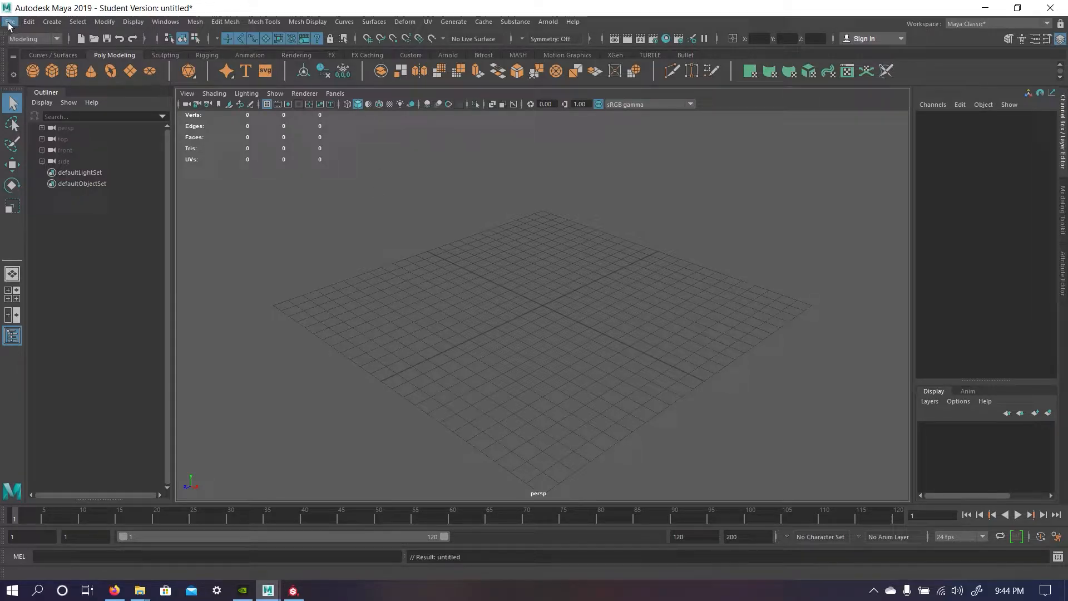
Import FoodFightStatue.fbx from the Models folder into the empty scene.
{"action": "left_click", "coordinate": [9, 25]}
{"action": "left_click", "coordinate": [60, 140]}
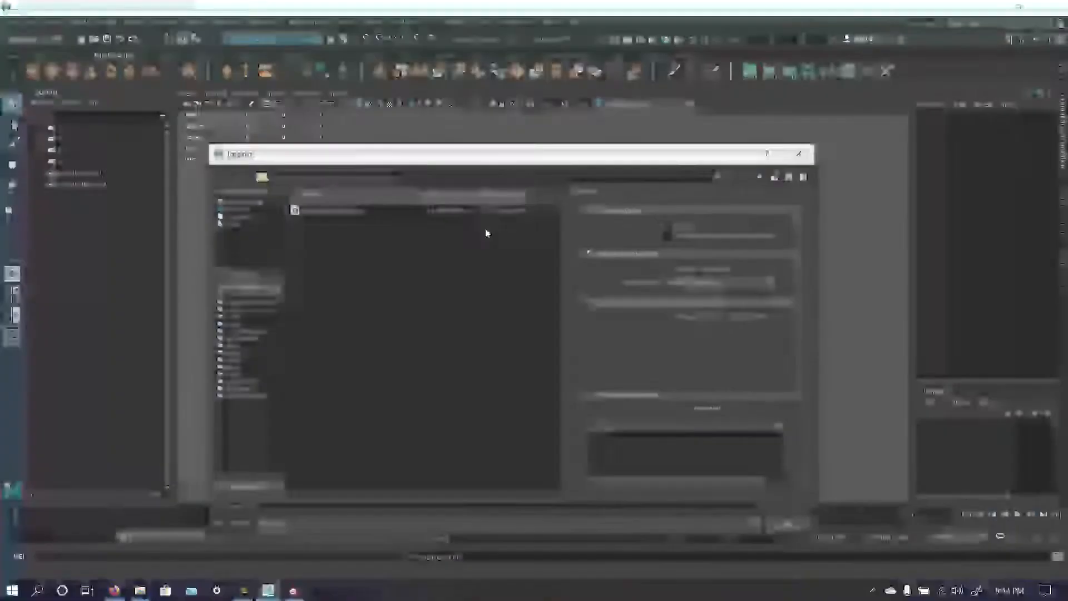
{"action": "left_click", "coordinate": [322, 209]}
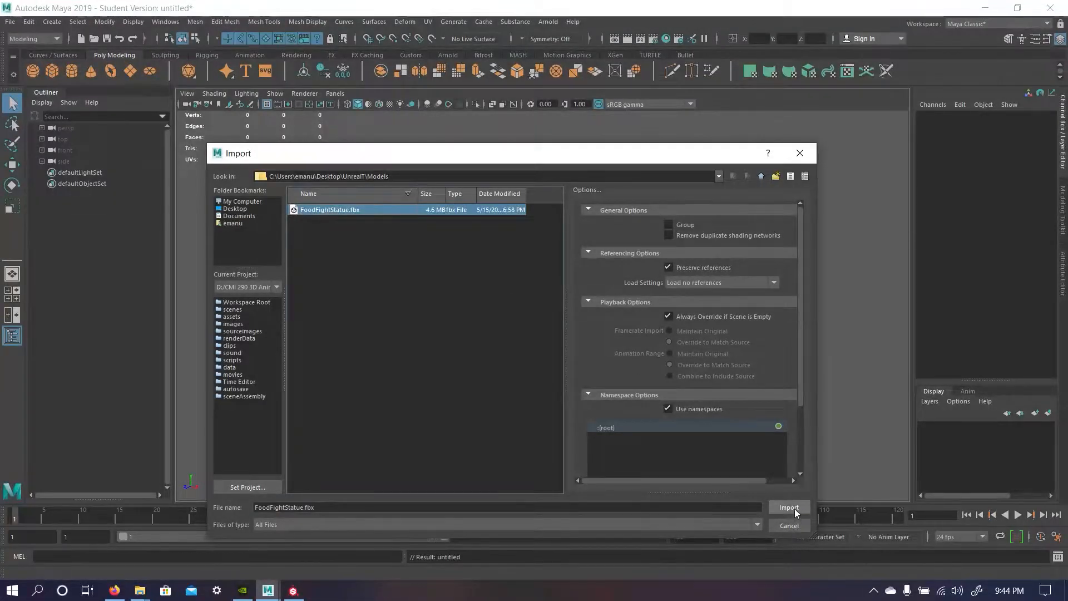
{"action": "left_click", "coordinate": [793, 508]}
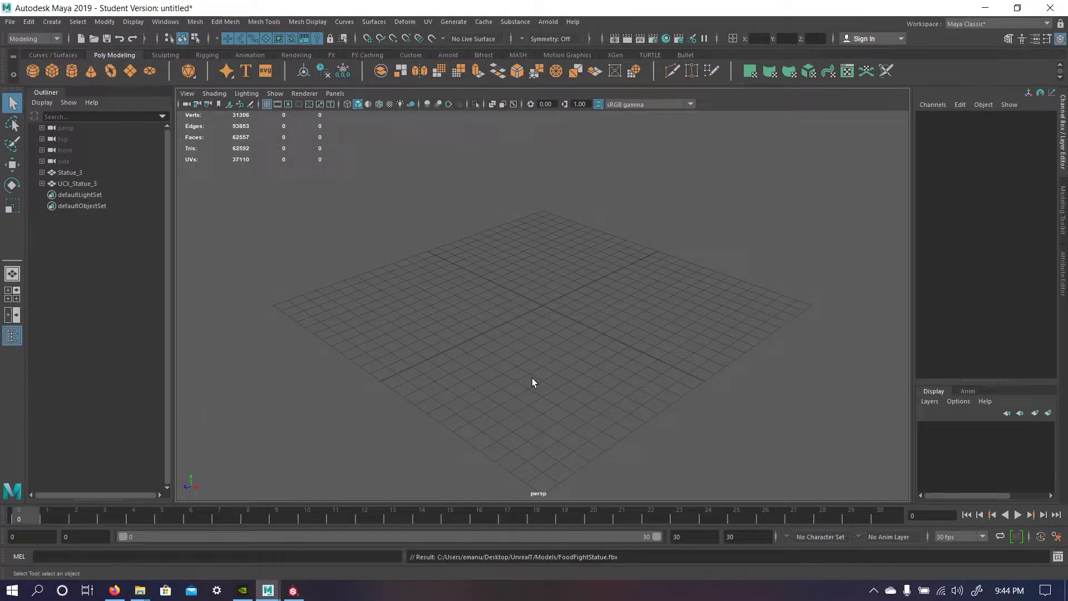
Delete the UCX_Statue_3 collision mesh that encloses the statue.
{"action": "scroll", "coordinate": [538, 332], "scroll_direction": "down", "scroll_amount": 10}
{"action": "scroll", "coordinate": [587, 312], "scroll_direction": "down", "scroll_amount": 5}
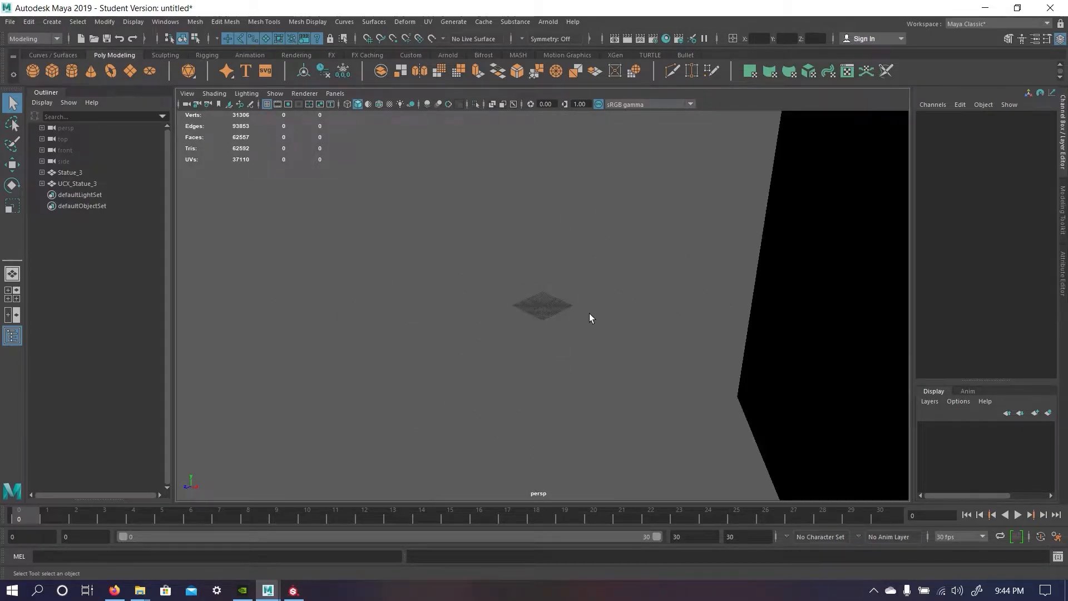
{"action": "left_click", "coordinate": [606, 299]}
{"action": "key", "text": "Delete"}
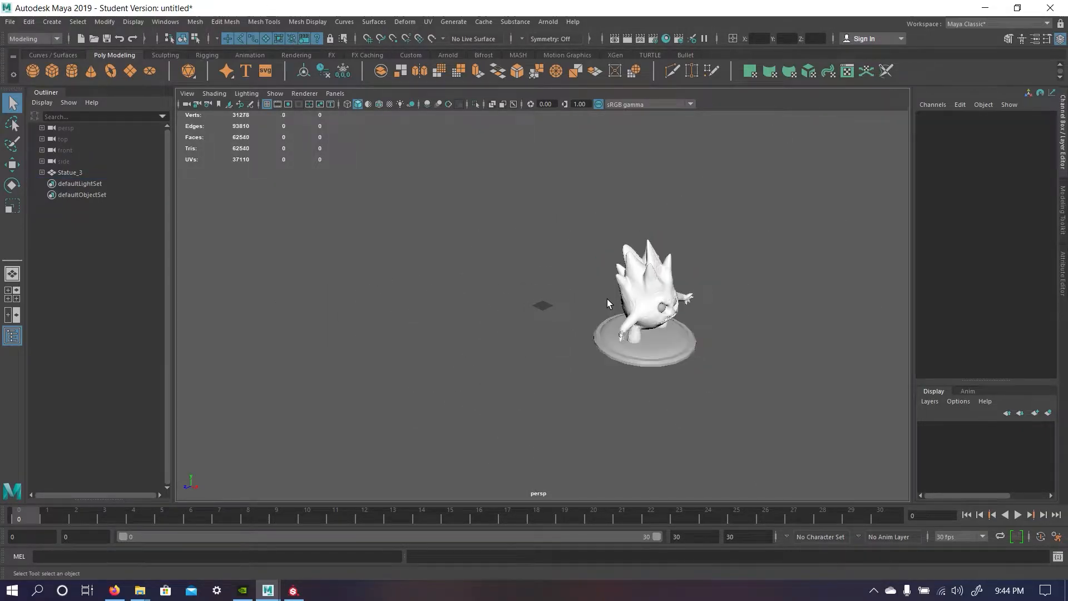
Examine the statue's mesh and its placement relative to the grid from the front.
{"action": "left_click", "coordinate": [630, 364]}
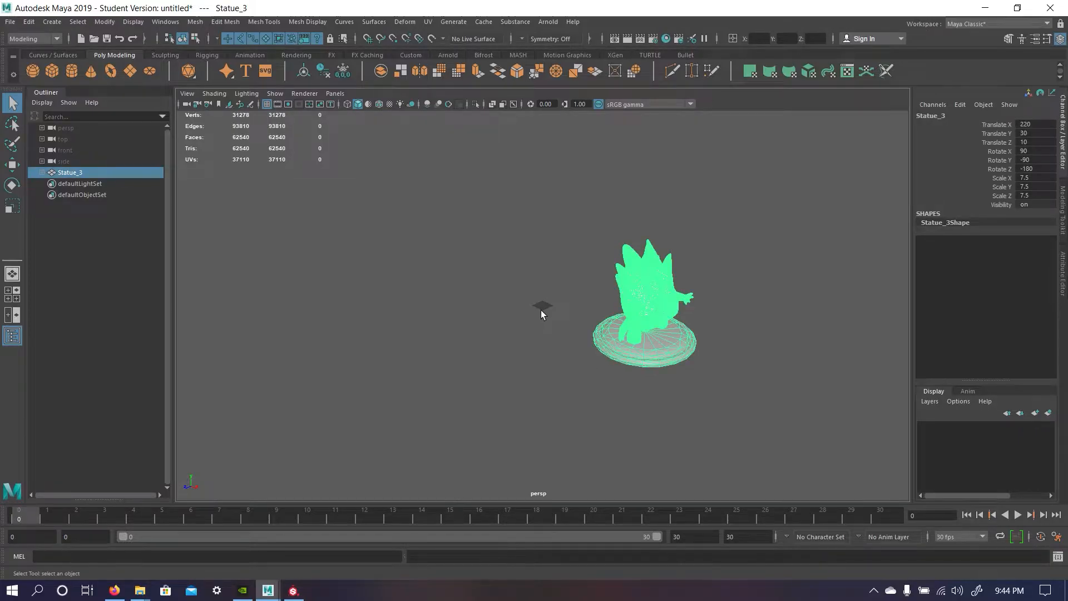
{"action": "scroll", "coordinate": [542, 309], "scroll_direction": "up", "scroll_amount": 3}
{"action": "left_click_drag", "start_coordinate": [542, 309], "coordinate": [452, 304], "text": "alt"}
{"action": "scroll", "coordinate": [510, 329], "scroll_direction": "up", "scroll_amount": 5}
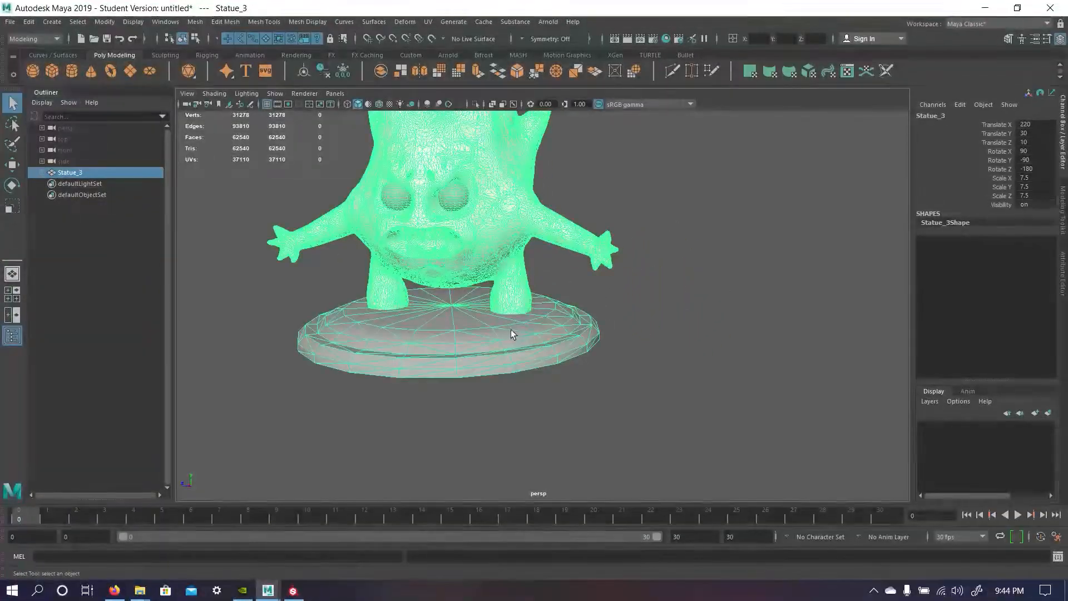
{"action": "middle_click_drag", "start_coordinate": [543, 303], "coordinate": [573, 316], "text": "alt"}
{"action": "left_click_drag", "start_coordinate": [573, 316], "coordinate": [585, 369], "text": "alt"}
{"action": "scroll", "coordinate": [597, 332], "scroll_direction": "down", "scroll_amount": 5}
{"action": "left_click", "coordinate": [588, 301]}
{"action": "scroll", "coordinate": [588, 301], "scroll_direction": "up", "scroll_amount": 2}
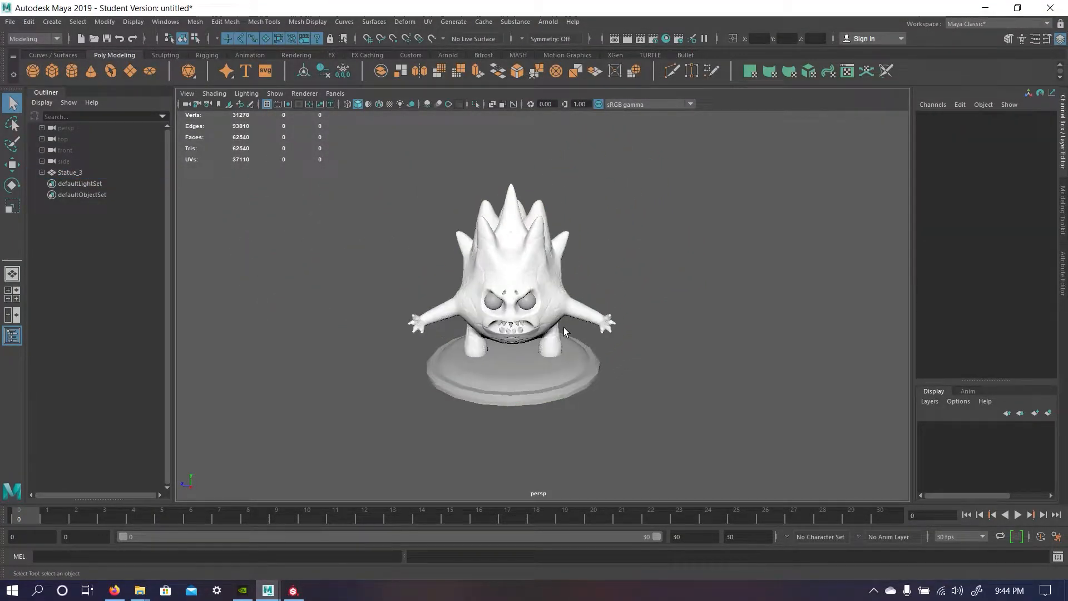
Set Translate X, Y and Z of Statue_3 to 0.
{"action": "left_click", "coordinate": [85, 174]}
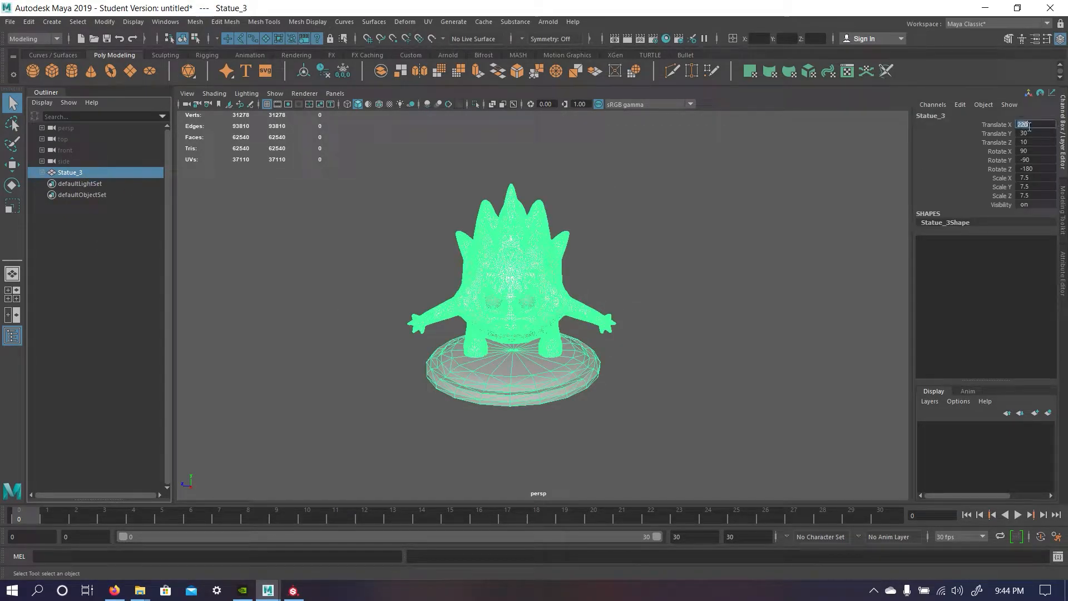
{"action": "left_click_drag", "start_coordinate": [1026, 127], "coordinate": [1031, 144]}
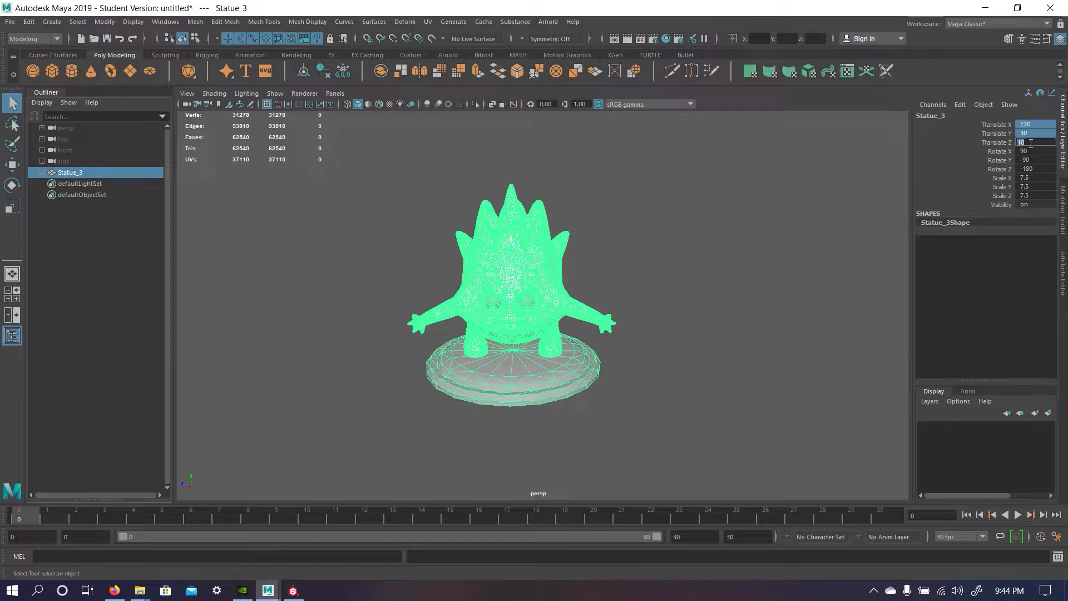
{"action": "type", "text": "0"}
{"action": "key", "text": "Return"}
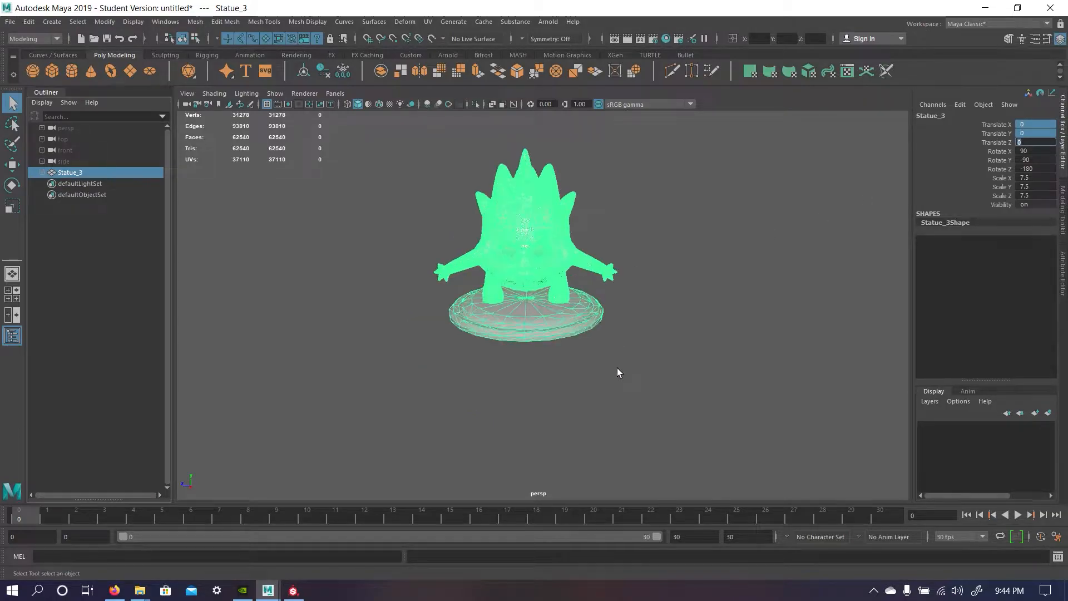
Set Rotate Y of Statue_3 to 0.
{"action": "scroll", "coordinate": [616, 369], "scroll_direction": "up", "scroll_amount": 3}
{"action": "mouse_move", "coordinate": [612, 365]}
{"action": "left_mouse_down", "text": "alt"}
{"action": "mouse_move", "coordinate": [595, 362]}
{"action": "mouse_move", "coordinate": [622, 339]}
{"action": "mouse_move", "coordinate": [595, 360]}
{"action": "left_mouse_up", "text": "alt"}
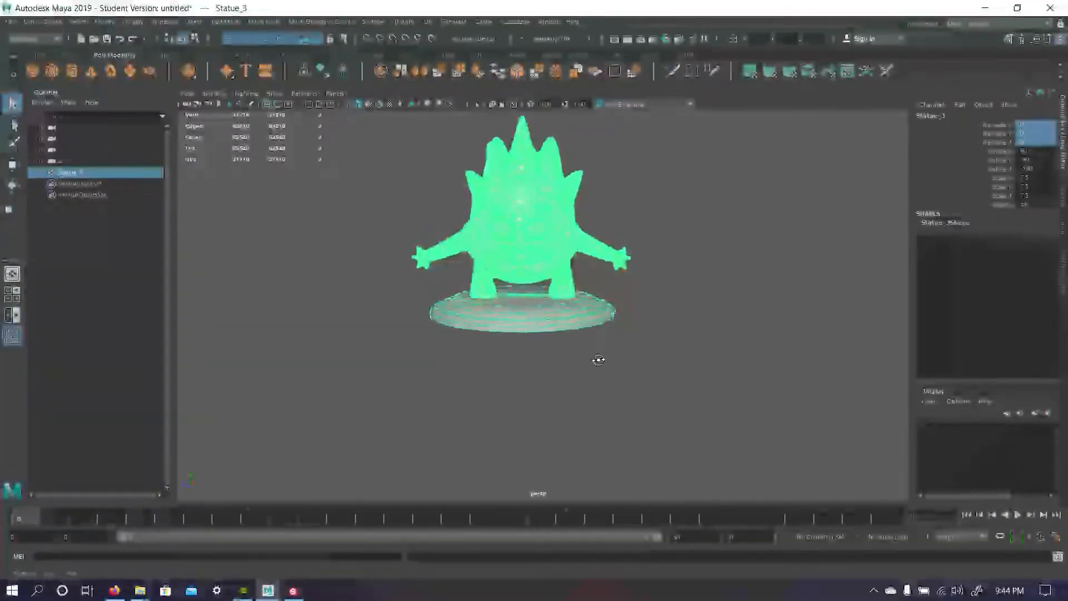
{"action": "double_click", "coordinate": [1034, 160]}
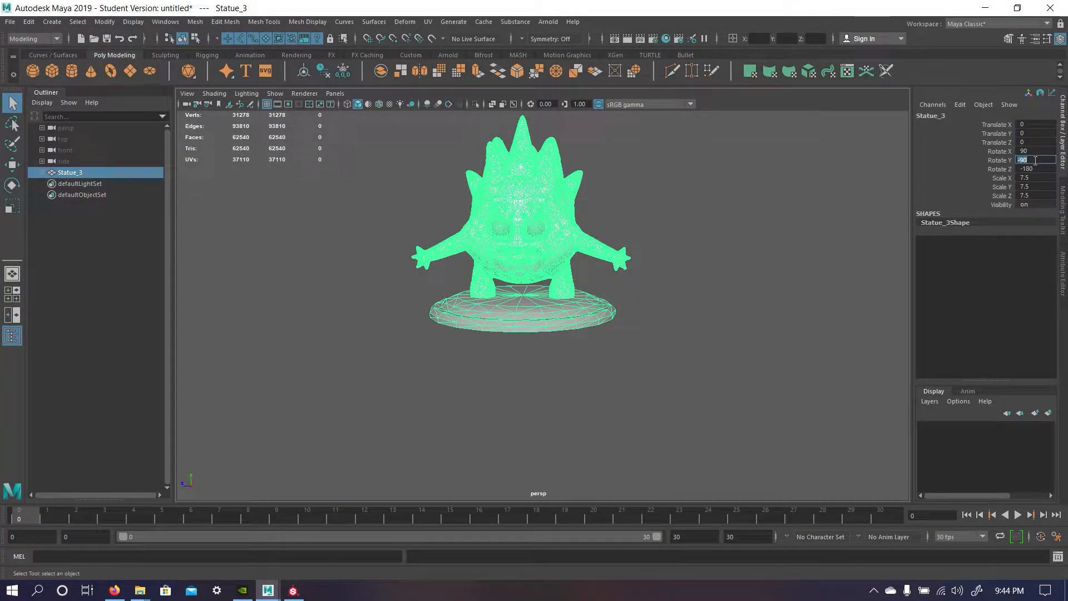
{"action": "type", "text": "0"}
{"action": "key", "text": "Return"}
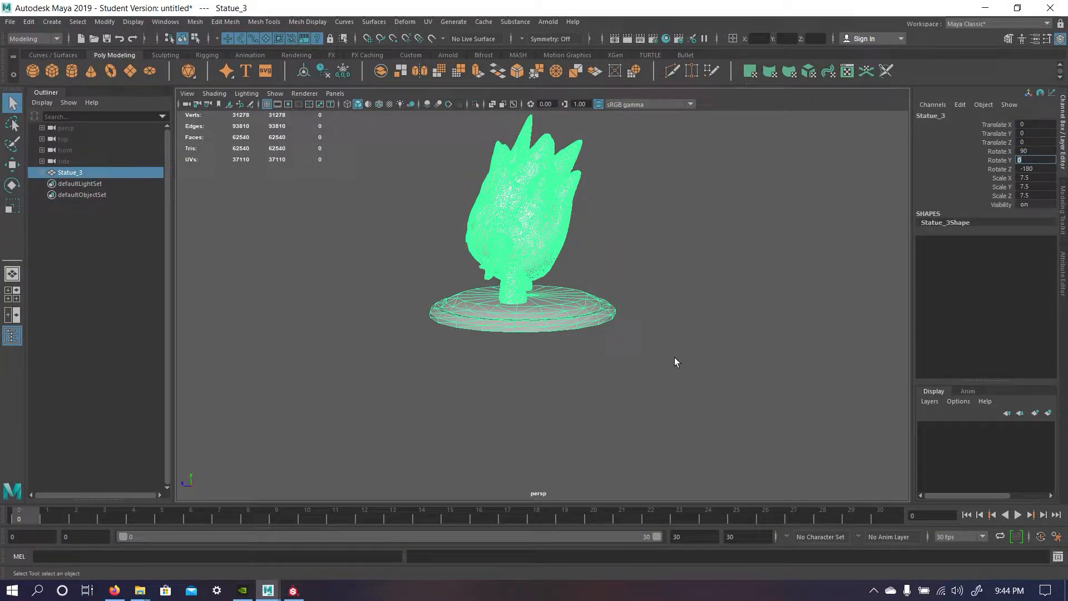
Freeze the translation, rotation and scale transformations of Statue_3.
{"action": "left_click", "coordinate": [589, 395]}
{"action": "left_click_drag", "start_coordinate": [589, 395], "coordinate": [658, 408], "text": "alt"}
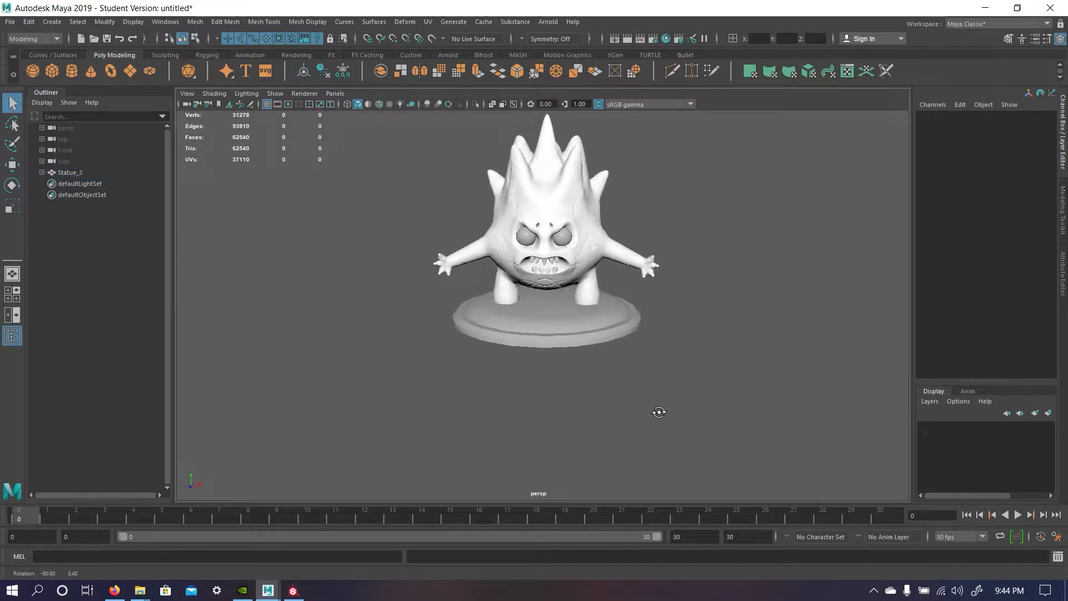
{"action": "left_click", "coordinate": [105, 173]}
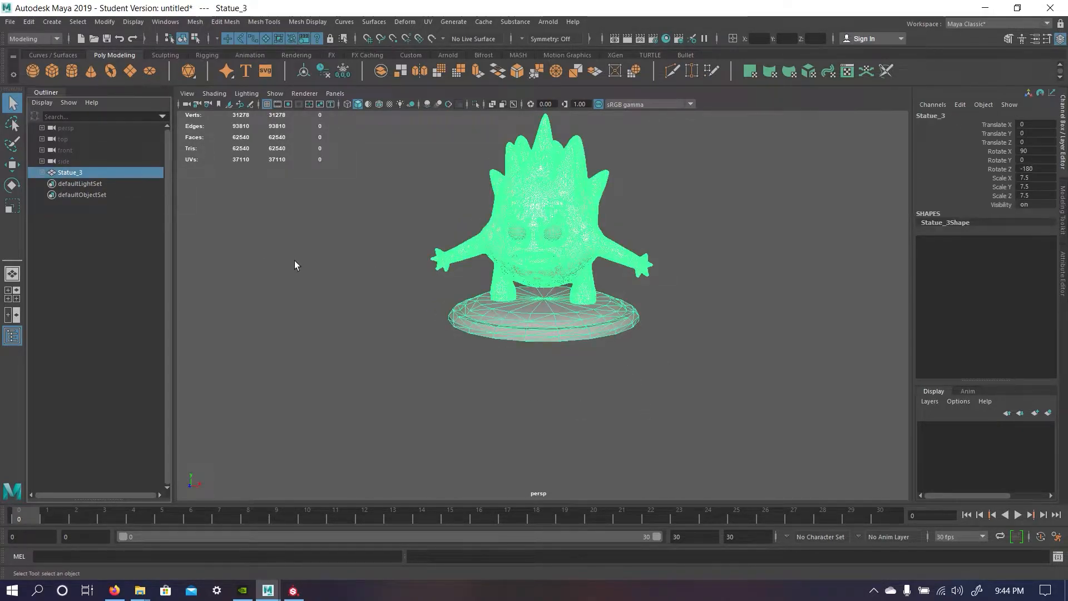
{"action": "left_click", "coordinate": [104, 22]}
{"action": "left_click", "coordinate": [149, 76]}
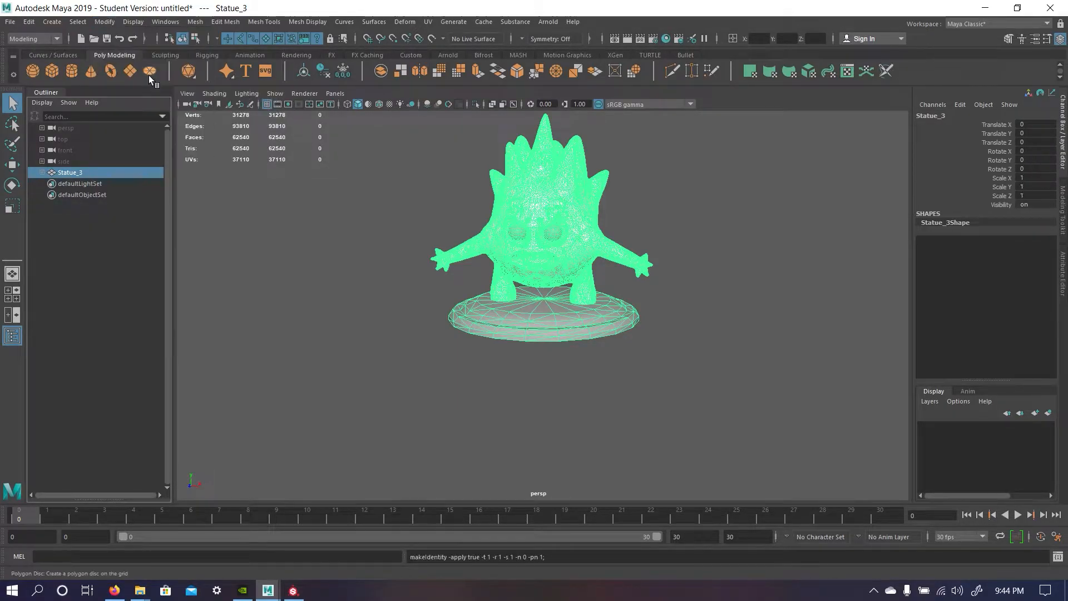
Inspect the statue's front, face and base up close, both with and without the selection wireframe.
{"action": "scroll", "coordinate": [433, 304], "scroll_direction": "up", "scroll_amount": 2}
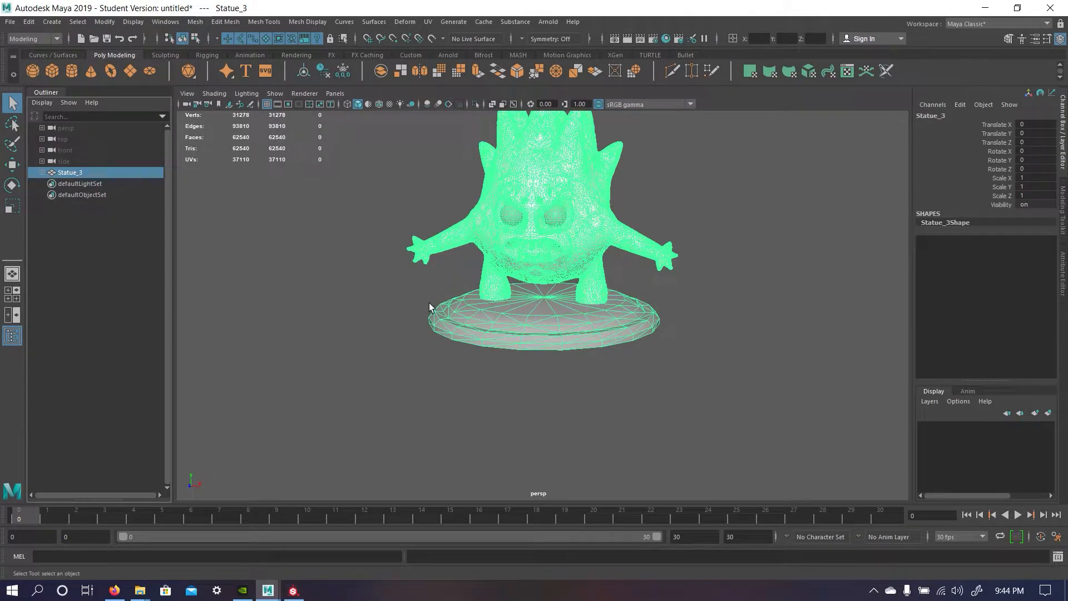
{"action": "middle_click_drag", "start_coordinate": [423, 302], "coordinate": [418, 363], "text": "alt"}
{"action": "left_click_drag", "start_coordinate": [416, 362], "coordinate": [429, 351], "text": "alt"}
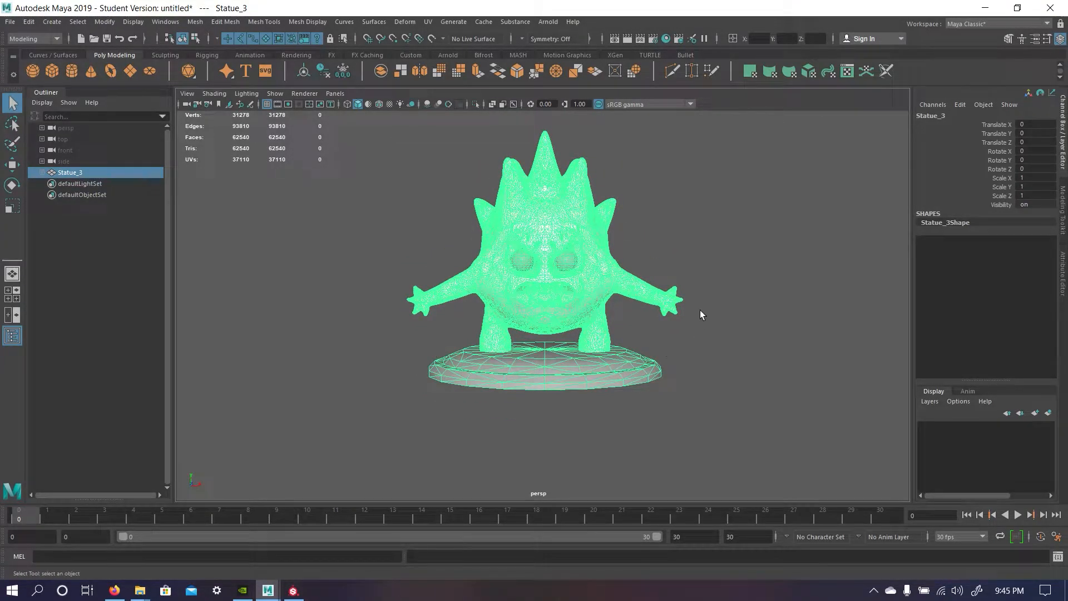
{"action": "scroll", "coordinate": [699, 312], "scroll_direction": "up", "scroll_amount": 3}
{"action": "scroll", "coordinate": [699, 308], "scroll_direction": "down", "scroll_amount": 1}
{"action": "mouse_move", "coordinate": [709, 336]}
{"action": "left_mouse_down", "text": "alt"}
{"action": "mouse_move", "coordinate": [679, 333]}
{"action": "mouse_move", "coordinate": [688, 322]}
{"action": "mouse_move", "coordinate": [702, 329]}
{"action": "left_mouse_up", "text": "alt"}
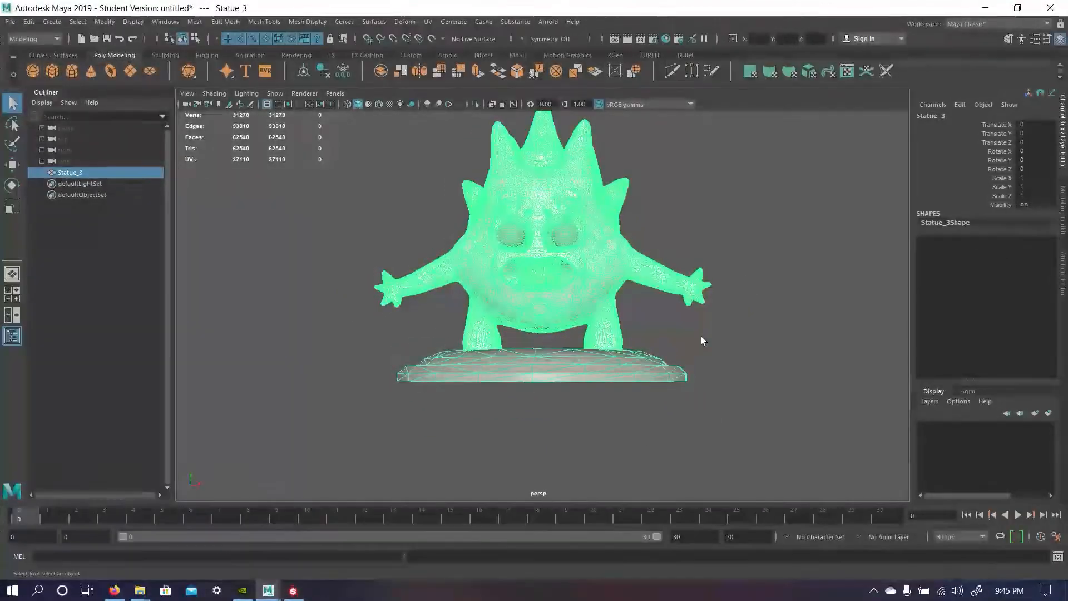
{"action": "left_click", "coordinate": [665, 248]}
{"action": "left_click_drag", "start_coordinate": [667, 232], "coordinate": [681, 253], "text": "alt"}
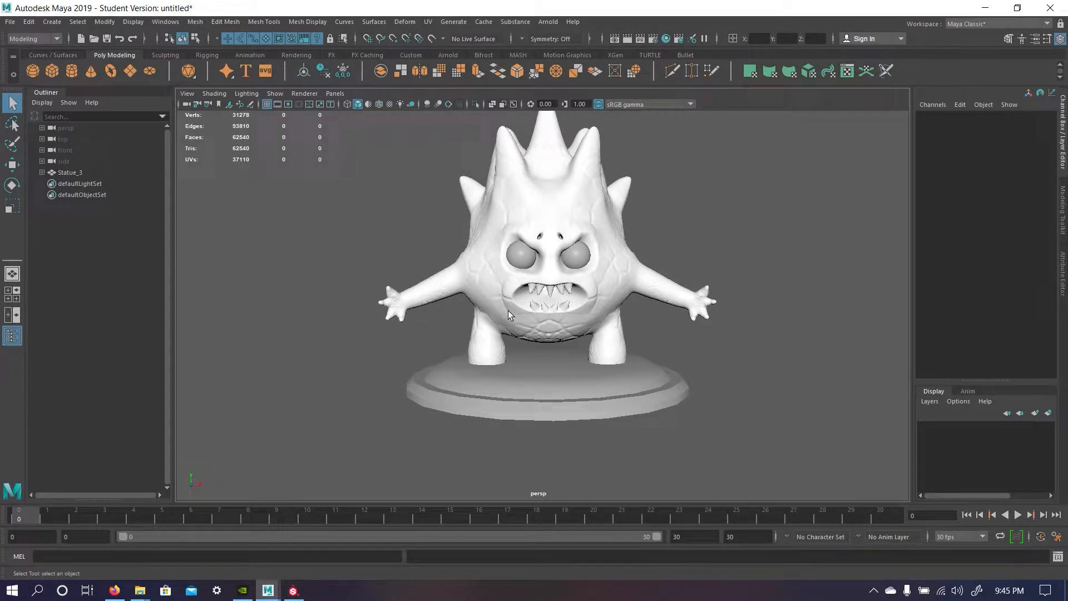
Open the Hypershade and rename the defaultMat1 material FoodFight.
{"action": "left_click", "coordinate": [665, 38]}
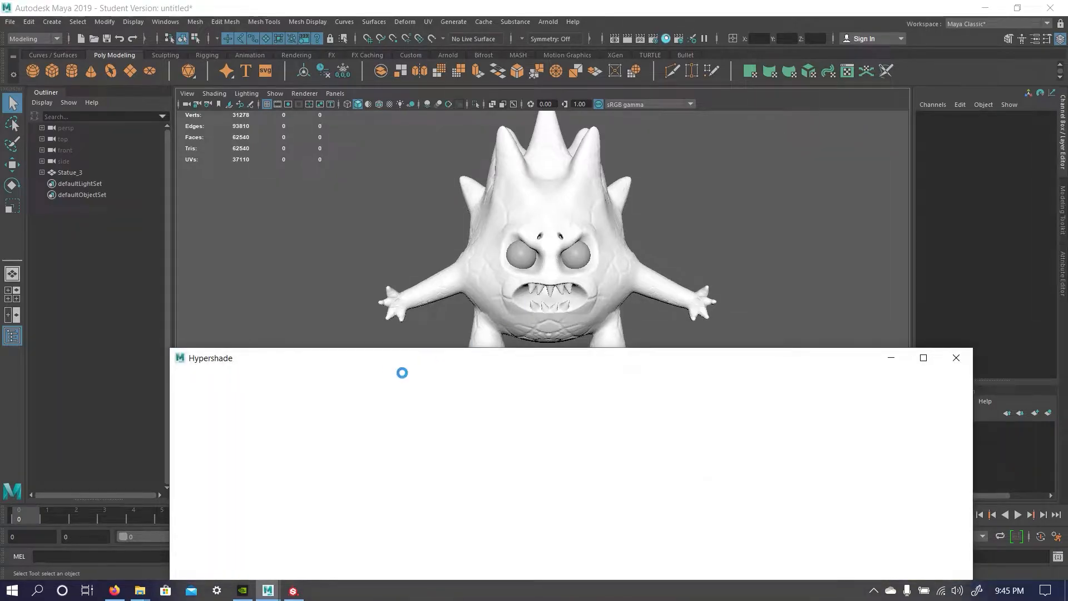
{"action": "left_click_drag", "start_coordinate": [434, 365], "coordinate": [483, 232]}
{"action": "left_click", "coordinate": [241, 331]}
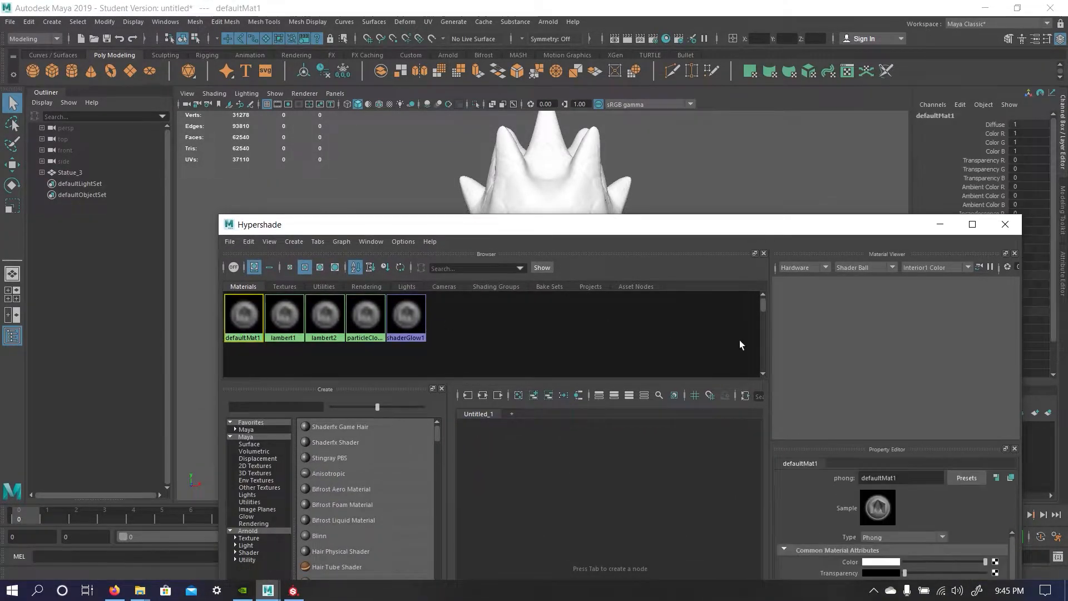
{"action": "left_click_drag", "start_coordinate": [907, 478], "coordinate": [834, 484]}
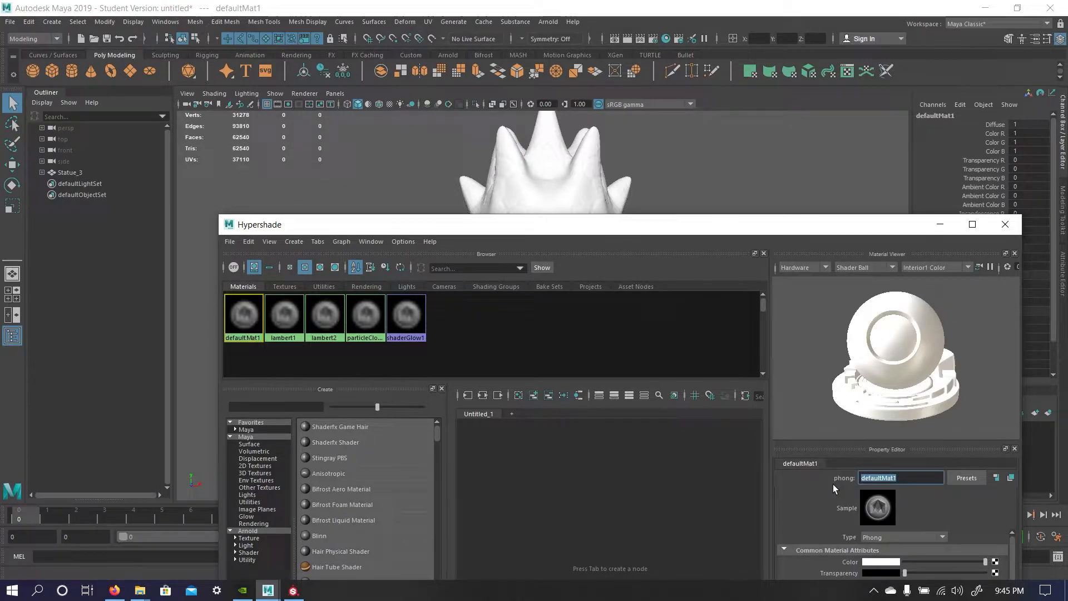
{"action": "type", "text": "Food"}
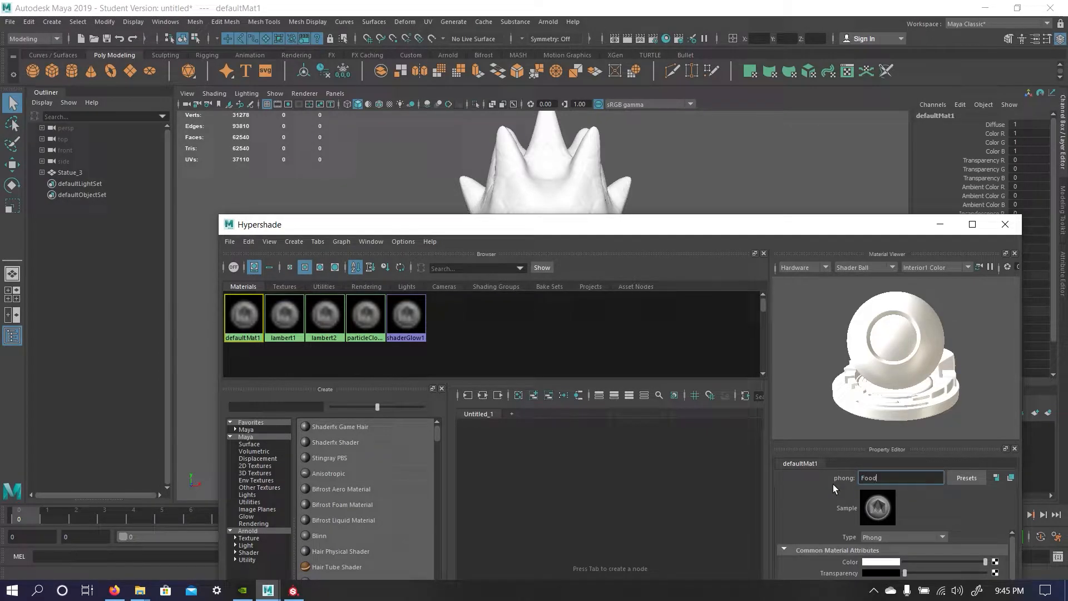
{"action": "type", "text": "Fight"}
{"action": "key", "text": "Return"}
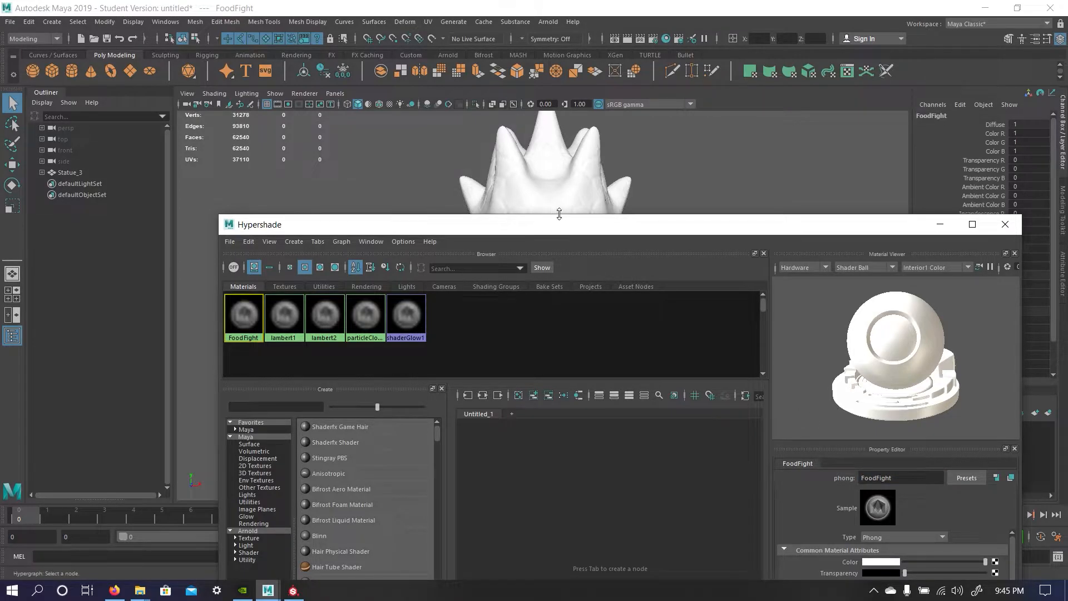
Assign the FoodFight material to Statue_3 and minimize the Hypershade.
{"action": "left_click_drag", "start_coordinate": [560, 224], "coordinate": [454, 130]}
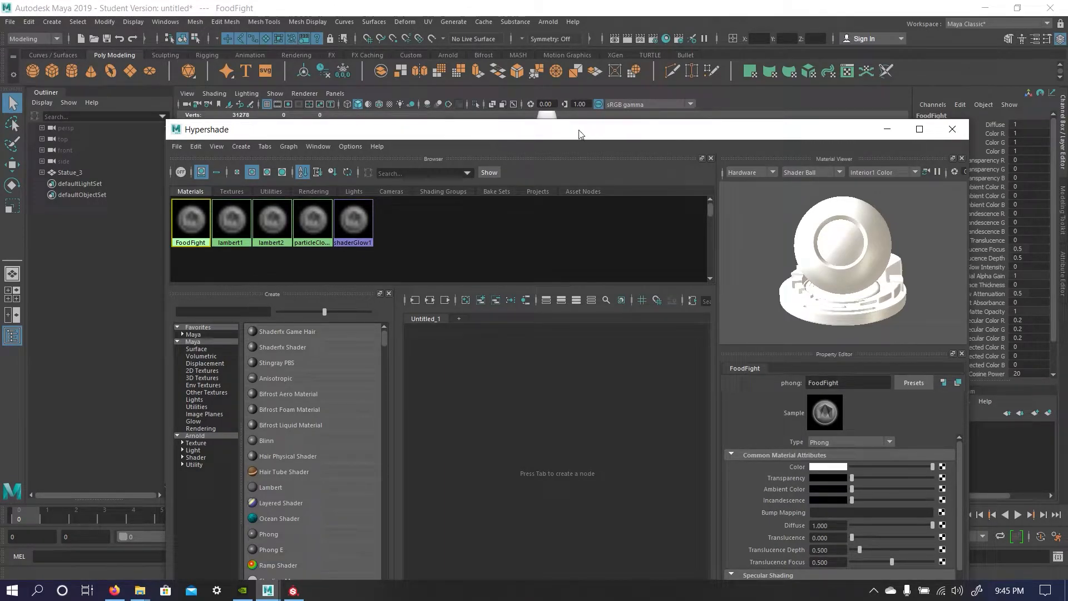
{"action": "mouse_move", "coordinate": [605, 133]}
{"action": "left_mouse_down"}
{"action": "mouse_move", "coordinate": [574, 315]}
{"action": "mouse_move", "coordinate": [602, 150]}
{"action": "left_mouse_up"}
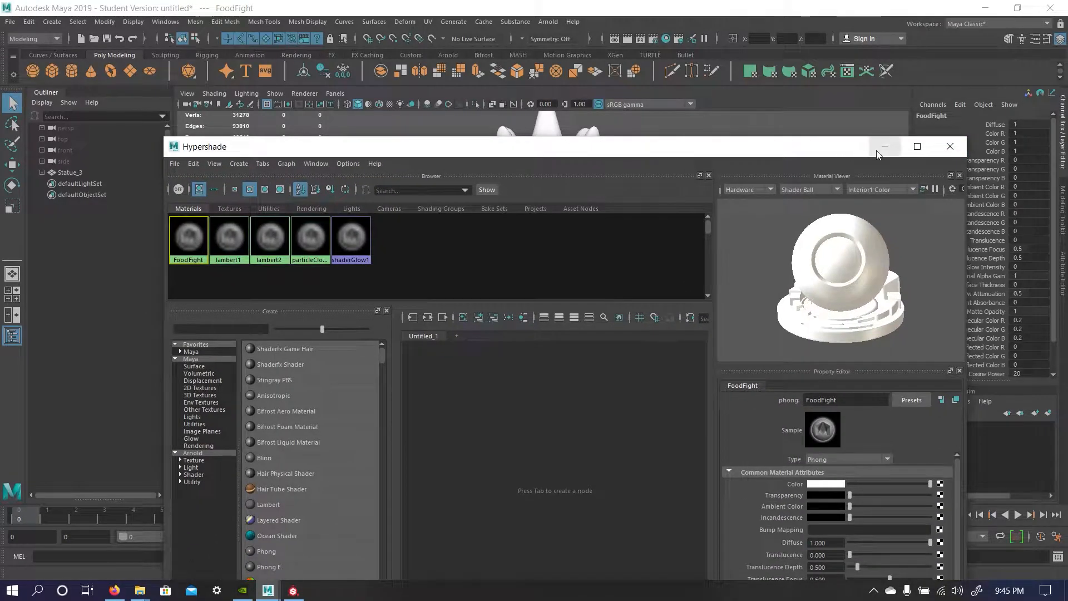
{"action": "left_click", "coordinate": [885, 146]}
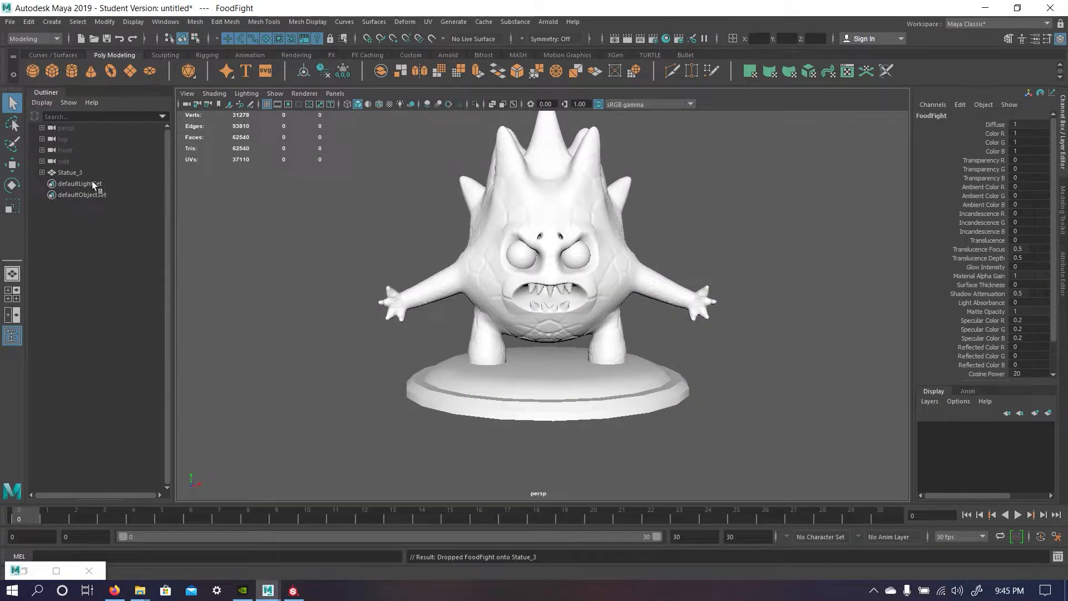
Export only Statue_3 as an FBX file named FoodFightUnreal into the Models folder.
{"action": "left_click", "coordinate": [92, 176]}
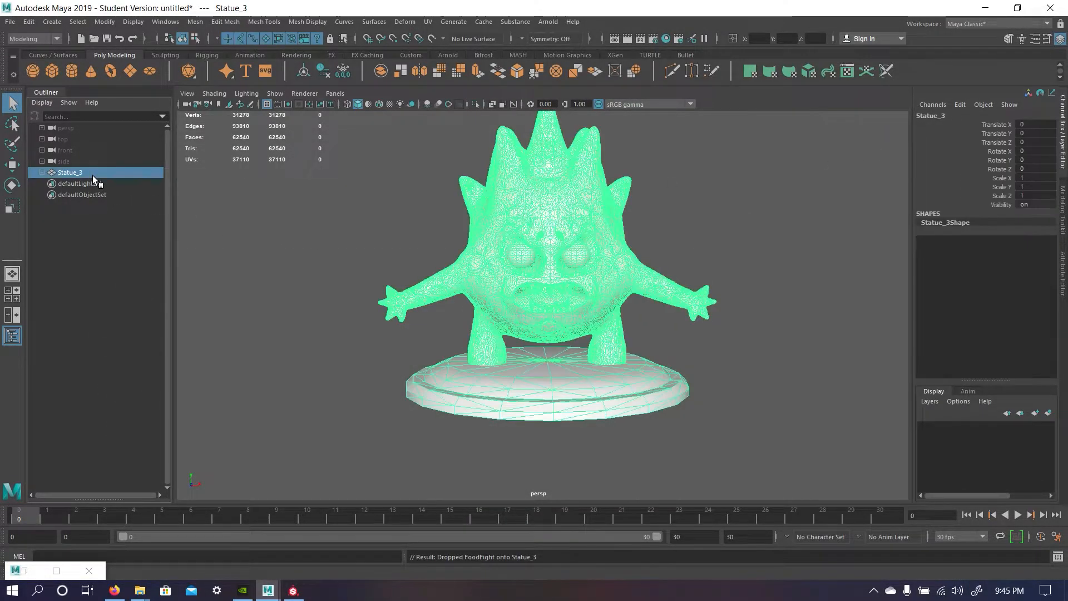
{"action": "left_click", "coordinate": [10, 23]}
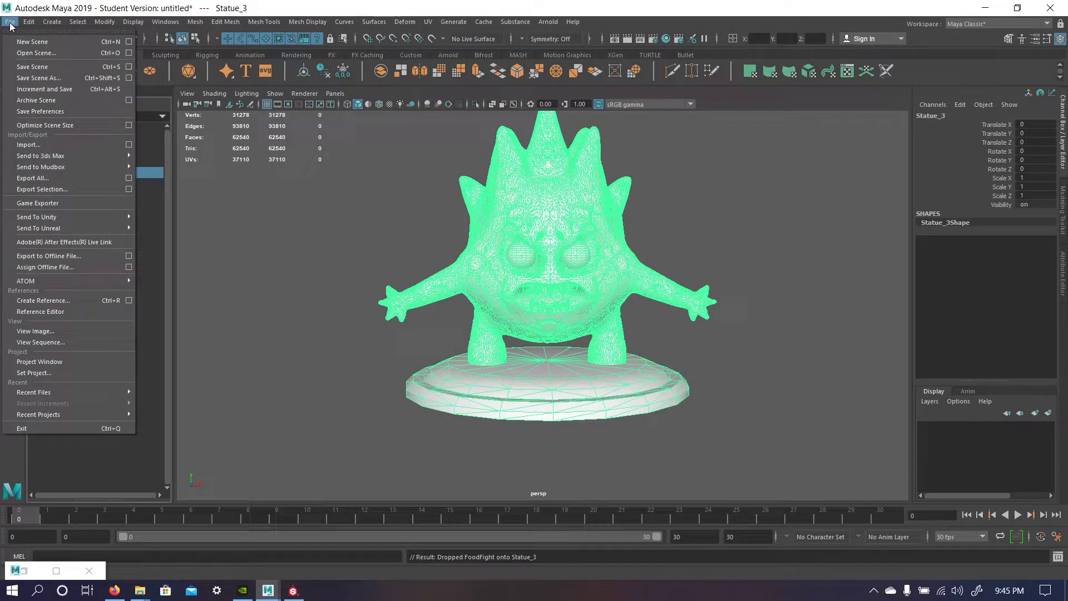
{"action": "left_click", "coordinate": [78, 190]}
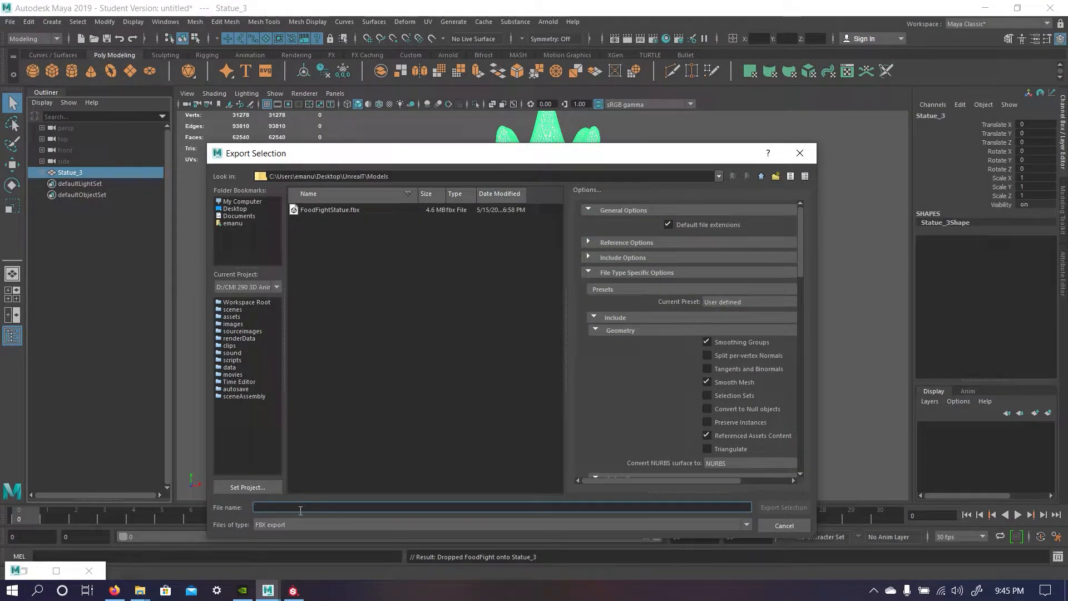
{"action": "type", "text": "FoodF"}
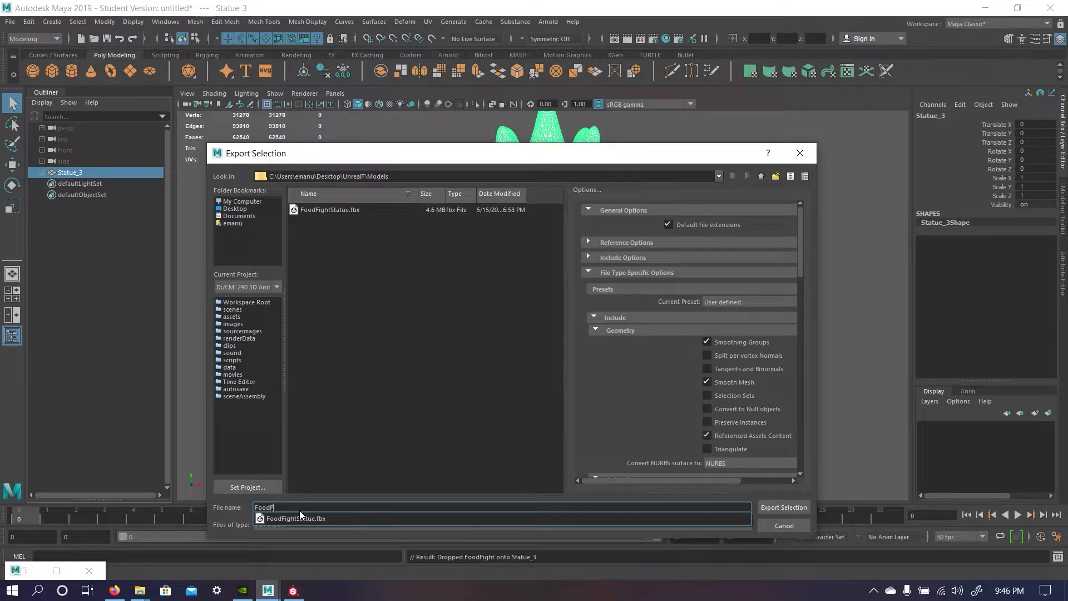
{"action": "type", "text": "ightU"}
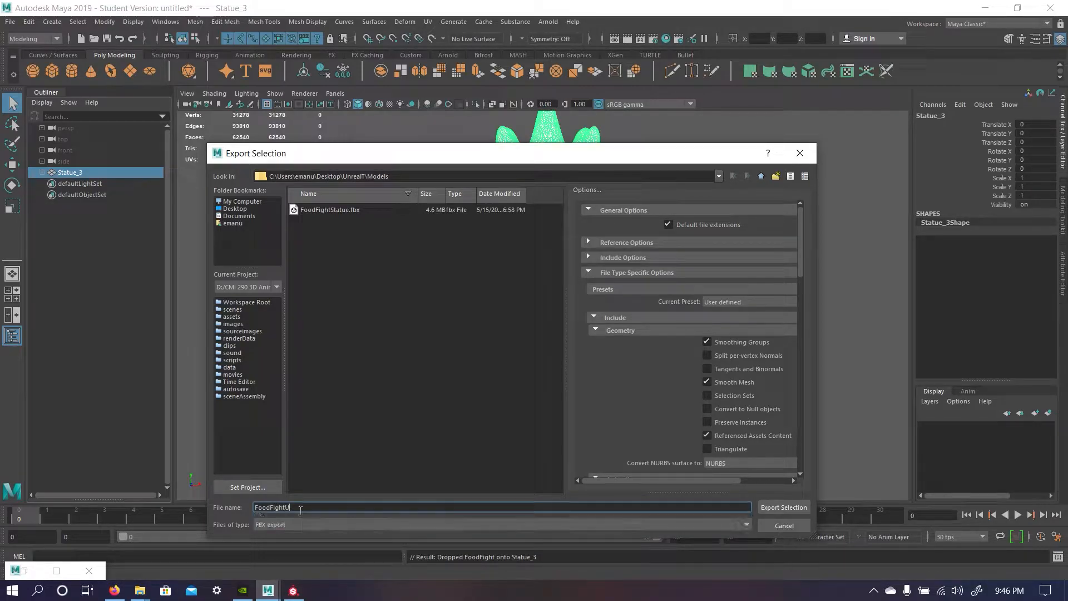
{"action": "type", "text": "nrea"}
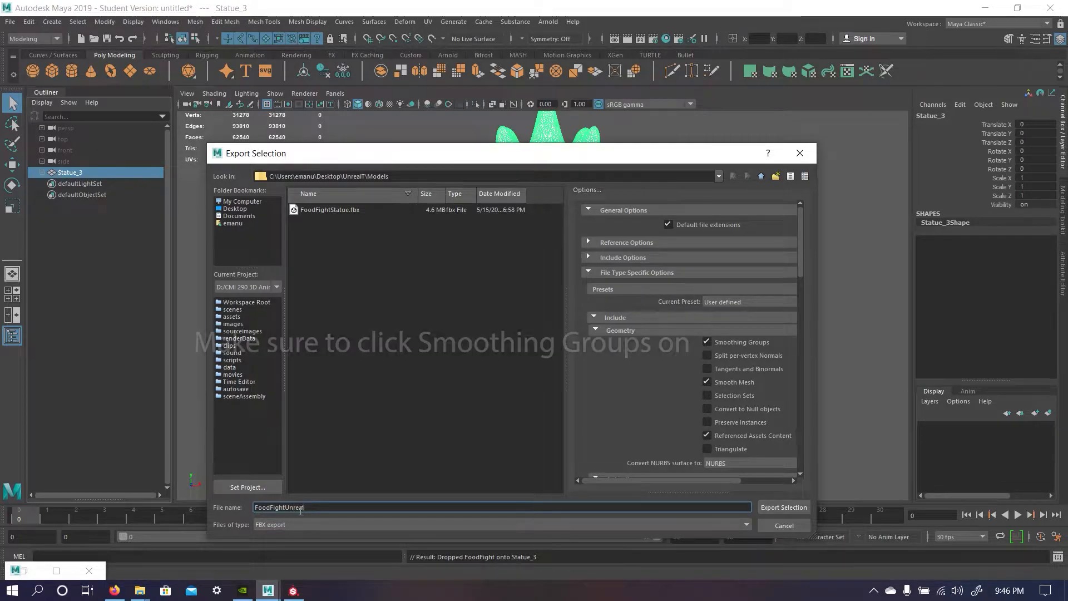
{"action": "type", "text": "l"}
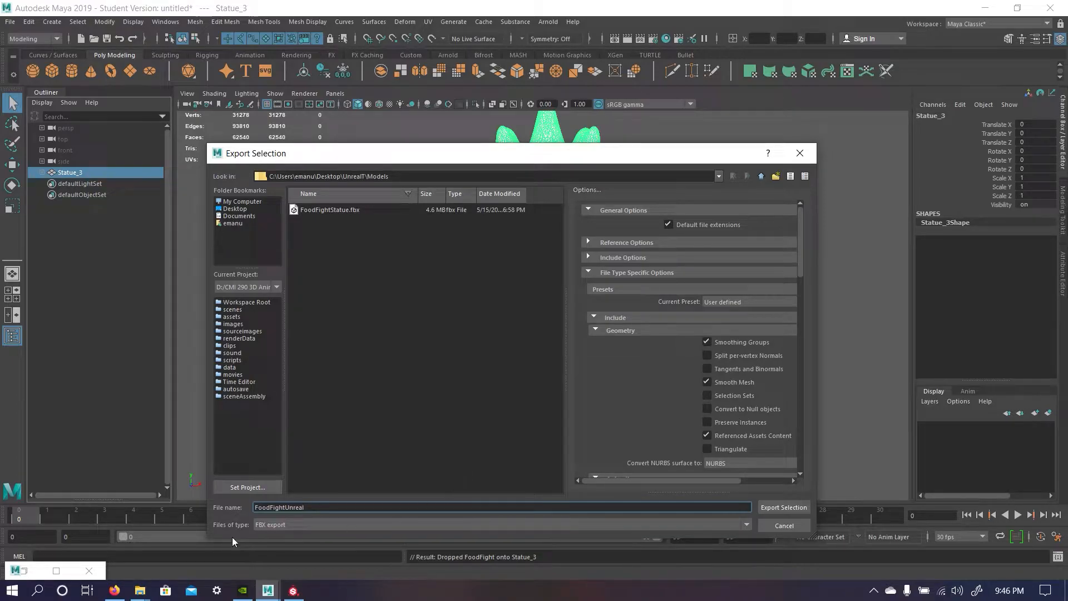
{"action": "left_click", "coordinate": [781, 509]}
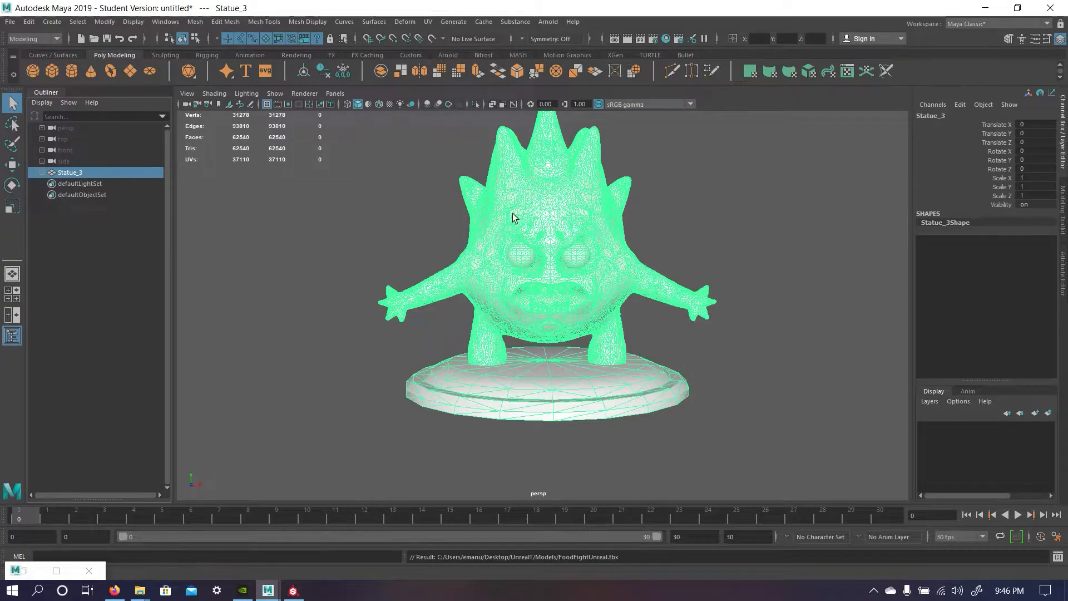
Switch to Substance Painter and start a new project with the Unreal Engine 4 (allegorithmic) template.
{"action": "scroll", "coordinate": [375, 457], "scroll_direction": "down", "scroll_amount": 2}
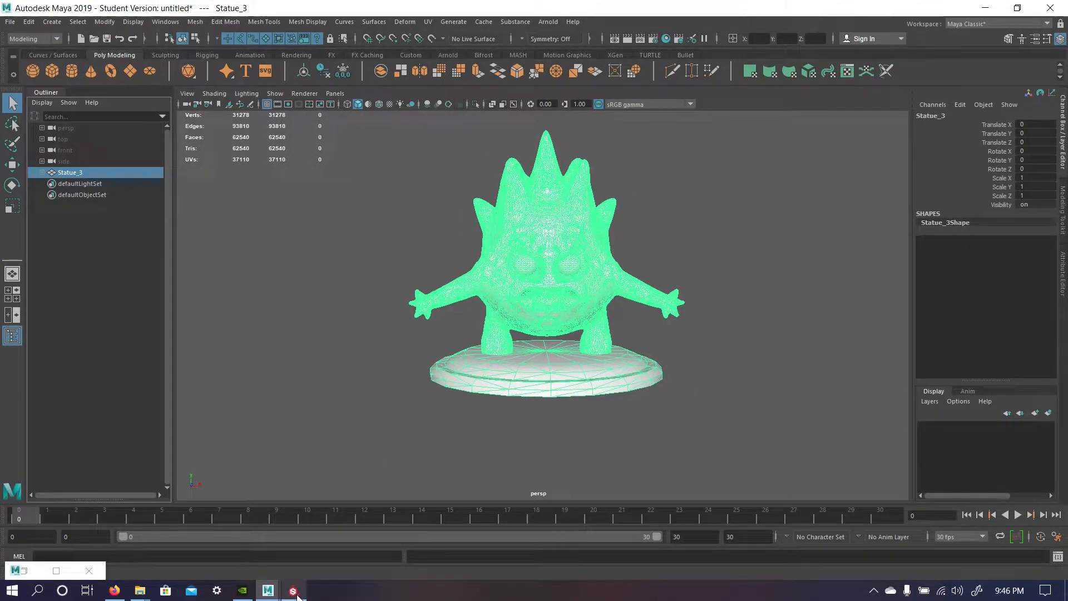
{"action": "left_click", "coordinate": [294, 531]}
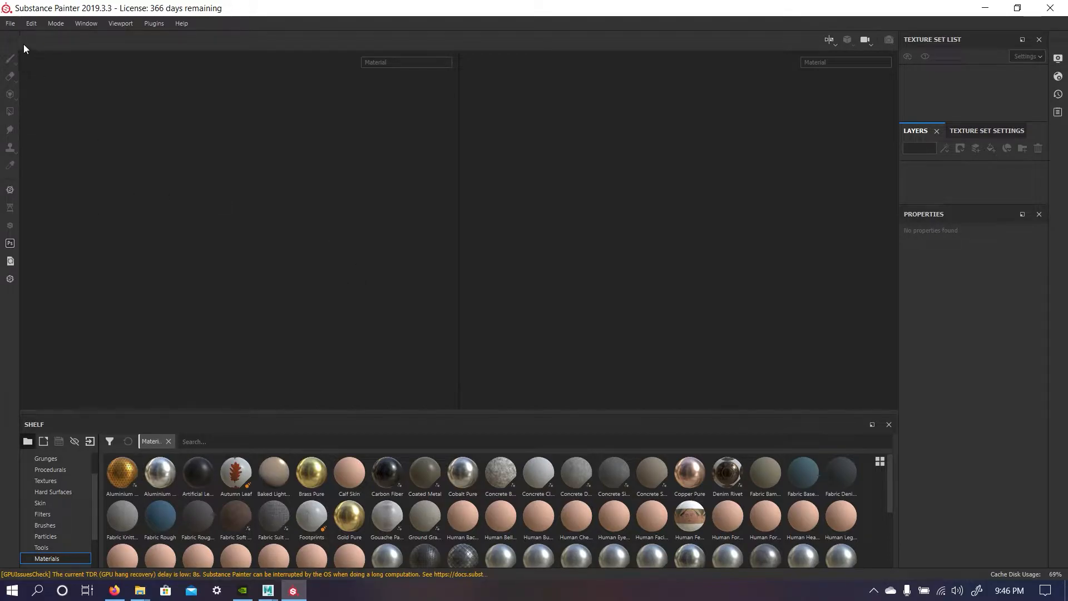
{"action": "left_click", "coordinate": [10, 24]}
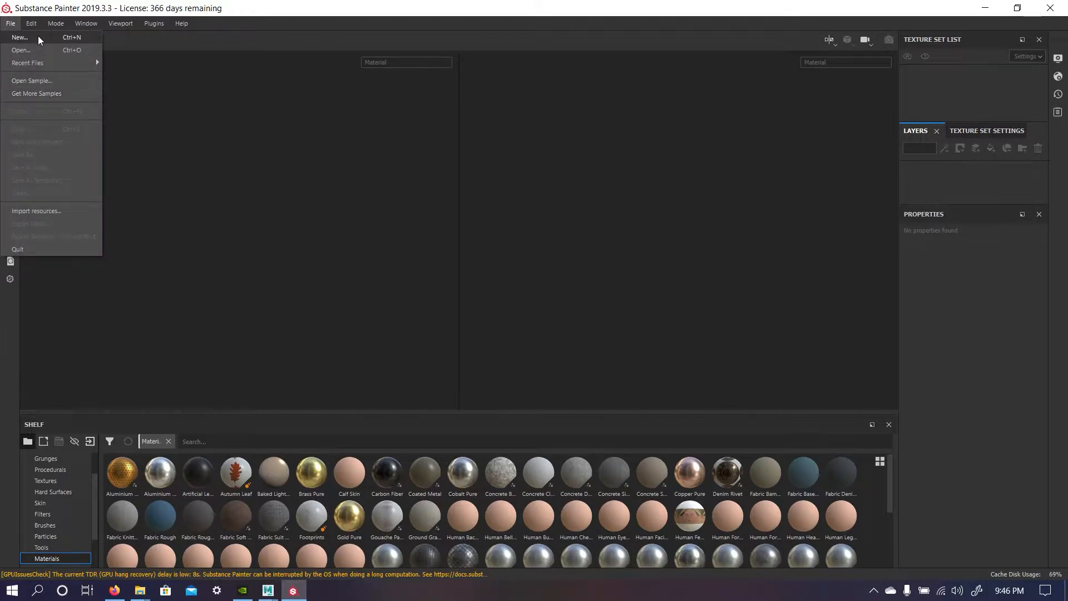
{"action": "left_click", "coordinate": [37, 36]}
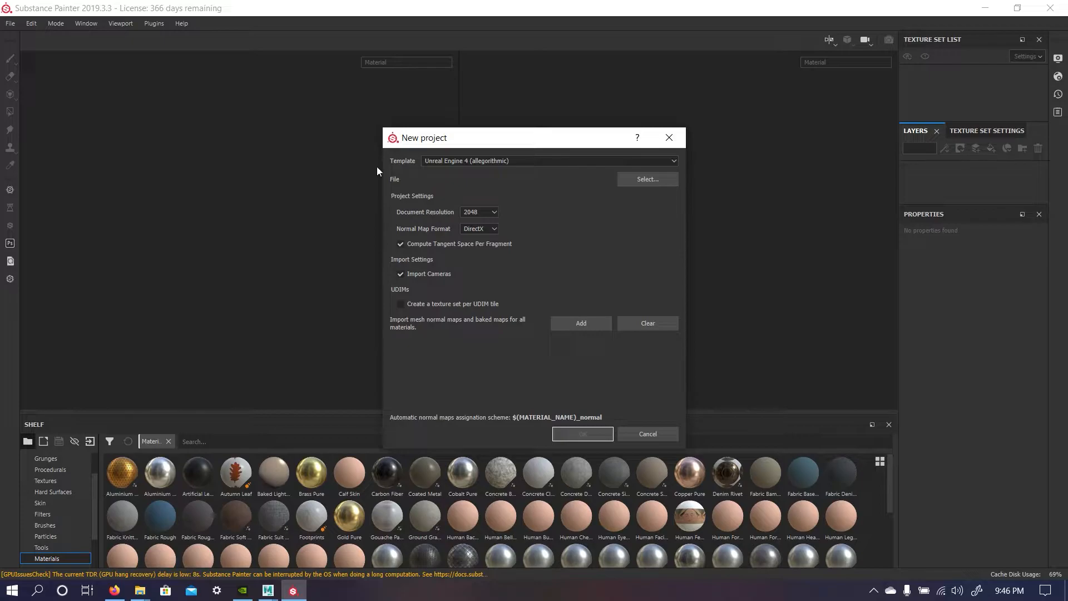
{"action": "left_click", "coordinate": [662, 160]}
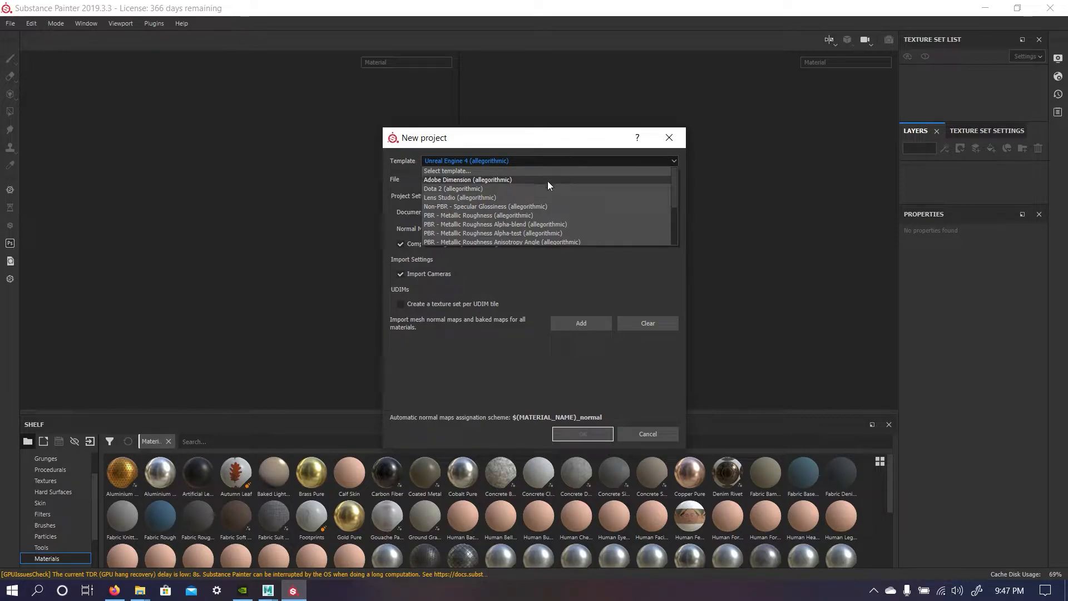
{"action": "scroll", "coordinate": [496, 221], "scroll_direction": "down", "scroll_amount": 2}
{"action": "scroll", "coordinate": [499, 235], "scroll_direction": "down", "scroll_amount": 1}
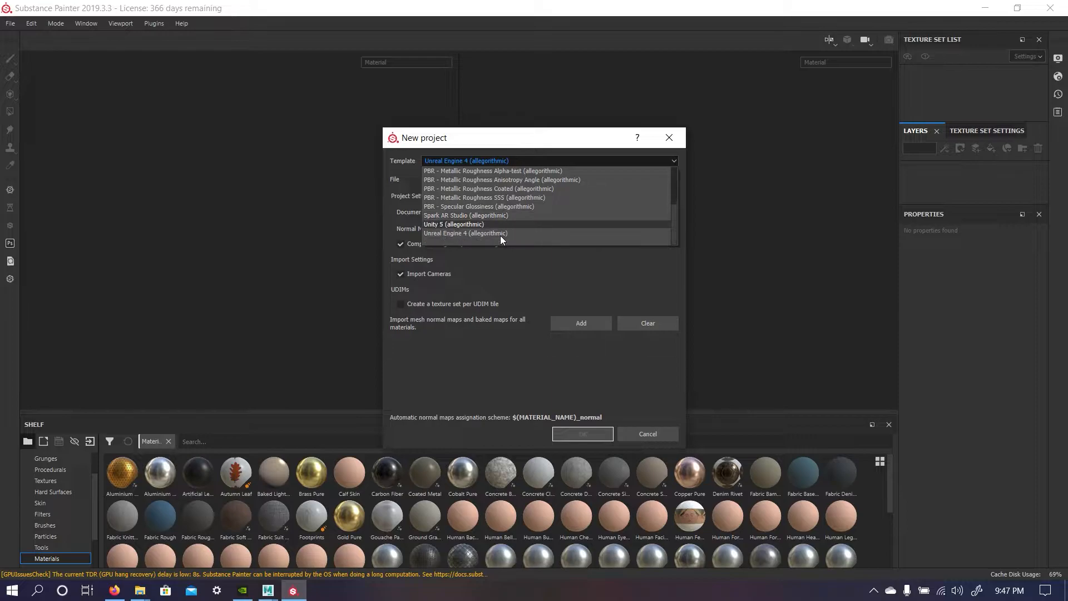
{"action": "left_click", "coordinate": [466, 234]}
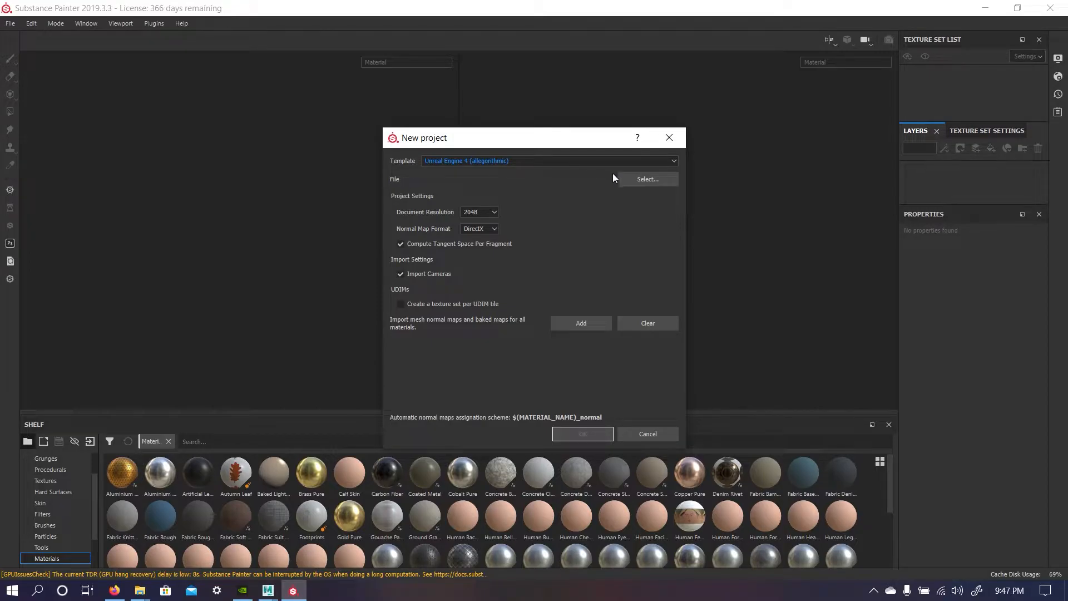
Choose the FoodFightUnreal mesh from the Models folder and create the project.
{"action": "left_click", "coordinate": [630, 181]}
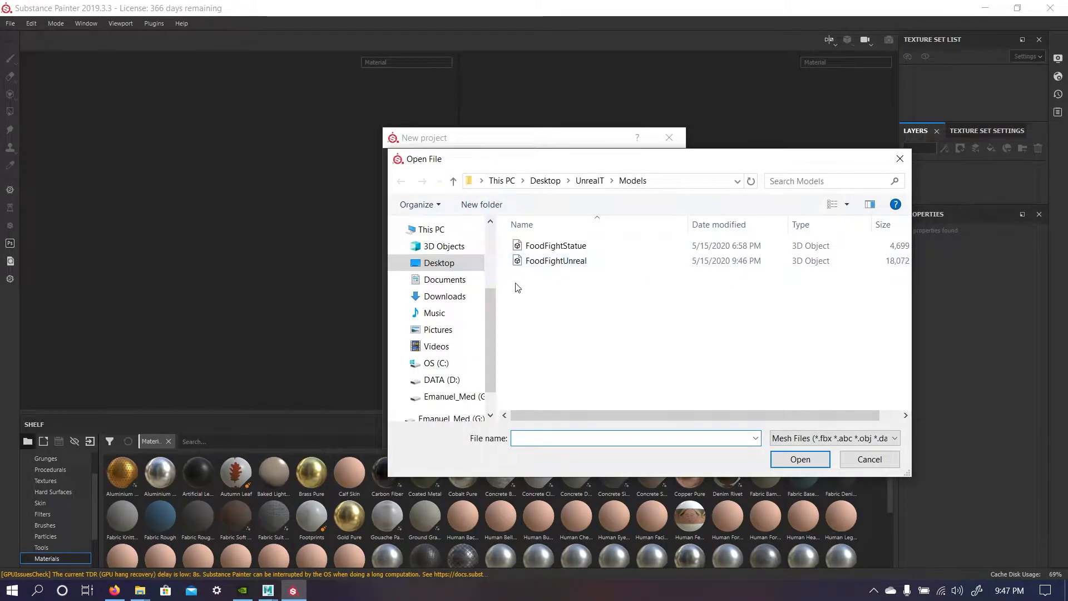
{"action": "left_click", "coordinate": [587, 270]}
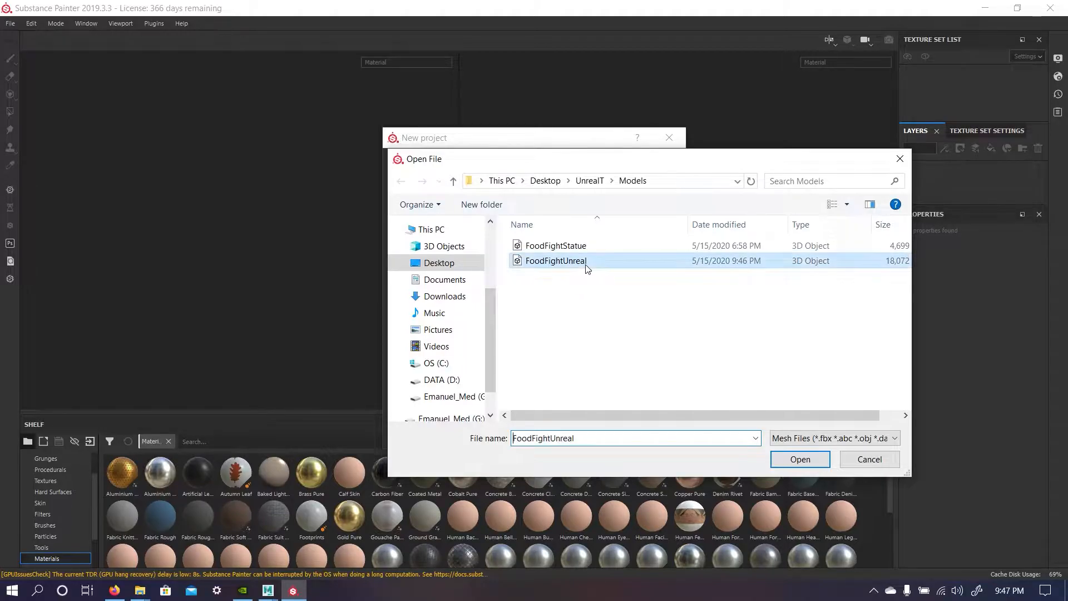
{"action": "left_click", "coordinate": [801, 460]}
{"action": "left_click", "coordinate": [602, 438]}
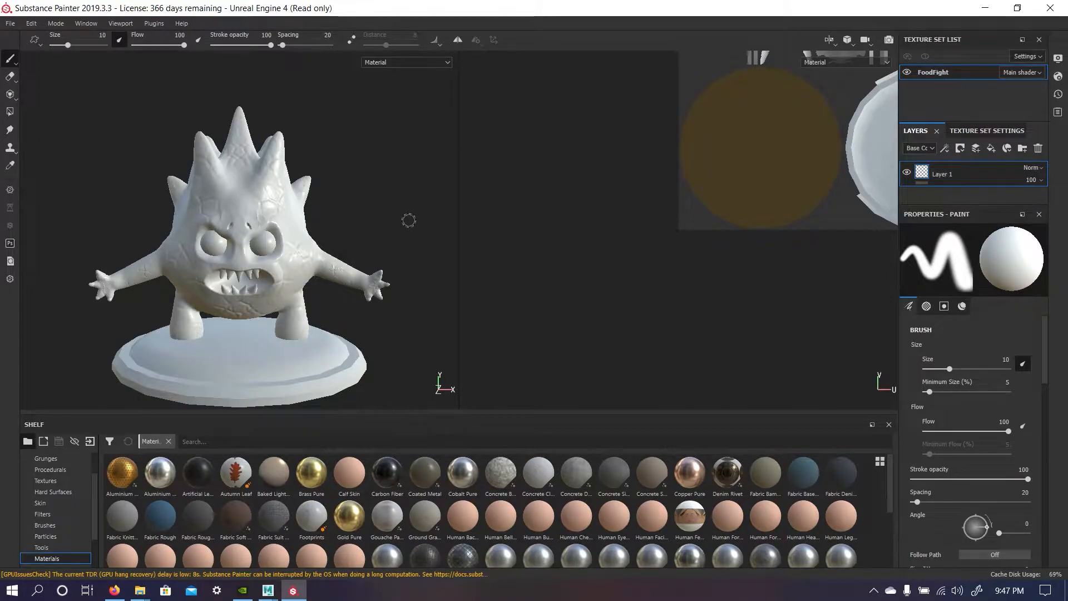
Examine the imported statue in the 3D view and its complete UV layout in the 2D view.
{"action": "scroll", "coordinate": [403, 228], "scroll_direction": "down", "scroll_amount": 3}
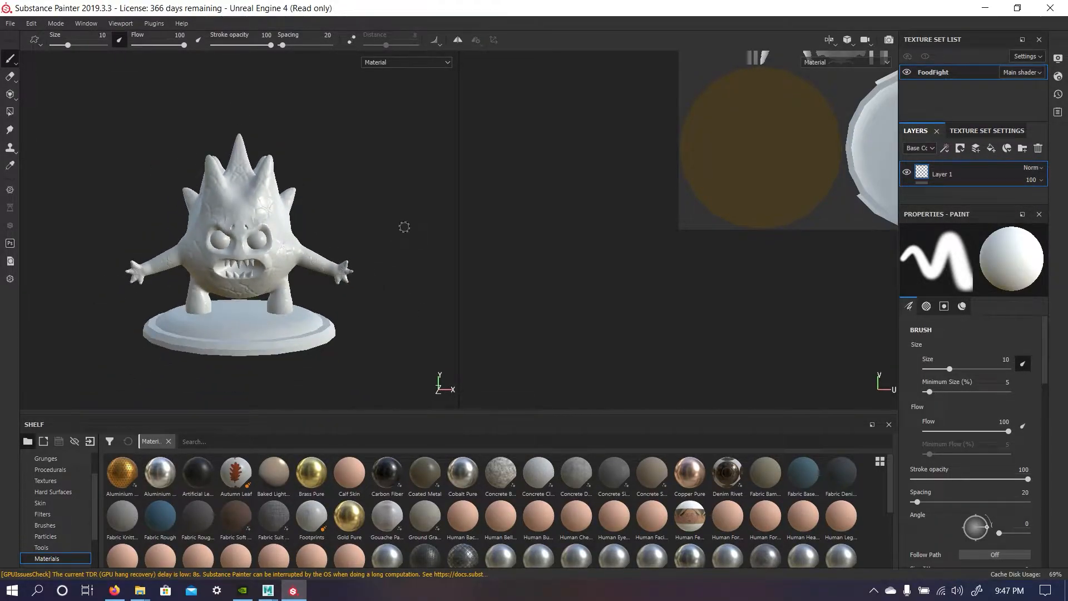
{"action": "left_click_drag", "start_coordinate": [404, 227], "coordinate": [345, 222], "text": "alt"}
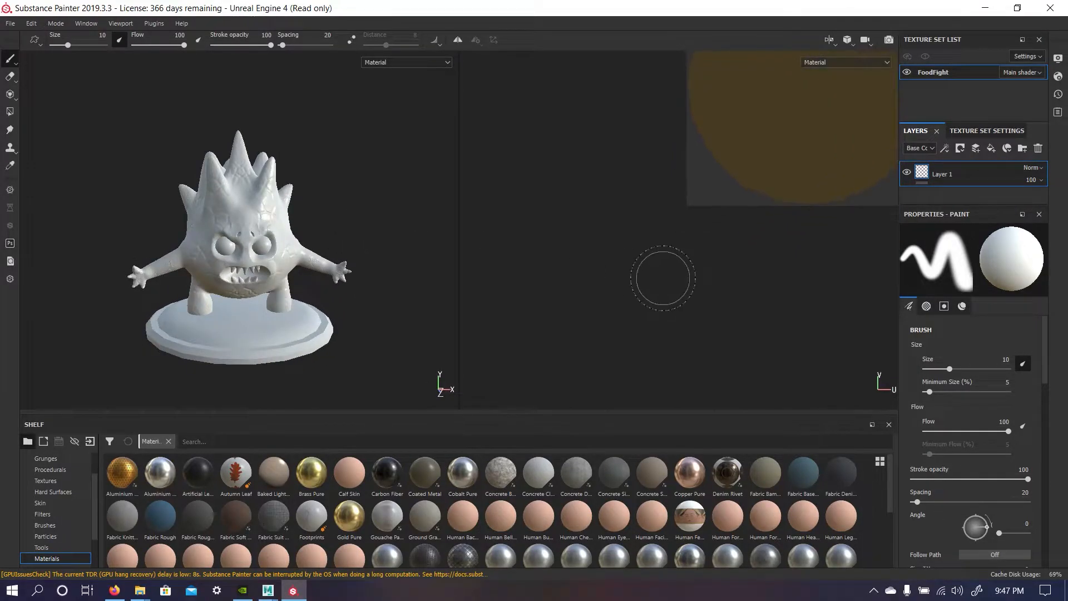
{"action": "scroll", "coordinate": [662, 278], "scroll_direction": "down", "scroll_amount": 5}
{"action": "scroll", "coordinate": [617, 238], "scroll_direction": "up", "scroll_amount": 1}
{"action": "middle_click_drag", "start_coordinate": [615, 233], "coordinate": [596, 271]}
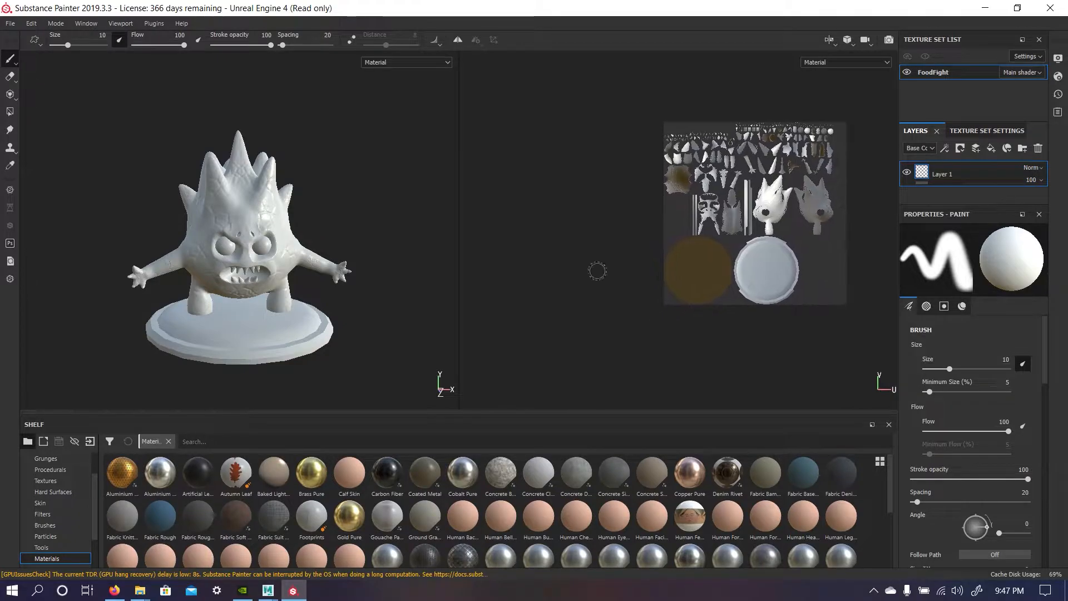
{"action": "mouse_move", "coordinate": [390, 251]}
{"action": "left_mouse_down", "text": "alt"}
{"action": "mouse_move", "coordinate": [341, 235]}
{"action": "mouse_move", "coordinate": [377, 234]}
{"action": "mouse_move", "coordinate": [183, 255]}
{"action": "mouse_move", "coordinate": [405, 239]}
{"action": "mouse_move", "coordinate": [336, 226]}
{"action": "mouse_move", "coordinate": [374, 256]}
{"action": "mouse_move", "coordinate": [406, 222]}
{"action": "mouse_move", "coordinate": [289, 239]}
{"action": "mouse_move", "coordinate": [412, 236]}
{"action": "mouse_move", "coordinate": [395, 242]}
{"action": "left_mouse_up", "text": "alt"}
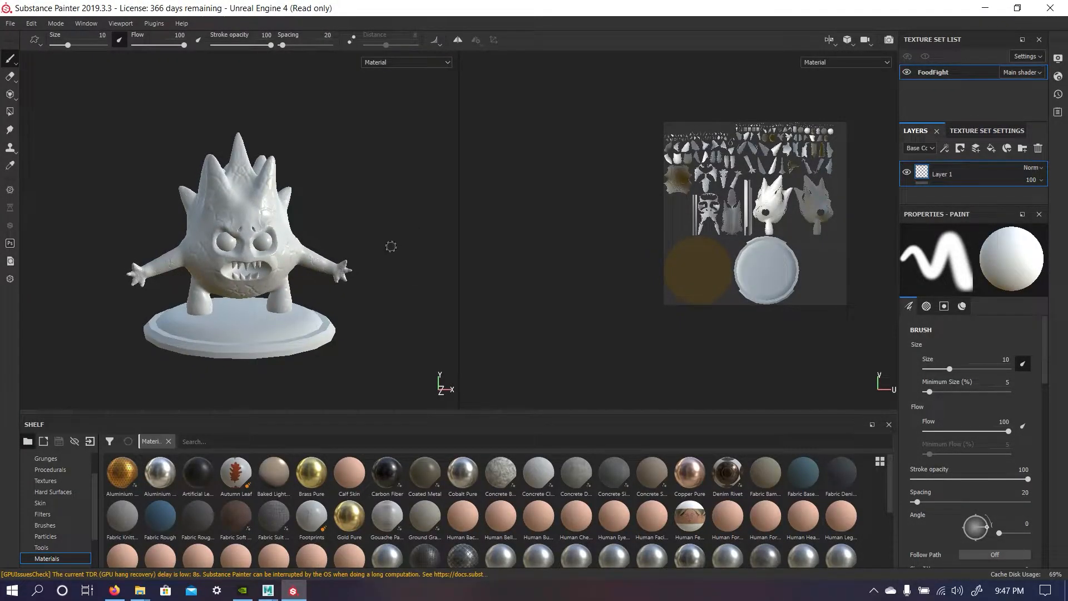
Browse the smart materials and apply Marble Polished to the whole statue.
{"action": "scroll", "coordinate": [74, 538], "scroll_direction": "down", "scroll_amount": 1}
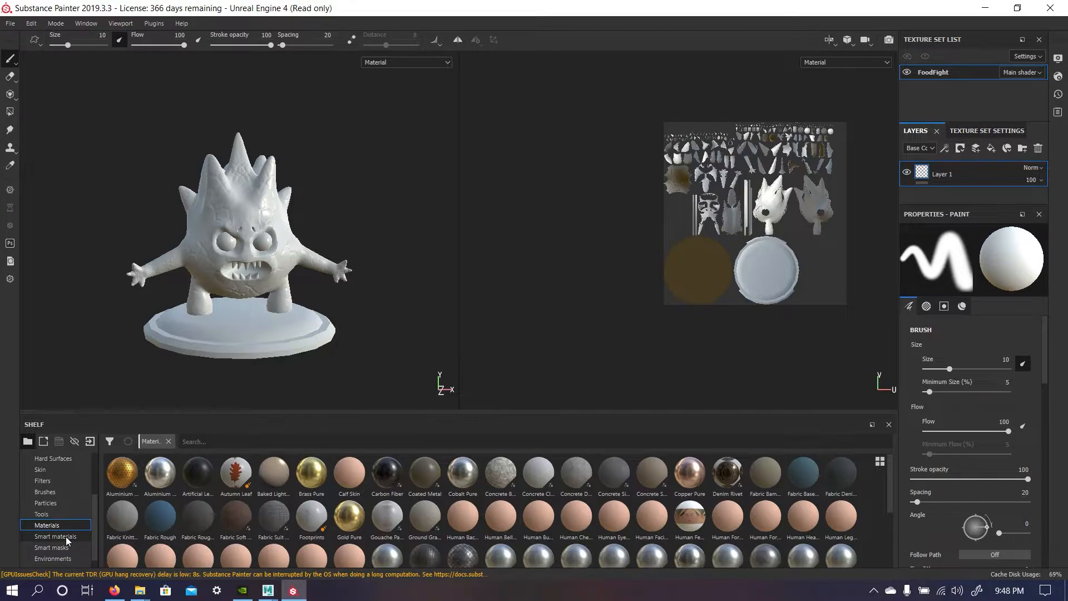
{"action": "left_click", "coordinate": [61, 536]}
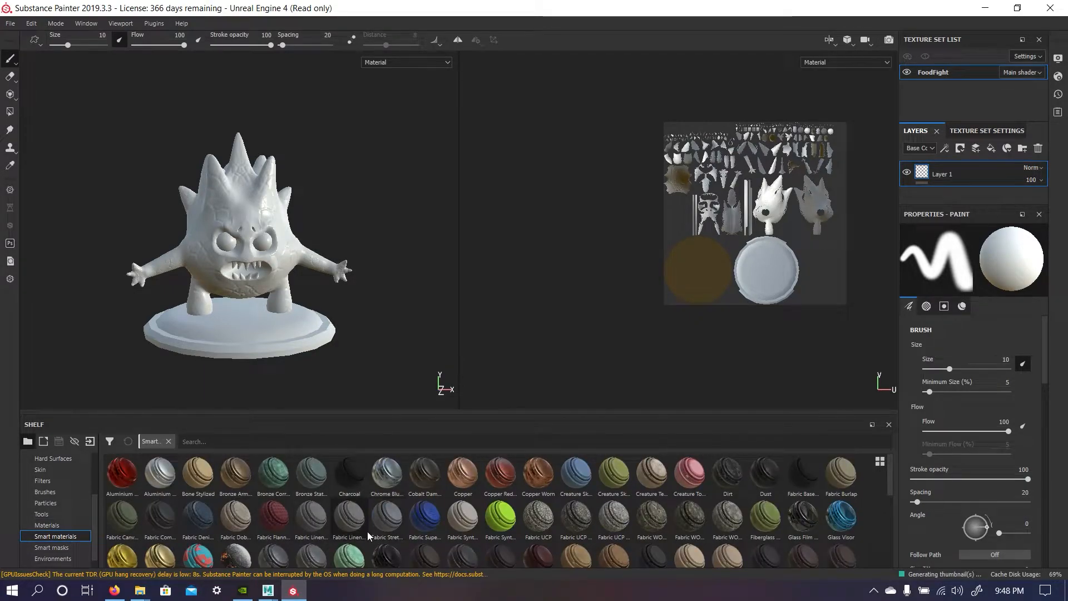
{"action": "scroll", "coordinate": [403, 482], "scroll_direction": "down", "scroll_amount": 3}
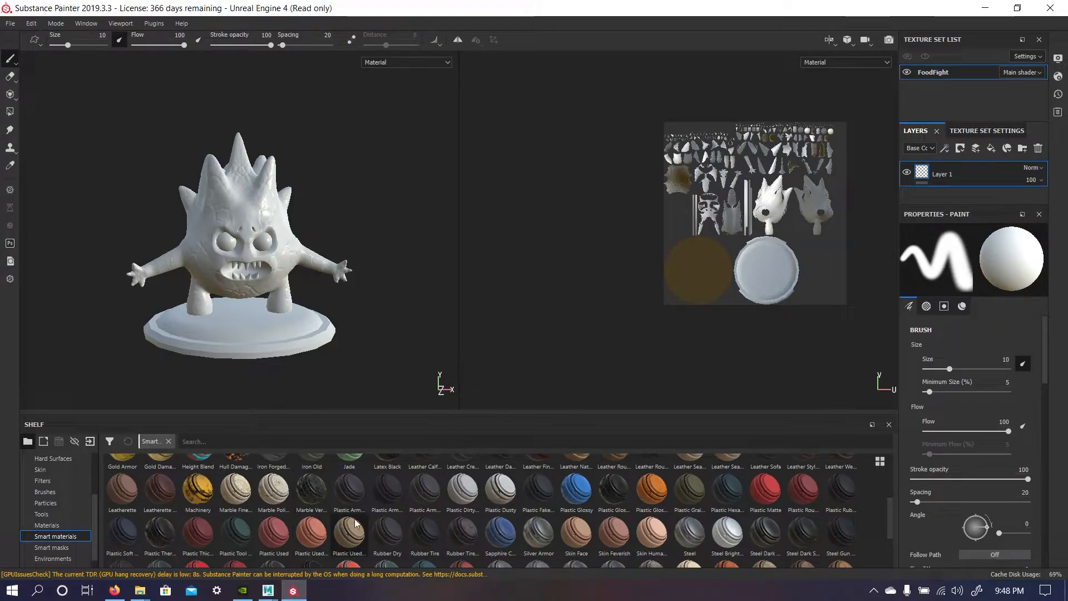
{"action": "scroll", "coordinate": [616, 506], "scroll_direction": "up", "scroll_amount": 3}
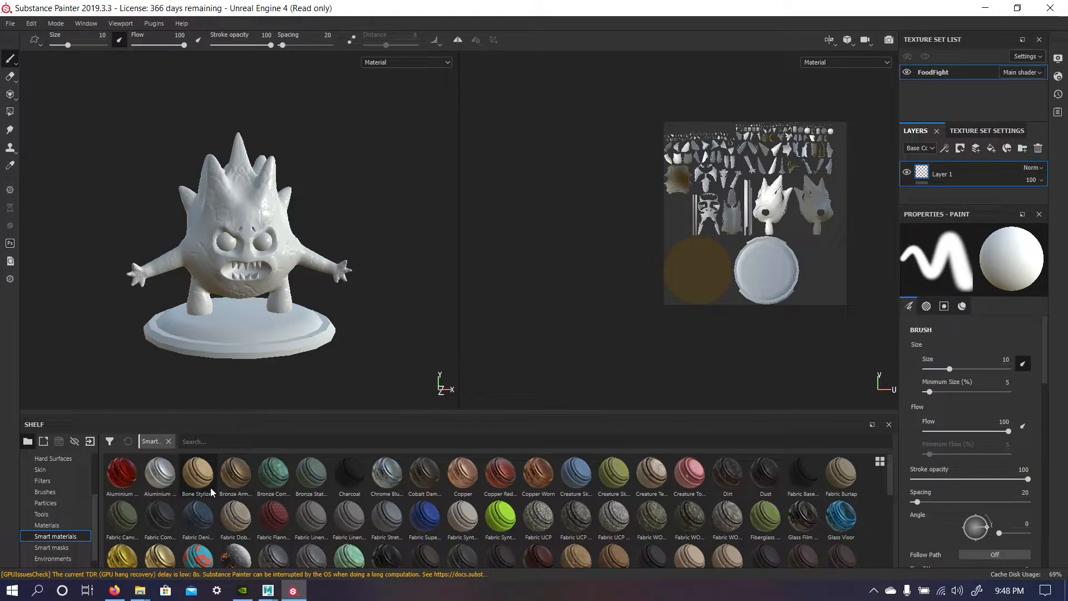
{"action": "scroll", "coordinate": [241, 515], "scroll_direction": "down", "scroll_amount": 3}
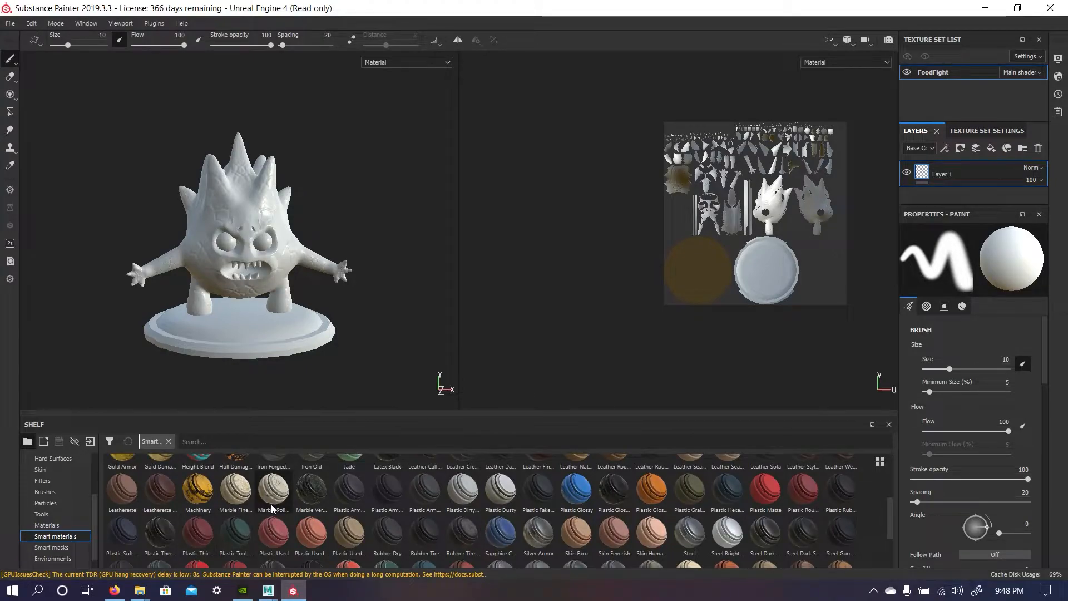
{"action": "left_click_drag", "start_coordinate": [262, 456], "coordinate": [266, 339]}
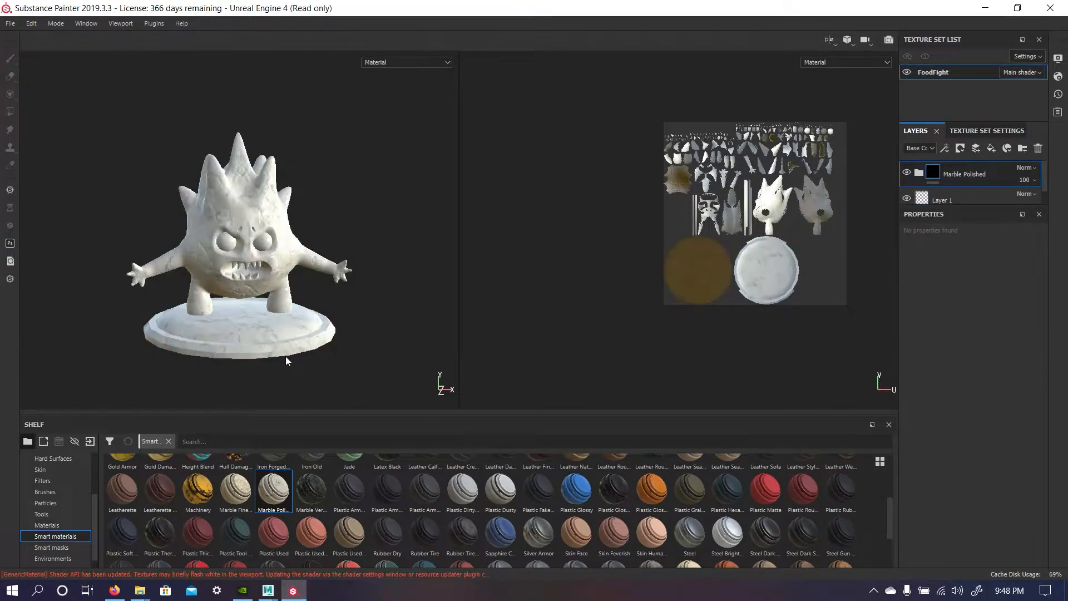
Inspect the marble finish on the statue and its base from several angles, and show the standard materials in the shelf.
{"action": "scroll", "coordinate": [371, 306], "scroll_direction": "down", "scroll_amount": 2}
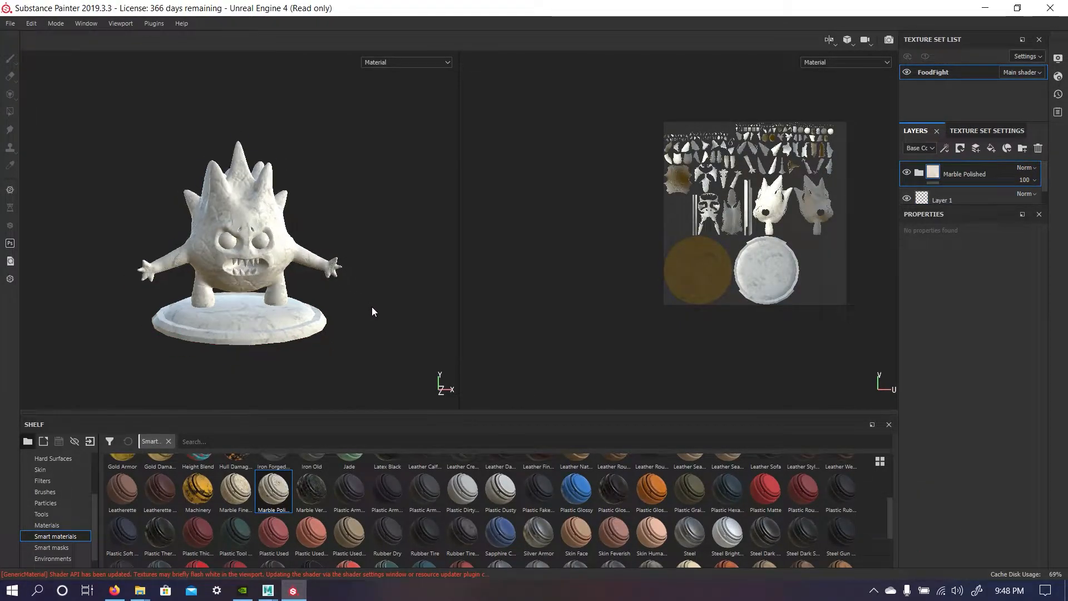
{"action": "scroll", "coordinate": [372, 306], "scroll_direction": "up", "scroll_amount": 7}
{"action": "mouse_move", "coordinate": [397, 243]}
{"action": "left_mouse_down", "text": "alt"}
{"action": "mouse_move", "coordinate": [352, 246]}
{"action": "mouse_move", "coordinate": [291, 226]}
{"action": "mouse_move", "coordinate": [400, 222]}
{"action": "mouse_move", "coordinate": [410, 231]}
{"action": "left_mouse_up", "text": "alt"}
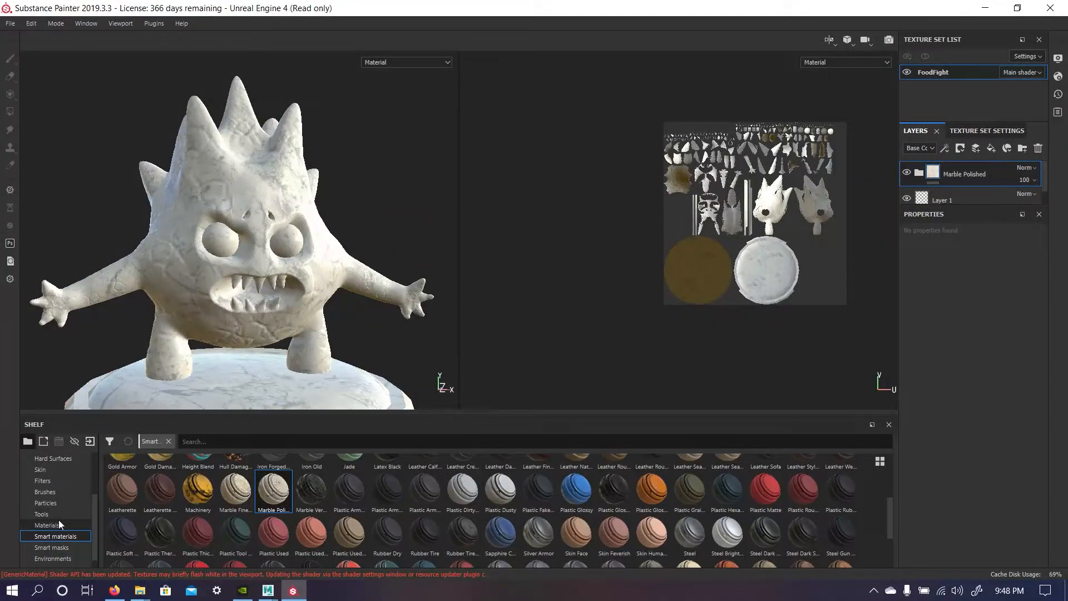
{"action": "left_click", "coordinate": [58, 524]}
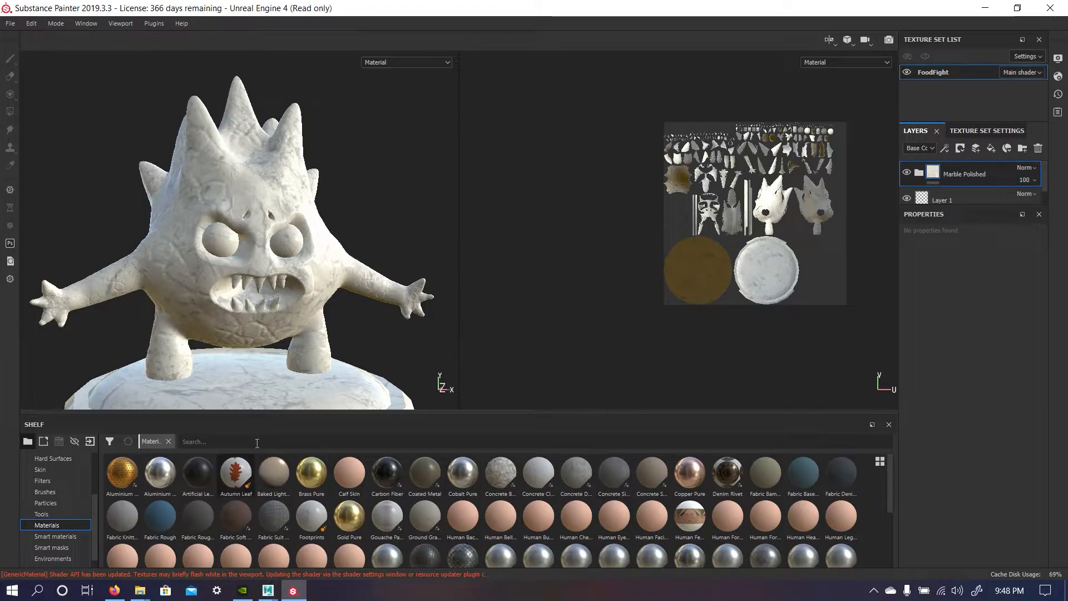
{"action": "scroll", "coordinate": [339, 328], "scroll_direction": "up", "scroll_amount": 2}
{"action": "scroll", "coordinate": [356, 352], "scroll_direction": "down", "scroll_amount": 5}
{"action": "left_click_drag", "start_coordinate": [393, 237], "coordinate": [331, 239], "text": "alt"}
{"action": "middle_click_drag", "start_coordinate": [361, 266], "coordinate": [360, 211], "text": "alt"}
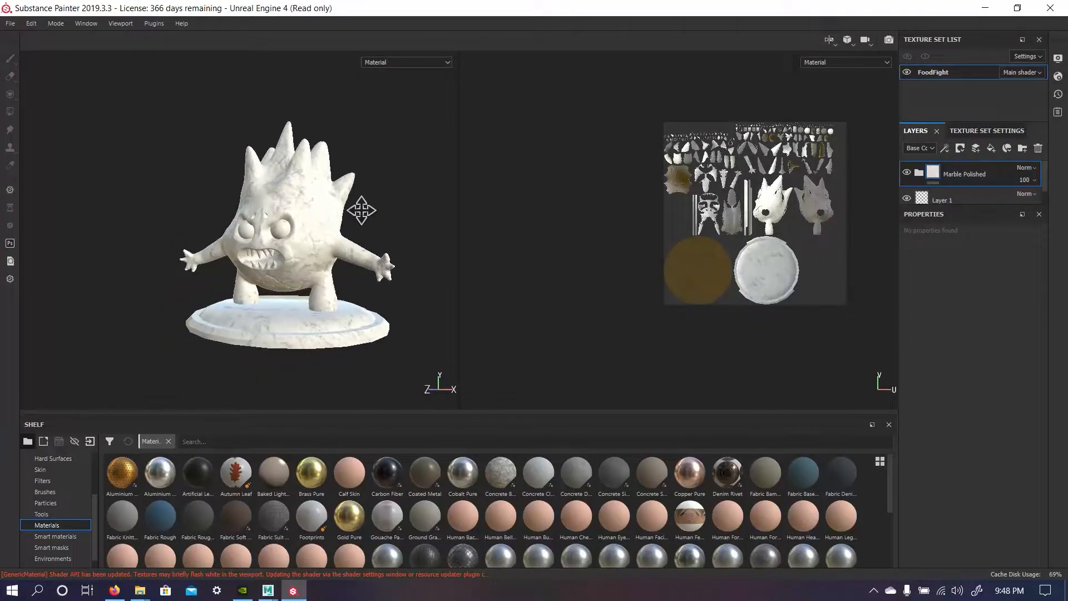
{"action": "left_click_drag", "start_coordinate": [363, 228], "coordinate": [417, 244], "text": "alt"}
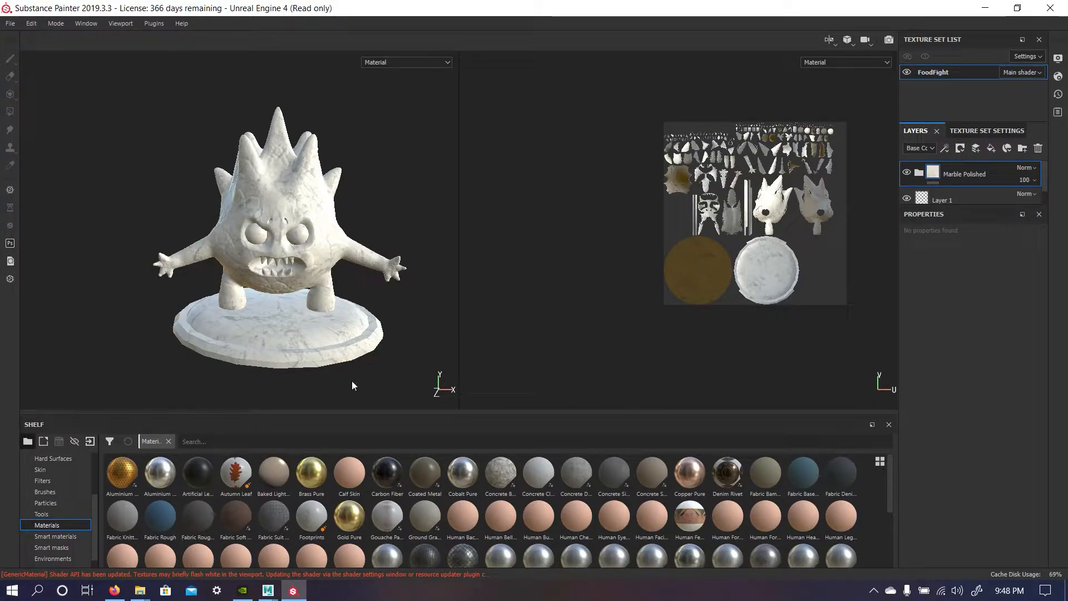
Export the FoodFight texture set as 8-bit PNG files with the Unreal Engine 4 (Packed) configuration and open the export folder.
{"action": "left_click", "coordinate": [10, 24]}
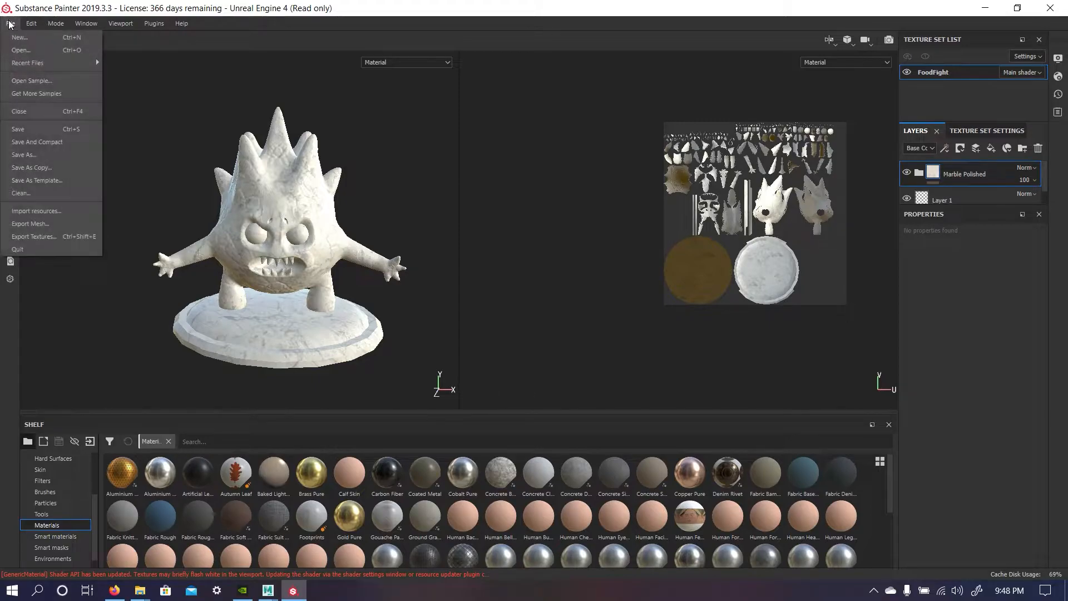
{"action": "left_click", "coordinate": [55, 237]}
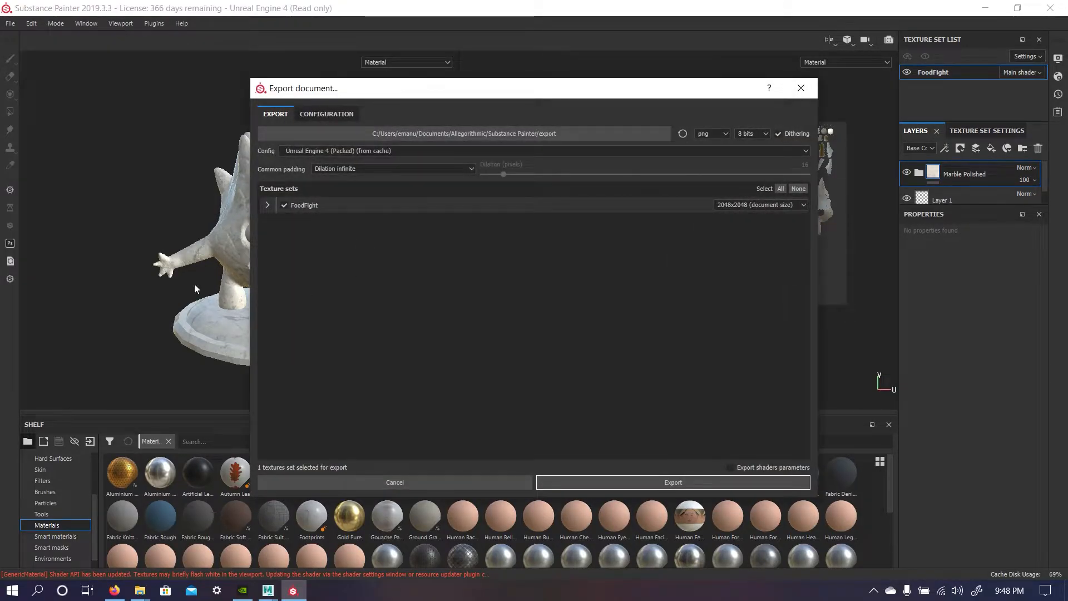
{"action": "left_click", "coordinate": [269, 207]}
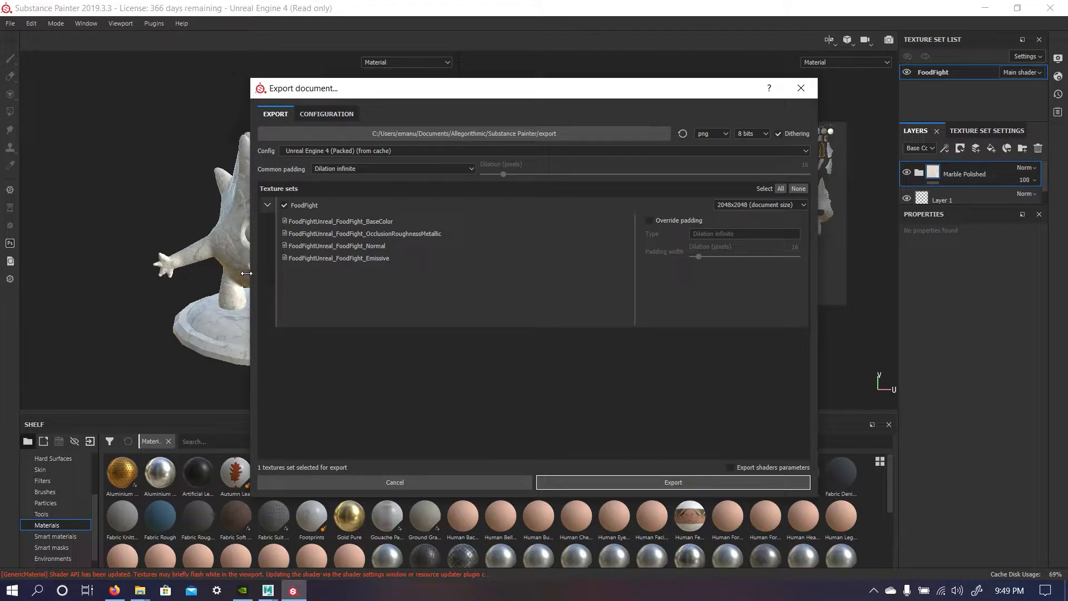
{"action": "left_click", "coordinate": [633, 479]}
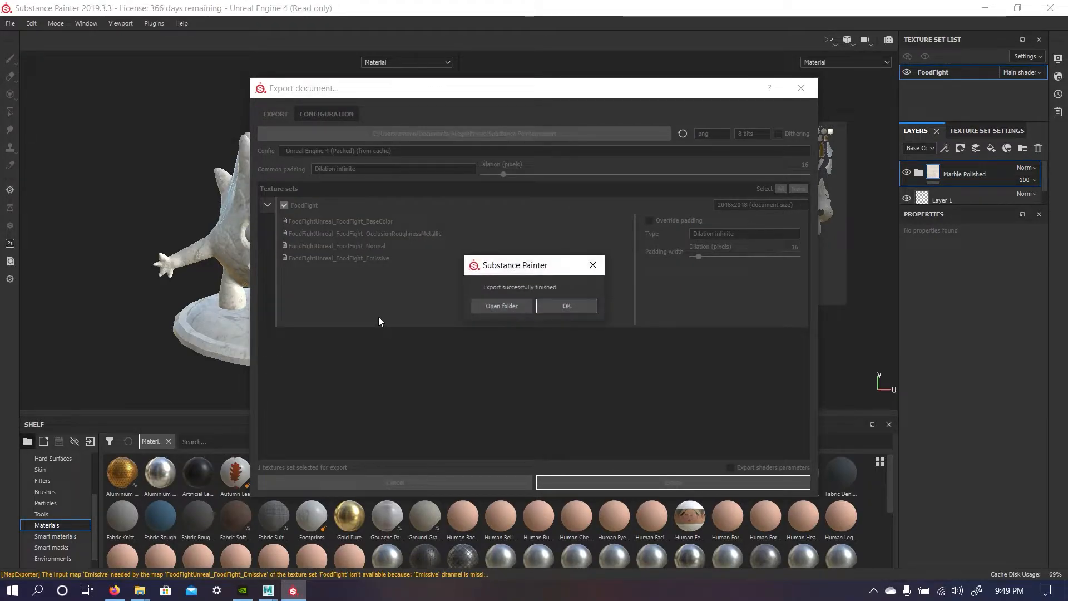
{"action": "left_click", "coordinate": [519, 310]}
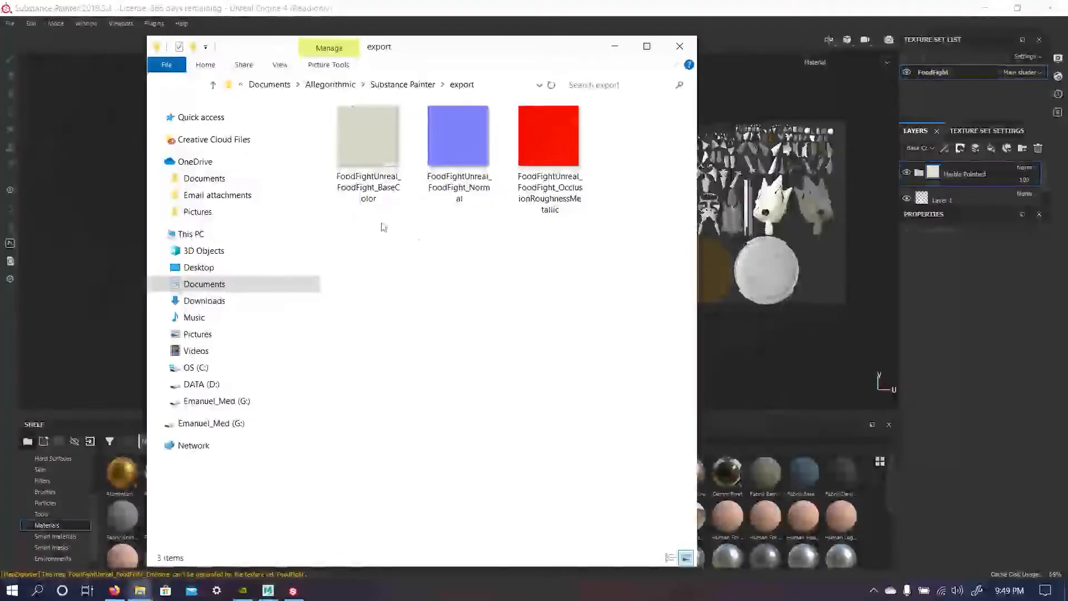
Move the three exported FoodFightUnreal textures into the Textures folder inside UnrealT on the desktop and close the file window.
{"action": "left_click_drag", "start_coordinate": [379, 232], "coordinate": [582, 118]}
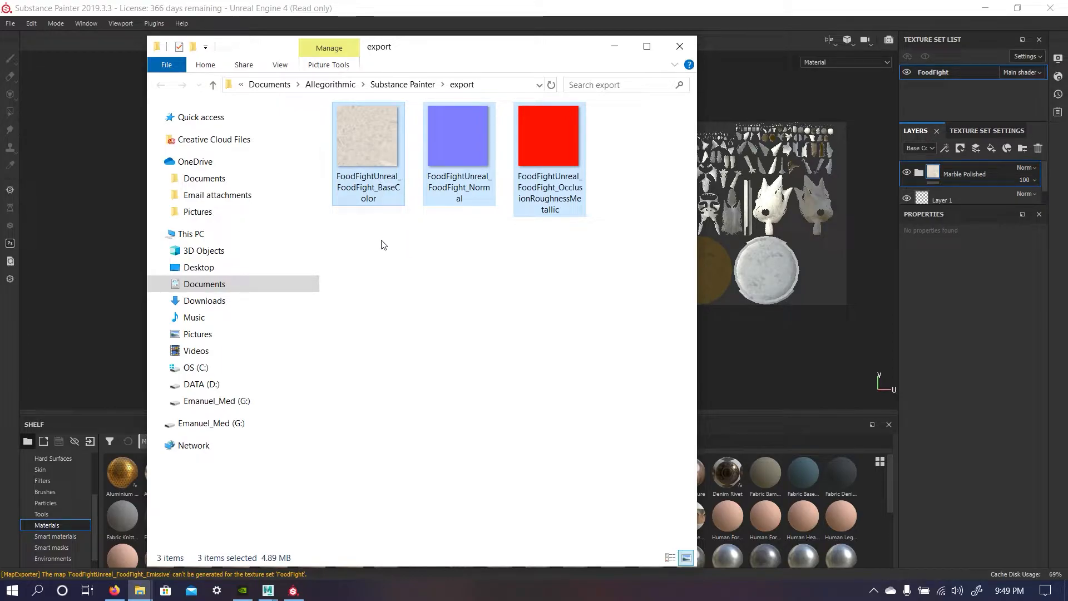
{"action": "right_click", "coordinate": [362, 180]}
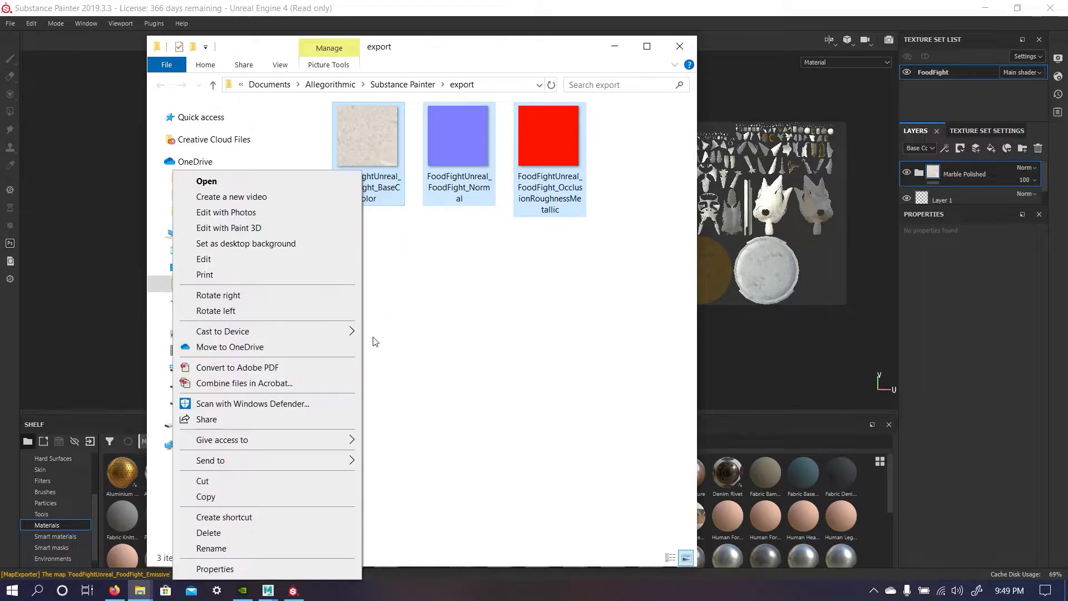
{"action": "left_click", "coordinate": [226, 487]}
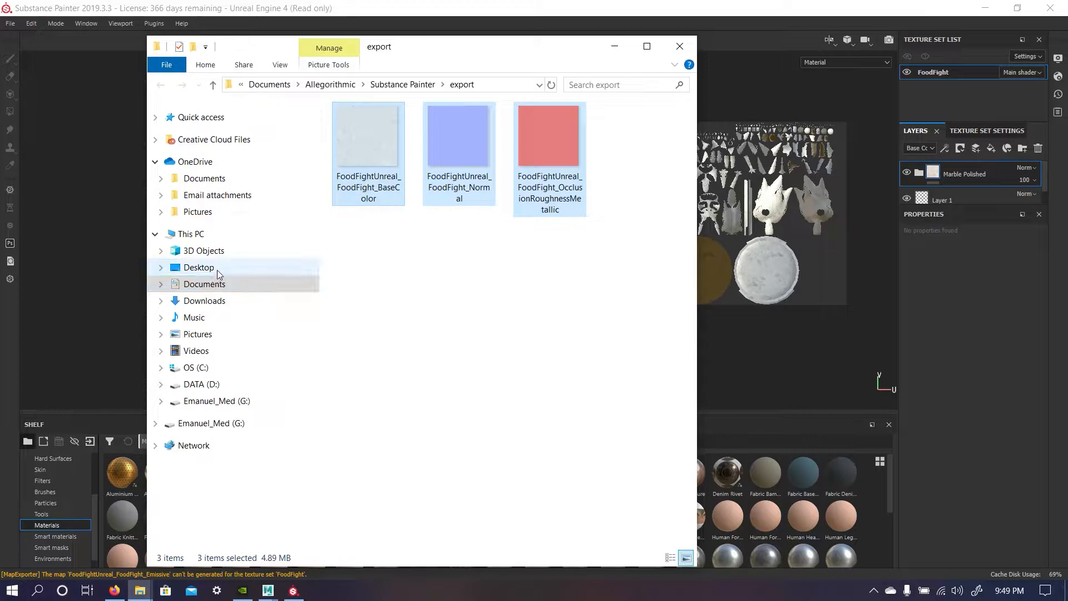
{"action": "left_click", "coordinate": [217, 269]}
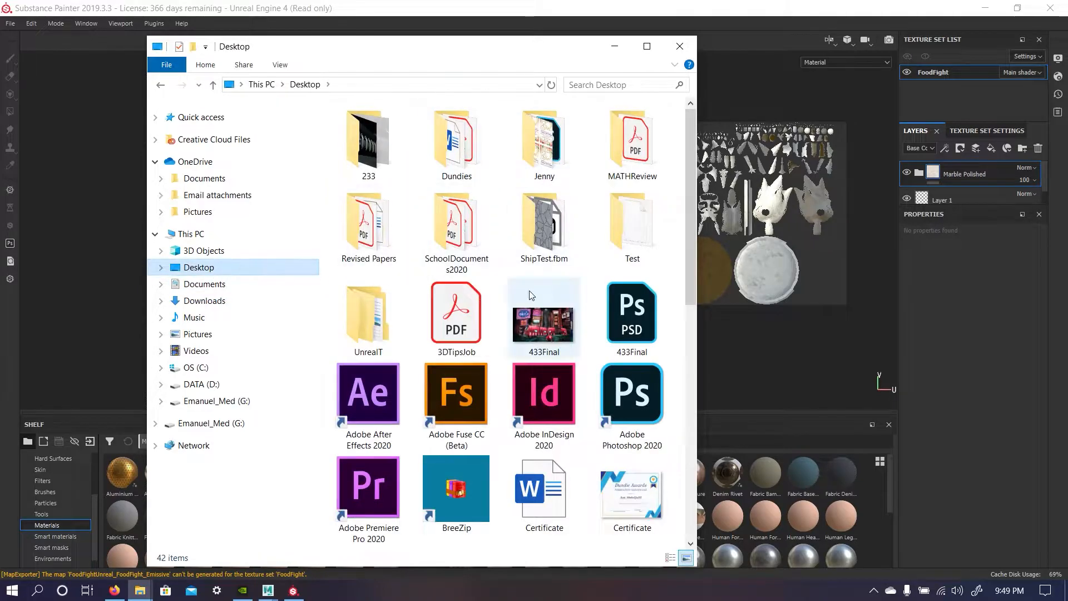
{"action": "double_click", "coordinate": [367, 319]}
{"action": "double_click", "coordinate": [412, 160]}
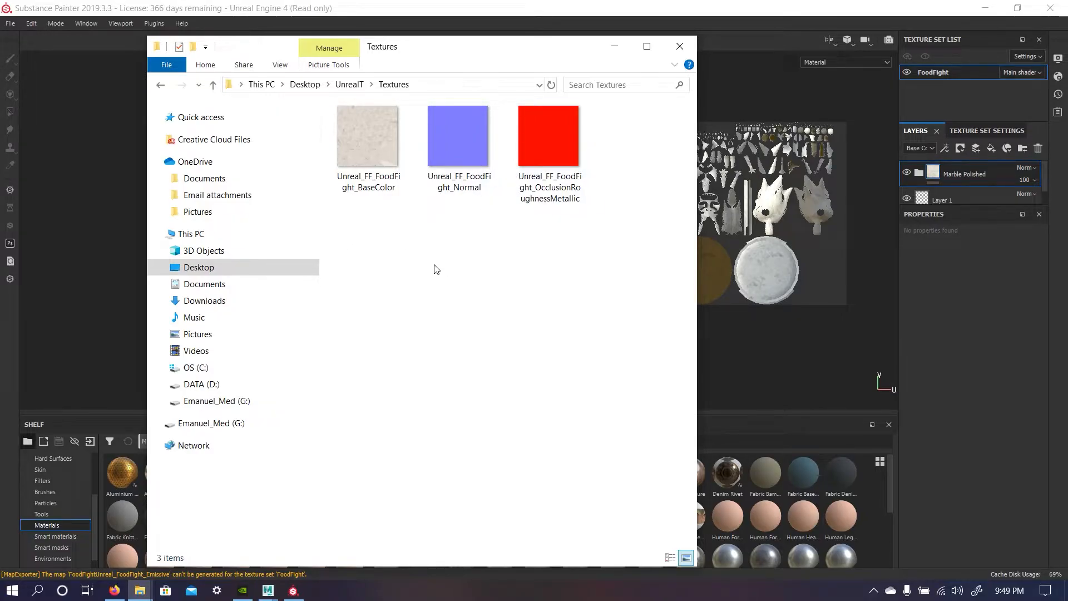
{"action": "right_click", "coordinate": [374, 295]}
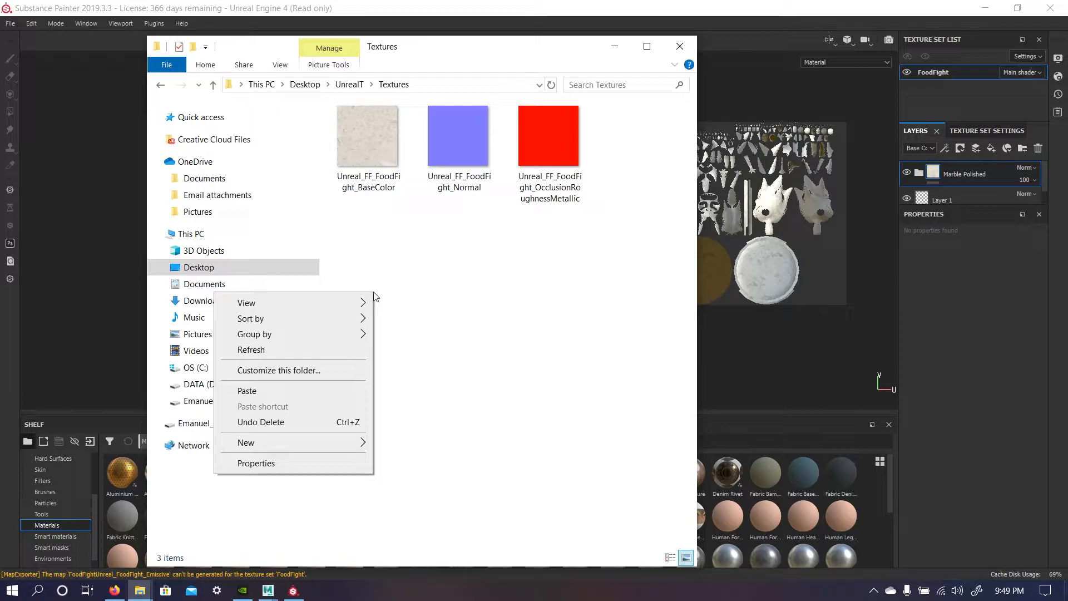
{"action": "left_click", "coordinate": [350, 389]}
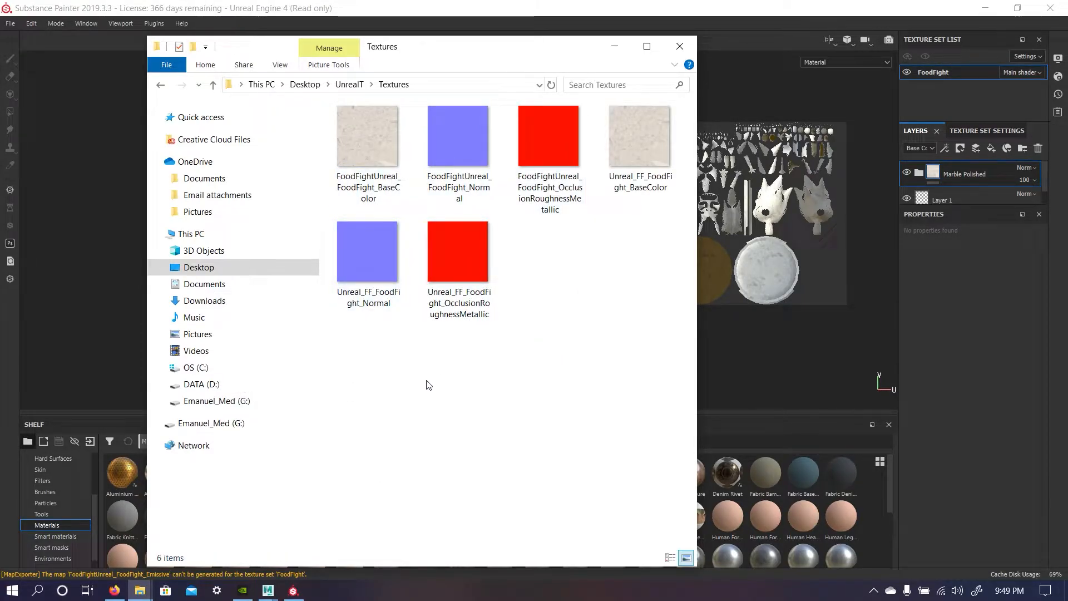
{"action": "left_click", "coordinate": [679, 48]}
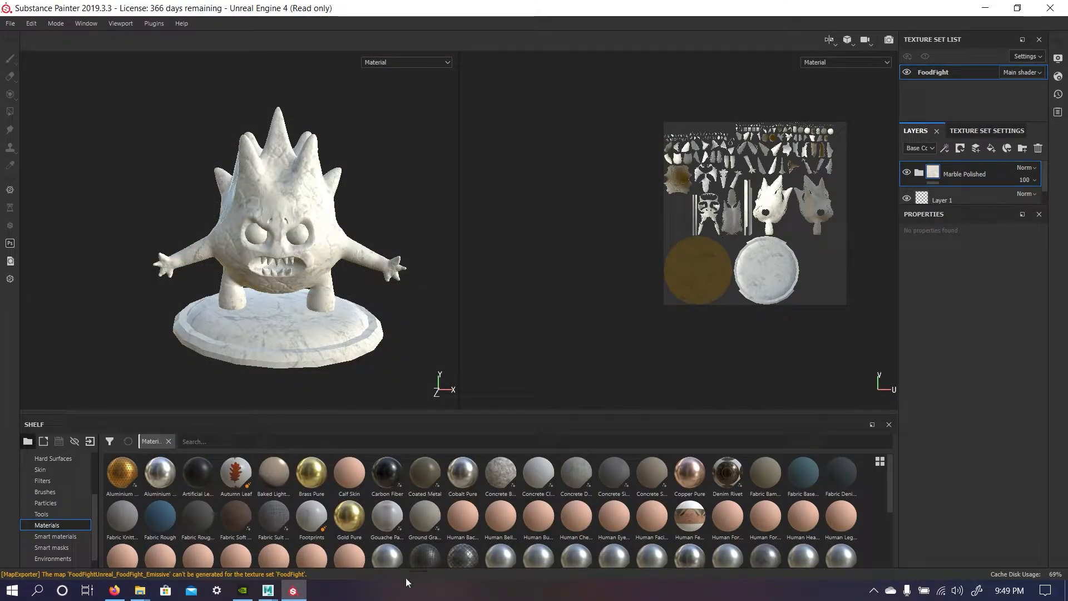
Switch to Unreal Engine from the desktop and choose the Games category with the Blank template for a new project.
{"action": "left_click", "coordinate": [990, 8]}
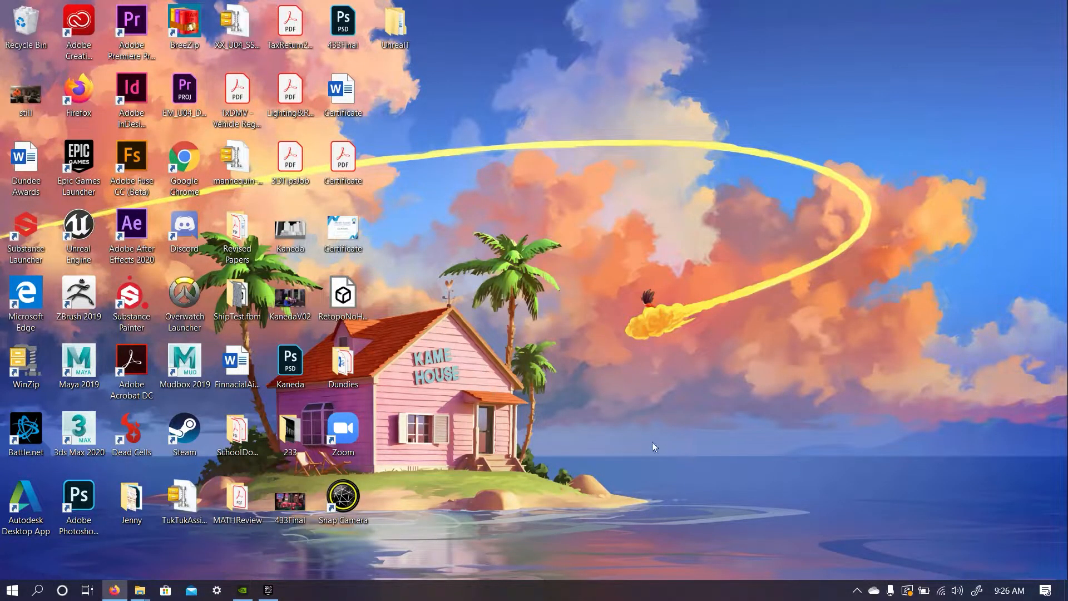
{"action": "double_click", "coordinate": [86, 228]}
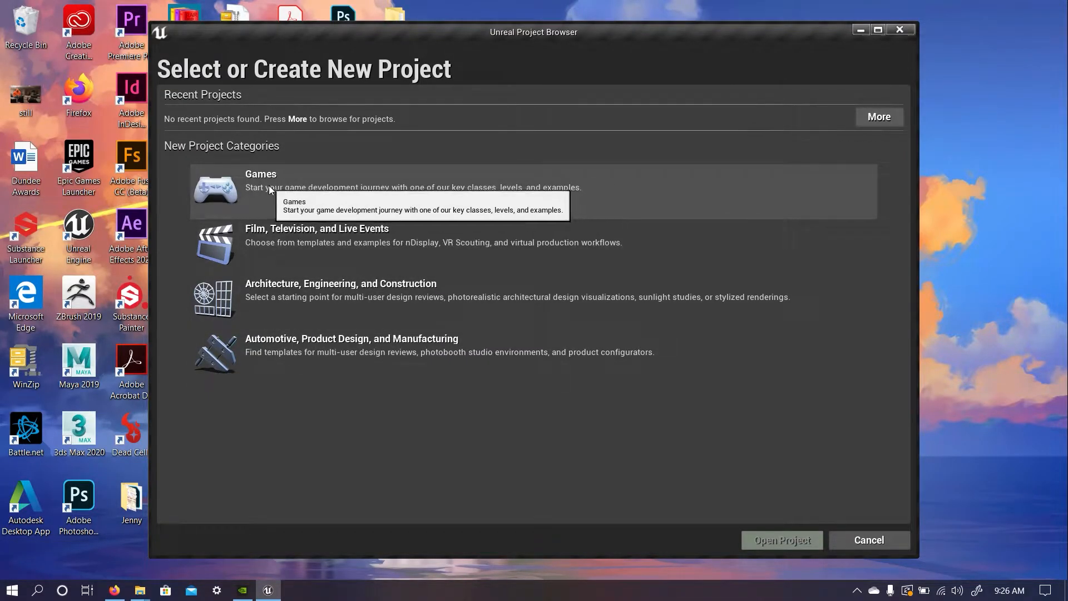
{"action": "left_click", "coordinate": [309, 189]}
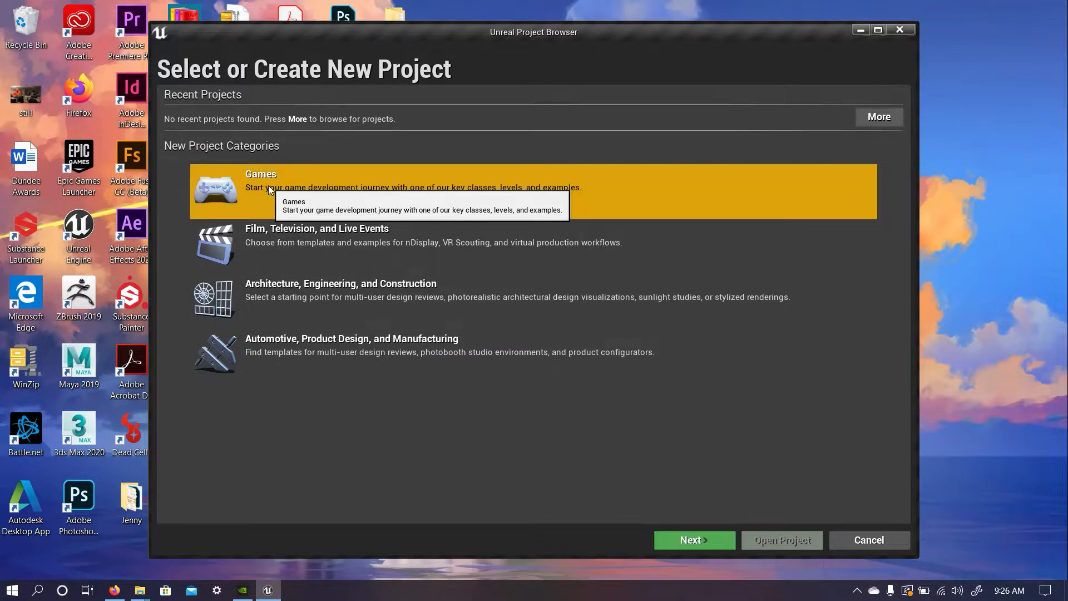
{"action": "left_click", "coordinate": [702, 540]}
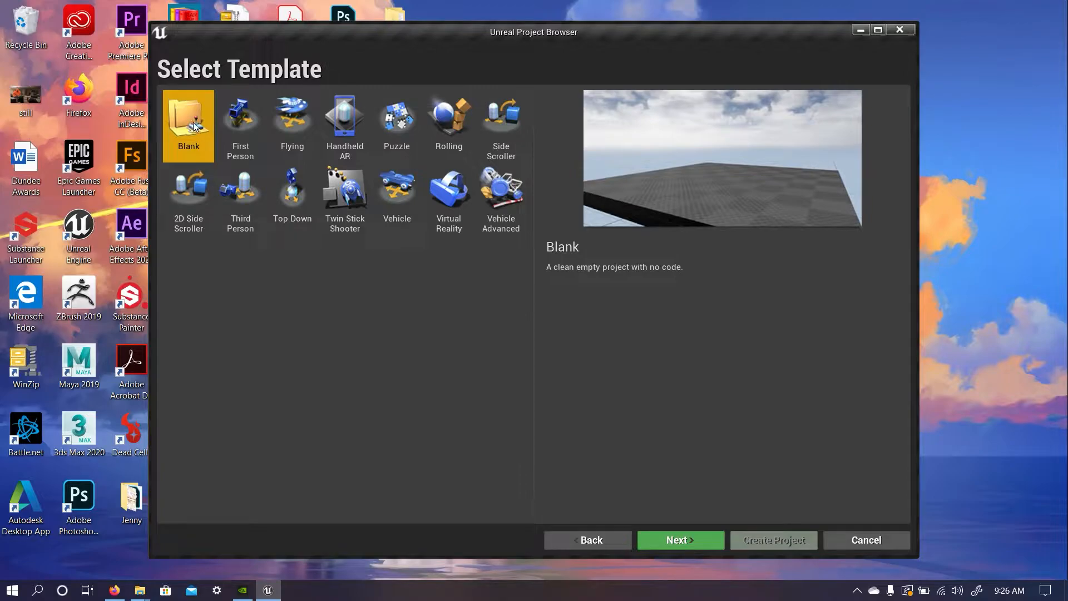
{"action": "left_click", "coordinate": [676, 539]}
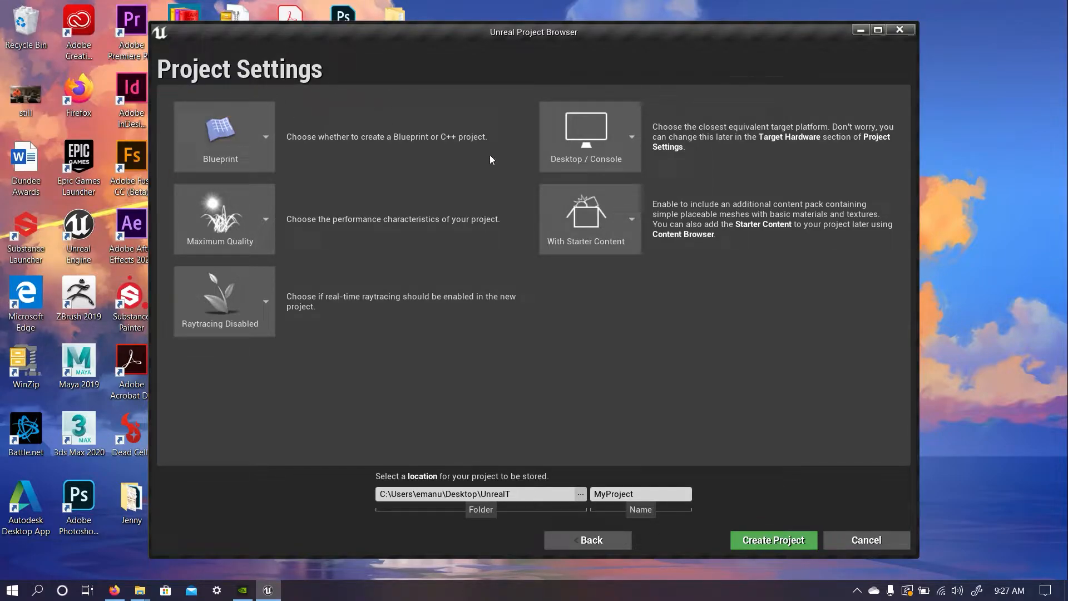
Include starter content, name the project FoodFightRender and create it in the UnrealT folder on the desktop.
{"action": "left_click", "coordinate": [612, 218]}
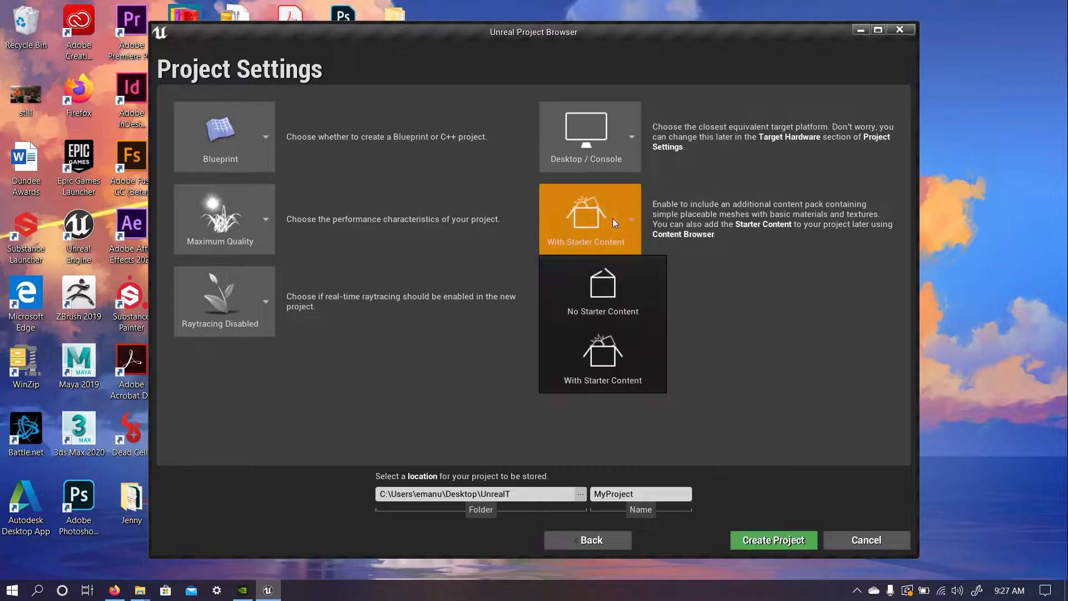
{"action": "left_click", "coordinate": [625, 359]}
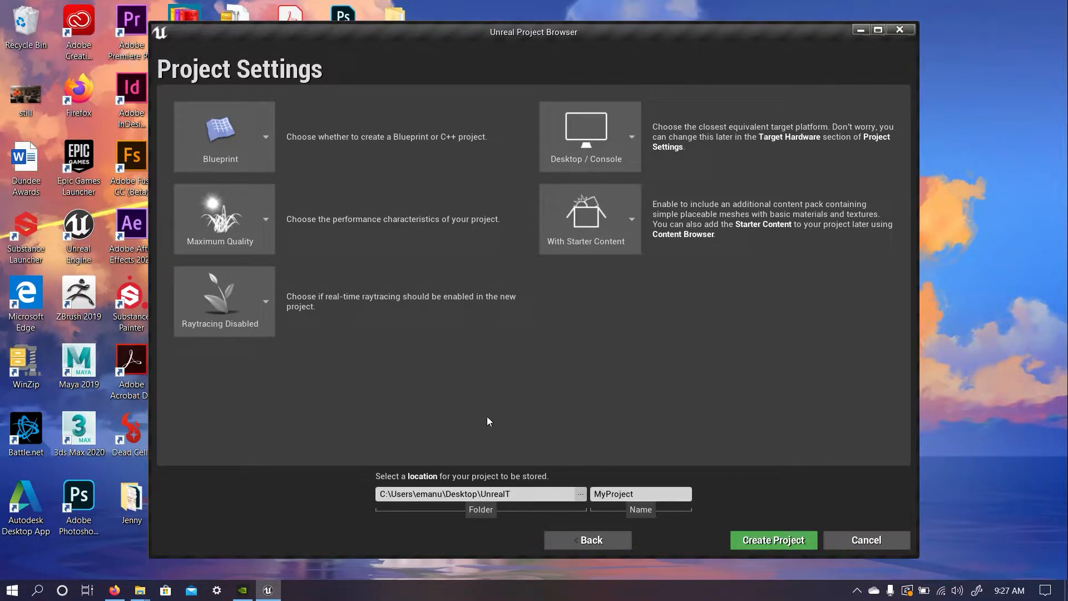
{"action": "left_click", "coordinate": [614, 494]}
{"action": "type", "text": "FoodFightRender"}
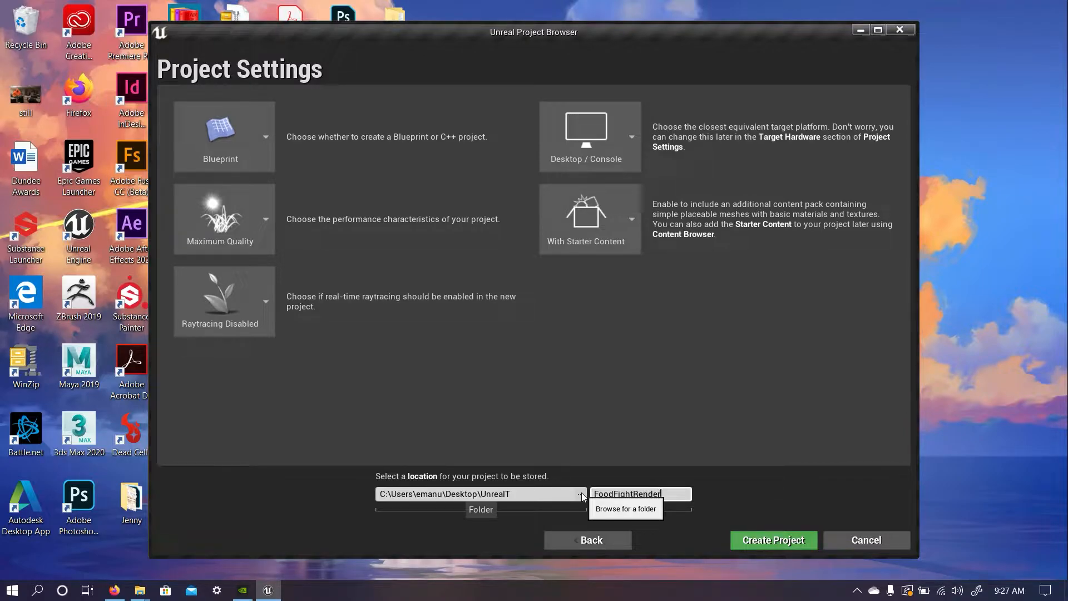
{"action": "left_click", "coordinate": [778, 543]}
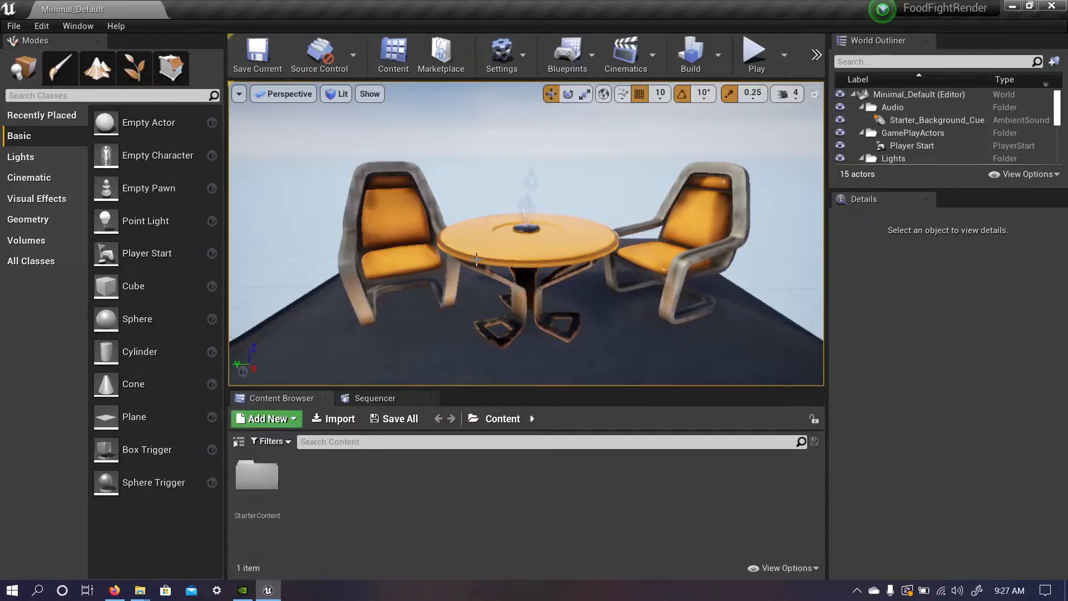
Fly around the default level to examine the table, chairs and floor from several distances and angles.
{"action": "scroll", "coordinate": [479, 253], "scroll_direction": "down", "scroll_amount": 8}
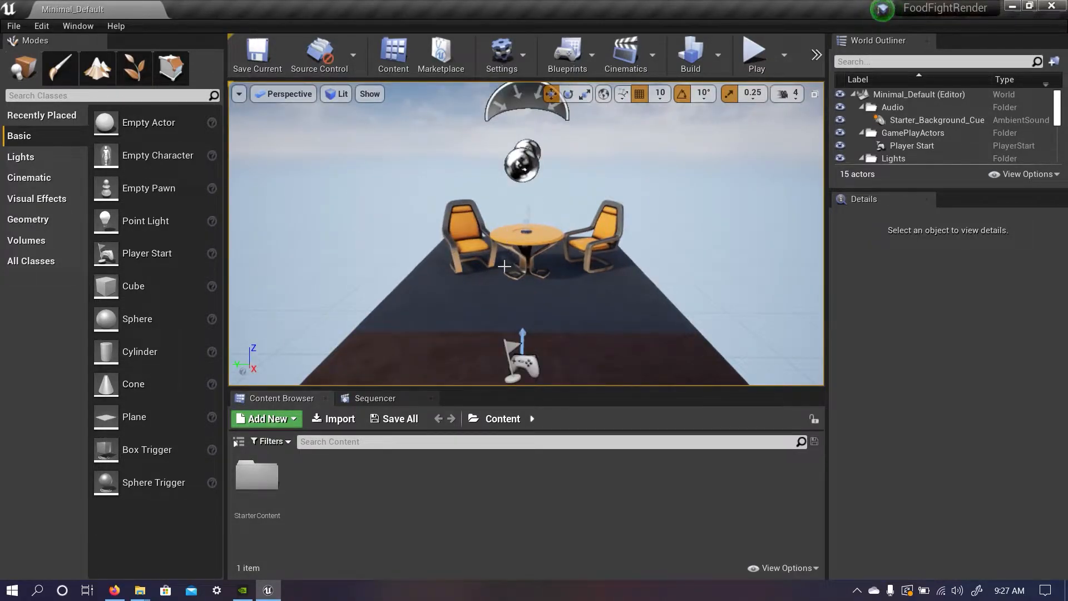
{"action": "mouse_move", "coordinate": [506, 269]}
{"action": "right_mouse_down"}
{"action": "mouse_move", "coordinate": [483, 279]}
{"action": "mouse_move", "coordinate": [511, 255]}
{"action": "mouse_move", "coordinate": [484, 269]}
{"action": "mouse_move", "coordinate": [496, 254]}
{"action": "mouse_move", "coordinate": [518, 260]}
{"action": "mouse_move", "coordinate": [509, 250]}
{"action": "mouse_move", "coordinate": [511, 264]}
{"action": "right_mouse_up"}
{"action": "key", "text": "a"}
{"action": "key", "text": "a"}
{"action": "key", "text": "s"}
{"action": "key", "text": "w"}
{"action": "key", "text": "s"}
{"action": "key", "text": "a"}
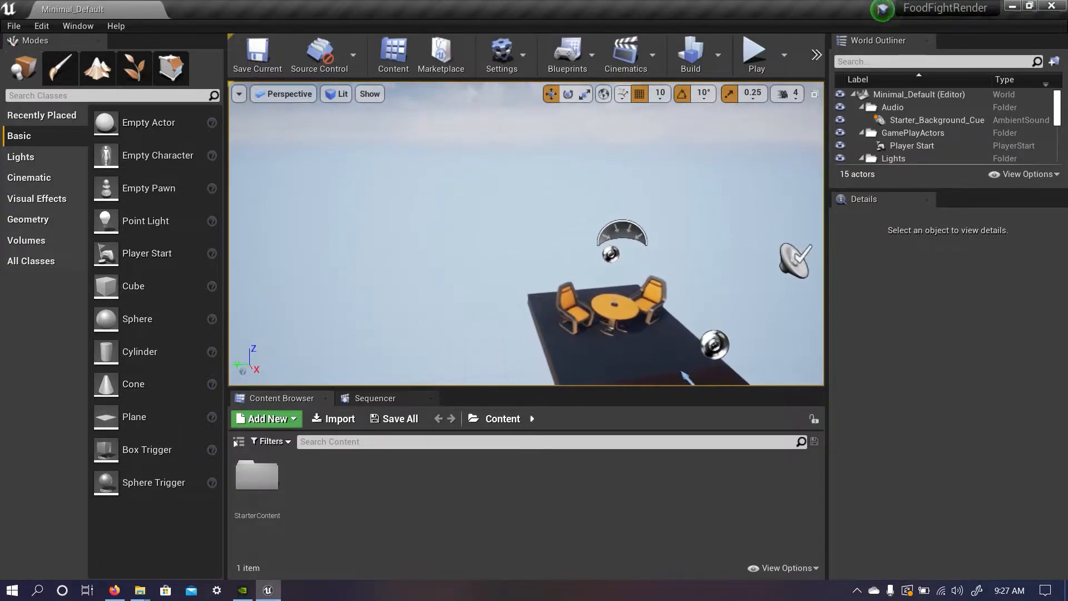
{"action": "key", "text": "q"}
{"action": "key", "text": "e"}
{"action": "key", "text": "q"}
{"action": "key", "text": "d"}
{"action": "right_click_drag", "start_coordinate": [517, 258], "coordinate": [481, 231]}
{"action": "key", "text": "s"}
{"action": "key", "text": "a"}
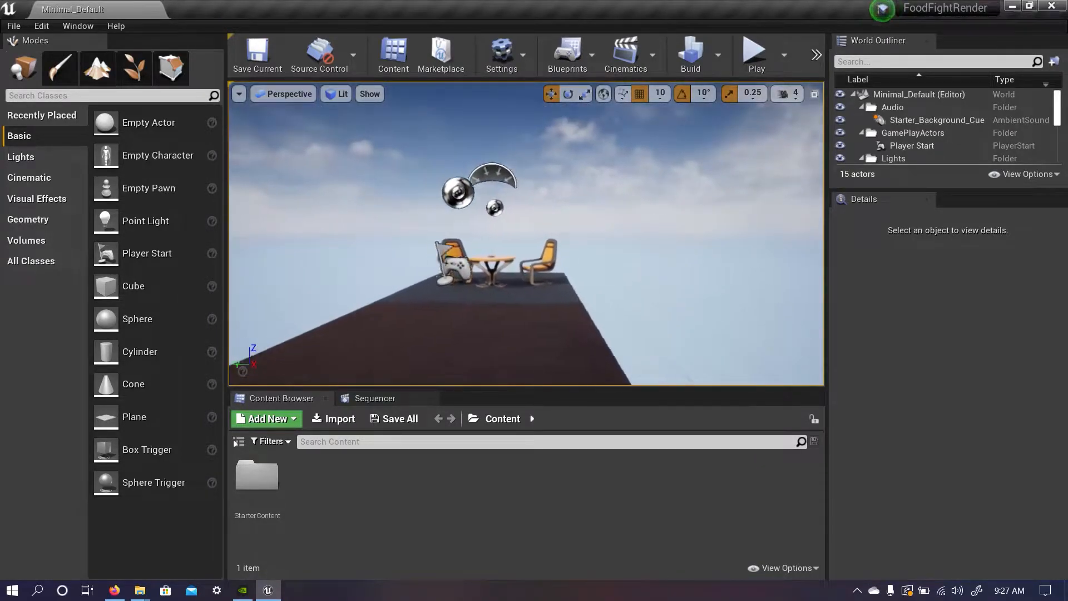
{"action": "key", "text": "w"}
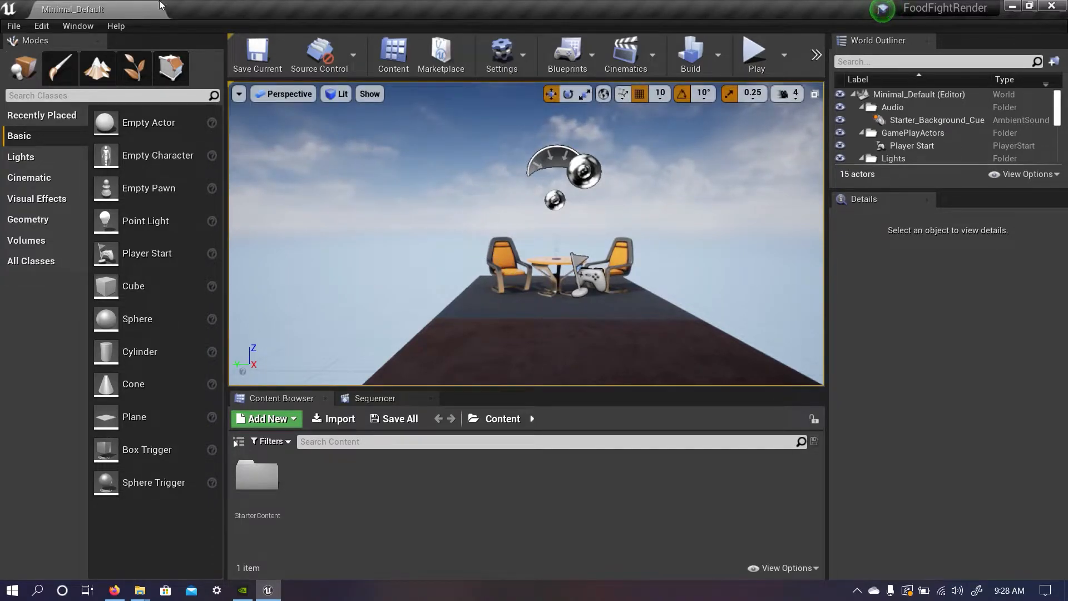
Create a new level from the Empty Level template.
{"action": "left_click", "coordinate": [14, 26]}
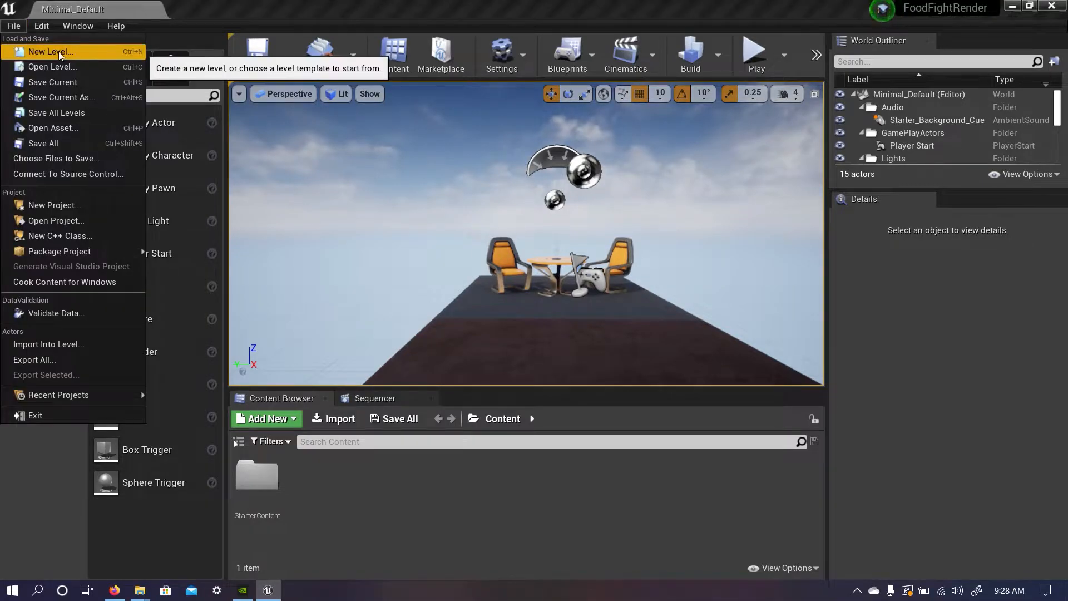
{"action": "left_click", "coordinate": [36, 50]}
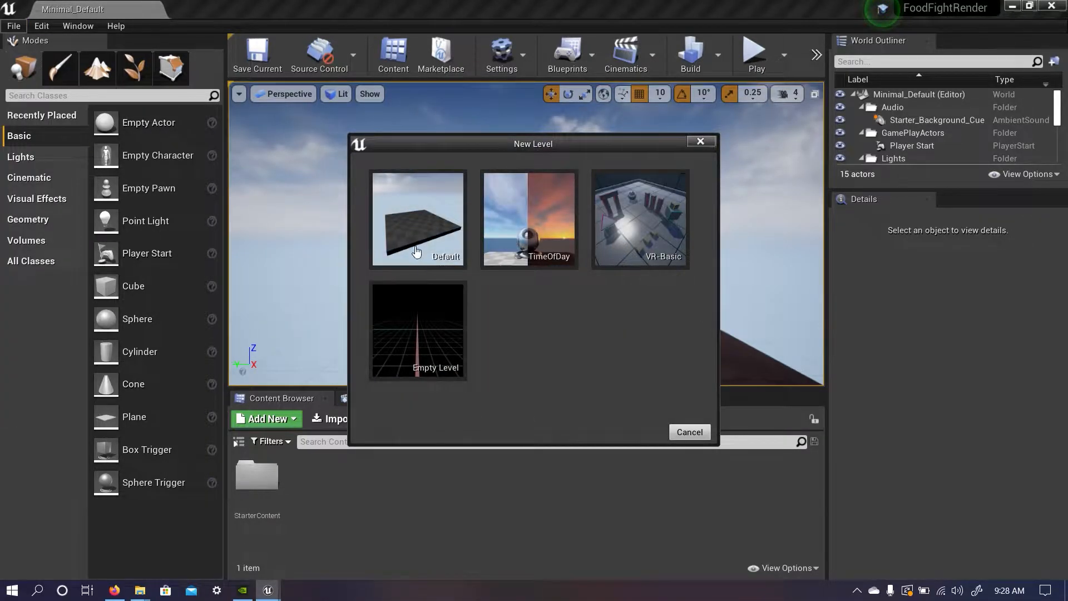
{"action": "left_click", "coordinate": [434, 319]}
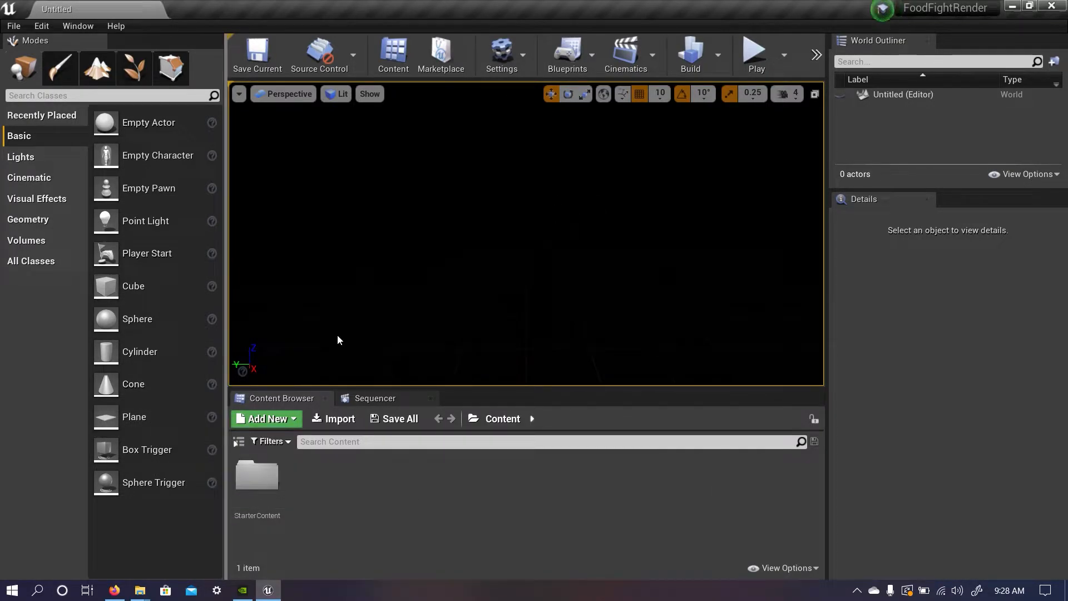
{"action": "left_click", "coordinate": [28, 158]}
{"action": "left_click", "coordinate": [29, 181]}
{"action": "left_click", "coordinate": [29, 199]}
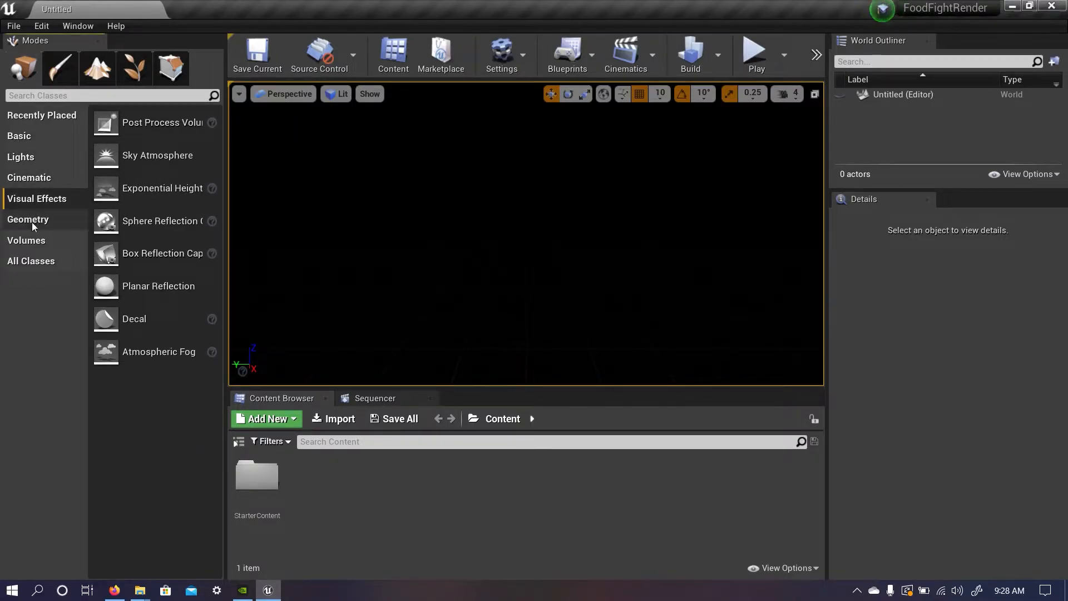
{"action": "left_click", "coordinate": [31, 222]}
{"action": "left_click", "coordinate": [31, 243]}
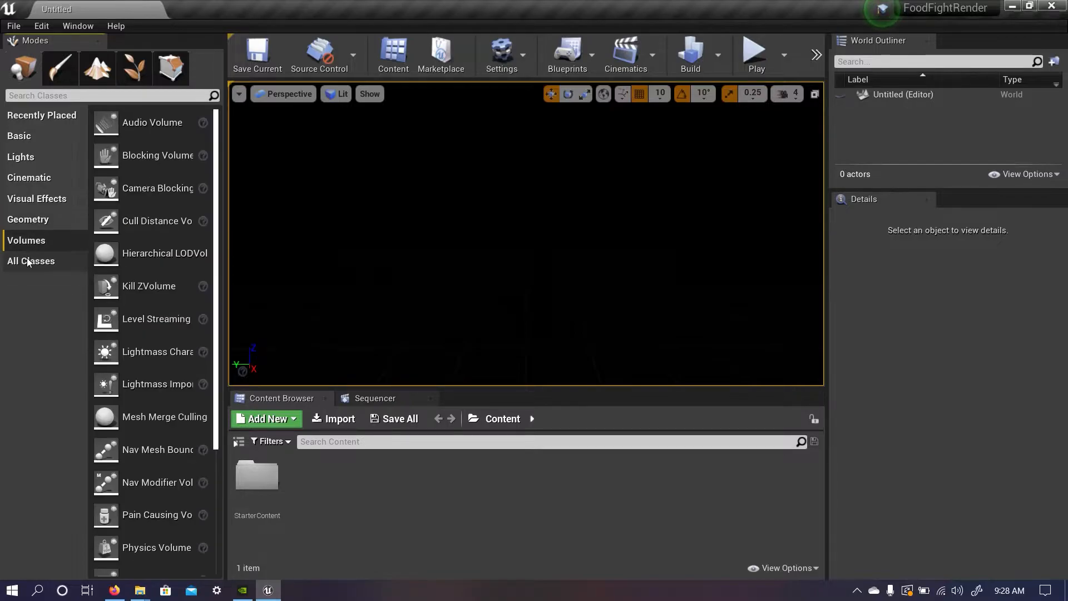
Place a basic plane in the empty level as a floor and scale it uniformly to 7.75.
{"action": "left_click", "coordinate": [22, 139]}
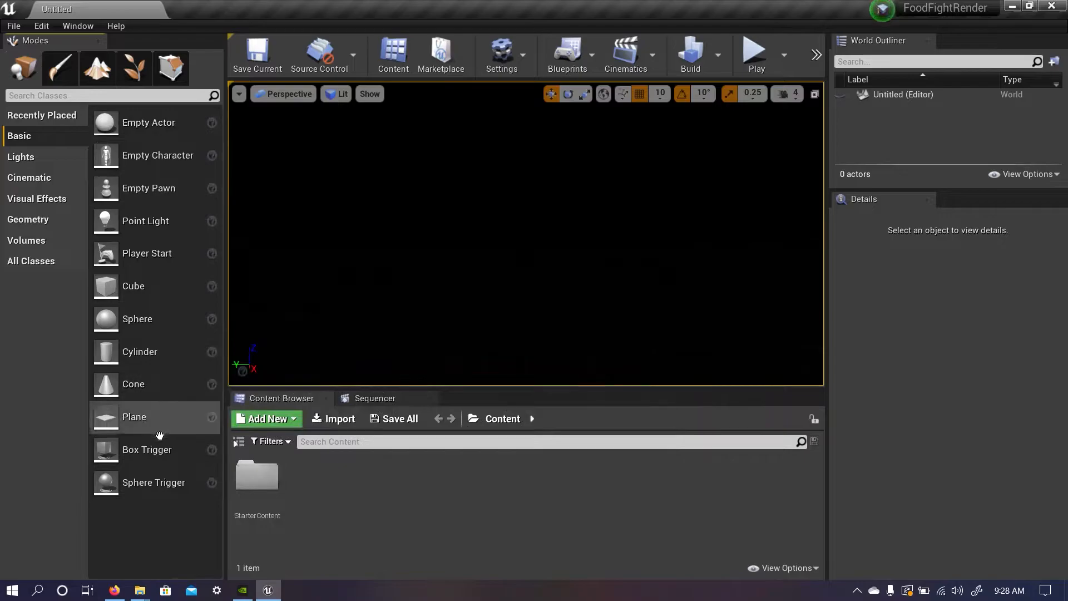
{"action": "left_click_drag", "start_coordinate": [135, 414], "coordinate": [567, 241]}
{"action": "key", "text": "r"}
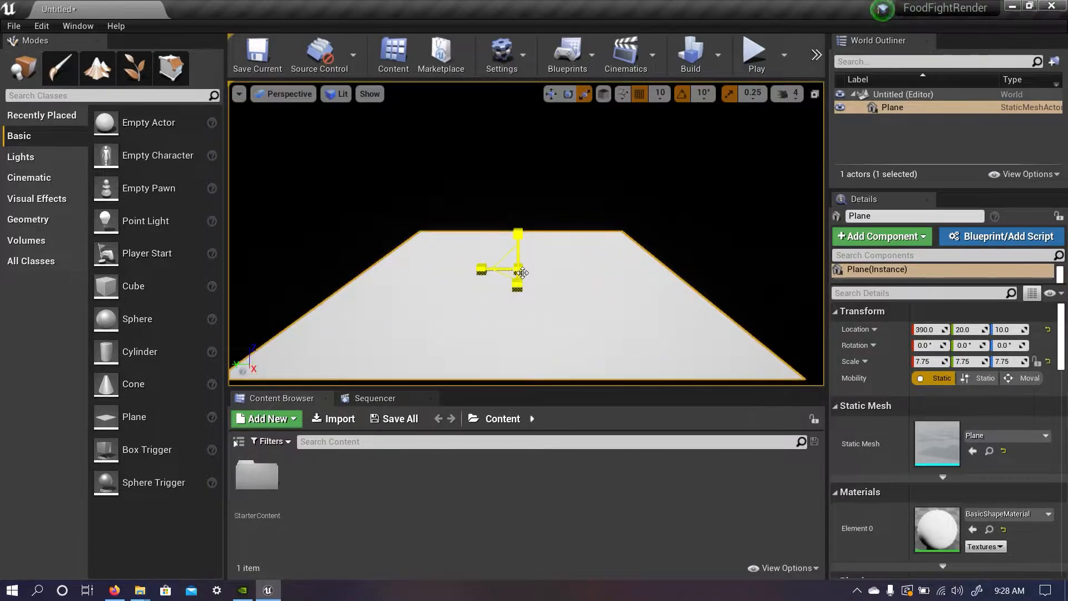
{"action": "right_click_drag", "start_coordinate": [595, 321], "coordinate": [618, 328]}
{"action": "key", "text": "s"}
{"action": "key", "text": "w"}
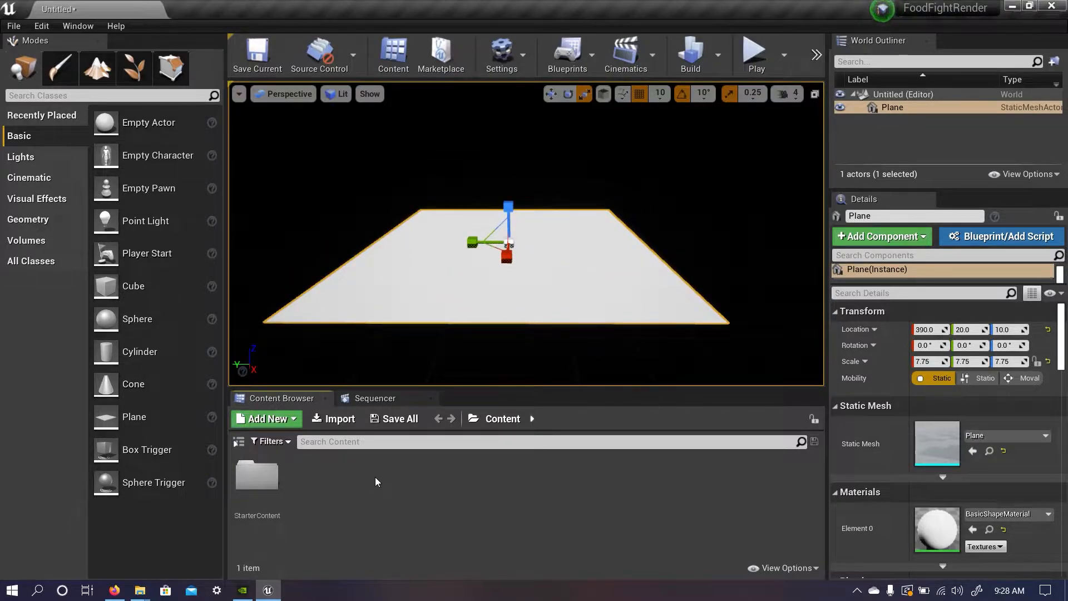
{"action": "left_click", "coordinate": [494, 349]}
Create a folder named FoodFight in the project's Content folder and open it.
{"action": "right_click", "coordinate": [352, 489]}
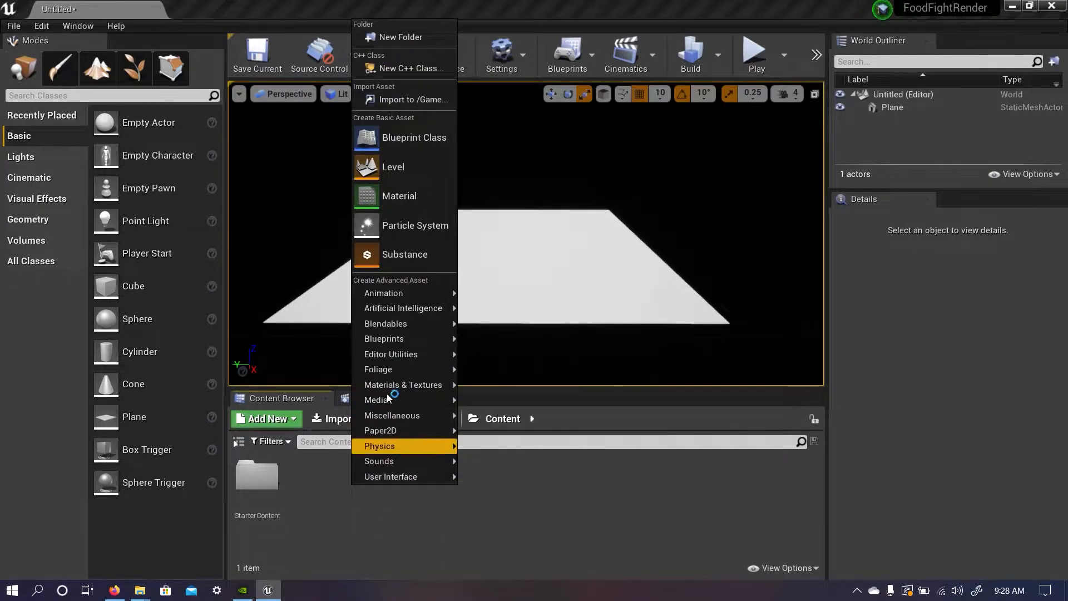
{"action": "mouse_move", "coordinate": [396, 384]}
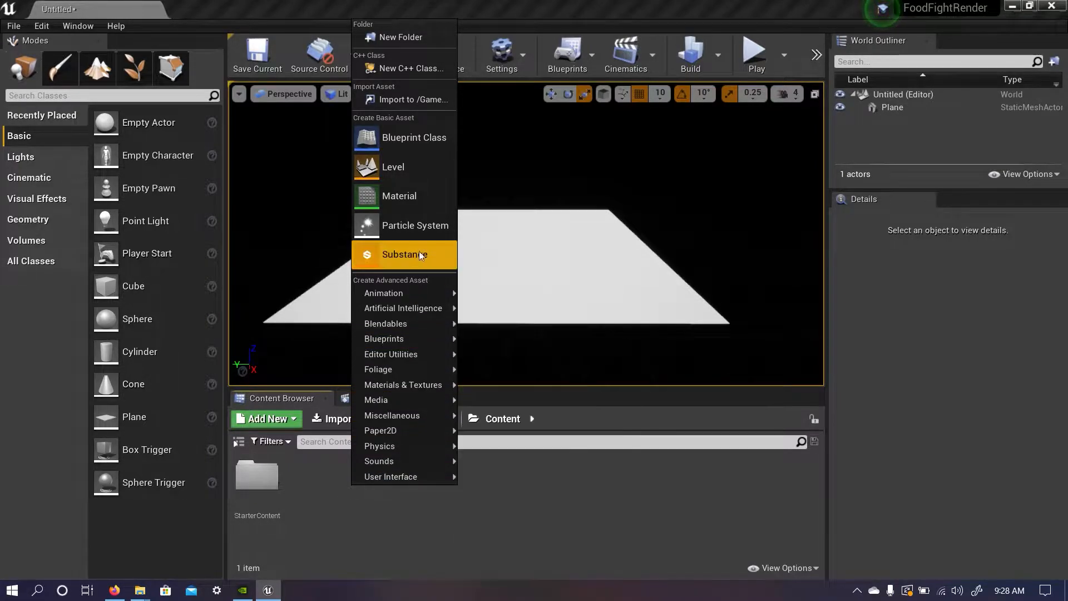
{"action": "left_click", "coordinate": [400, 37]}
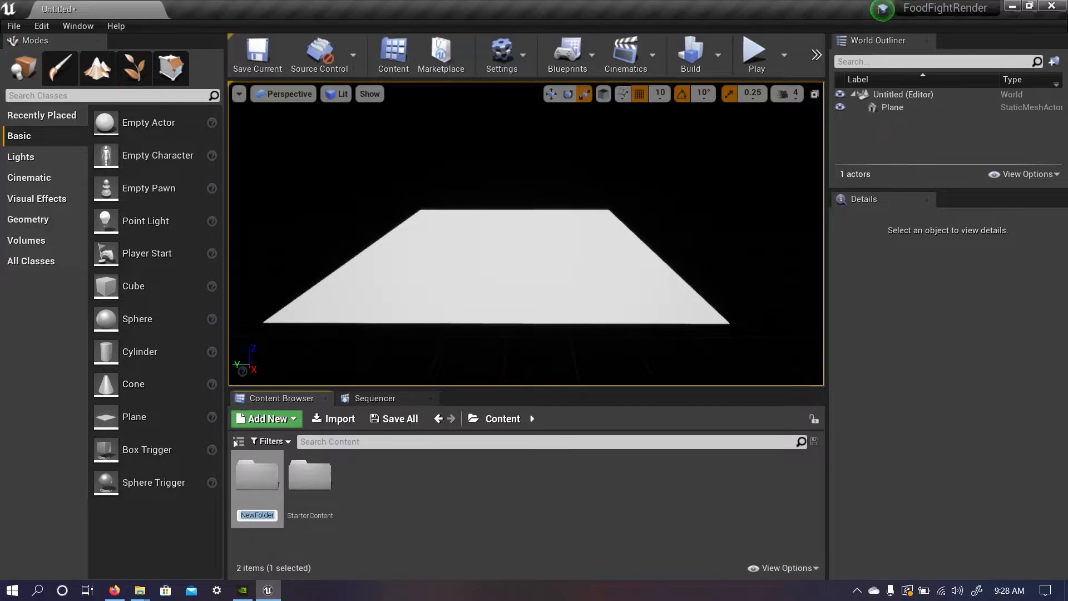
{"action": "key", "text": "BackSpace"}
{"action": "type", "text": "FoodFight"}
{"action": "key", "text": "Return"}
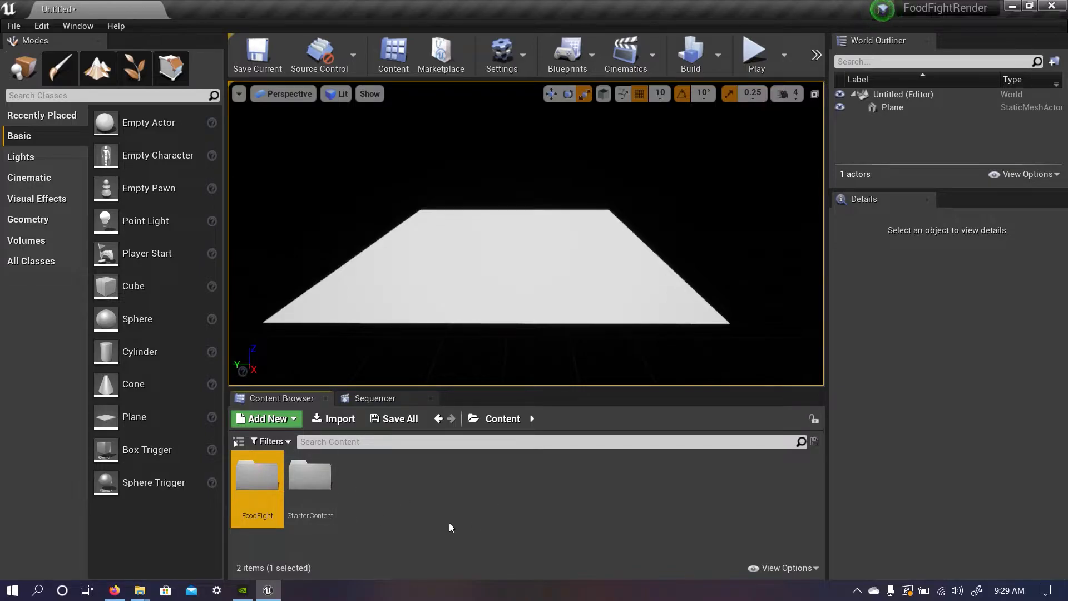
{"action": "double_click", "coordinate": [256, 487]}
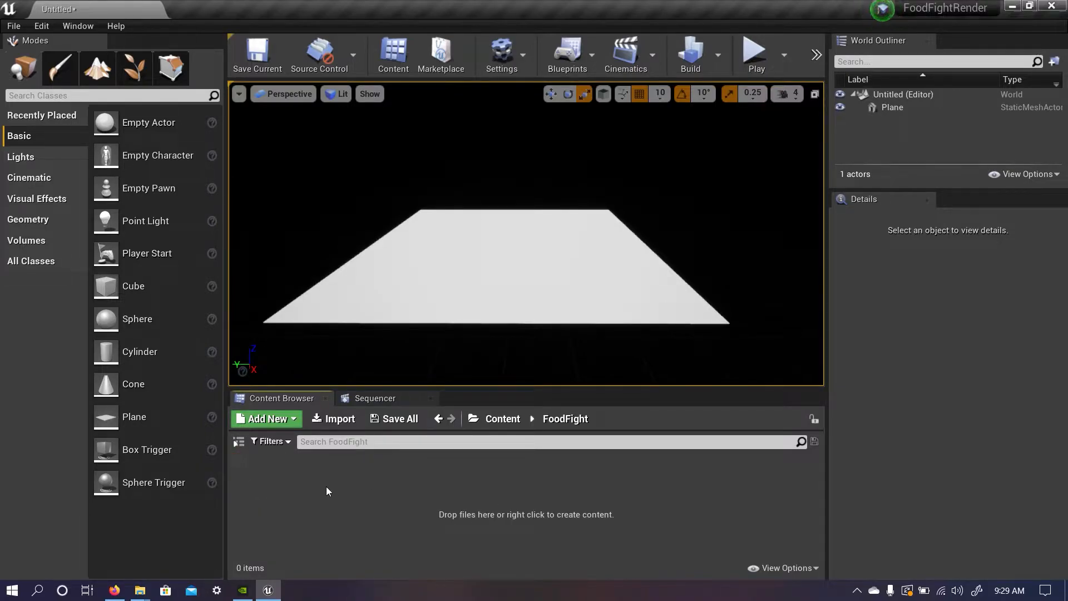
Import the FoodFightUnreal model from the UnrealT Models folder into the FoodFight folder with the default FBX options.
{"action": "left_click", "coordinate": [336, 419]}
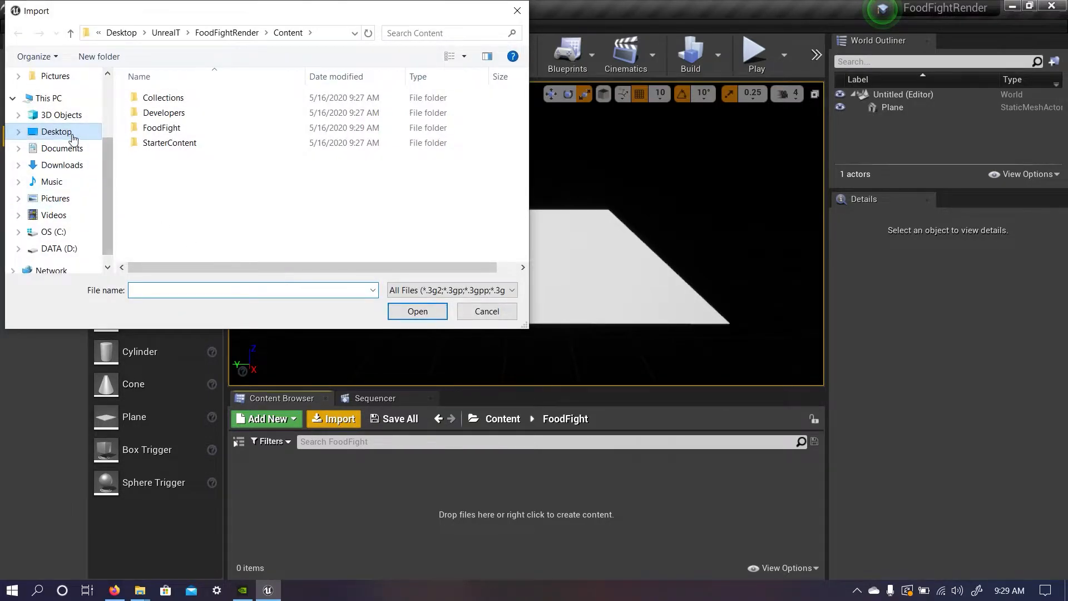
{"action": "left_click", "coordinate": [73, 137]}
{"action": "double_click", "coordinate": [327, 195]}
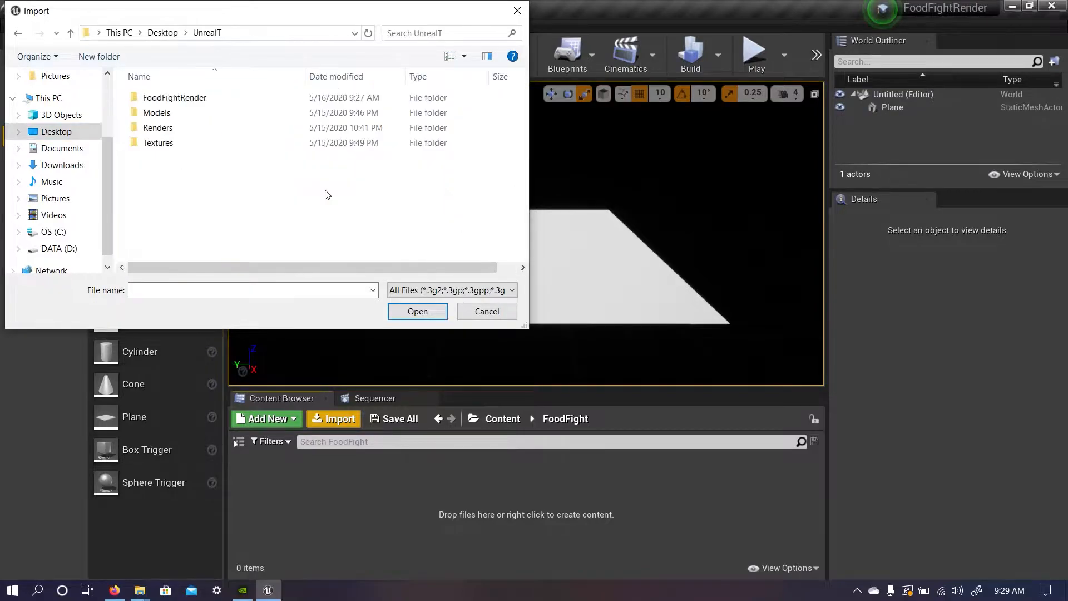
{"action": "double_click", "coordinate": [153, 113]}
{"action": "double_click", "coordinate": [167, 113]}
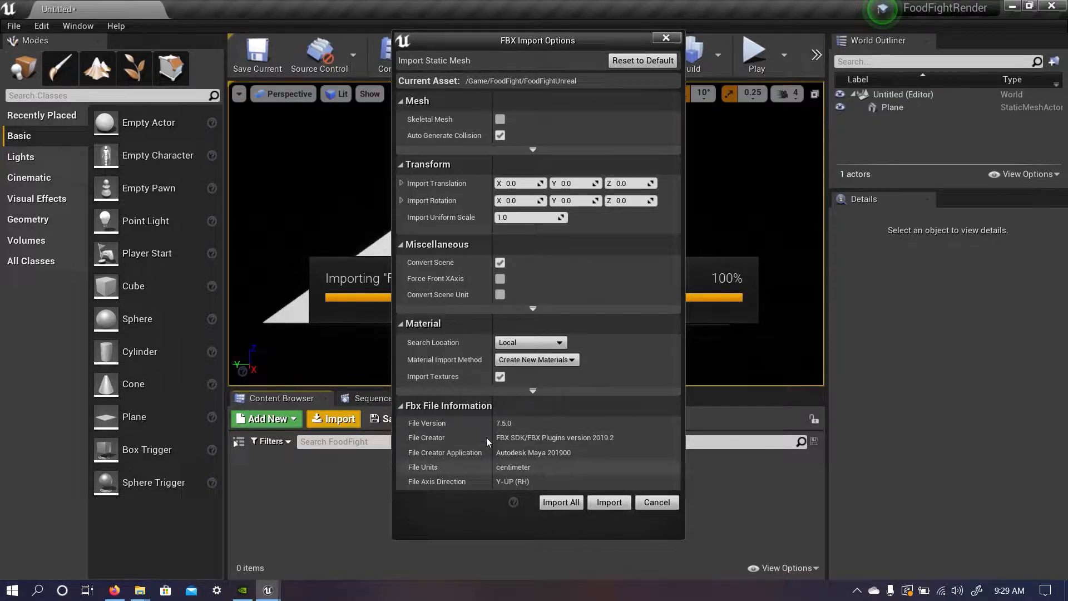
{"action": "left_click", "coordinate": [560, 503]}
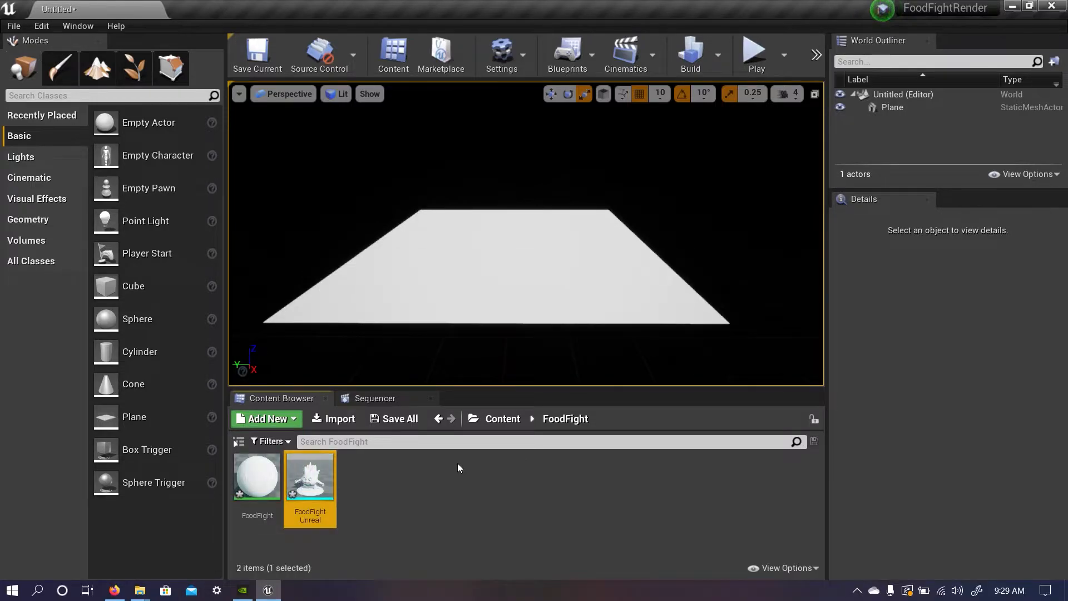
Examine the imported FoodFightUnreal mesh in its own editor from different angles and close it.
{"action": "double_click", "coordinate": [316, 483]}
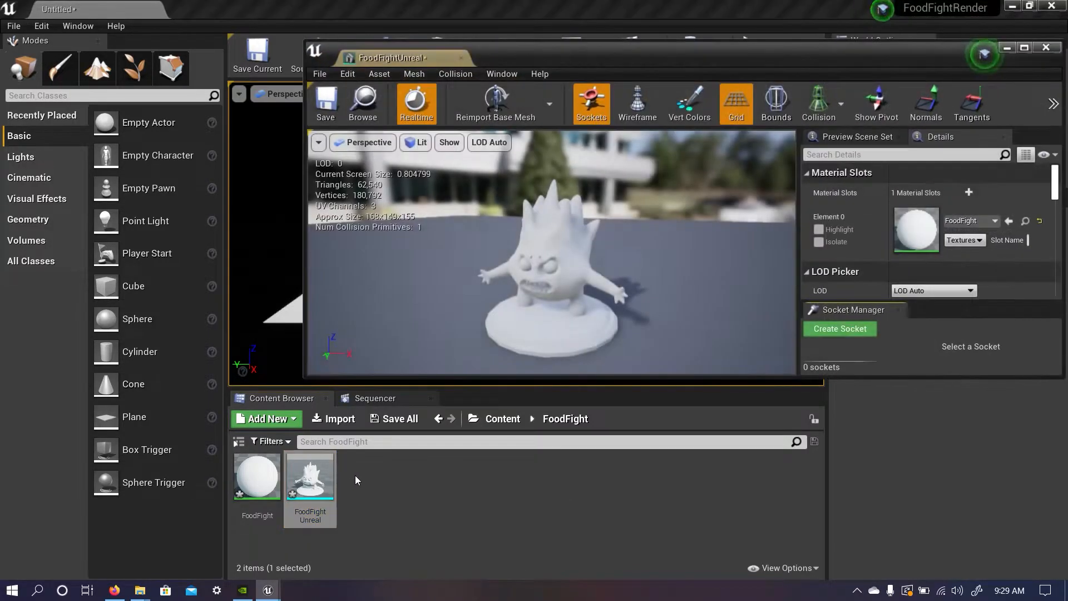
{"action": "mouse_move", "coordinate": [582, 302]}
{"action": "right_mouse_down"}
{"action": "mouse_move", "coordinate": [593, 312]}
{"action": "mouse_move", "coordinate": [629, 298]}
{"action": "mouse_move", "coordinate": [594, 312]}
{"action": "right_mouse_up"}
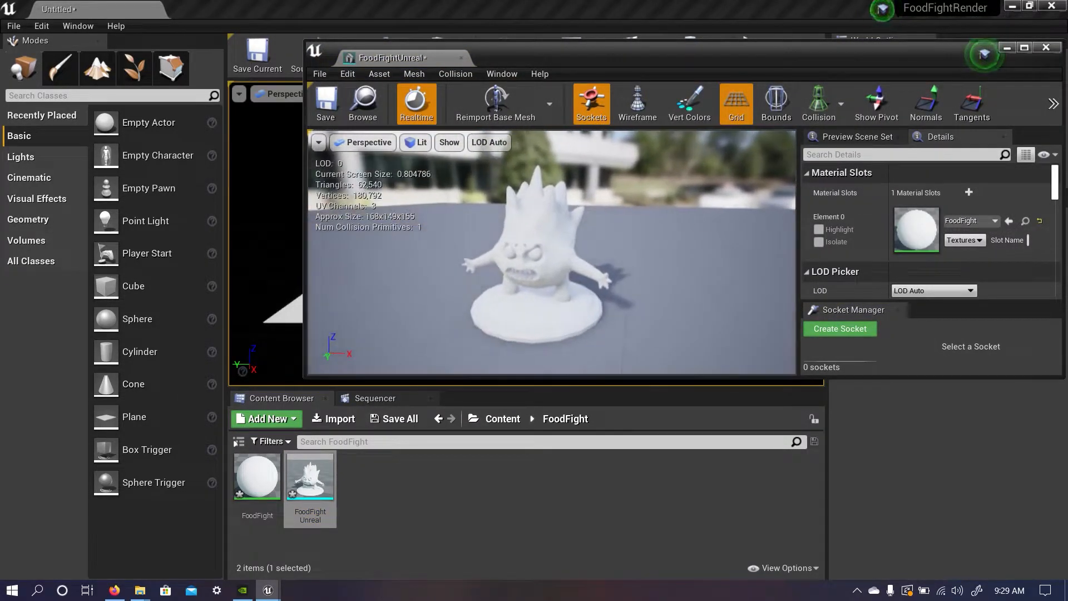
{"action": "mouse_move", "coordinate": [522, 299]}
{"action": "left_mouse_down"}
{"action": "mouse_move", "coordinate": [540, 261]}
{"action": "mouse_move", "coordinate": [515, 247]}
{"action": "mouse_move", "coordinate": [521, 239]}
{"action": "mouse_move", "coordinate": [523, 299]}
{"action": "left_mouse_up"}
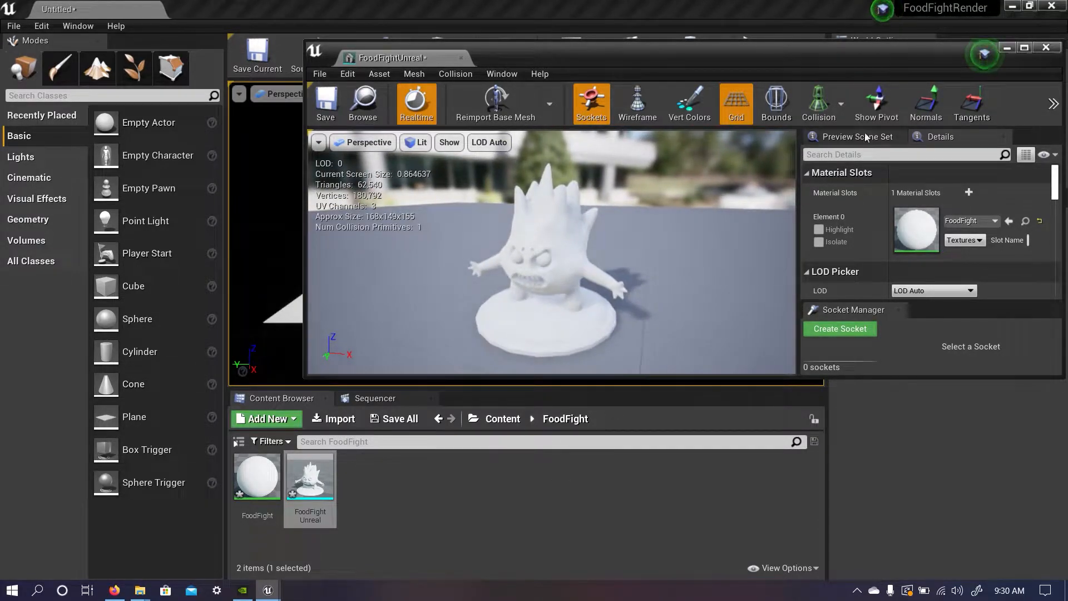
{"action": "left_click", "coordinate": [1046, 47]}
{"action": "left_click", "coordinate": [424, 506]}
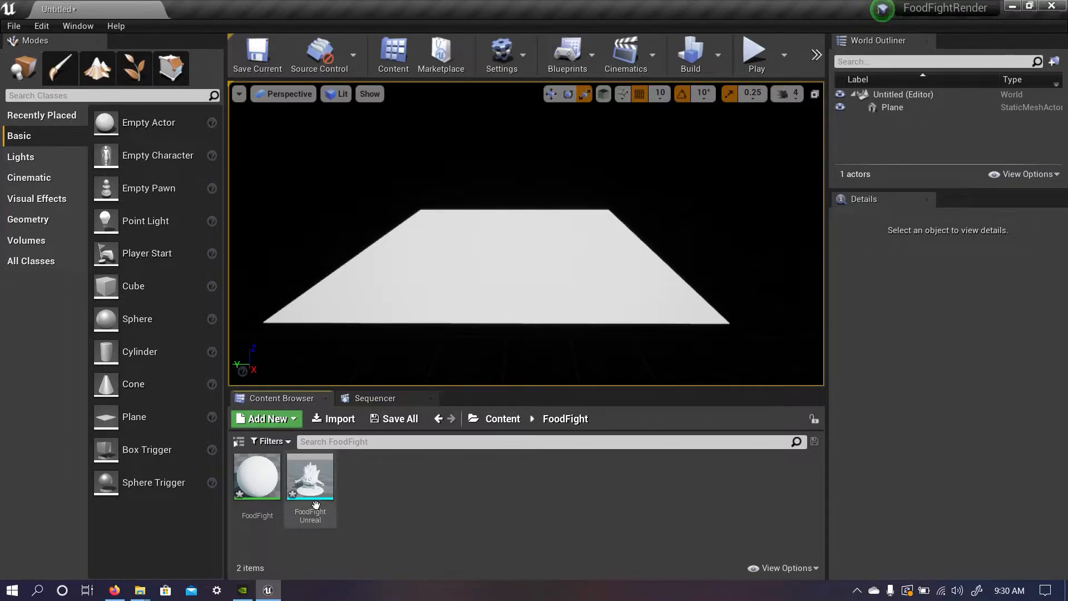
Open the imported FoodFight material and dock its editor beside the level, bringing its node graph into view.
{"action": "double_click", "coordinate": [259, 485]}
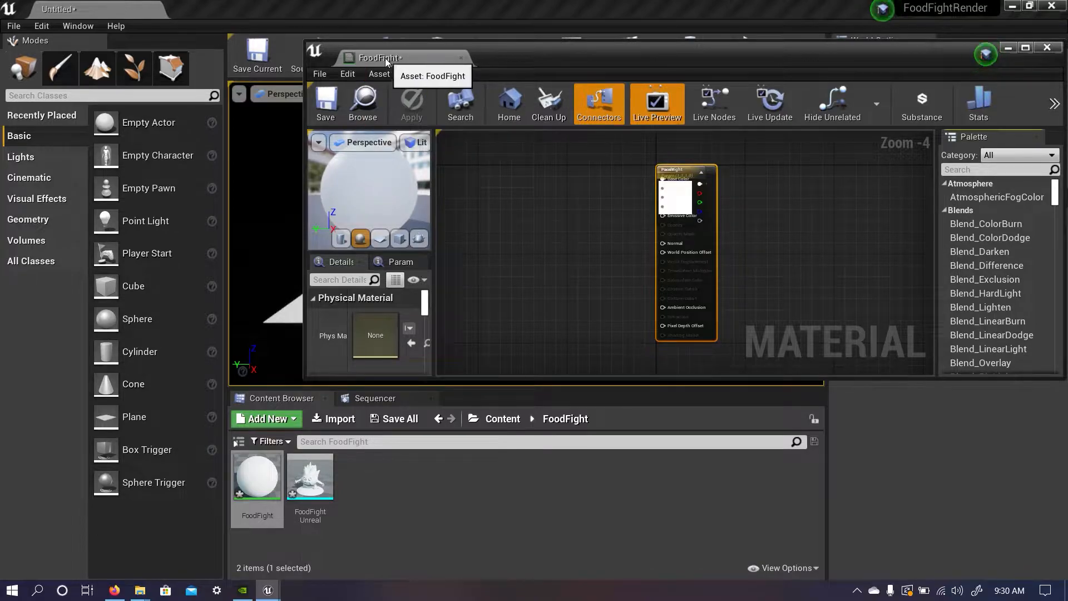
{"action": "left_click_drag", "start_coordinate": [390, 62], "coordinate": [225, 11]}
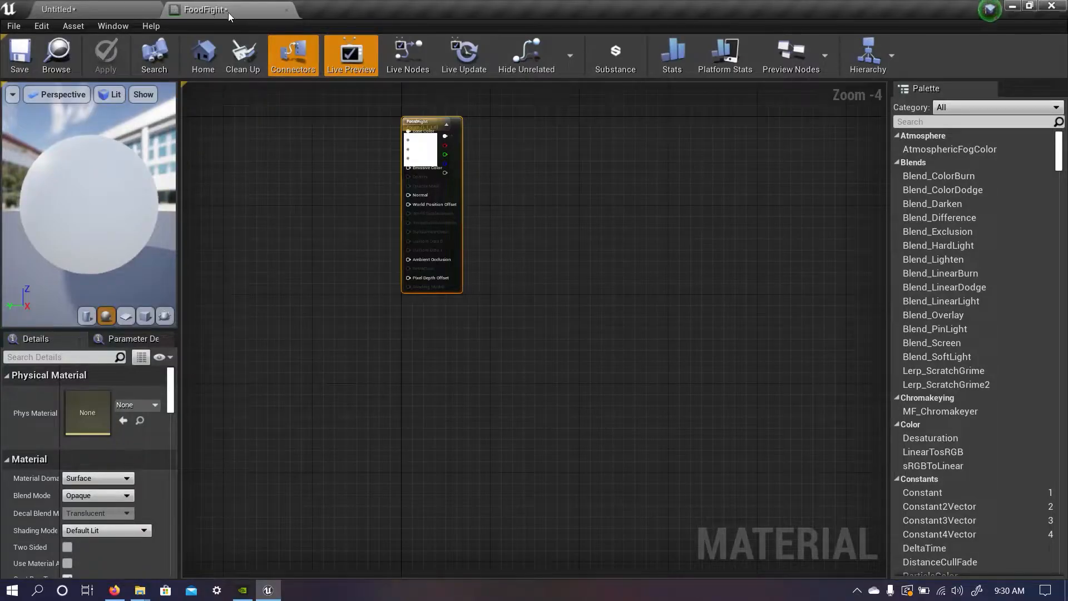
{"action": "scroll", "coordinate": [438, 239], "scroll_direction": "up", "scroll_amount": 3}
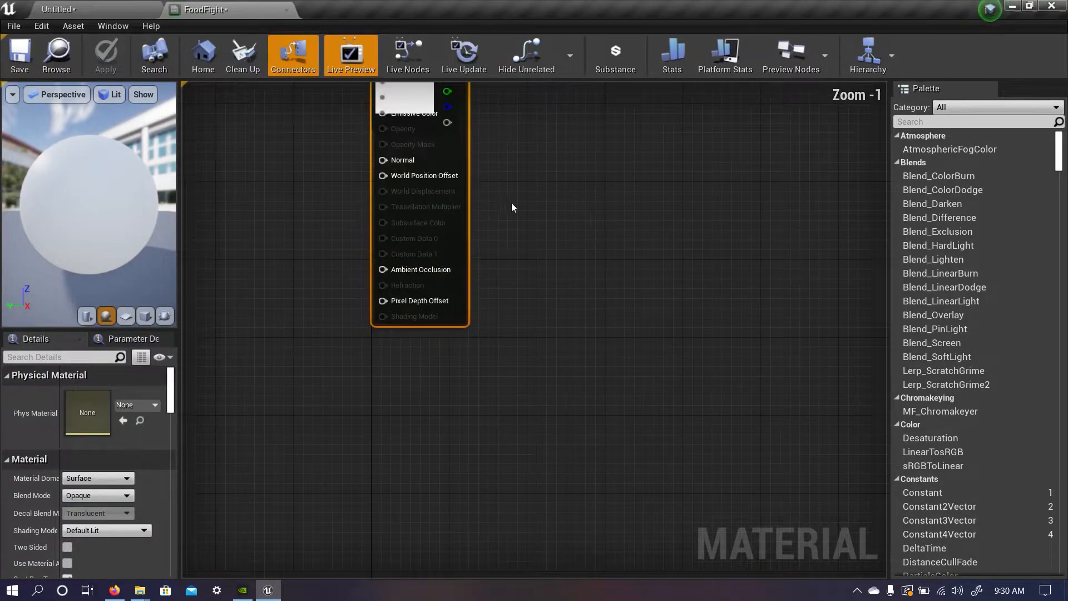
{"action": "scroll", "coordinate": [510, 200], "scroll_direction": "down", "scroll_amount": 5}
{"action": "right_click_drag", "start_coordinate": [519, 215], "coordinate": [595, 291]}
{"action": "scroll", "coordinate": [596, 291], "scroll_direction": "up", "scroll_amount": 2}
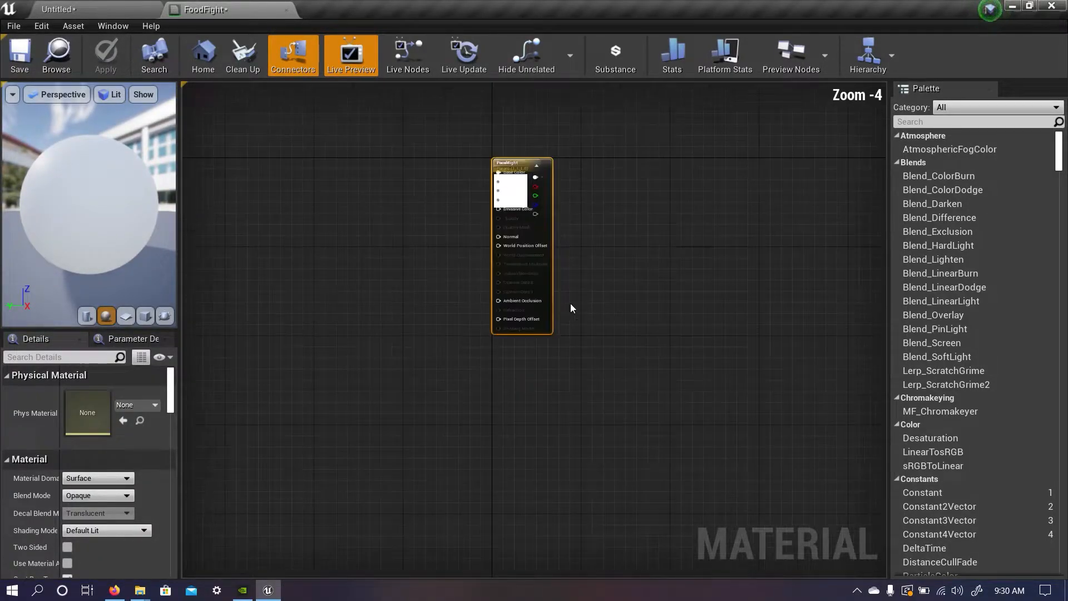
Separate the overlapping nodes in the material graph and delete the Param color node feeding Base Color.
{"action": "left_click_drag", "start_coordinate": [508, 183], "coordinate": [449, 192]}
{"action": "left_click_drag", "start_coordinate": [503, 160], "coordinate": [380, 171]}
{"action": "left_click_drag", "start_coordinate": [515, 169], "coordinate": [281, 213]}
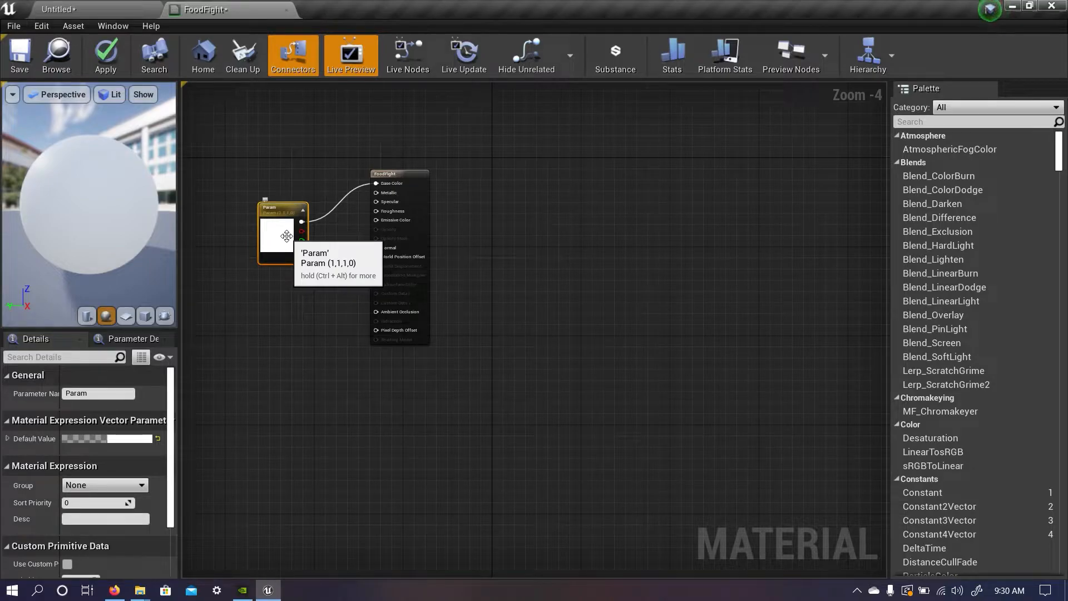
{"action": "key", "text": "Delete"}
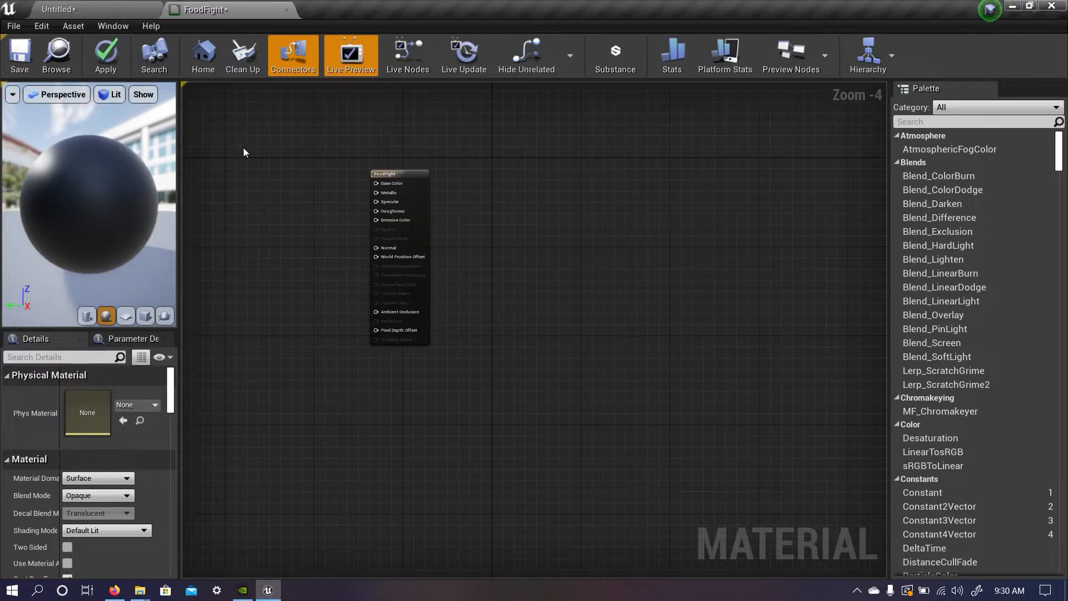
Import the FoodFightUnreal BaseColor, Normal and OcclusionRoughnessMetallic textures from the UnrealT Textures folder, accepting the normal map setting.
{"action": "left_click", "coordinate": [119, 11]}
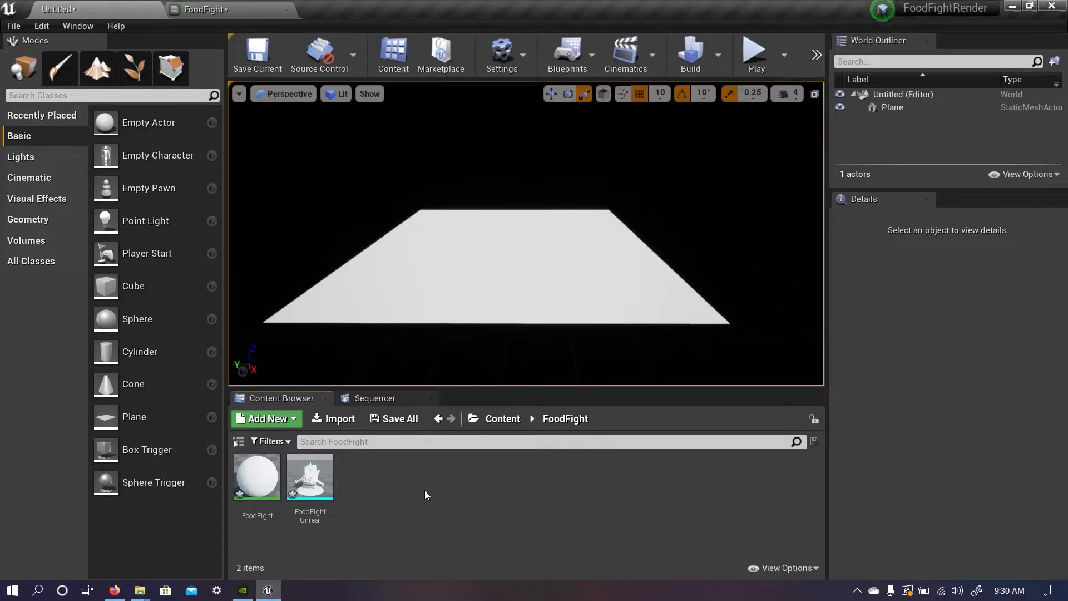
{"action": "left_click", "coordinate": [347, 422]}
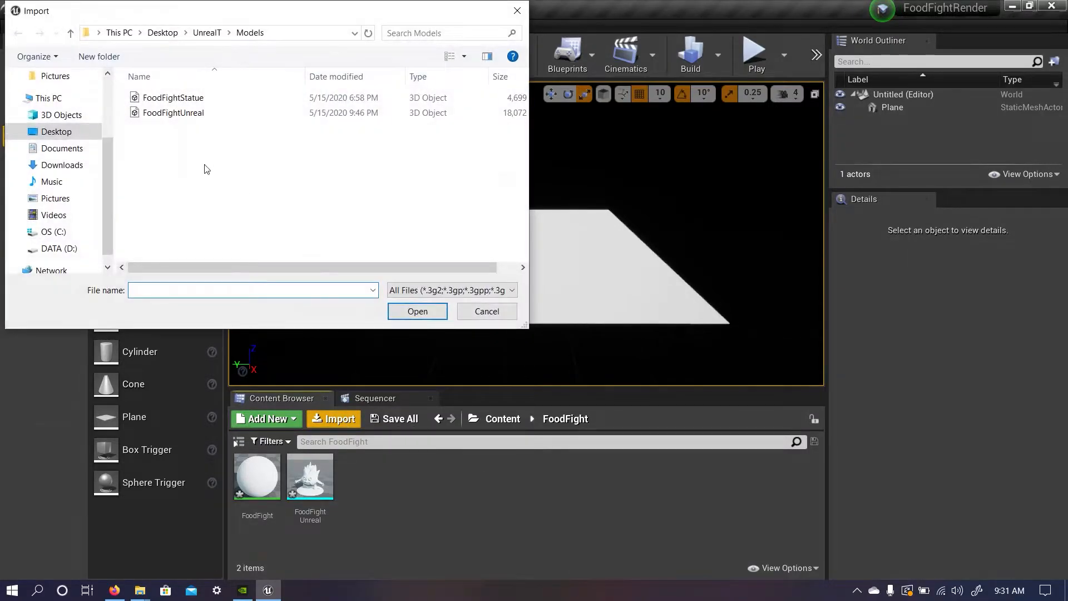
{"action": "left_click", "coordinate": [206, 32]}
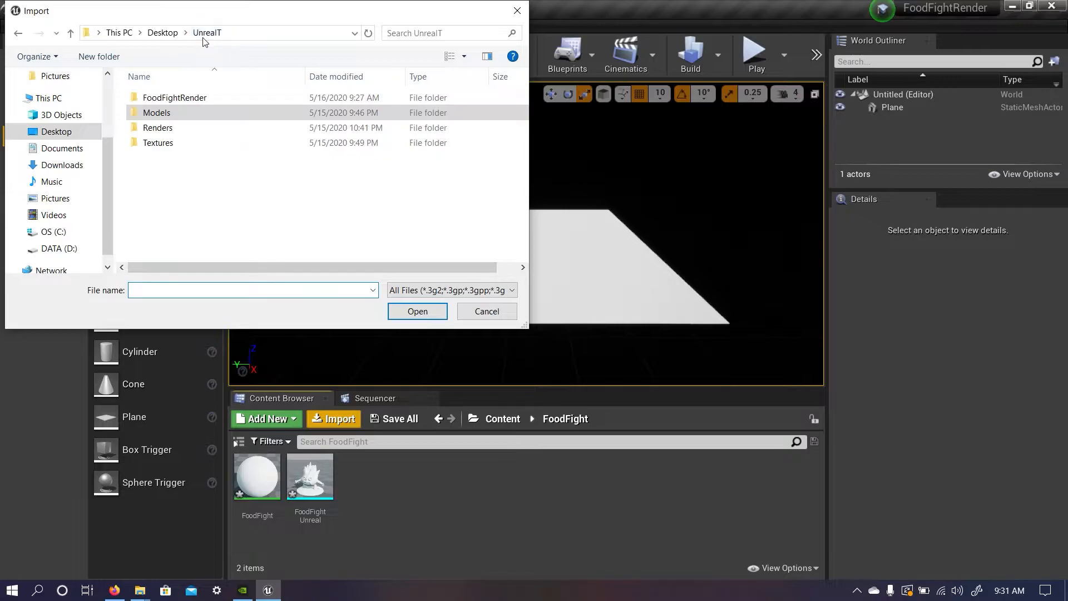
{"action": "double_click", "coordinate": [152, 143]}
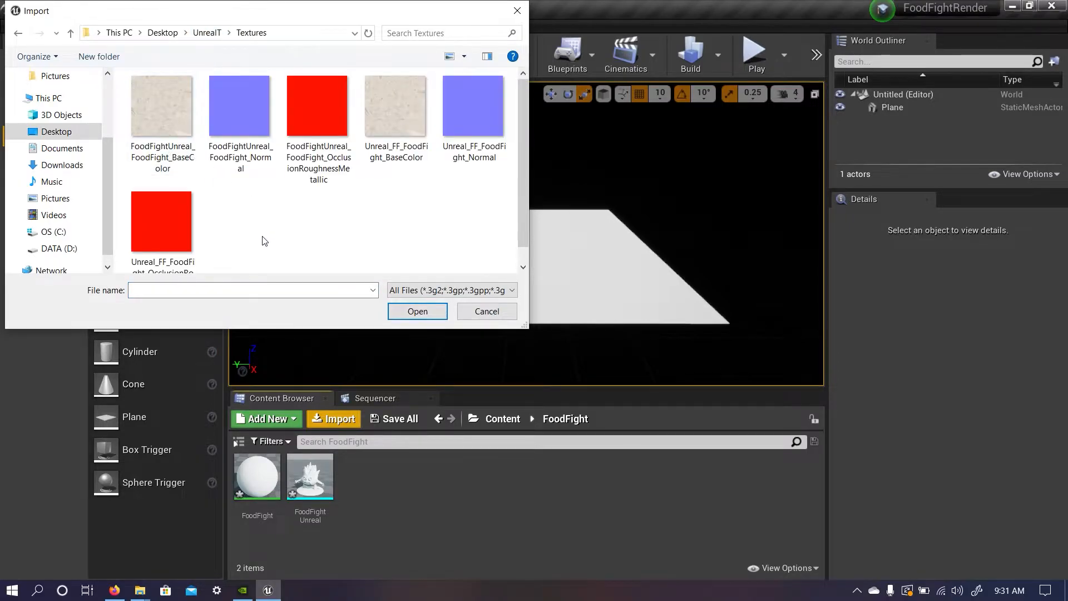
{"action": "left_click", "coordinate": [162, 111]}
{"action": "left_click", "coordinate": [261, 125], "text": "ctrl"}
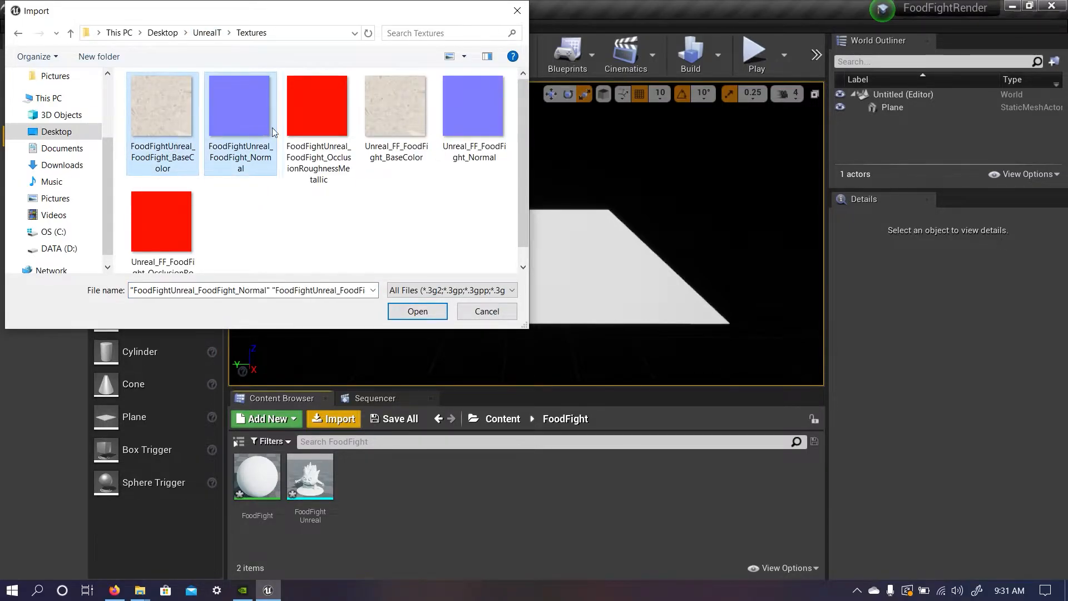
{"action": "left_click", "coordinate": [317, 123], "text": "ctrl"}
{"action": "left_click", "coordinate": [430, 319]}
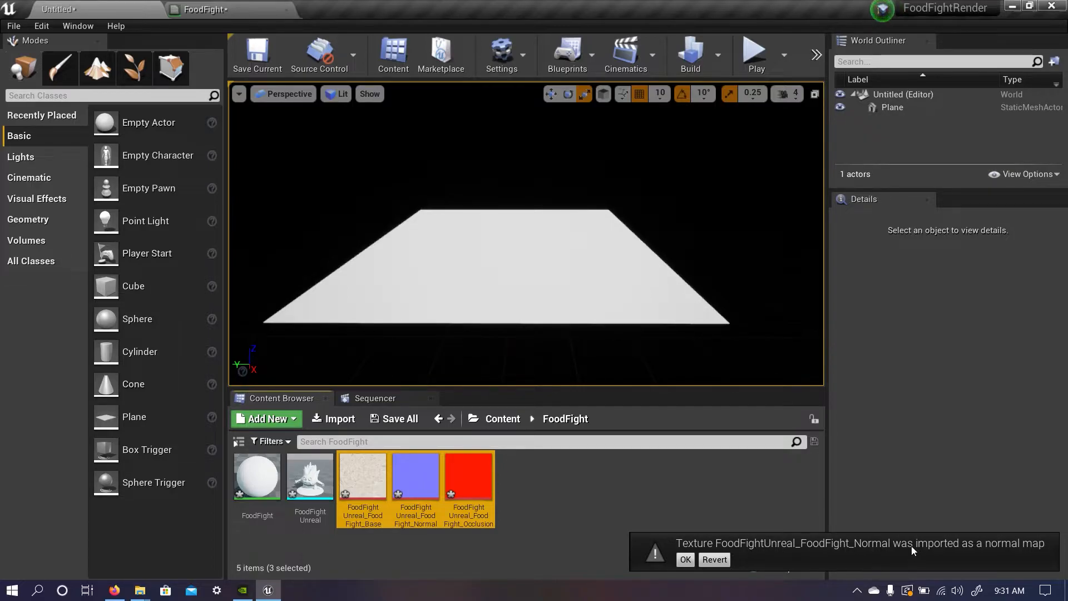
{"action": "left_click", "coordinate": [687, 560]}
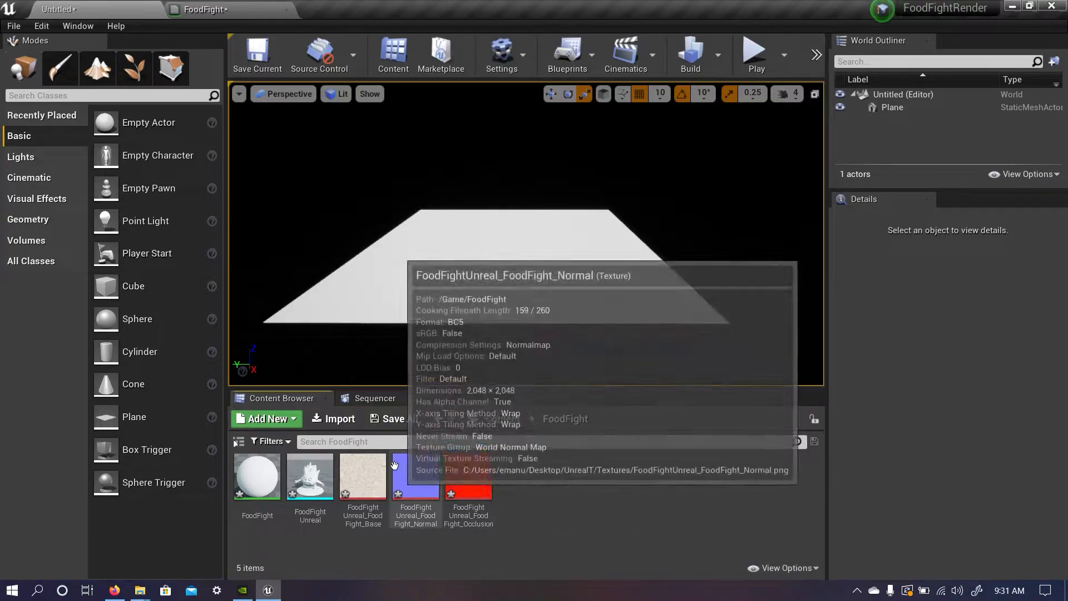
{"action": "left_click", "coordinate": [221, 12]}
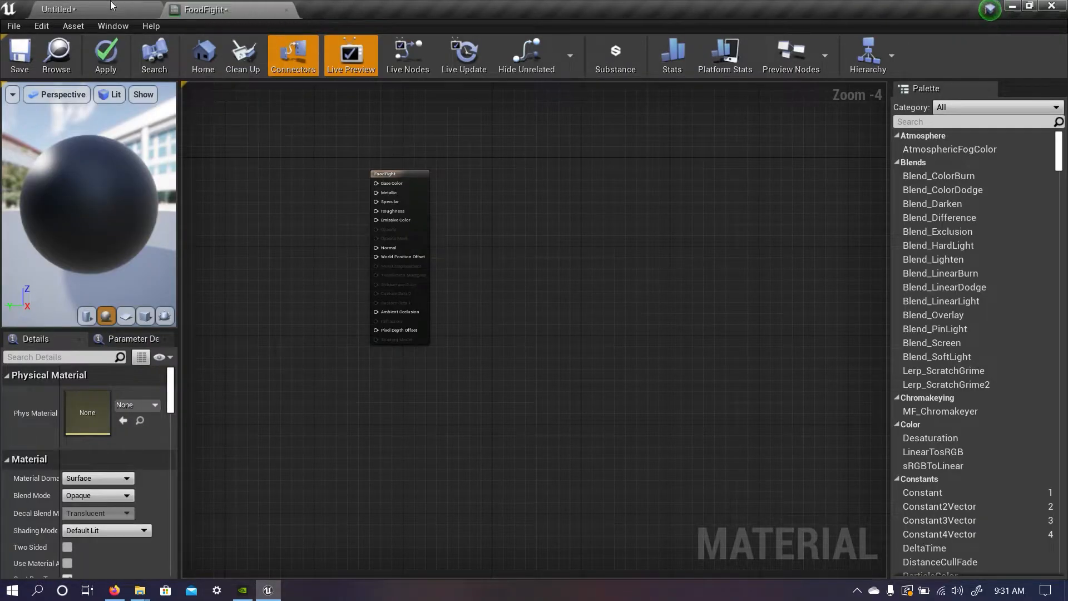
{"action": "left_click", "coordinate": [109, 8]}
{"action": "left_click", "coordinate": [466, 477]}
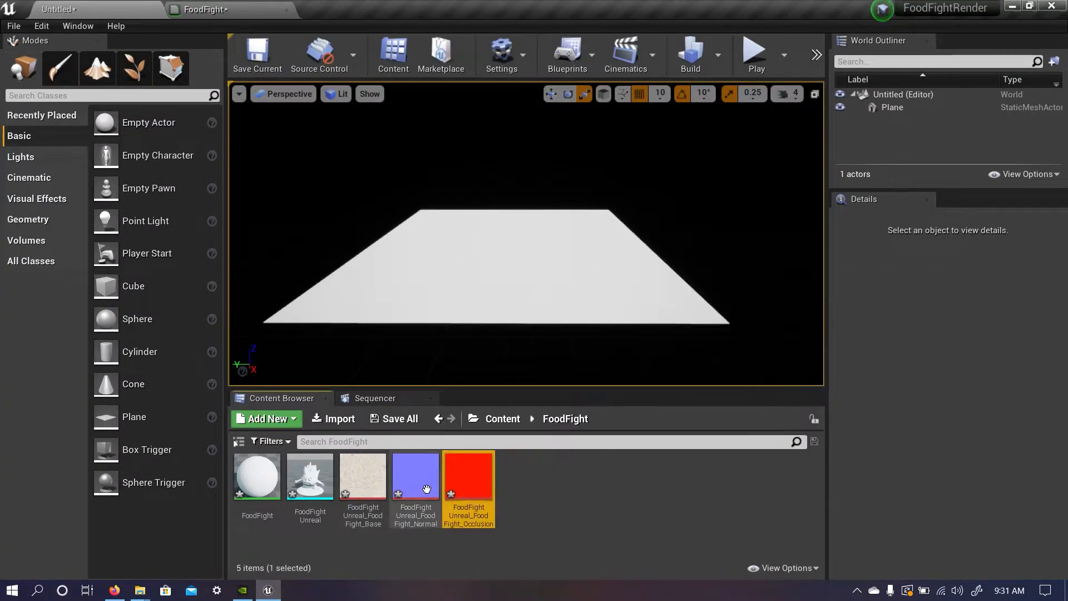
{"action": "left_click", "coordinate": [378, 481], "text": "shift"}
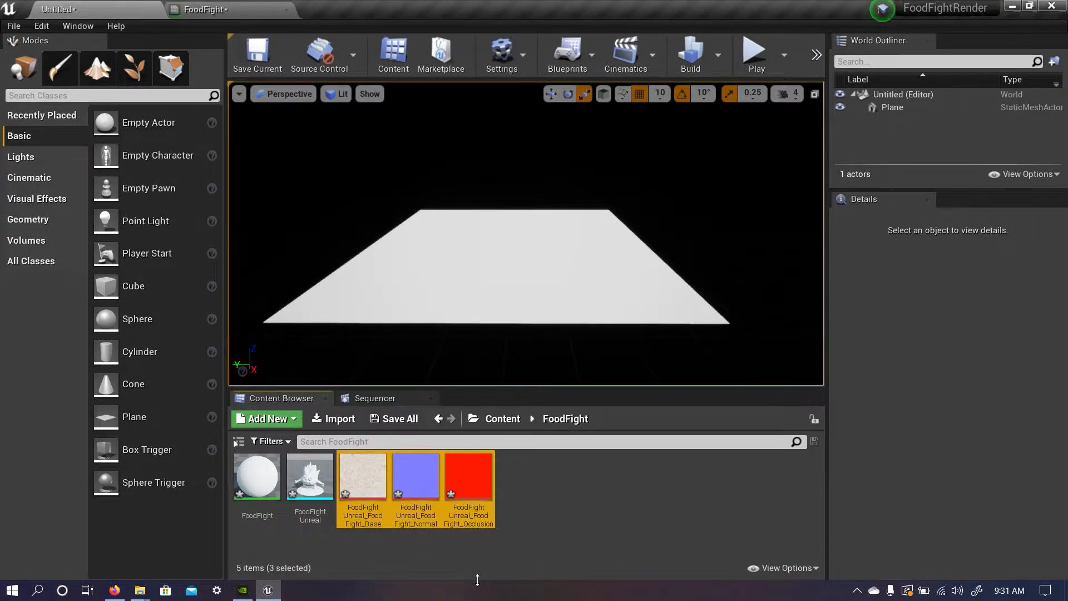
Move the FoodFight output node aside in the material graph to make room for texture nodes.
{"action": "left_click", "coordinate": [203, 10]}
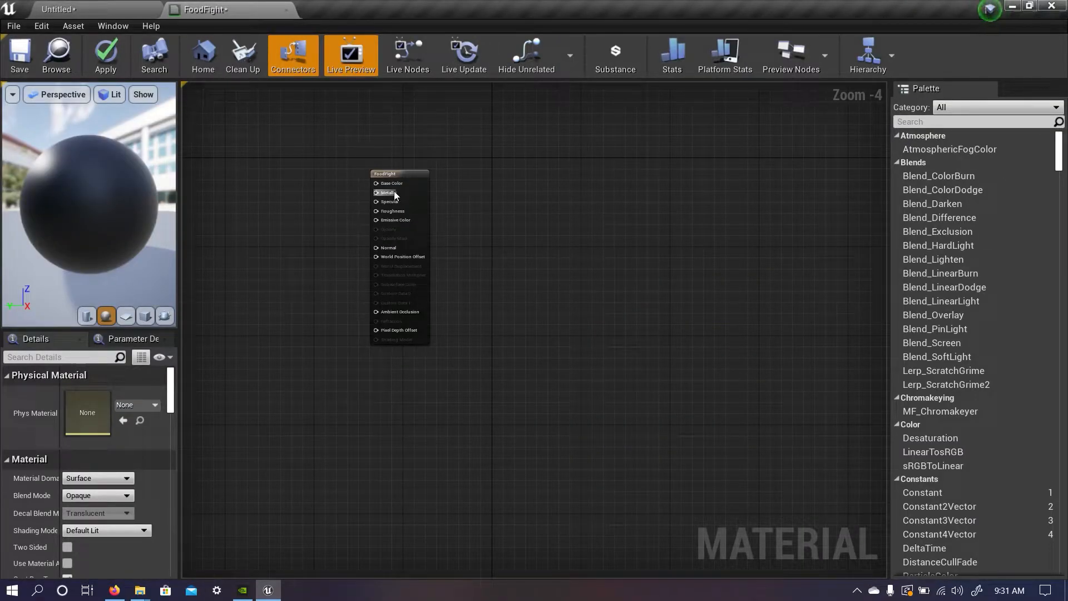
{"action": "left_click_drag", "start_coordinate": [404, 176], "coordinate": [576, 214]}
{"action": "left_click", "coordinate": [351, 257]}
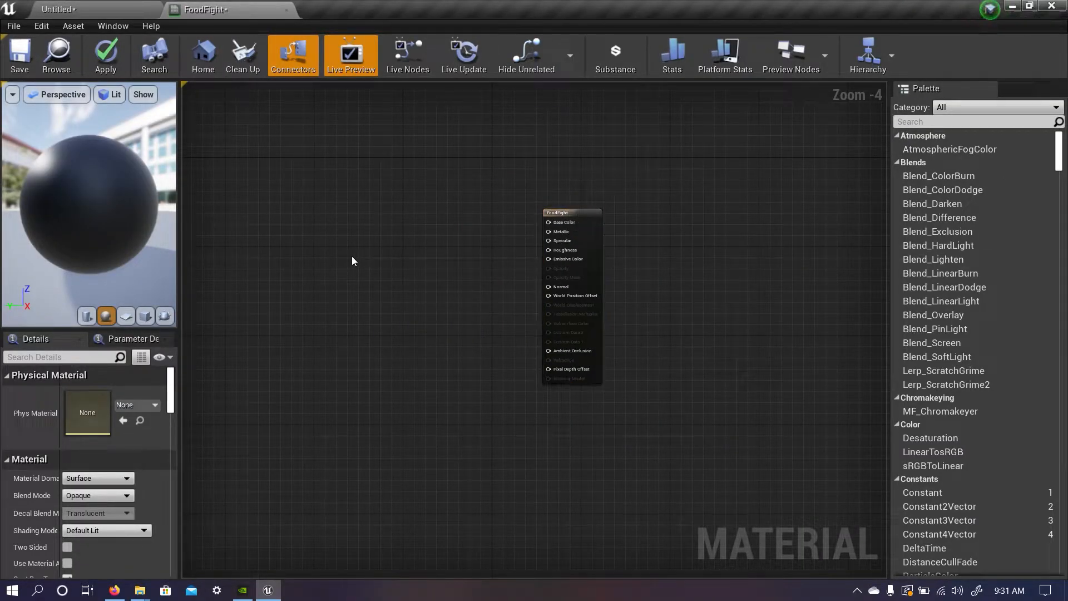
{"action": "right_click", "coordinate": [367, 270]}
{"action": "left_click", "coordinate": [343, 223]}
Add the imported base color, normal and occlusion textures to the FoodFight material graph as texture samples.
{"action": "left_click", "coordinate": [132, 13]}
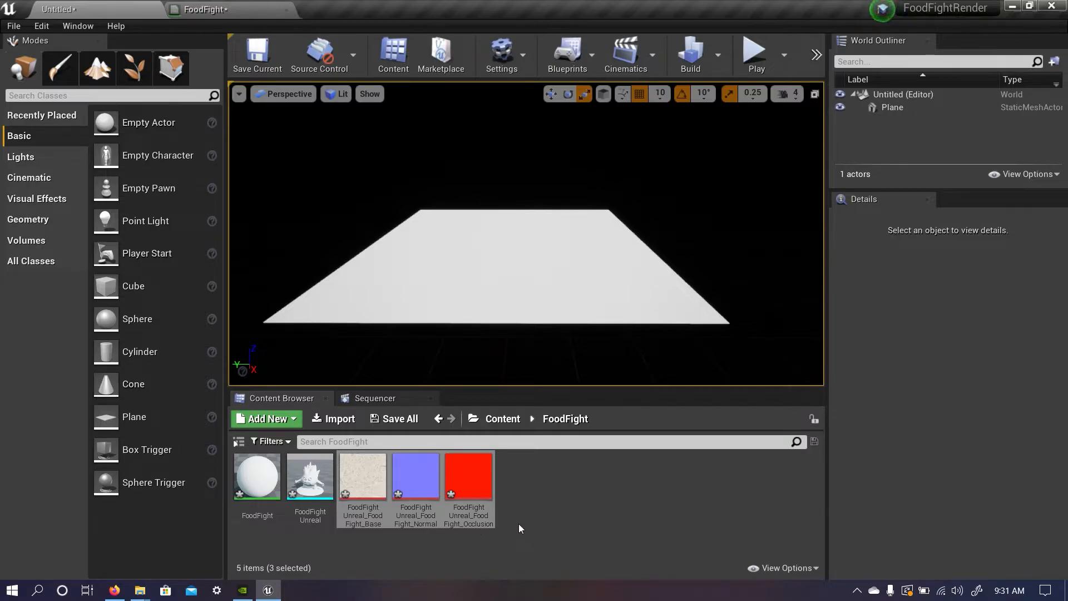
{"action": "left_click", "coordinate": [509, 502]}
{"action": "left_click", "coordinate": [374, 487]}
{"action": "left_click", "coordinate": [468, 479], "text": "shift"}
{"action": "left_click_drag", "start_coordinate": [468, 478], "coordinate": [378, 190]}
Spread the three texture samples apart and connect the base color sample's RGB output to the material's Base Color.
{"action": "left_click_drag", "start_coordinate": [390, 274], "coordinate": [313, 318]}
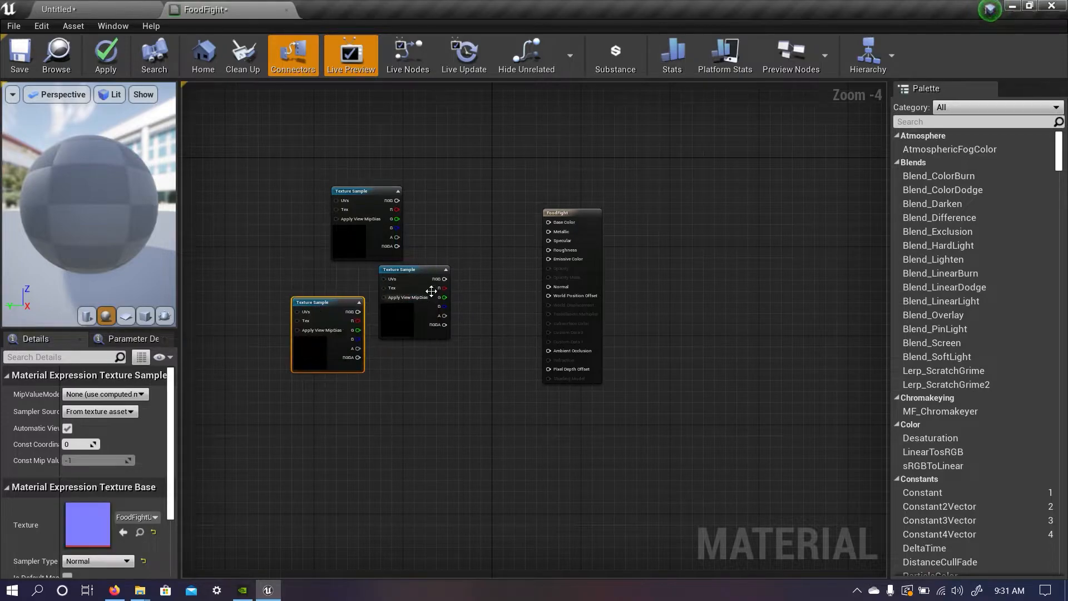
{"action": "left_click_drag", "start_coordinate": [424, 293], "coordinate": [433, 431]}
{"action": "left_click_drag", "start_coordinate": [335, 311], "coordinate": [406, 302]}
{"action": "scroll", "coordinate": [401, 225], "scroll_direction": "up", "scroll_amount": 2}
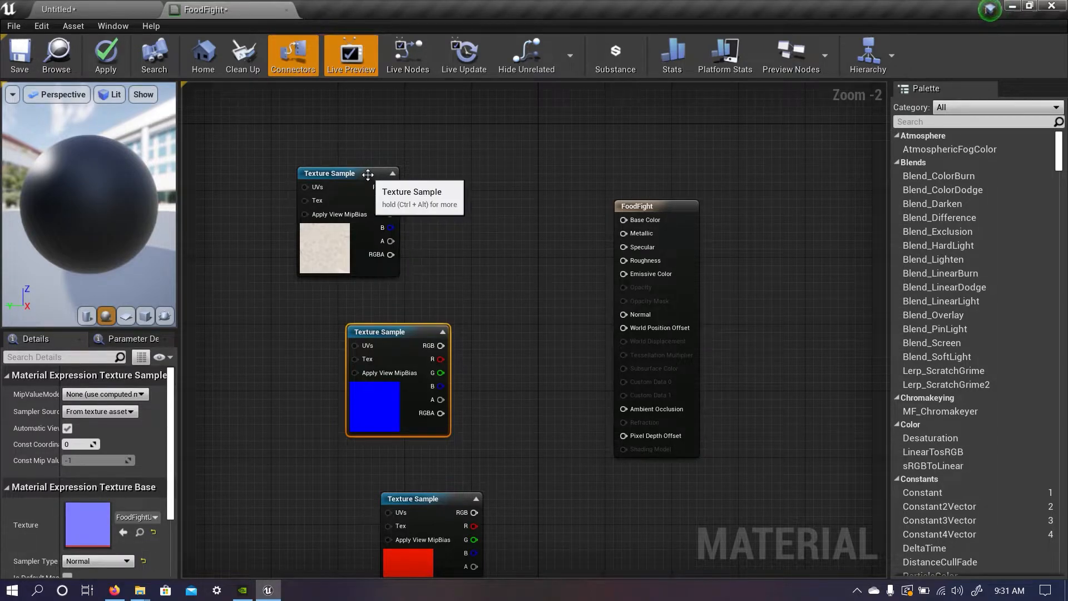
{"action": "left_click_drag", "start_coordinate": [348, 177], "coordinate": [636, 218]}
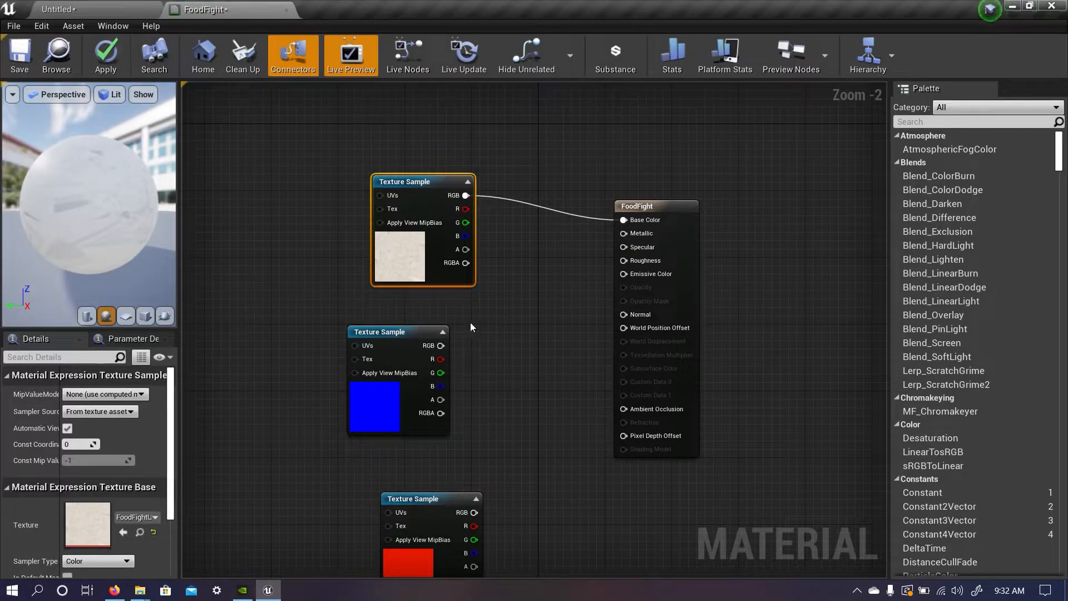
Move the normal and occlusion texture samples closer and connect their RGB outputs to the material's Normal and Roughness inputs.
{"action": "left_click_drag", "start_coordinate": [410, 331], "coordinate": [419, 298]}
{"action": "left_click_drag", "start_coordinate": [449, 485], "coordinate": [459, 448]}
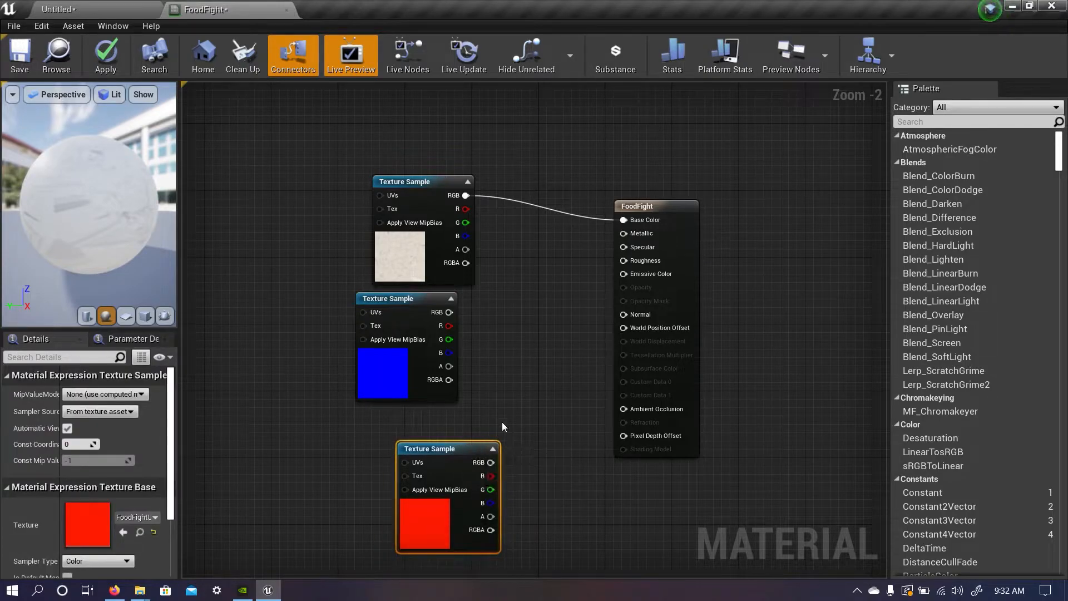
{"action": "left_click", "coordinate": [469, 341]}
{"action": "left_click_drag", "start_coordinate": [449, 312], "coordinate": [626, 315]}
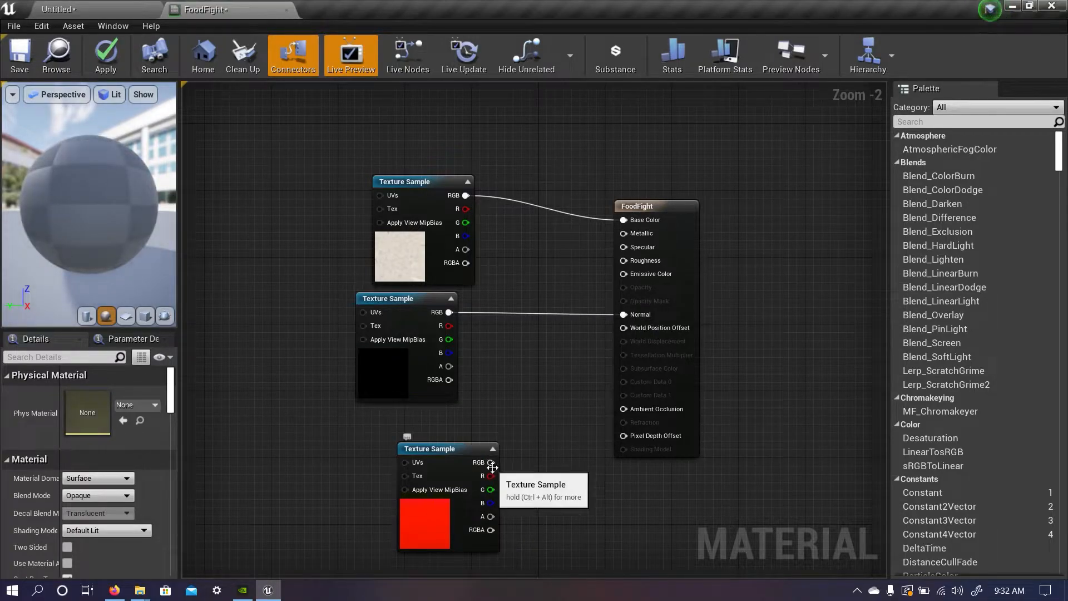
{"action": "left_click_drag", "start_coordinate": [491, 462], "coordinate": [623, 260]}
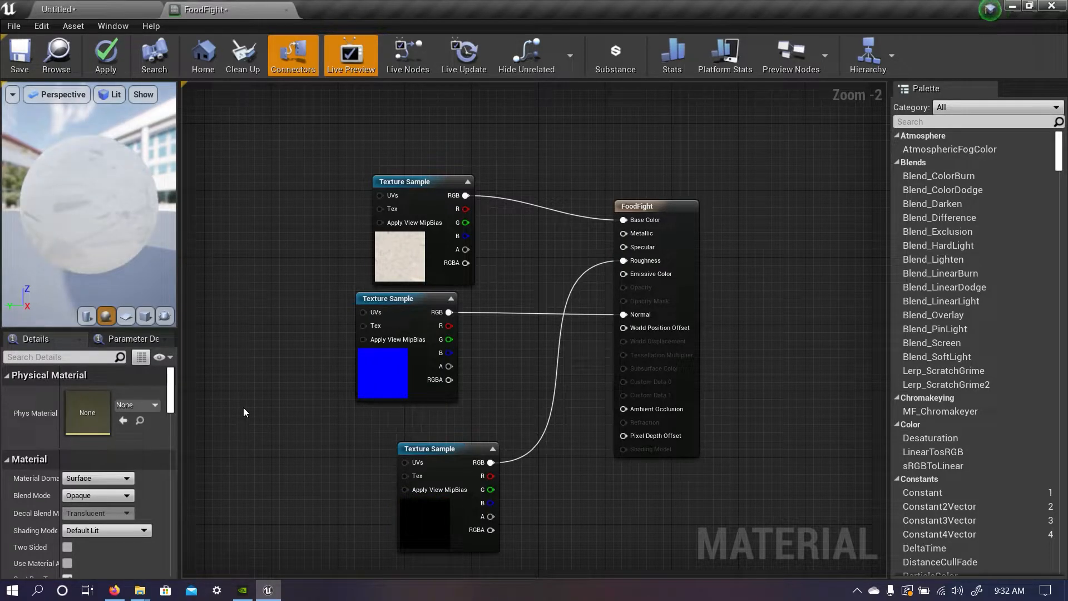
Widen the material preview and details area and review the material's domain, blend mode and shading options.
{"action": "left_click_drag", "start_coordinate": [179, 285], "coordinate": [310, 271]}
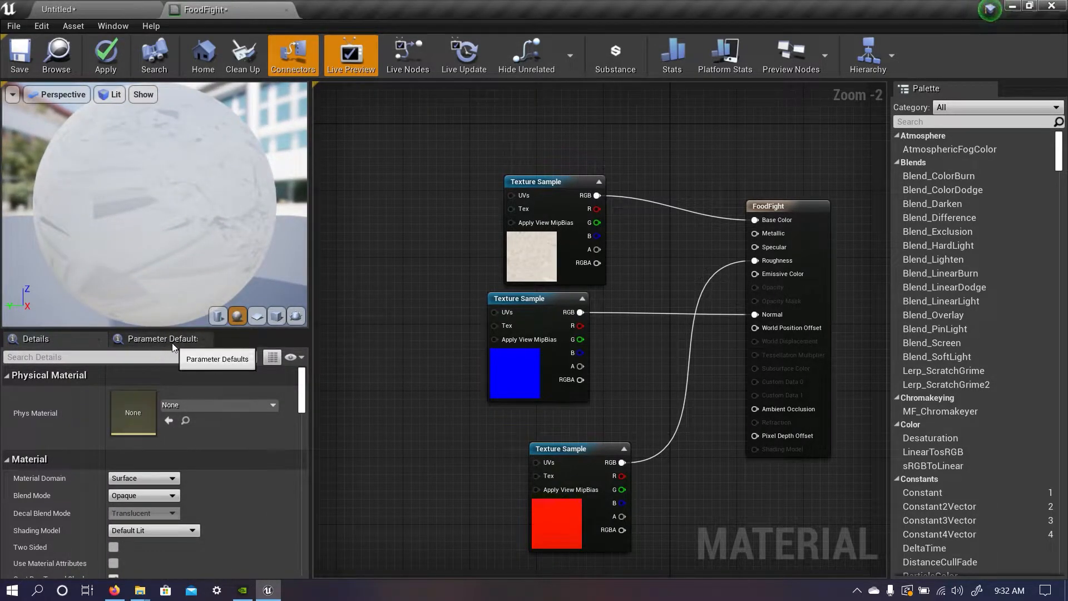
{"action": "left_click", "coordinate": [156, 339]}
{"action": "left_click", "coordinate": [62, 339]}
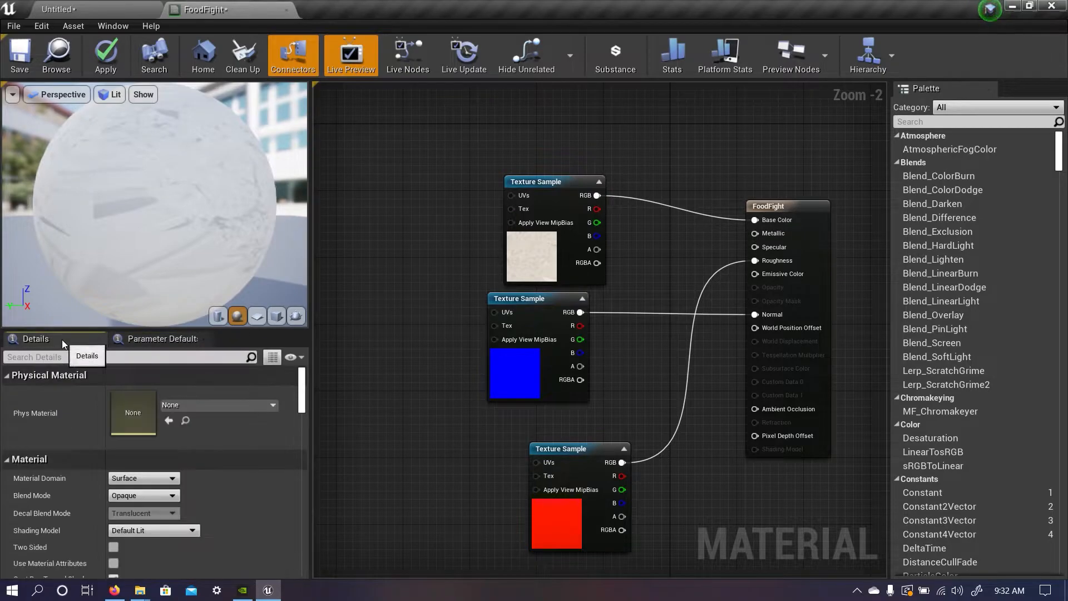
{"action": "scroll", "coordinate": [303, 394], "scroll_direction": "down", "scroll_amount": 3}
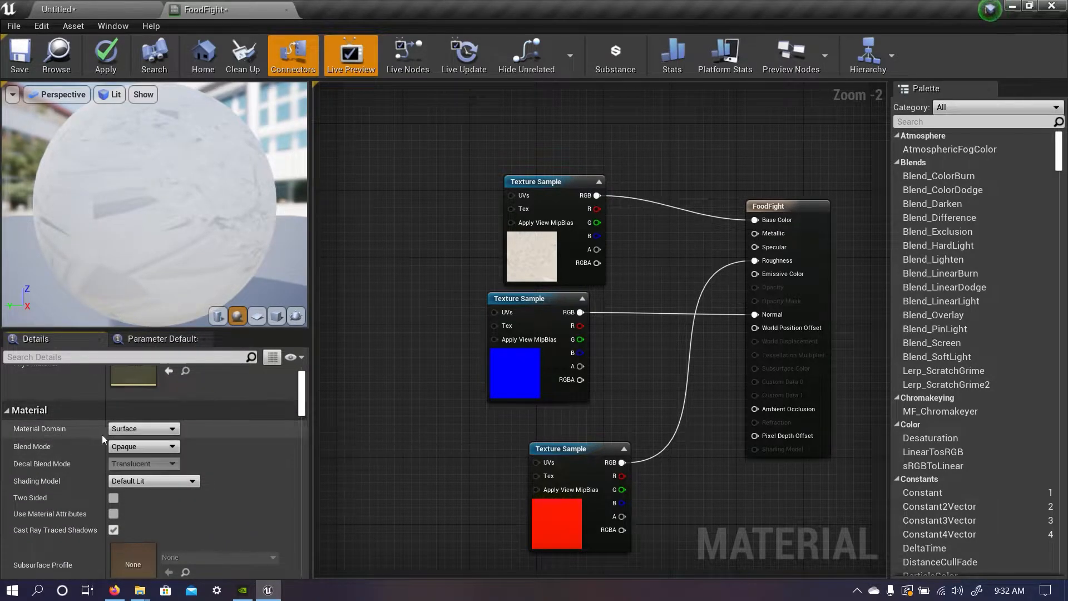
{"action": "left_click", "coordinate": [171, 428]}
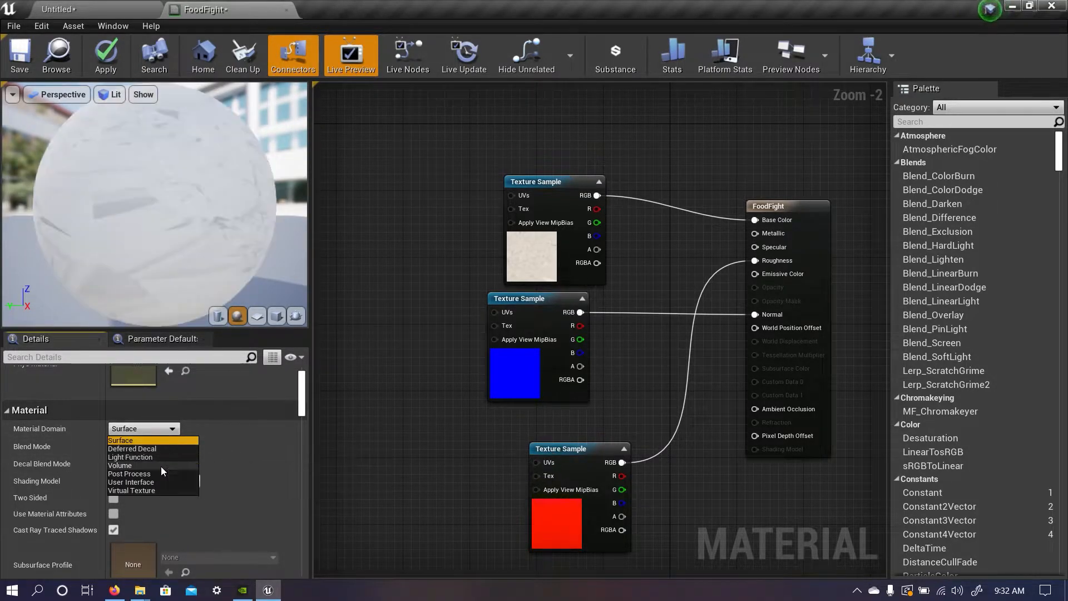
{"action": "left_click", "coordinate": [143, 440]}
{"action": "left_click_drag", "start_coordinate": [301, 402], "coordinate": [300, 410]}
{"action": "left_click", "coordinate": [173, 382]}
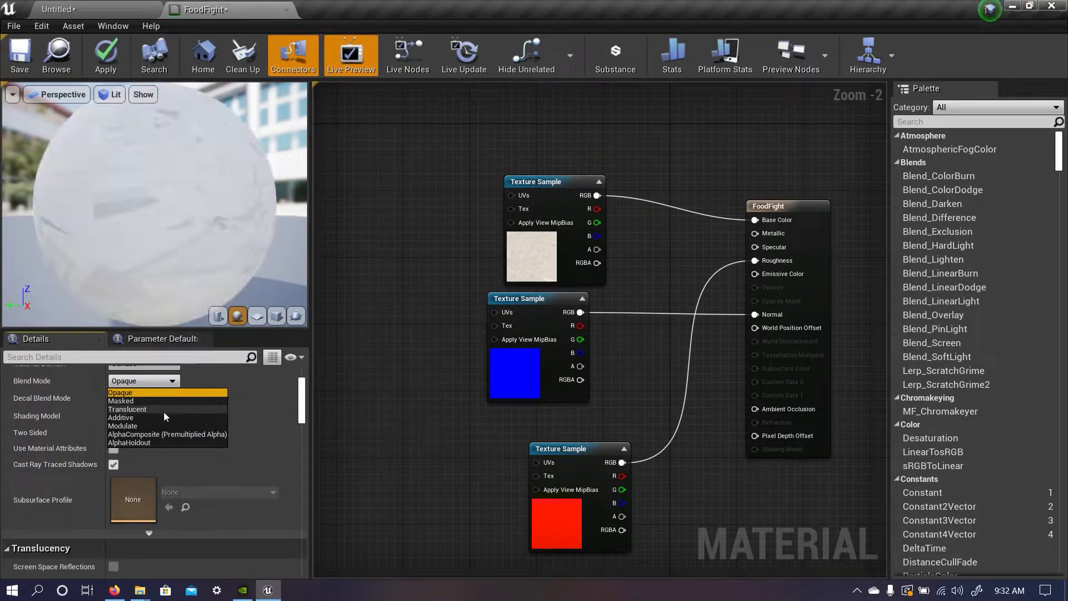
{"action": "left_click", "coordinate": [255, 410]}
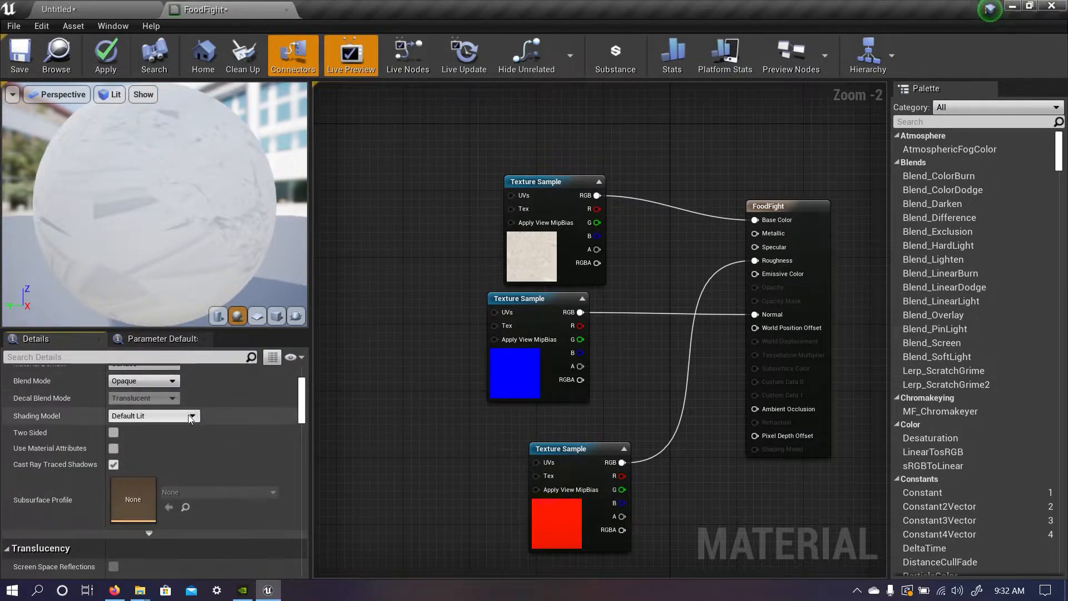
{"action": "scroll", "coordinate": [201, 426], "scroll_direction": "up", "scroll_amount": 1}
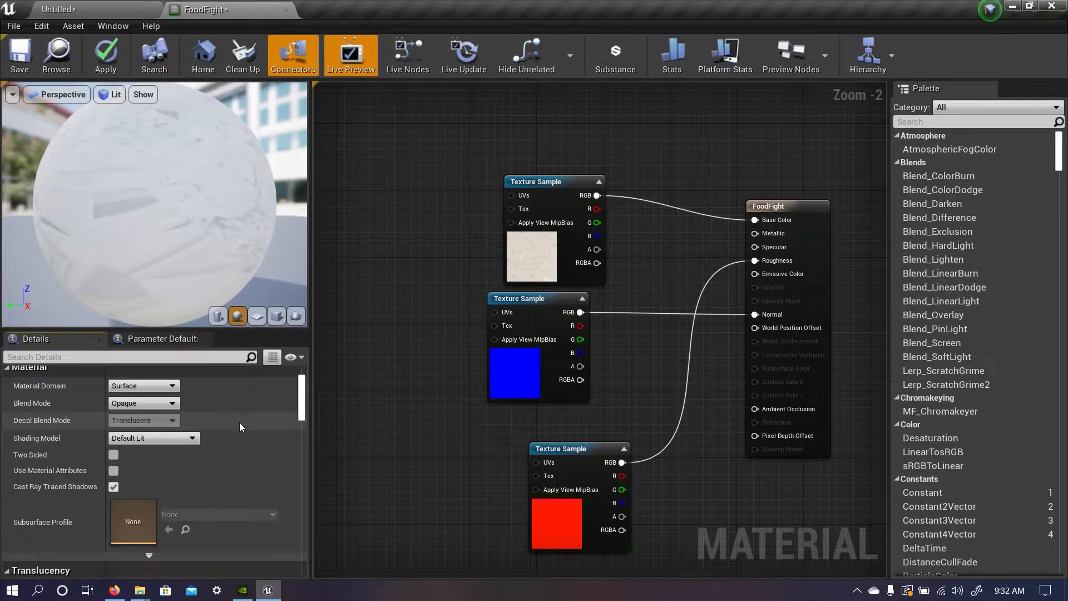
{"action": "scroll", "coordinate": [301, 414], "scroll_direction": "down", "scroll_amount": 2}
{"action": "mouse_move", "coordinate": [300, 413]}
{"action": "left_mouse_down"}
{"action": "mouse_move", "coordinate": [300, 458]}
{"action": "mouse_move", "coordinate": [302, 397]}
{"action": "left_mouse_up"}
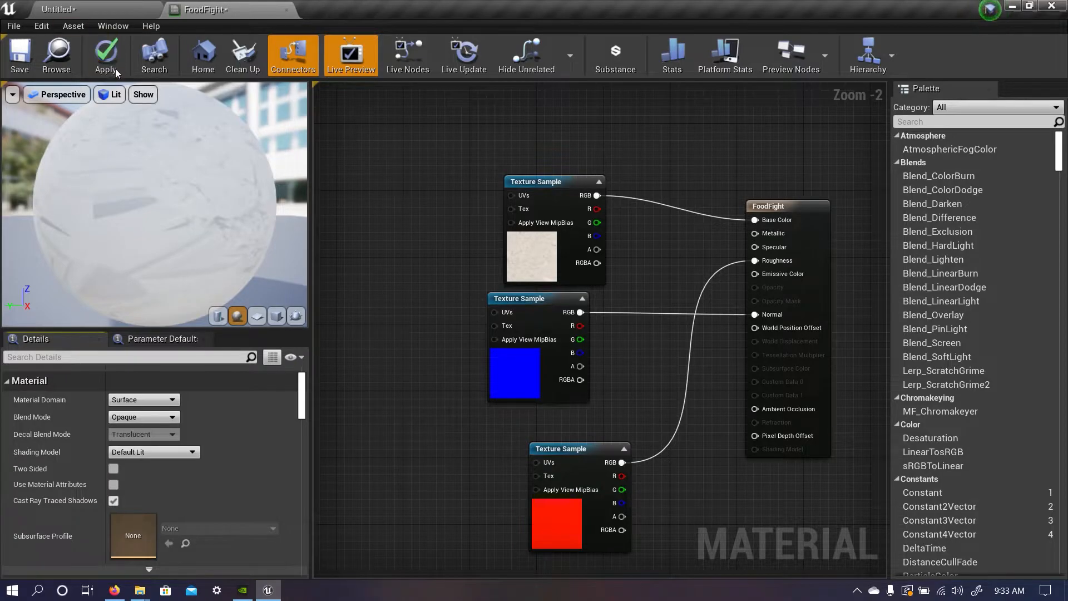
Apply and save the FoodFight material and return to the level.
{"action": "left_click", "coordinate": [104, 58]}
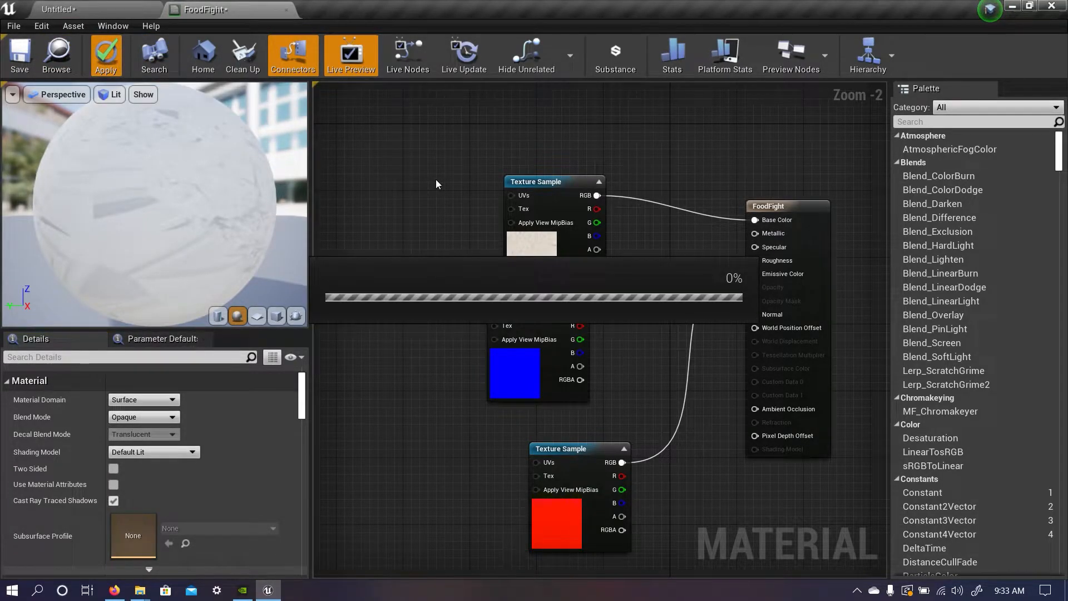
{"action": "left_click", "coordinate": [20, 51]}
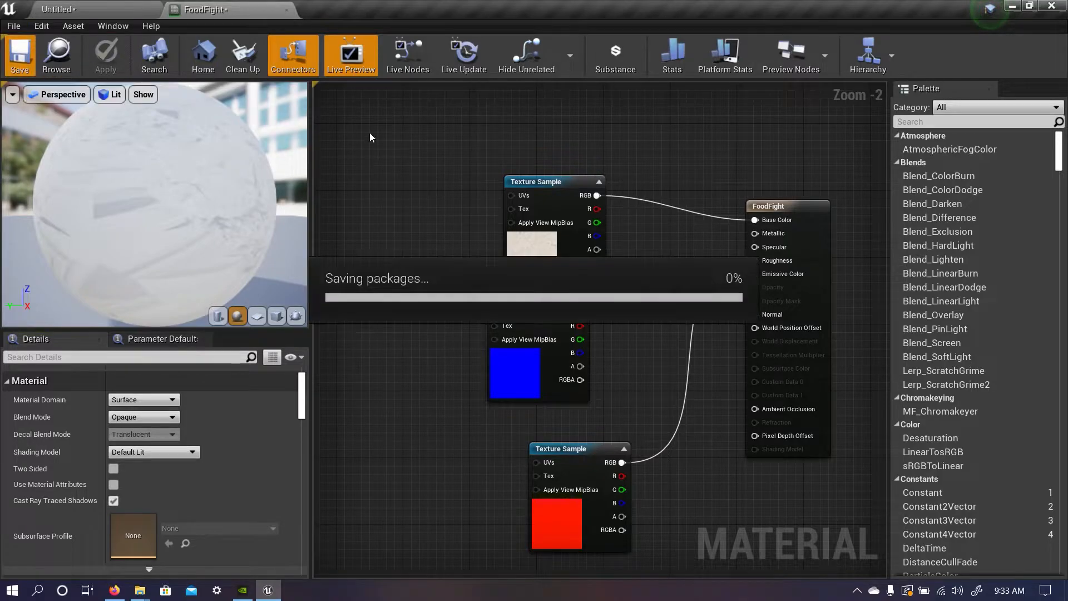
{"action": "left_click", "coordinate": [104, 15]}
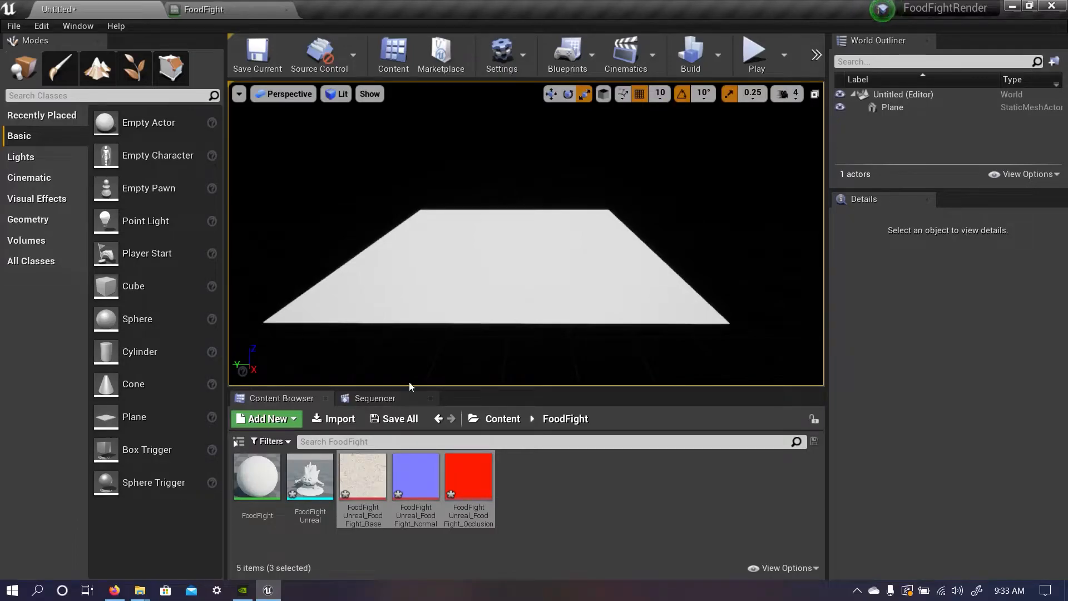
Place the FoodFightUnreal static mesh on the plane at about X 420, Y 30, Z 10.
{"action": "left_click", "coordinate": [545, 497]}
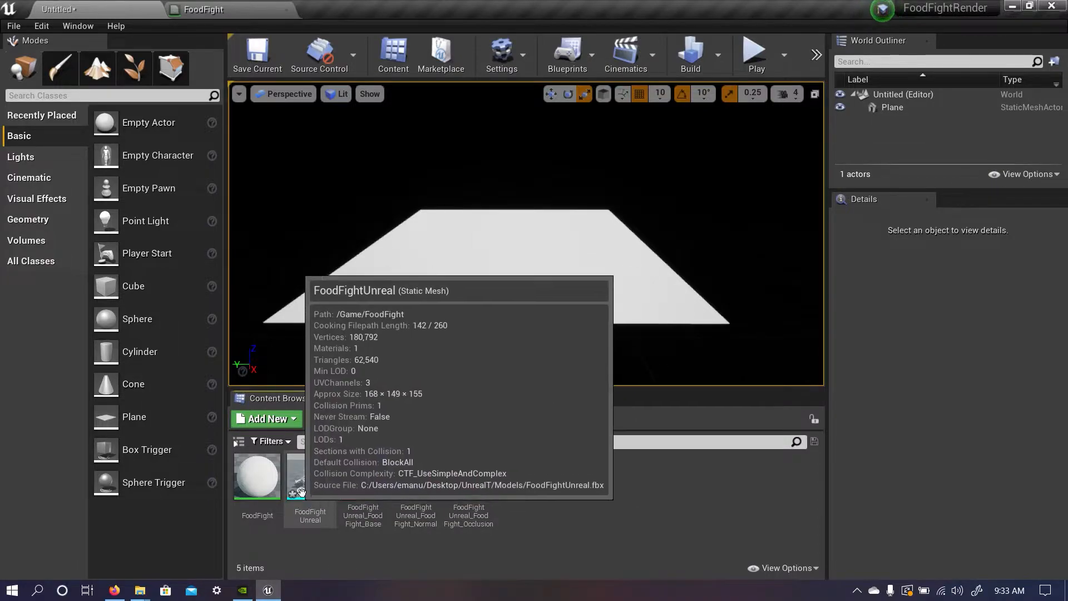
{"action": "left_click_drag", "start_coordinate": [311, 489], "coordinate": [504, 247]}
{"action": "right_click_drag", "start_coordinate": [501, 284], "coordinate": [311, 354]}
{"action": "key", "text": "w"}
{"action": "key", "text": "s"}
{"action": "key", "text": "d"}
{"action": "key", "text": "a"}
{"action": "key", "text": "s"}
{"action": "key", "text": "d"}
{"action": "left_click", "coordinate": [602, 509]}
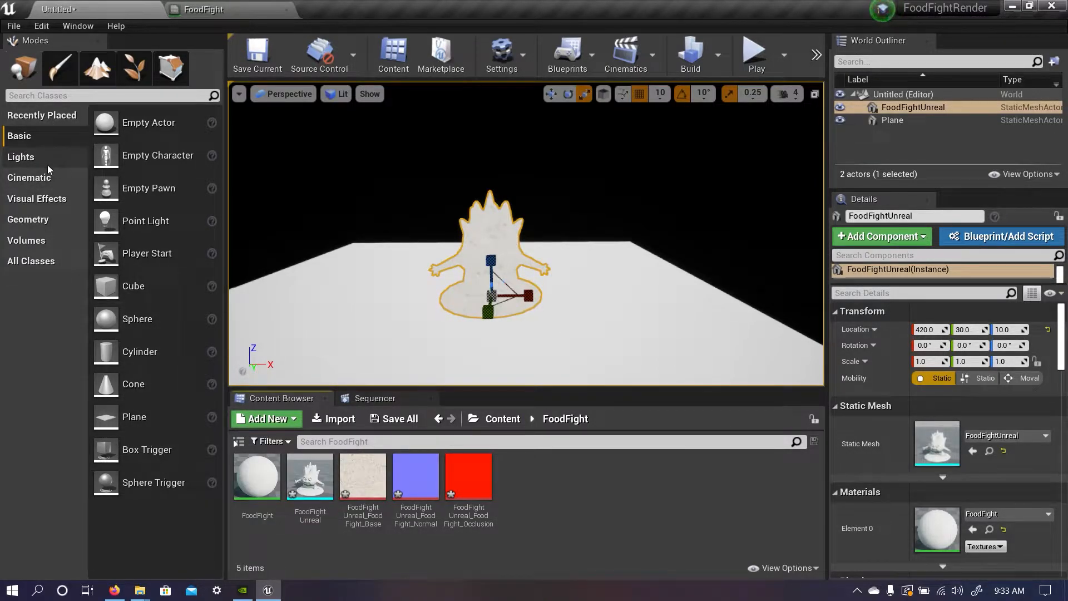
Add a spot light to the level and move it above the statue to about X 390, Y 30, Z 450.
{"action": "left_click", "coordinate": [29, 161]}
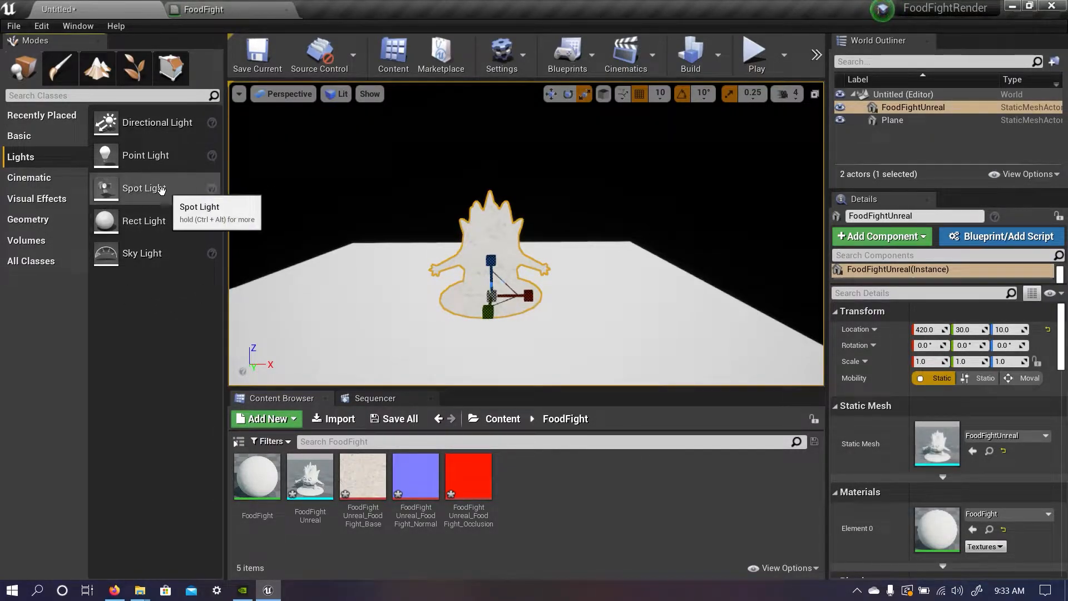
{"action": "left_click_drag", "start_coordinate": [142, 189], "coordinate": [340, 244]}
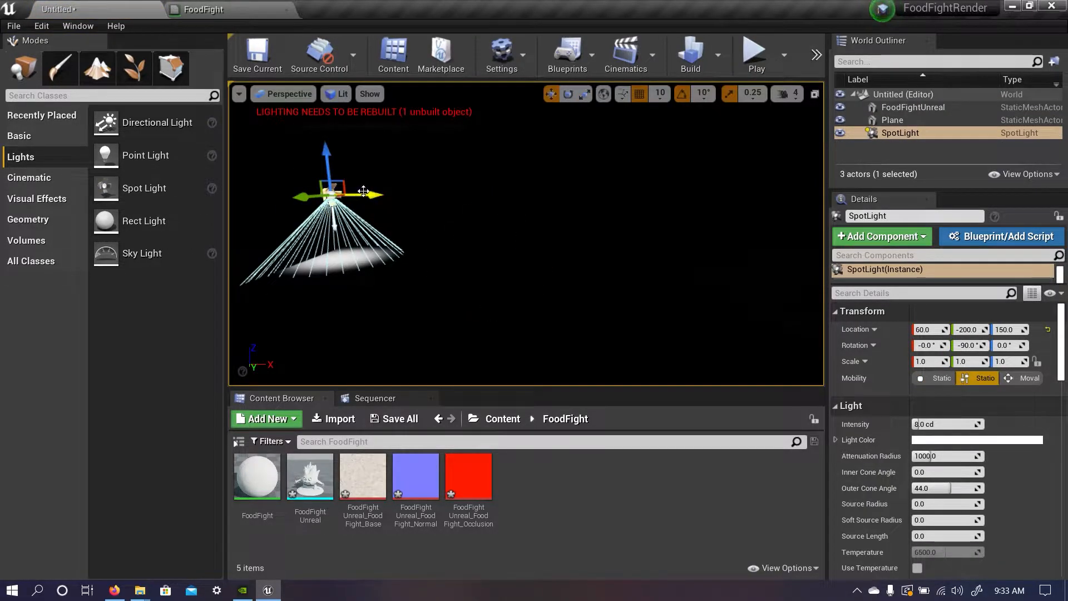
{"action": "left_click_drag", "start_coordinate": [363, 191], "coordinate": [515, 192]}
{"action": "right_click_drag", "start_coordinate": [584, 276], "coordinate": [442, 274]}
{"action": "left_click_drag", "start_coordinate": [536, 221], "coordinate": [434, 222]}
{"action": "left_click_drag", "start_coordinate": [480, 189], "coordinate": [442, 93]}
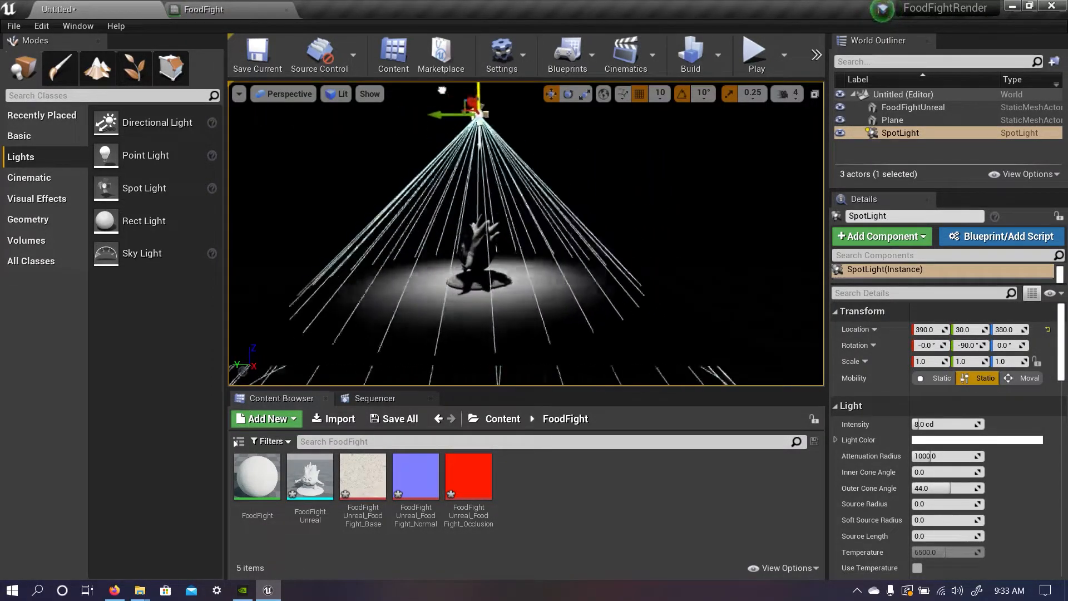
Raise the spot light above the statue to Z 750.
{"action": "right_click_drag", "start_coordinate": [480, 337], "coordinate": [456, 334]}
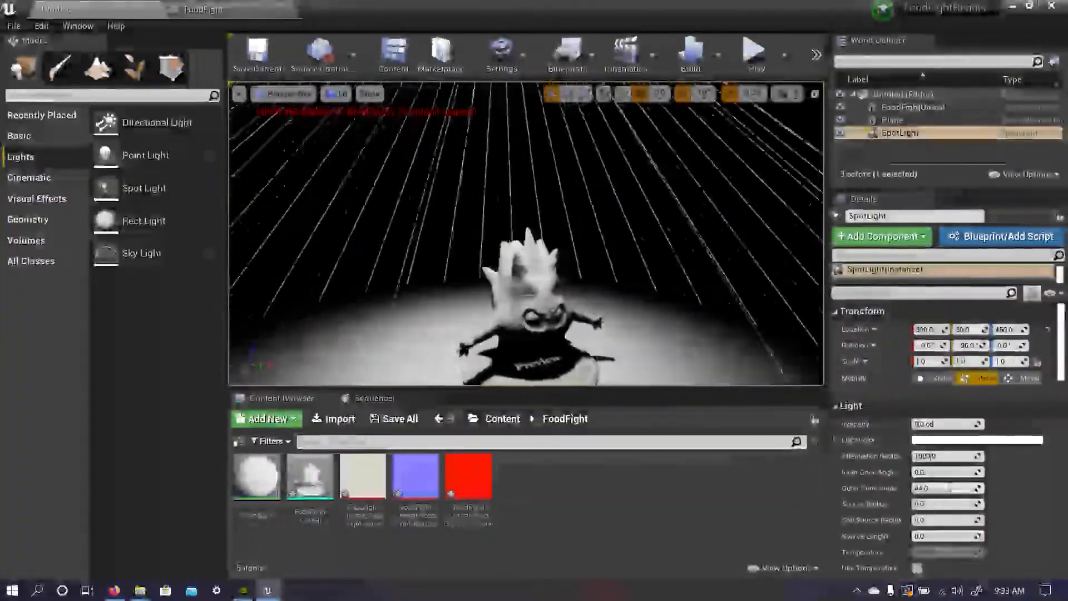
{"action": "mouse_move", "coordinate": [518, 223]}
{"action": "right_mouse_down"}
{"action": "mouse_move", "coordinate": [495, 222]}
{"action": "mouse_move", "coordinate": [533, 220]}
{"action": "right_mouse_up"}
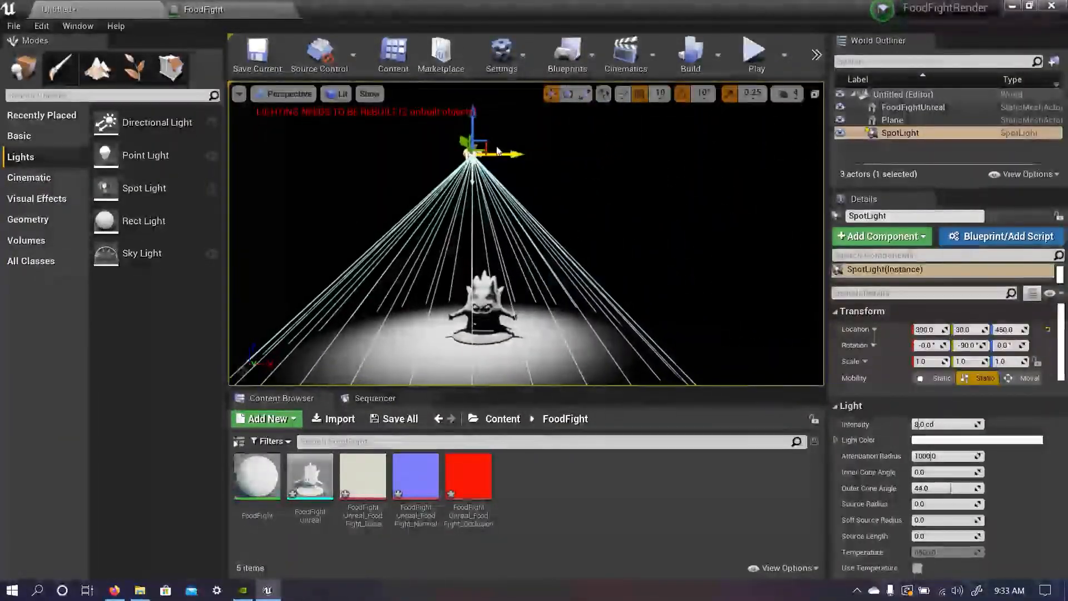
{"action": "left_click_drag", "start_coordinate": [473, 125], "coordinate": [473, 5]}
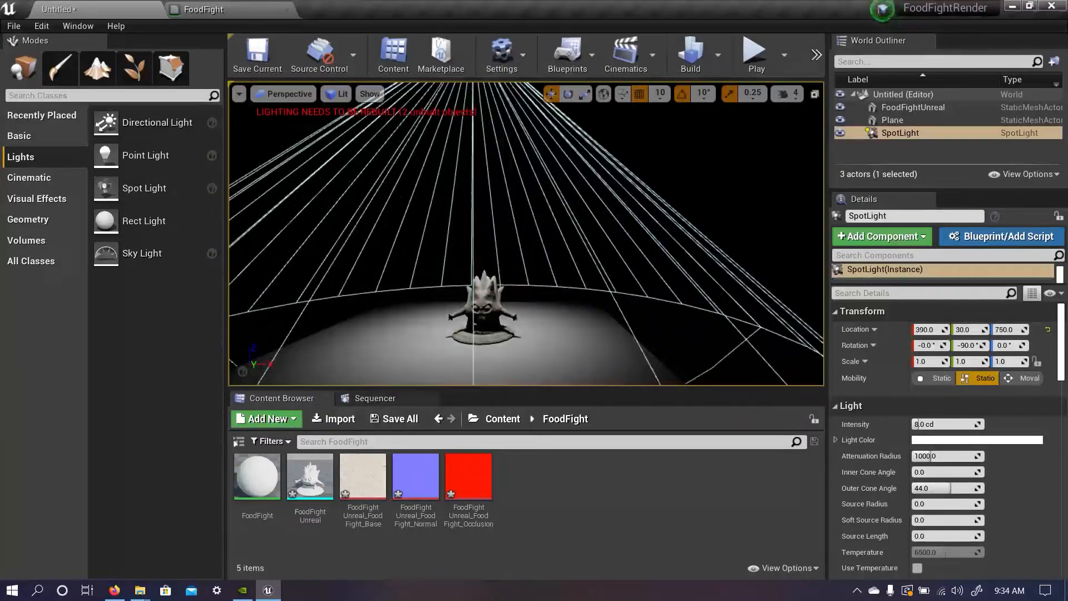
Duplicate the spot light along positive X, lower the copy to about Z 650 and tilt it about 40° toward the statue.
{"action": "scroll", "coordinate": [508, 253], "scroll_direction": "down", "scroll_amount": 6}
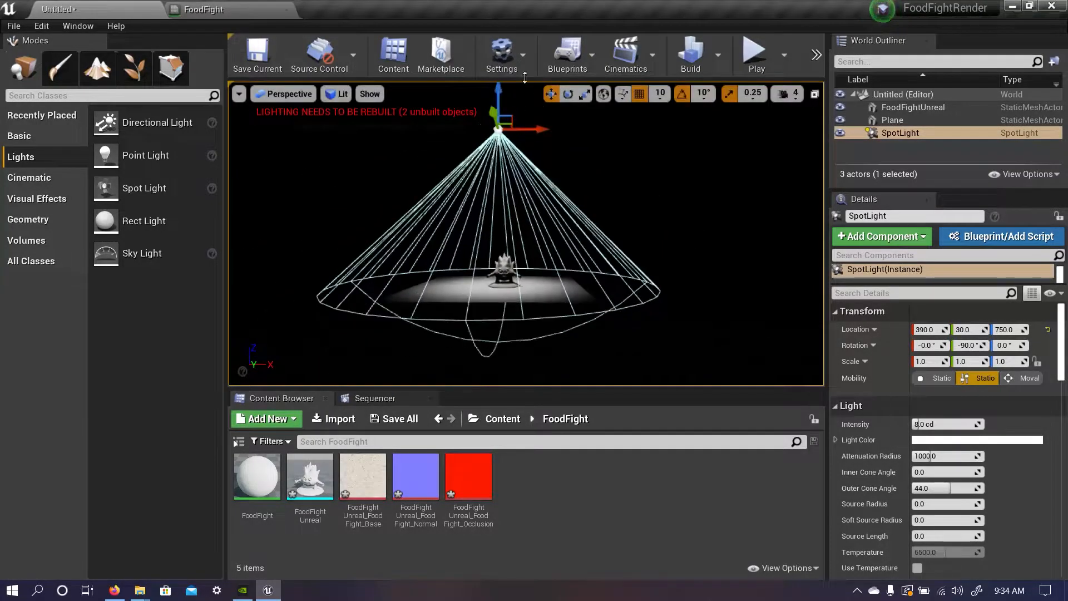
{"action": "left_click_drag", "start_coordinate": [541, 131], "coordinate": [628, 136], "text": "alt"}
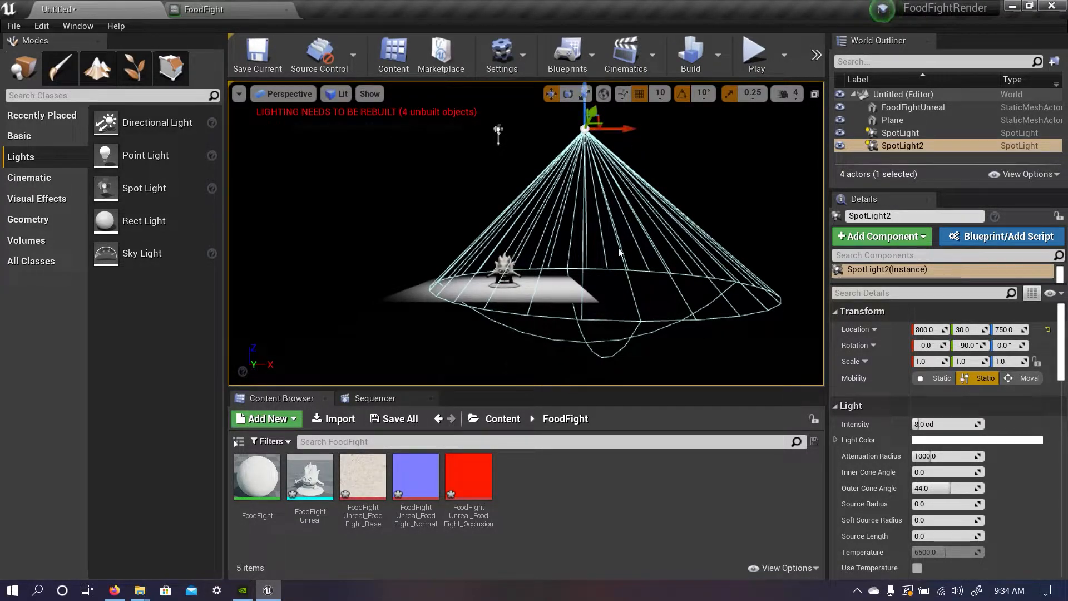
{"action": "scroll", "coordinate": [619, 252], "scroll_direction": "down", "scroll_amount": 2}
{"action": "left_click_drag", "start_coordinate": [573, 114], "coordinate": [573, 154]}
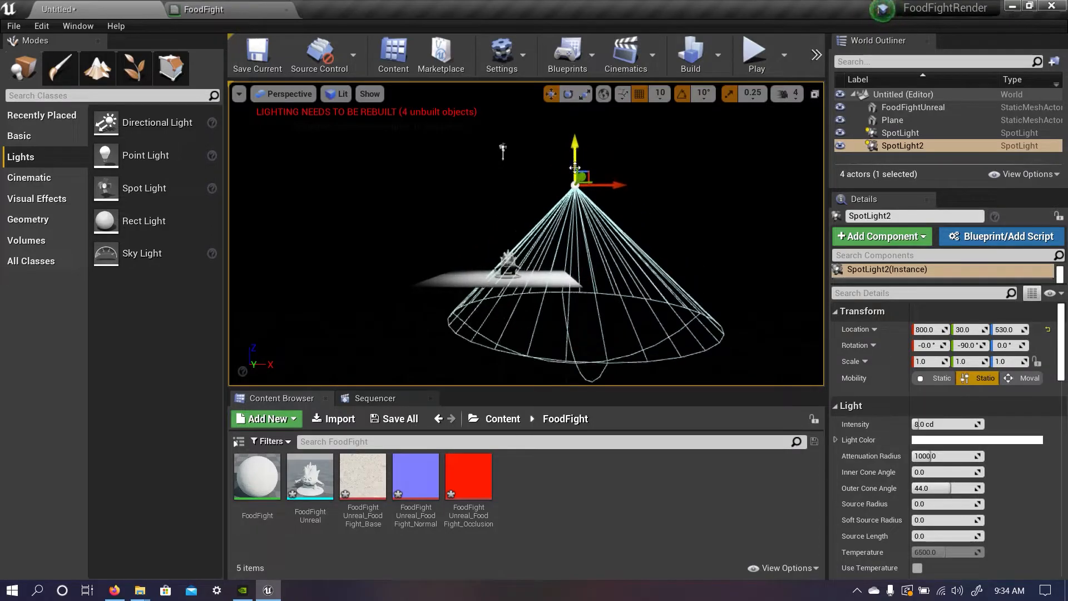
{"action": "key", "text": "e"}
{"action": "left_click_drag", "start_coordinate": [531, 224], "coordinate": [502, 183]}
{"action": "key", "text": "w"}
Duplicate the tilted spot light to the statue's opposite side at about X -230 and rotate the copy to a pitch of about -70°.
{"action": "left_click_drag", "start_coordinate": [610, 187], "coordinate": [481, 168]}
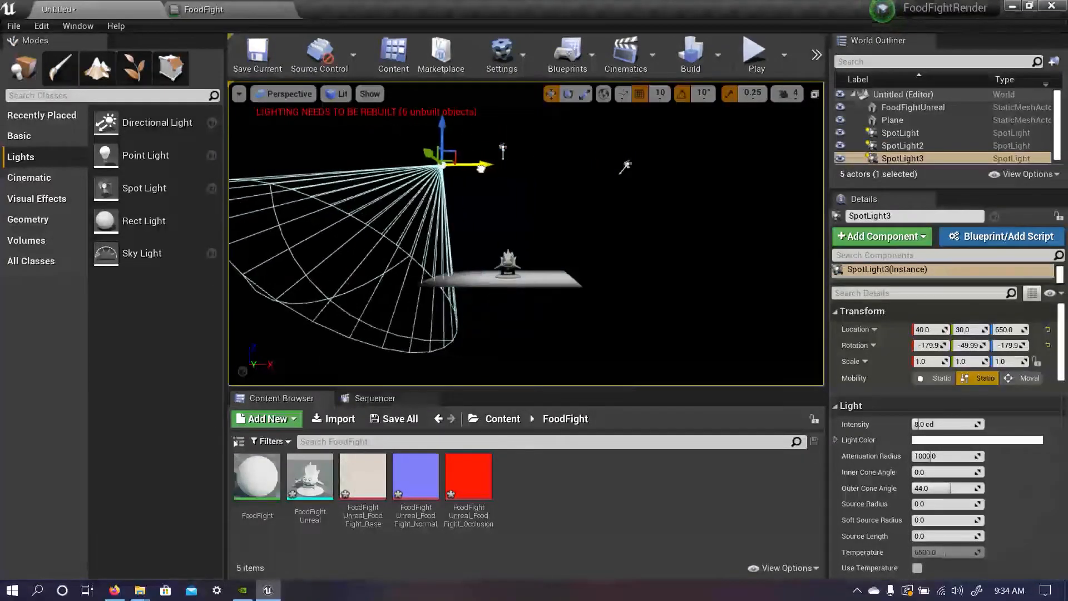
{"action": "key", "text": "e"}
{"action": "left_click_drag", "start_coordinate": [479, 221], "coordinate": [466, 219]}
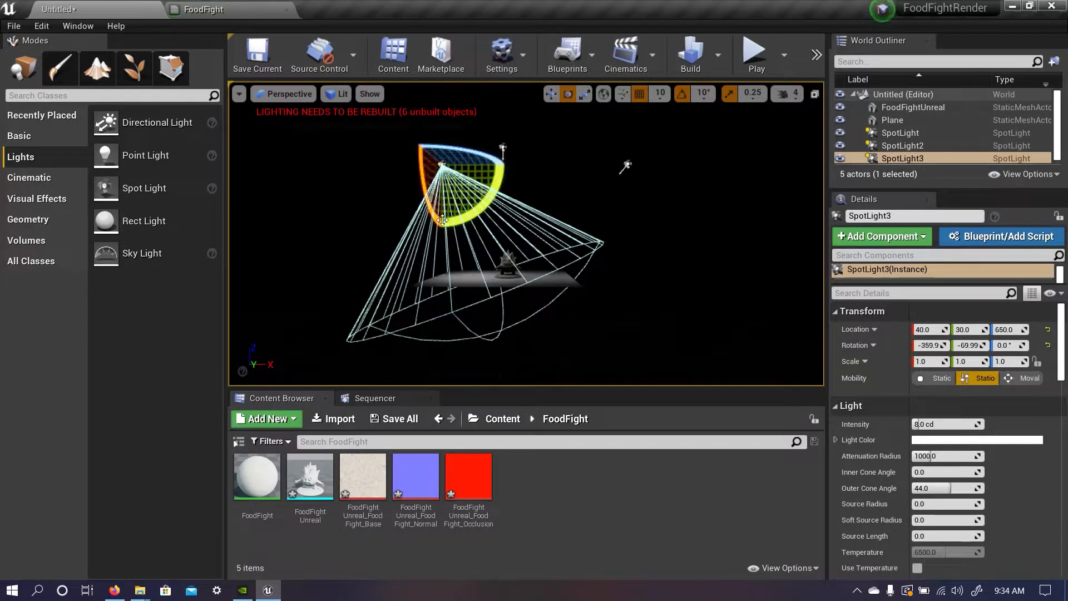
{"action": "key", "text": "w"}
{"action": "left_click_drag", "start_coordinate": [493, 167], "coordinate": [440, 161]}
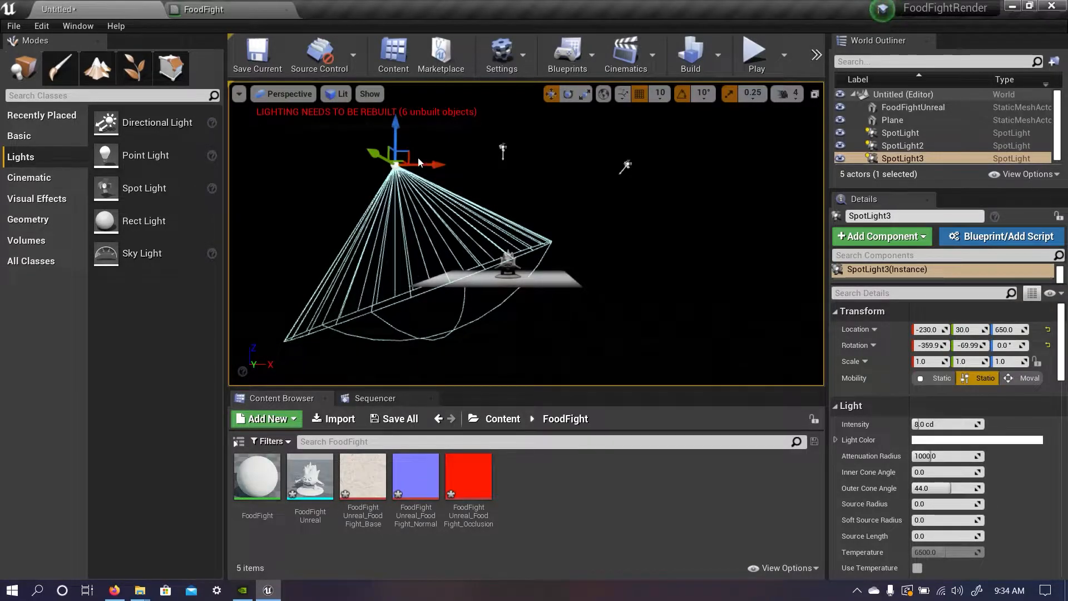
Move the third spot light to Y 310 and rotate it toward the statue, to a pitch of about -62°.
{"action": "key", "text": "d"}
{"action": "right_click_drag", "start_coordinate": [488, 297], "coordinate": [333, 296]}
{"action": "left_click_drag", "start_coordinate": [476, 188], "coordinate": [462, 166]}
{"action": "key", "text": "e"}
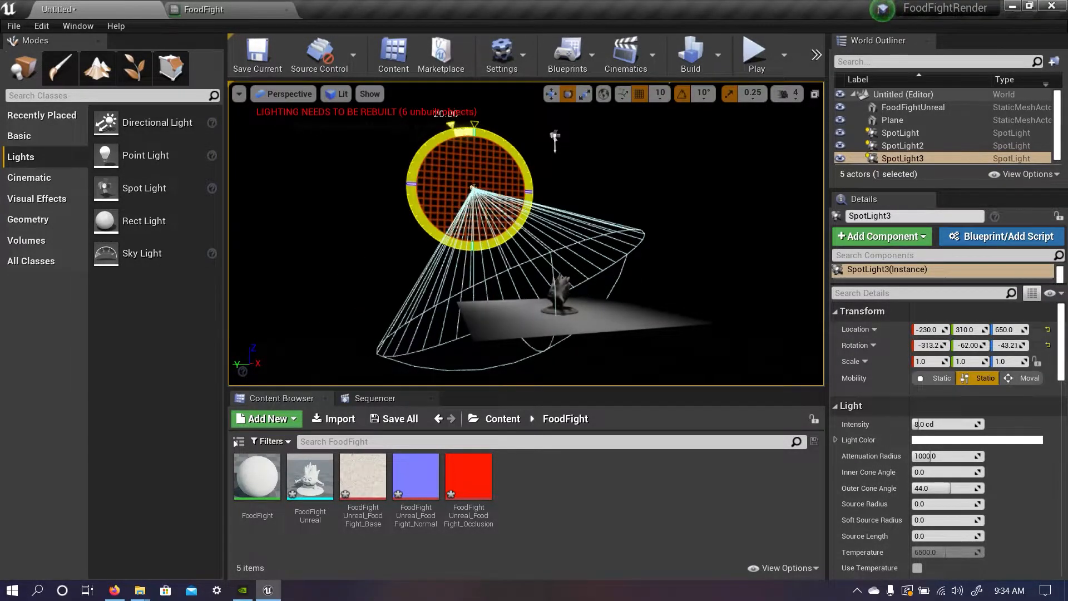
Set the third spot light's color to a light red, hex sRGB FFA5A1FF.
{"action": "key", "text": "a"}
{"action": "right_click_drag", "start_coordinate": [453, 358], "coordinate": [540, 296]}
{"action": "key", "text": "w"}
{"action": "key", "text": "s"}
{"action": "key", "text": "s"}
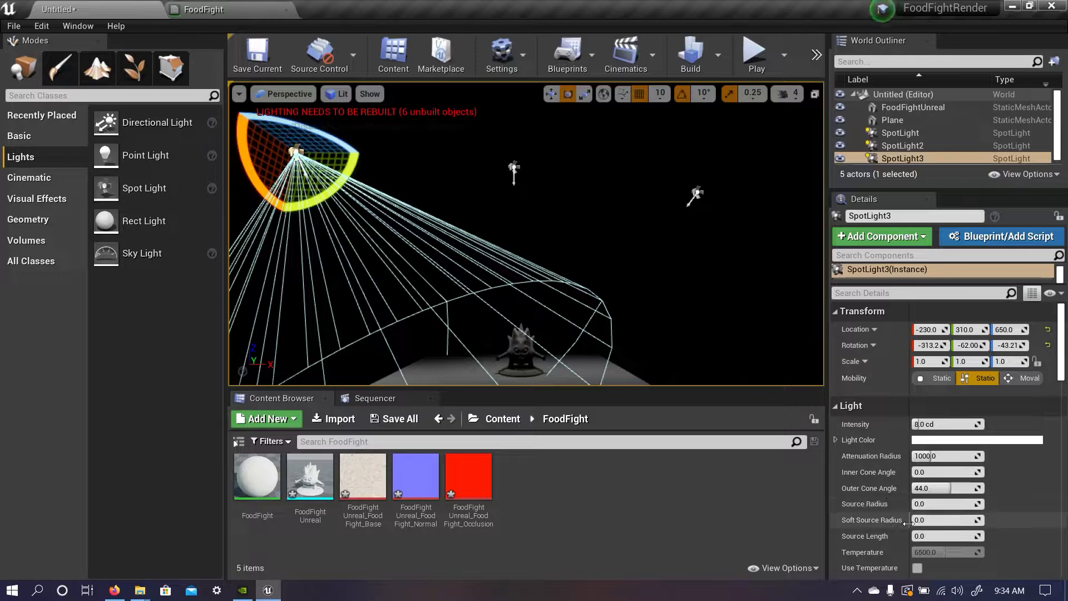
{"action": "scroll", "coordinate": [936, 510], "scroll_direction": "down", "scroll_amount": 2}
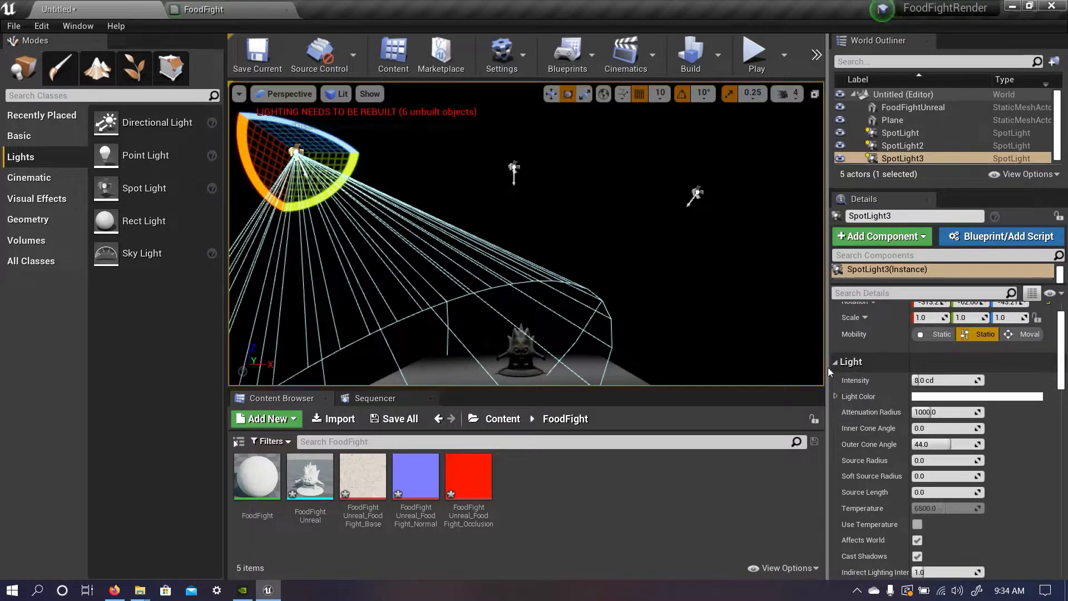
{"action": "left_click", "coordinate": [929, 400]}
{"action": "mouse_move", "coordinate": [742, 341]}
{"action": "left_mouse_down"}
{"action": "mouse_move", "coordinate": [738, 312]}
{"action": "mouse_move", "coordinate": [753, 324]}
{"action": "left_mouse_up"}
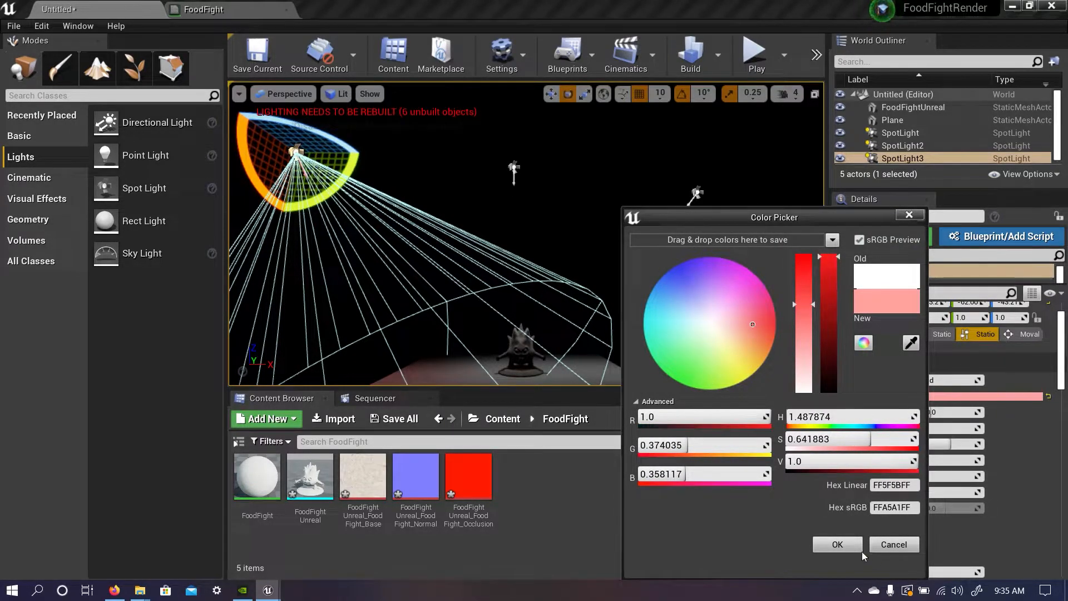
{"action": "left_click", "coordinate": [837, 544]}
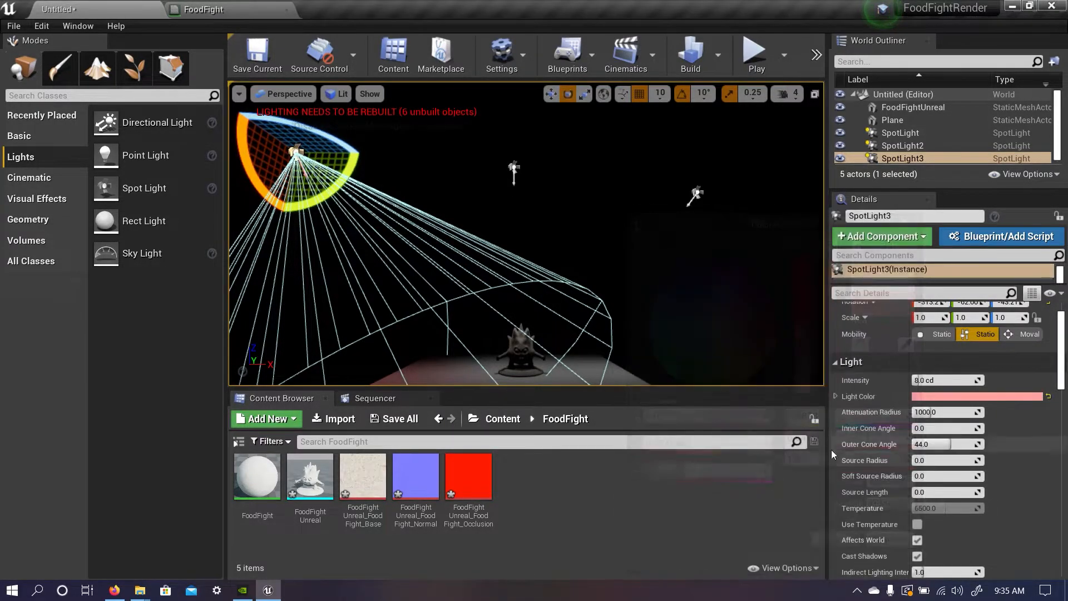
Set the color of the spot light above the statue to a warm cream, hex sRGB FFEFCCFF.
{"action": "left_click", "coordinate": [512, 167]}
{"action": "left_click", "coordinate": [969, 396]}
{"action": "left_click", "coordinate": [769, 324]}
{"action": "left_click_drag", "start_coordinate": [769, 323], "coordinate": [771, 340]}
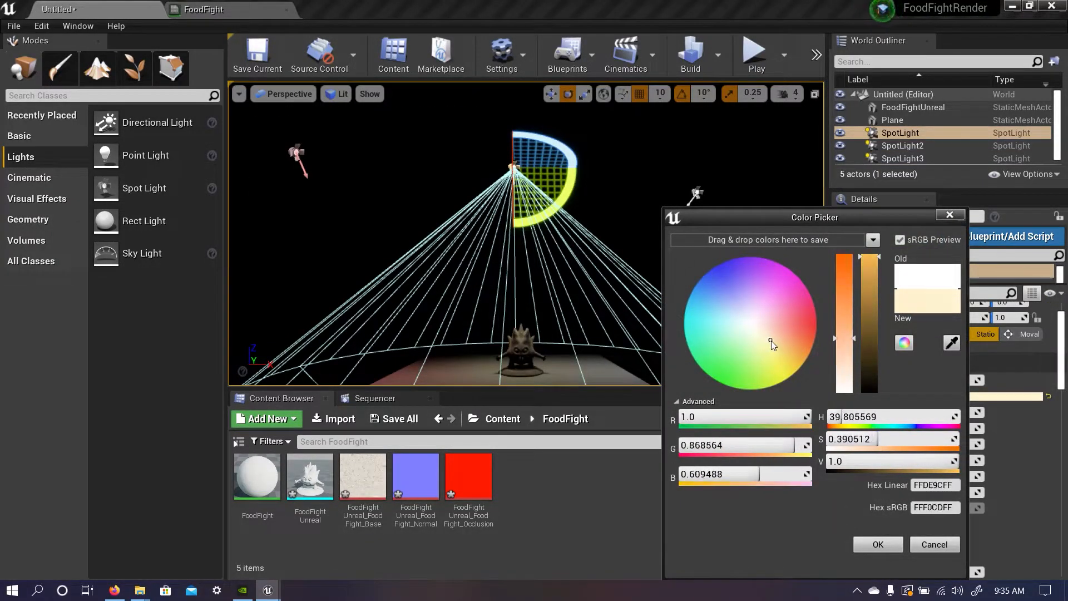
Try to set the second spot light's color to a light blue, hex sRGB 79D7FFFF.
{"action": "left_click", "coordinate": [695, 191]}
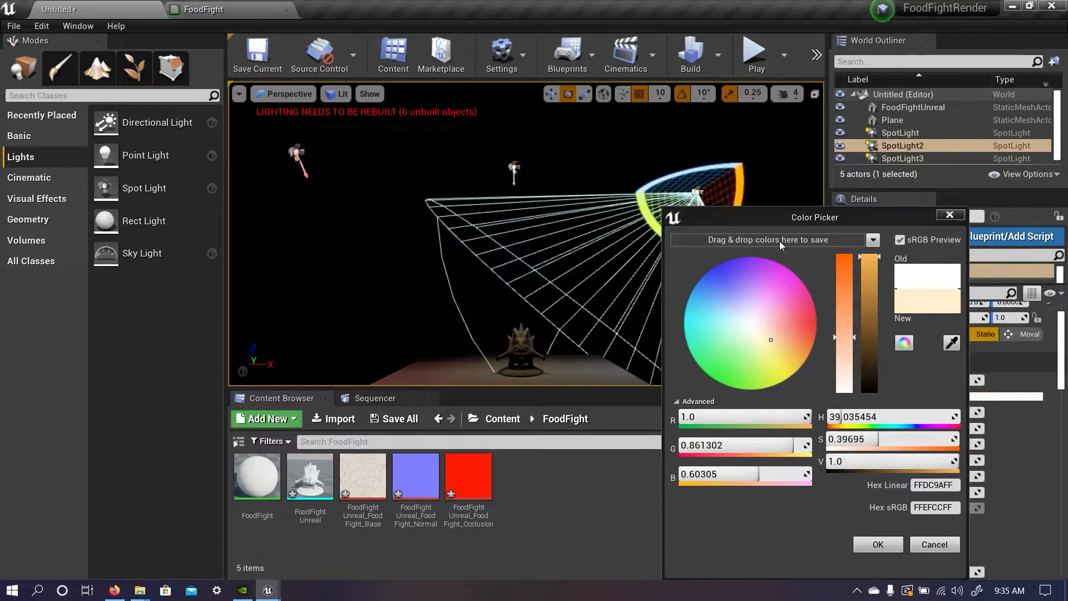
{"action": "left_click_drag", "start_coordinate": [775, 332], "coordinate": [700, 301]}
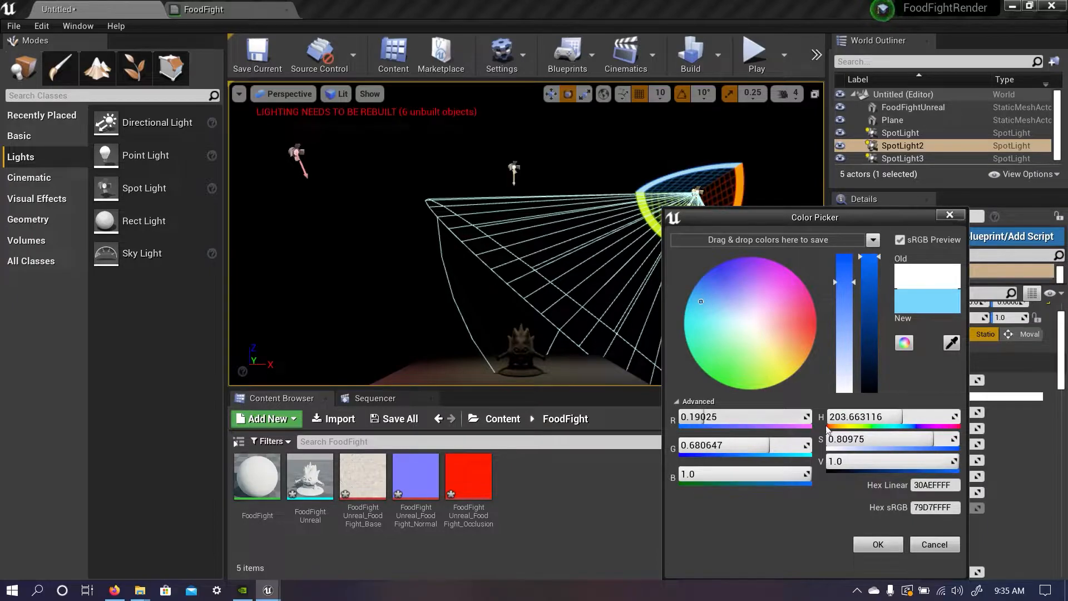
{"action": "left_click", "coordinate": [912, 545]}
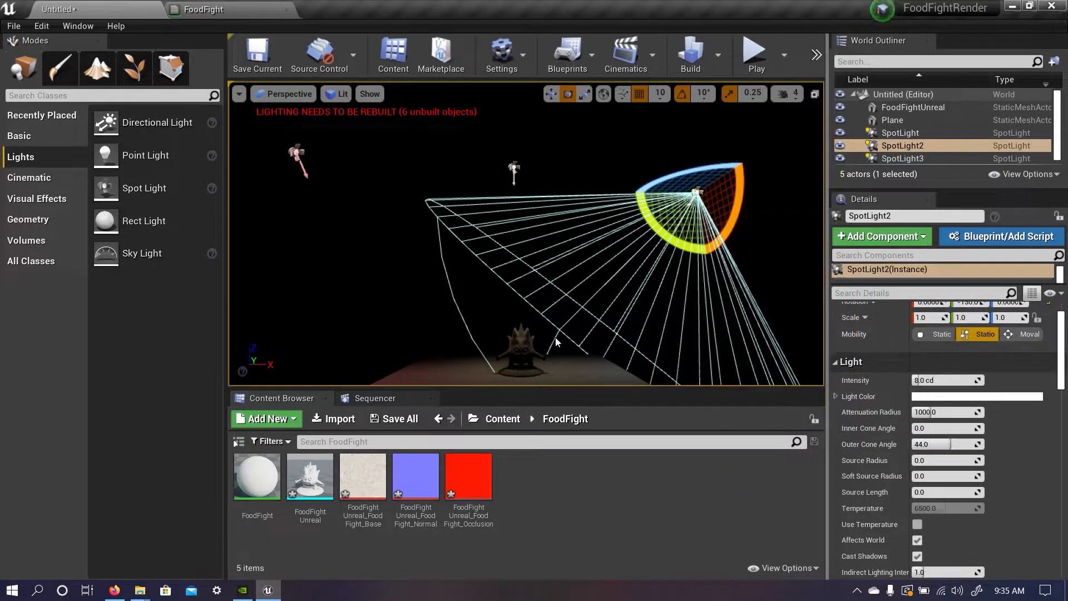
Play the level to inspect the lit statue up close, and stop the preview.
{"action": "right_click_drag", "start_coordinate": [627, 271], "coordinate": [606, 263]}
{"action": "key", "text": "w"}
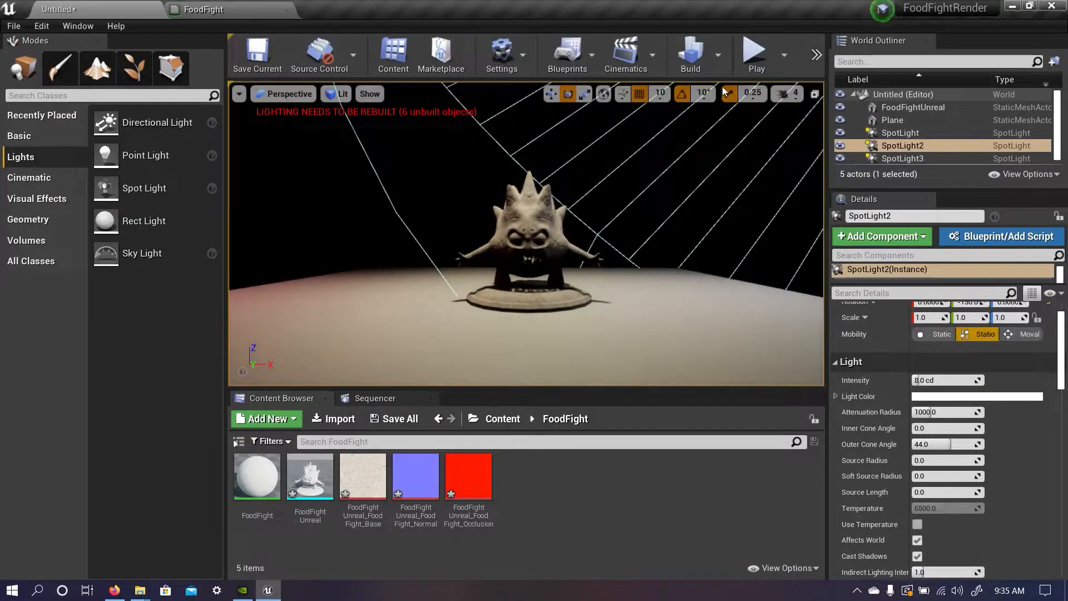
{"action": "left_click", "coordinate": [754, 53]}
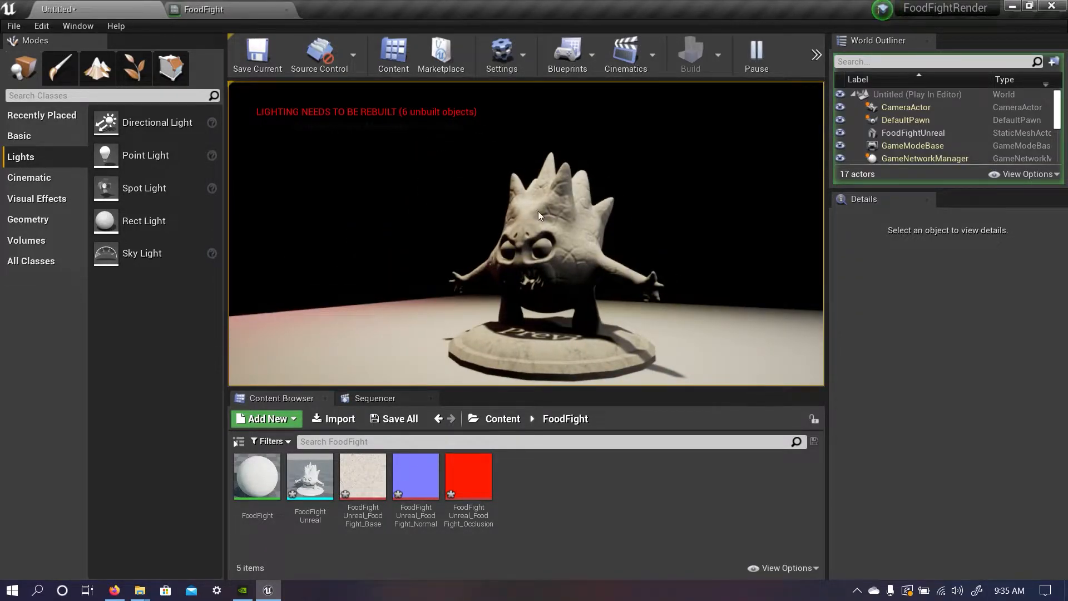
{"action": "key", "text": "Escape"}
Build the level's lighting and close the resulting message log.
{"action": "right_click_drag", "start_coordinate": [593, 255], "coordinate": [602, 286]}
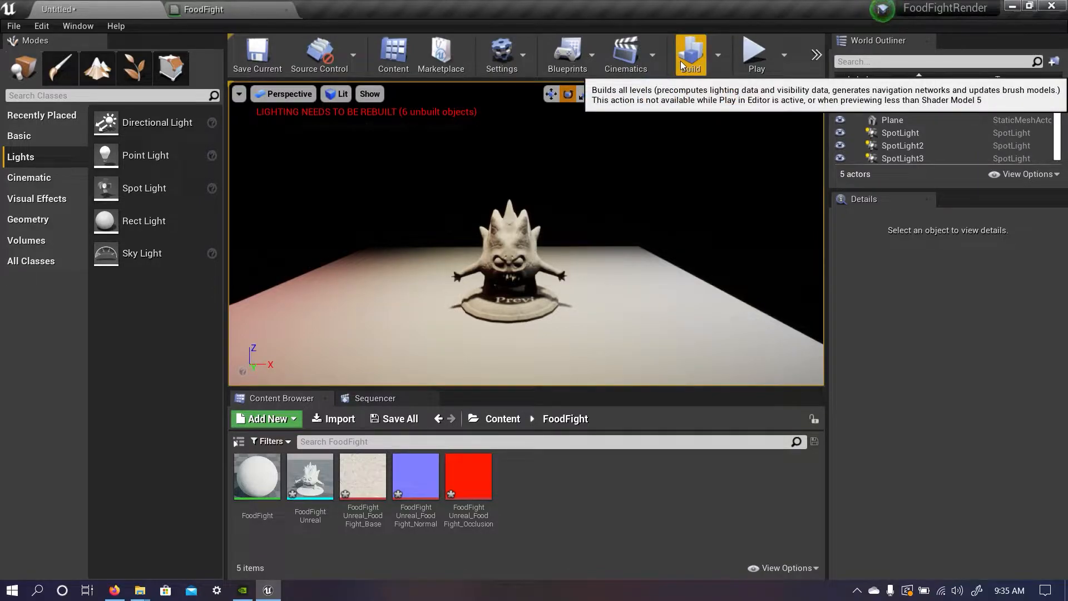
{"action": "left_click", "coordinate": [687, 61]}
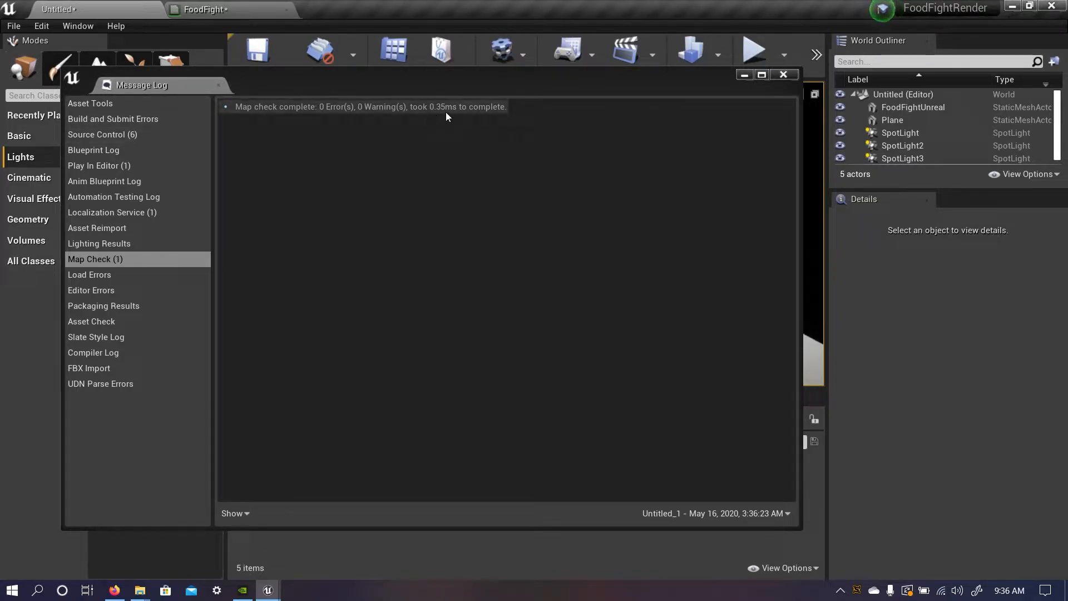
{"action": "left_click", "coordinate": [784, 74]}
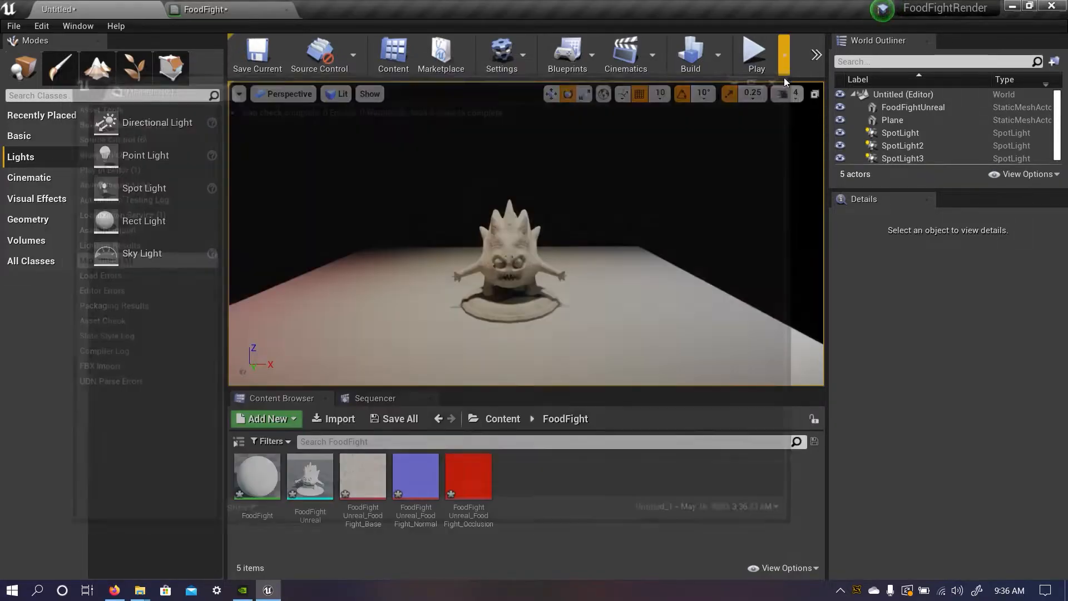
Play the level again and fly around the statue to examine the built lighting from several angles.
{"action": "left_click_drag", "start_coordinate": [589, 289], "coordinate": [590, 305], "text": "alt"}
{"action": "right_click_drag", "start_coordinate": [590, 289], "coordinate": [574, 305], "text": "alt"}
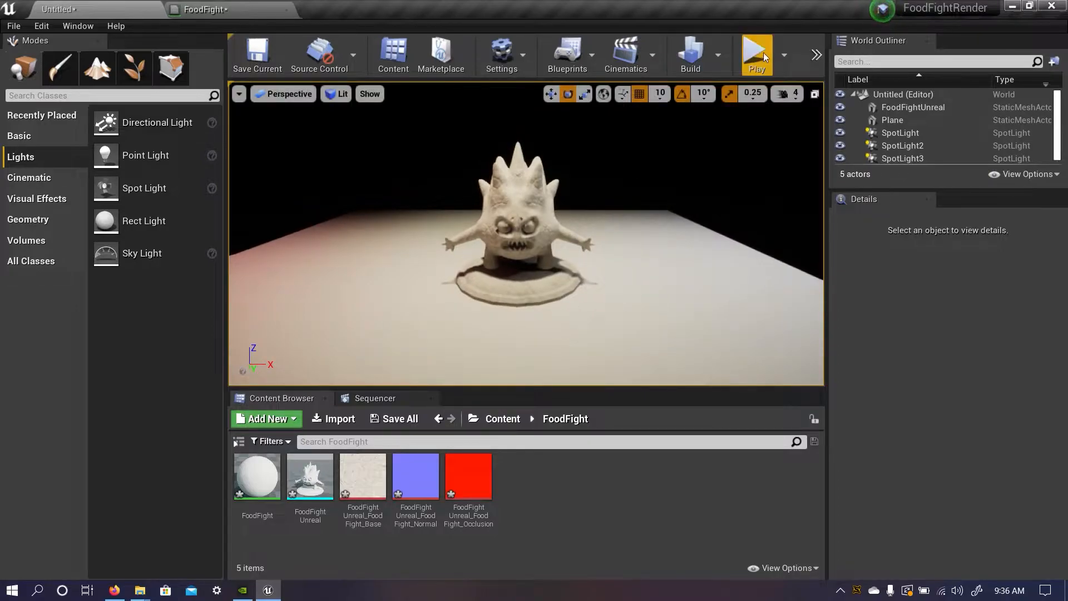
{"action": "left_click", "coordinate": [761, 51]}
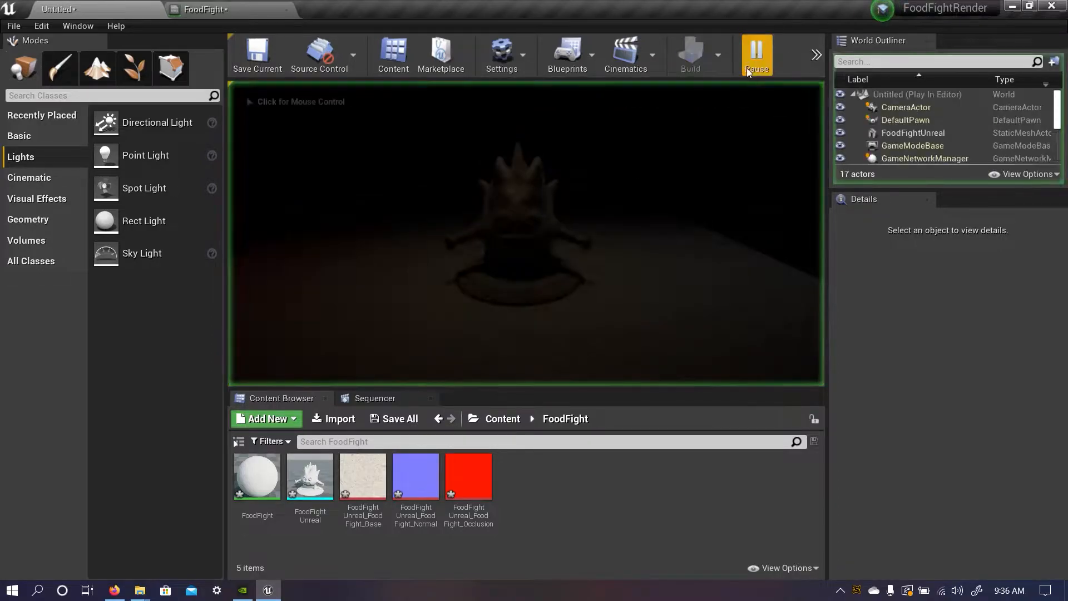
{"action": "left_click", "coordinate": [627, 262]}
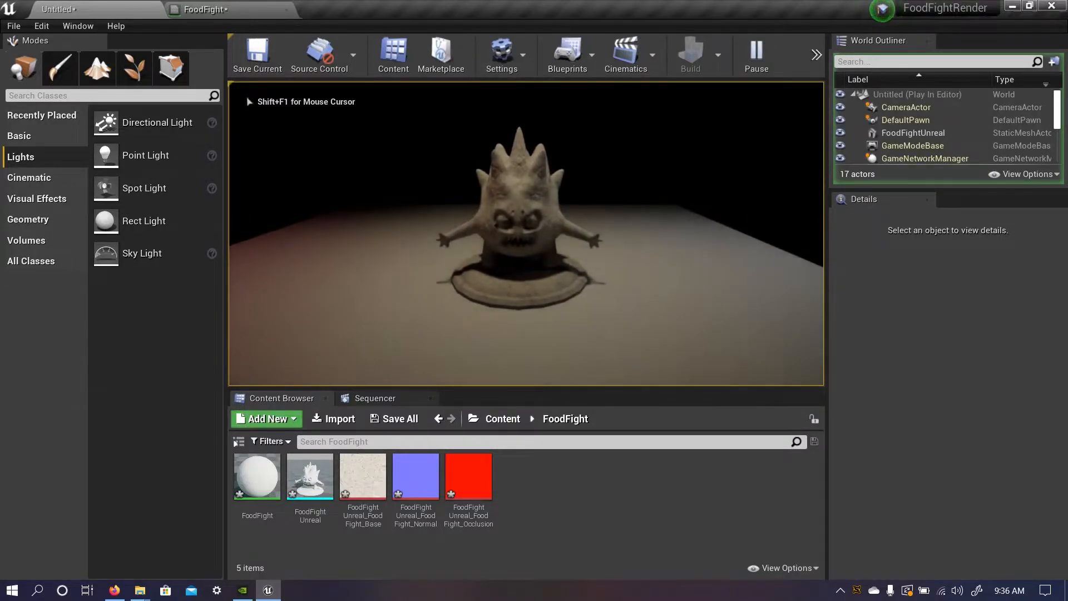
{"action": "key", "text": "d"}
{"action": "key", "text": "w"}
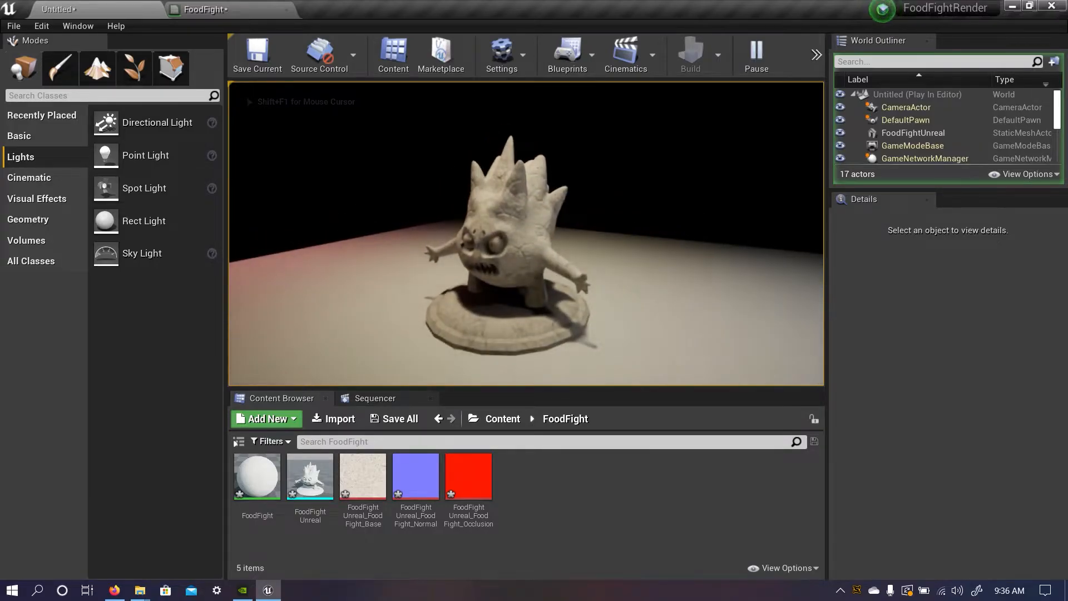
{"action": "key", "text": "a"}
{"action": "key", "text": "s"}
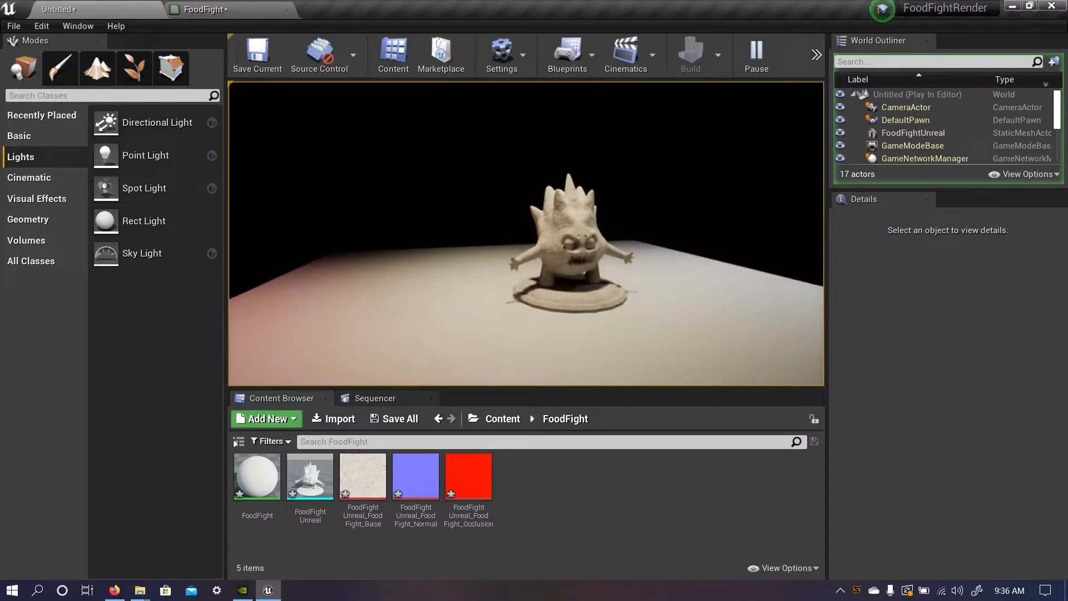
{"action": "key", "text": "d"}
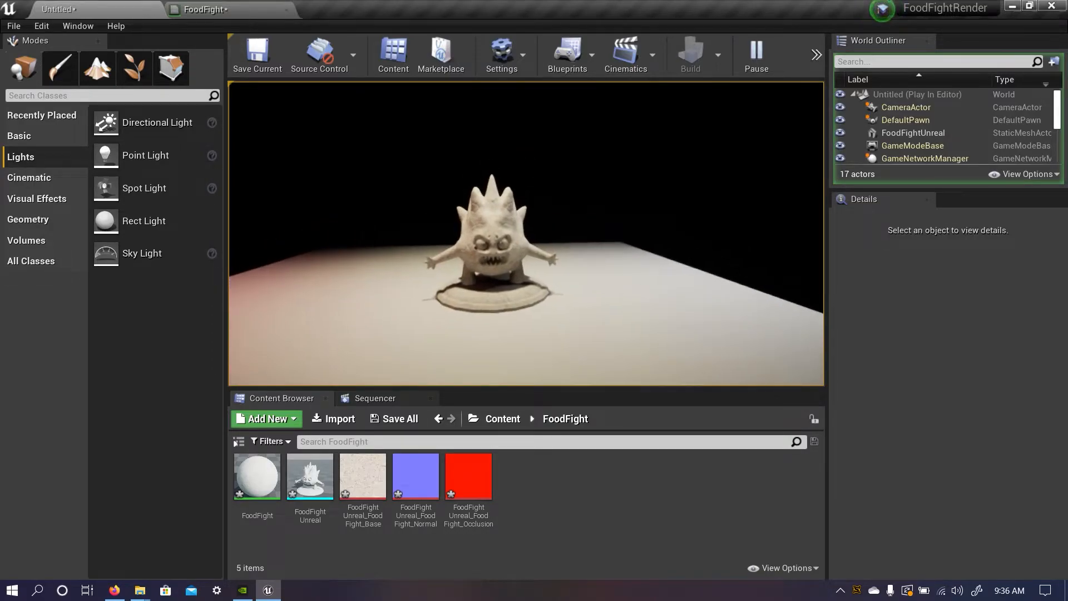
{"action": "key", "text": "s"}
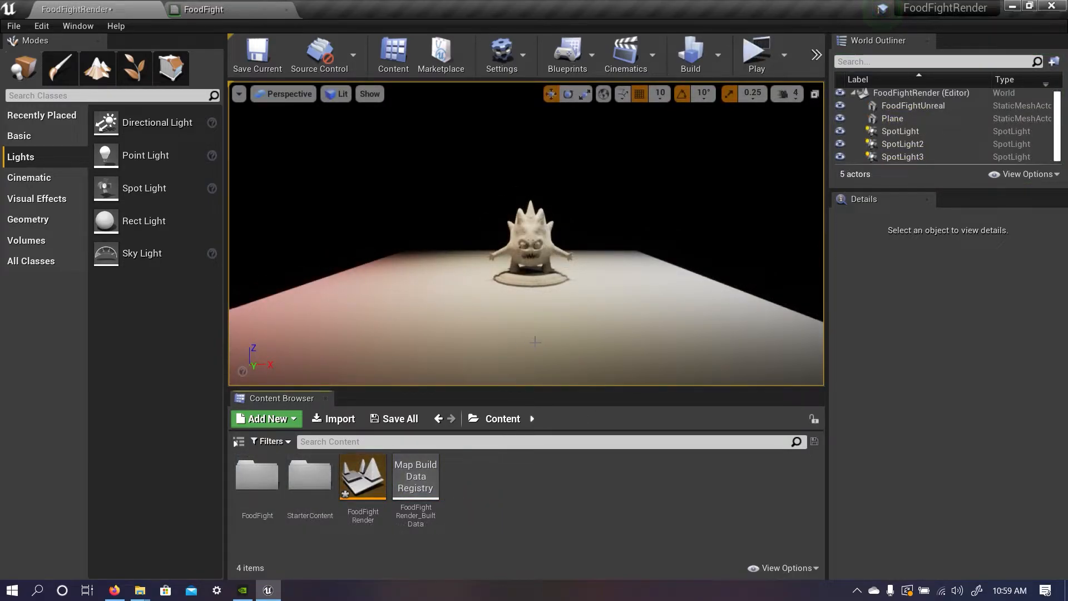
Rotate the FoodFightUnreal statue about its vertical axis so it stands at a slight angle to the camera, and deselect it.
{"action": "right_click_drag", "start_coordinate": [461, 340], "coordinate": [809, 338]}
{"action": "key", "text": "a"}
{"action": "key", "text": "w"}
{"action": "key", "text": "a"}
{"action": "key", "text": "w"}
{"action": "key", "text": "s"}
{"action": "right_click_drag", "start_coordinate": [398, 331], "coordinate": [490, 324]}
{"action": "mouse_move", "coordinate": [526, 233]}
{"action": "right_mouse_down"}
{"action": "mouse_move", "coordinate": [531, 261]}
{"action": "mouse_move", "coordinate": [551, 259]}
{"action": "mouse_move", "coordinate": [524, 246]}
{"action": "right_mouse_up"}
{"action": "left_click", "coordinate": [502, 248]}
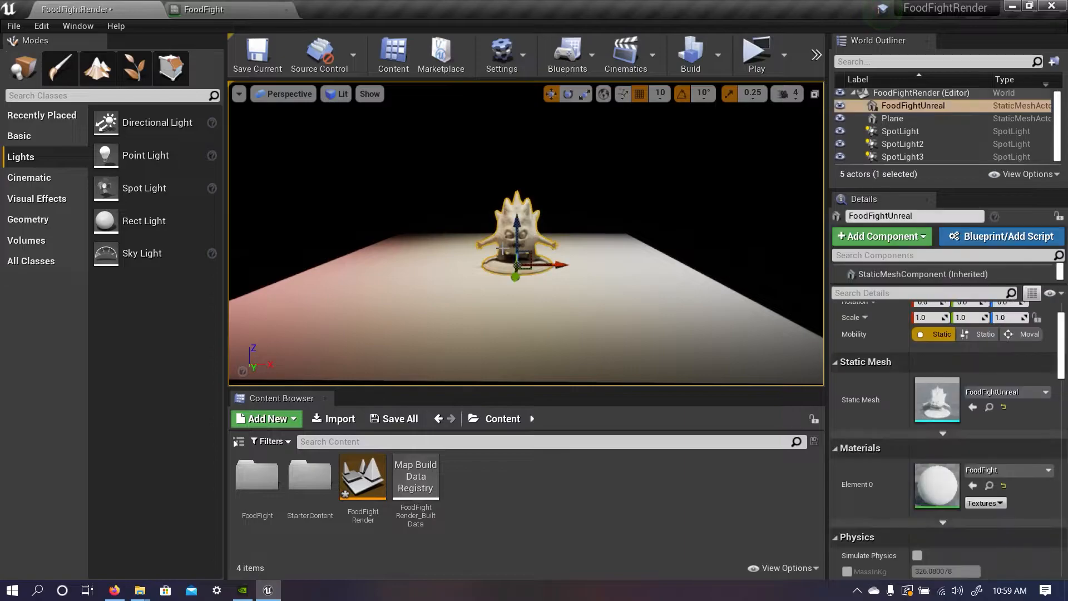
{"action": "key", "text": "e"}
{"action": "left_click_drag", "start_coordinate": [532, 284], "coordinate": [534, 331]}
{"action": "left_click", "coordinate": [606, 171]}
Rebuild the lighting for the rotated statue and close the map check log.
{"action": "right_click_drag", "start_coordinate": [572, 289], "coordinate": [578, 296]}
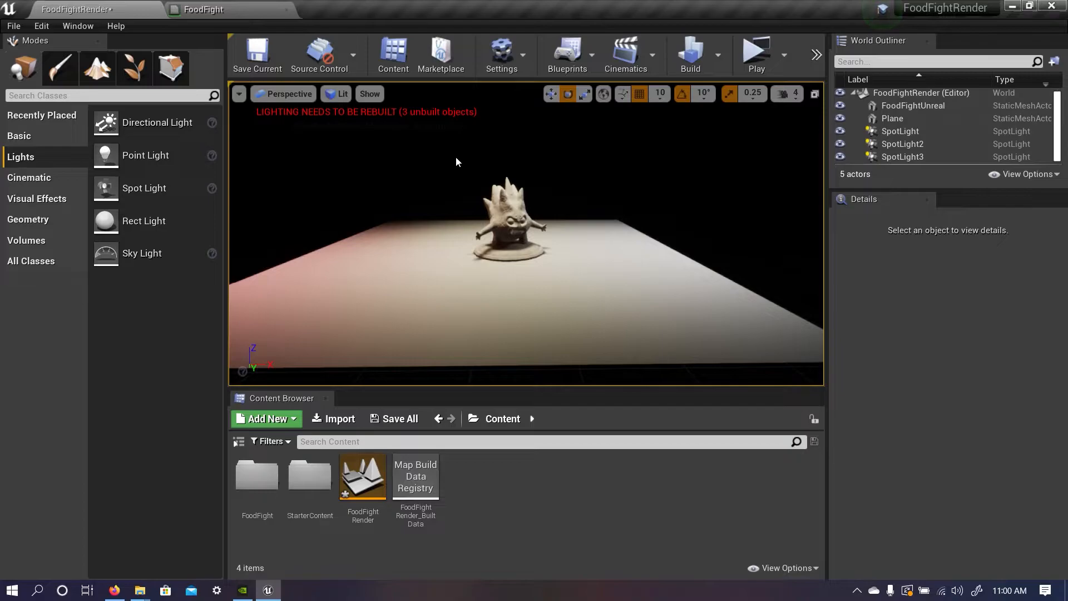
{"action": "left_click", "coordinate": [702, 58]}
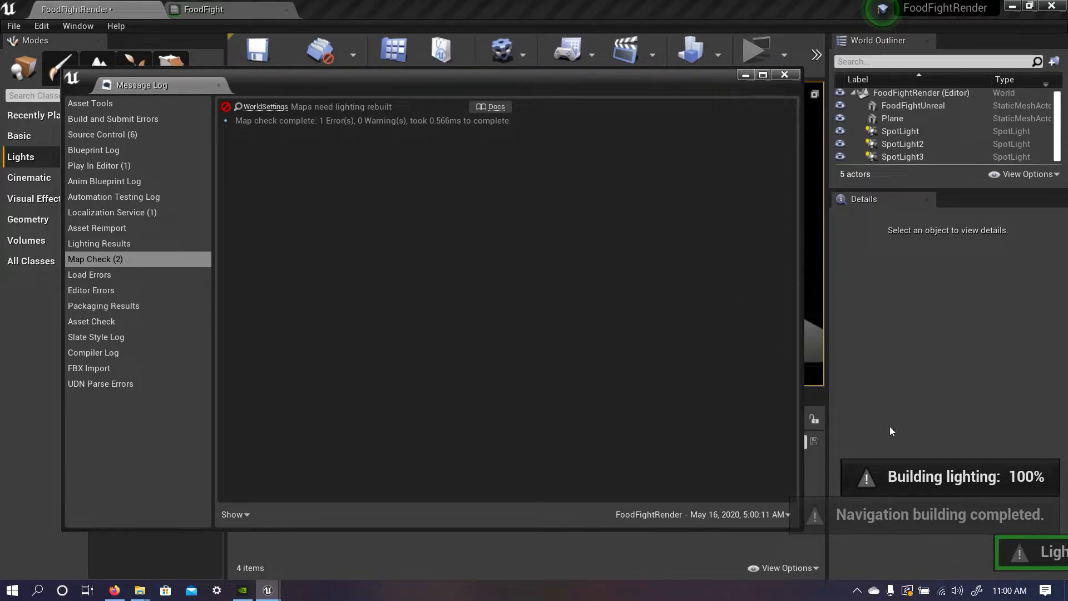
{"action": "left_click", "coordinate": [784, 75]}
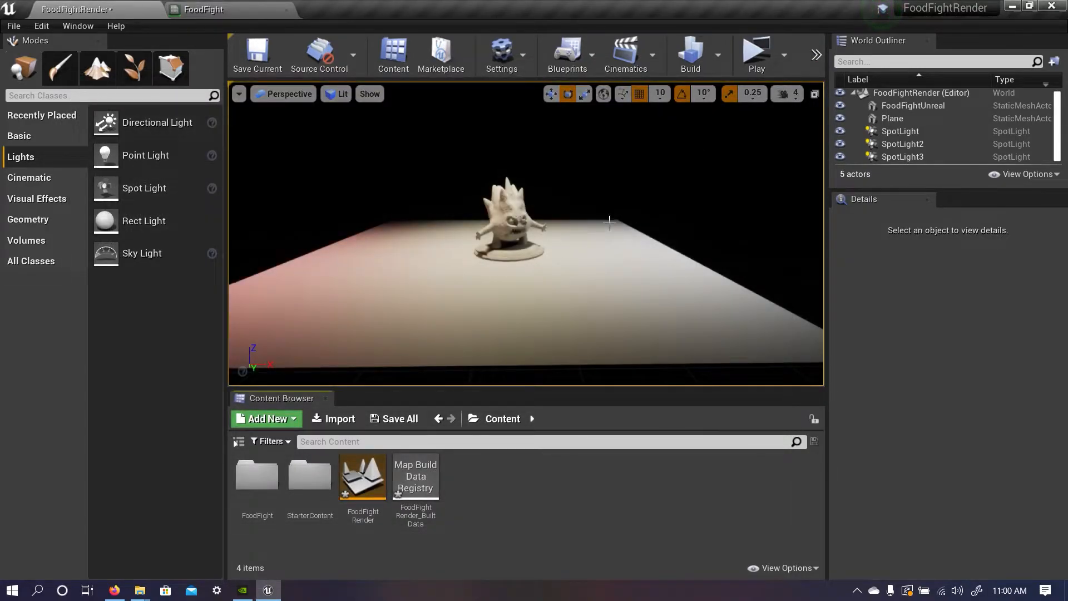
Add a level sequence named SequenceTest, saved in the Content folder.
{"action": "left_click", "coordinate": [643, 57]}
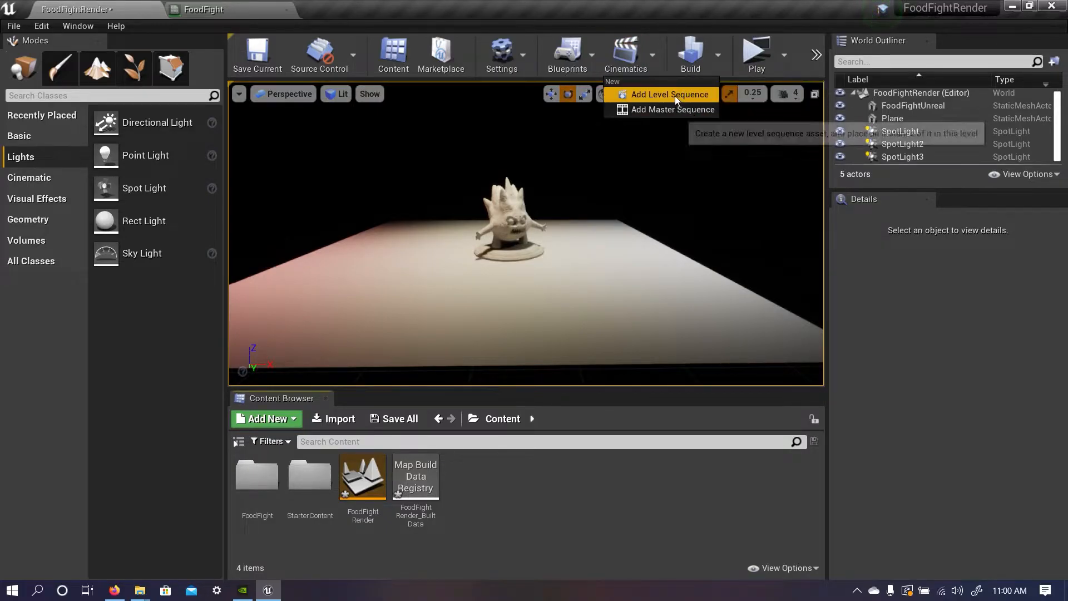
{"action": "left_click", "coordinate": [674, 96]}
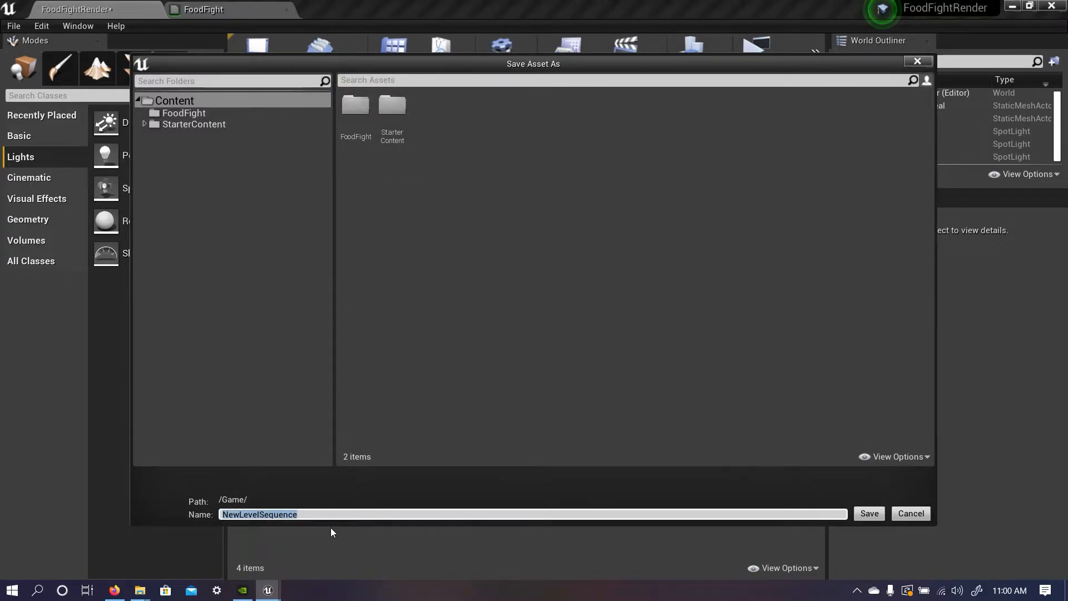
{"action": "key", "text": "BackSpace"}
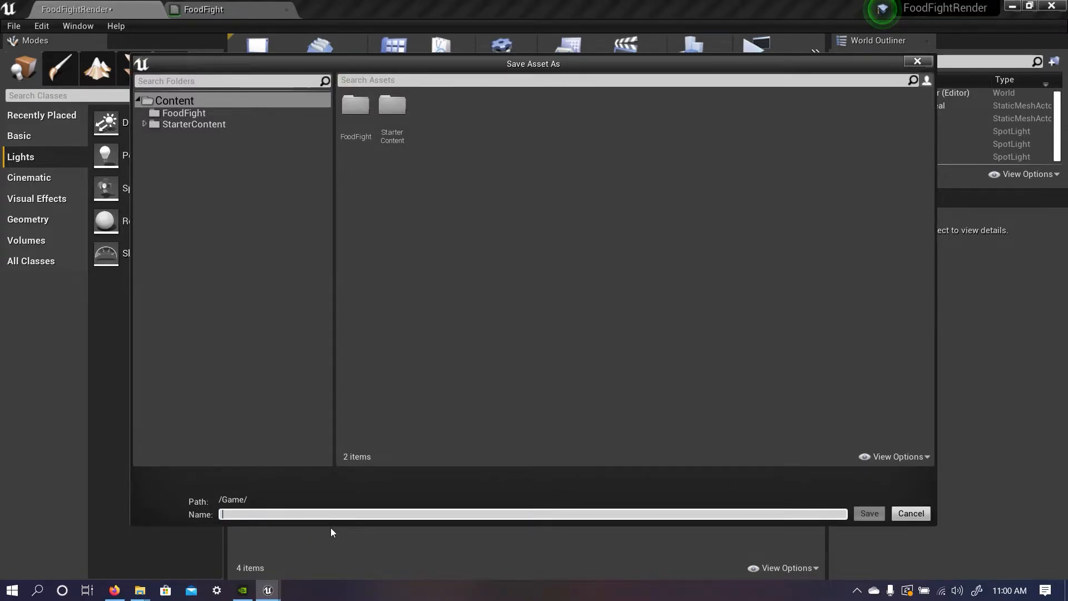
{"action": "type", "text": "Sequ"}
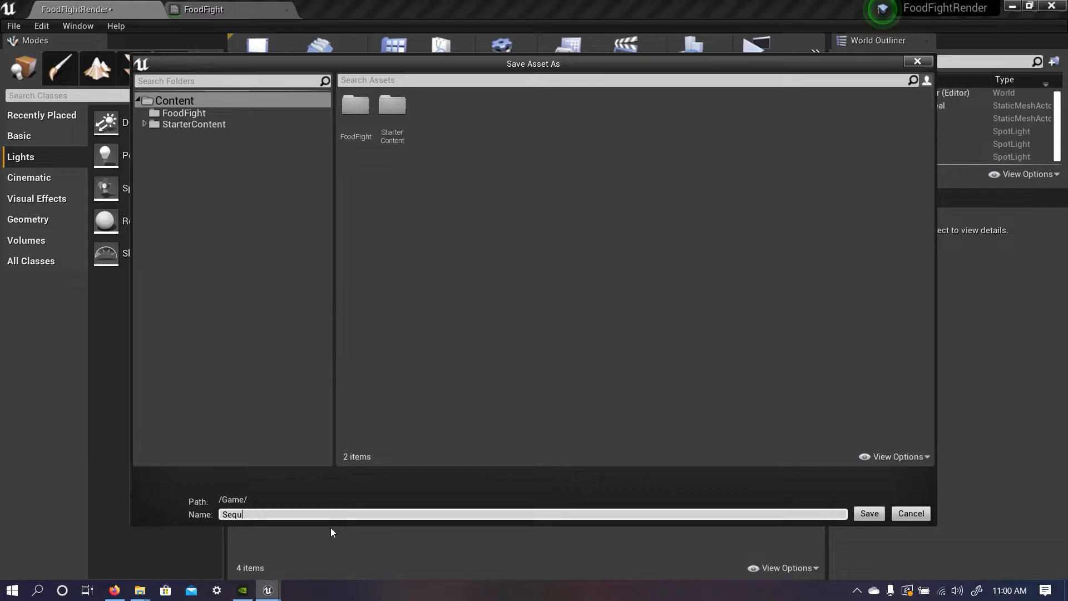
{"action": "type", "text": "enceTest"}
{"action": "left_click", "coordinate": [860, 515]}
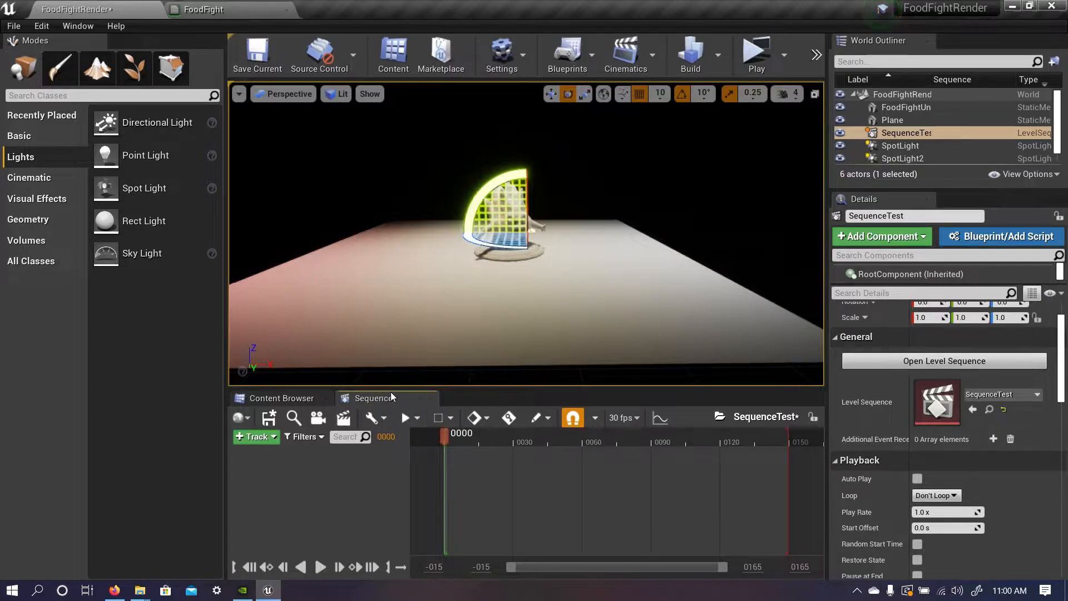
Undock the Sequencer panel and dock it back beside the Content Browser.
{"action": "left_click_drag", "start_coordinate": [385, 396], "coordinate": [436, 326]}
{"action": "left_click_drag", "start_coordinate": [282, 286], "coordinate": [372, 395]}
Add a cine camera to the SequenceTest sequence and rename it ShotCam1.
{"action": "left_click", "coordinate": [582, 183]}
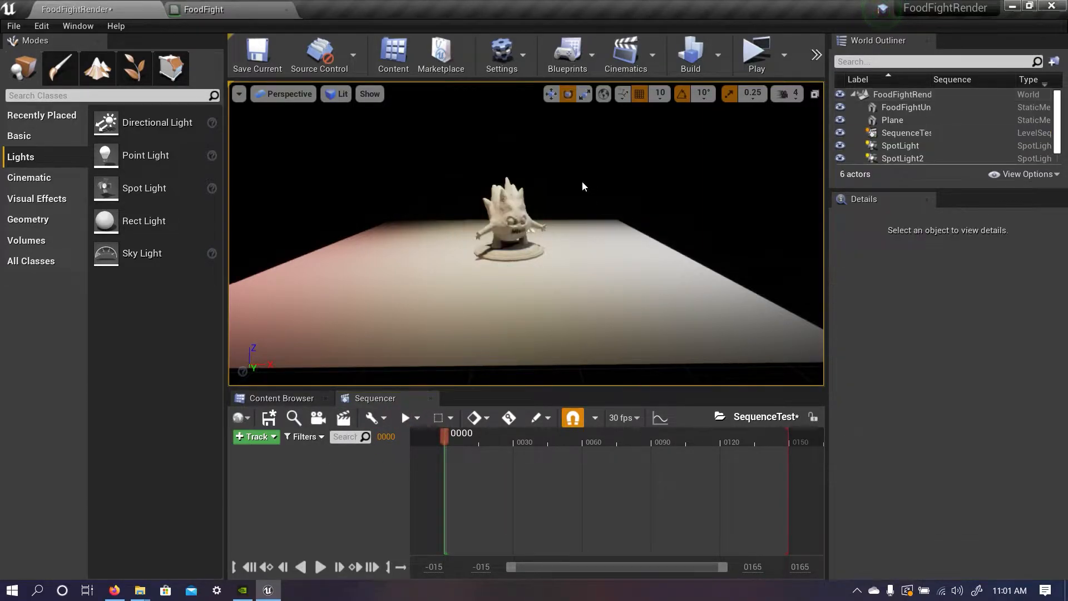
{"action": "left_click", "coordinate": [318, 420]}
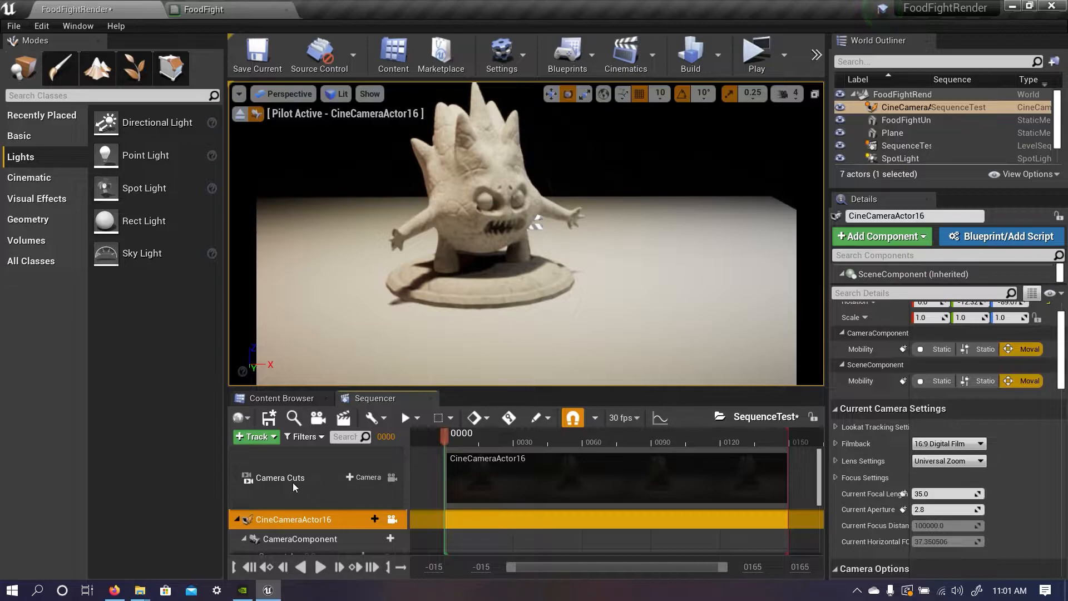
{"action": "double_click", "coordinate": [316, 519]}
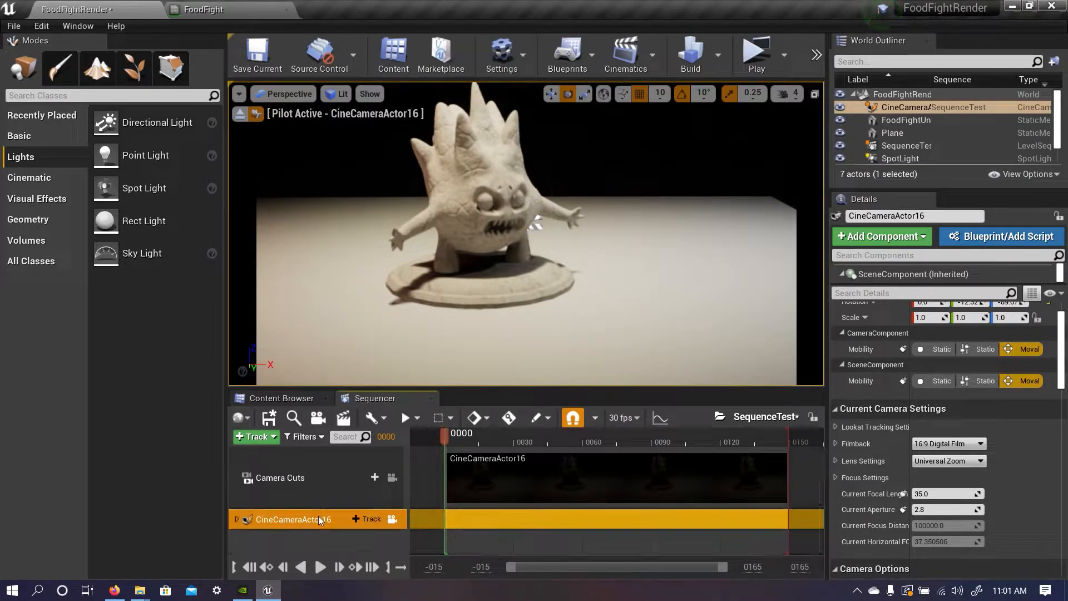
{"action": "double_click", "coordinate": [261, 518]}
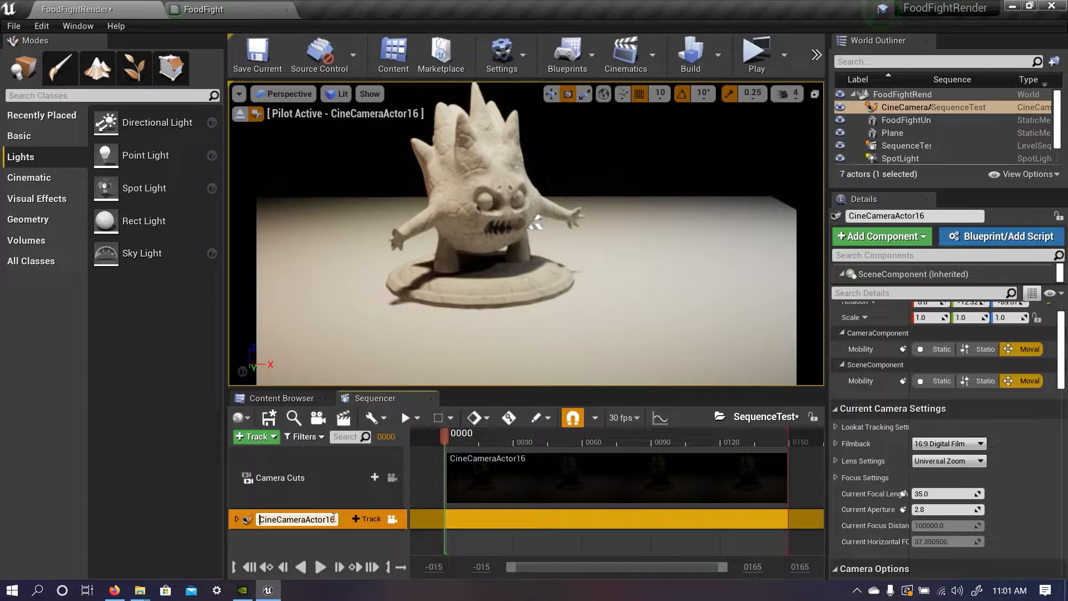
{"action": "left_click_drag", "start_coordinate": [334, 519], "coordinate": [265, 520]}
{"action": "type", "text": "S"}
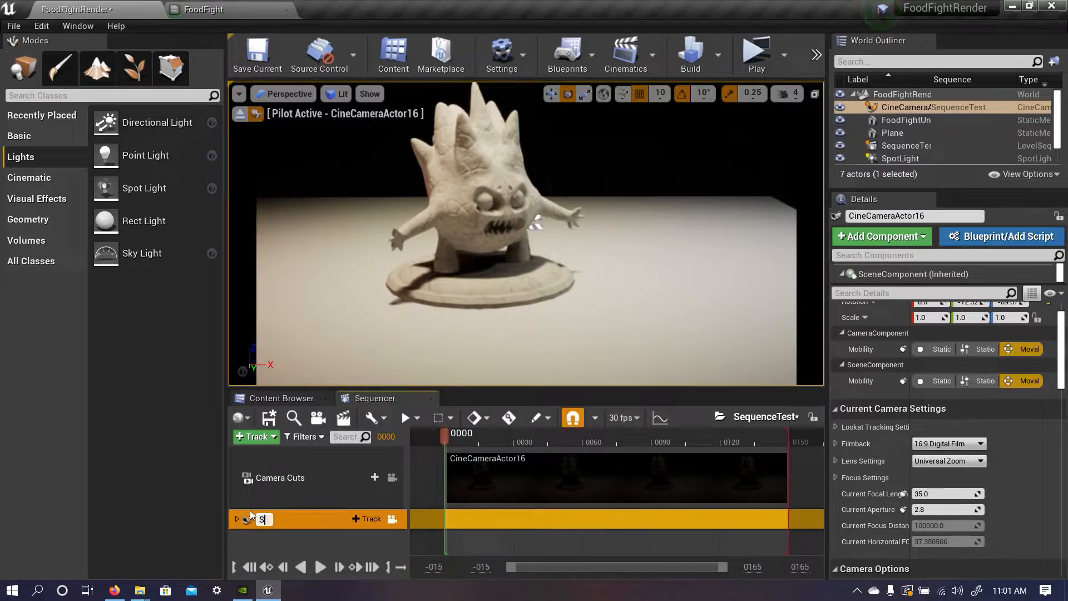
{"action": "type", "text": "hotCam1"}
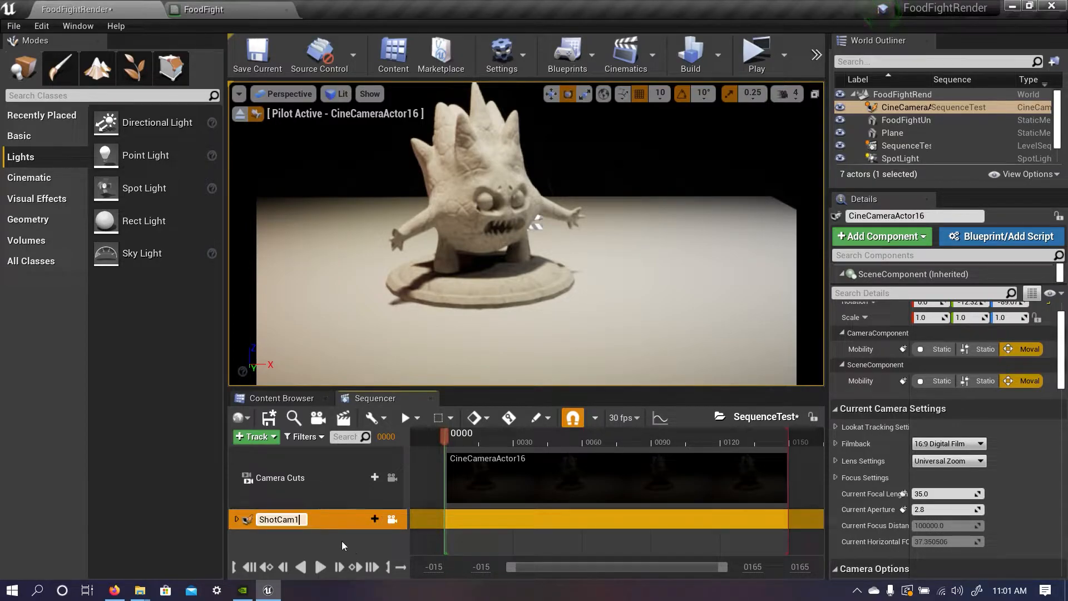
{"action": "left_click", "coordinate": [295, 498]}
{"action": "left_click", "coordinate": [266, 523]}
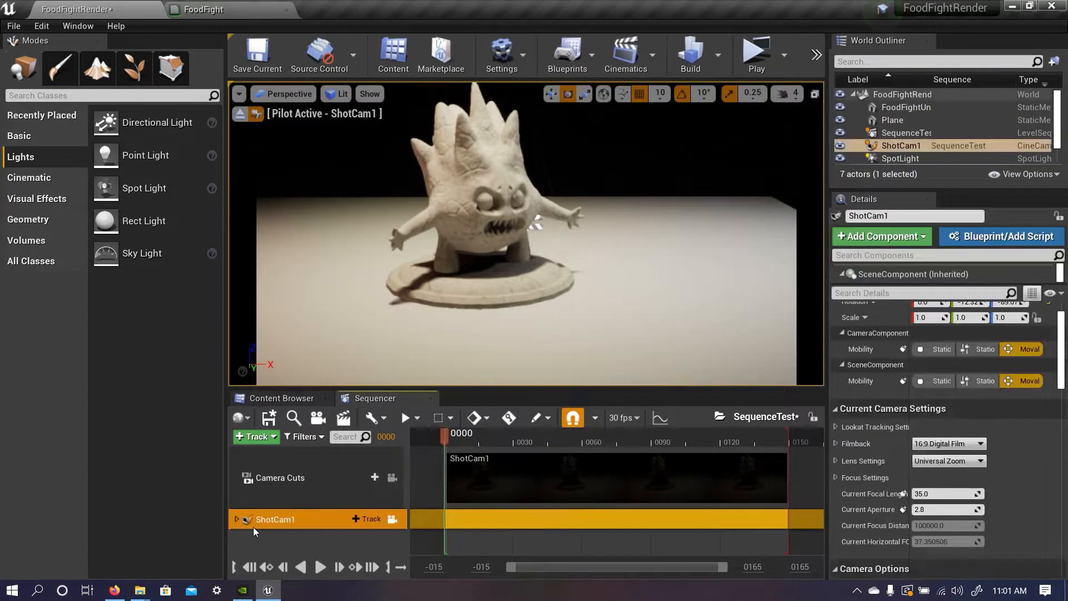
Reframe ShotCam1 to center the whole statue in the shot, and expand its tracks with a wider track list.
{"action": "left_click", "coordinate": [236, 519]}
{"action": "right_click_drag", "start_coordinate": [446, 309], "coordinate": [439, 303]}
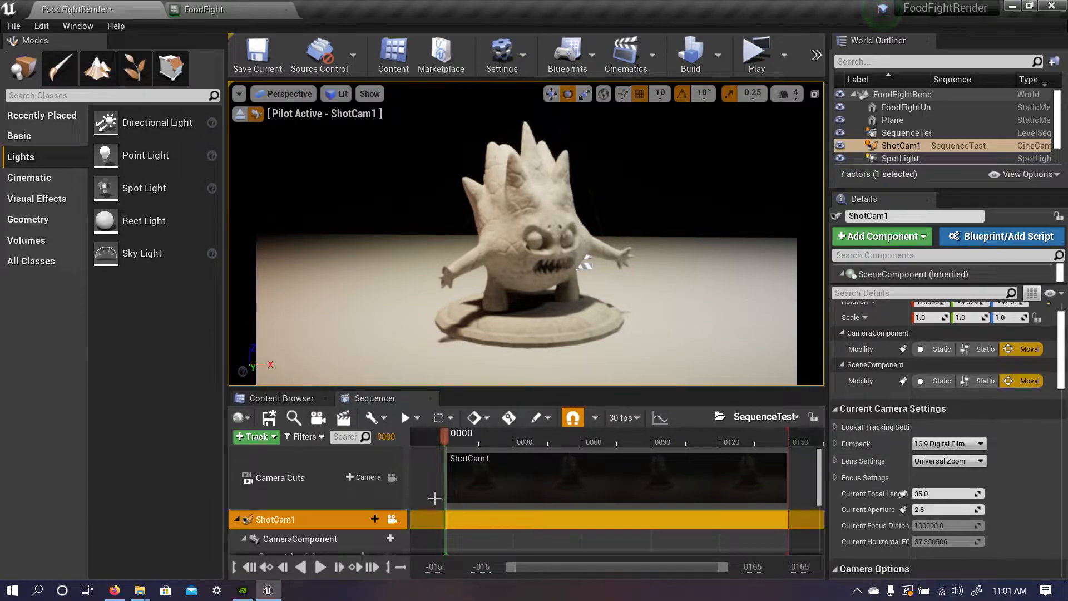
{"action": "scroll", "coordinate": [383, 497], "scroll_direction": "down", "scroll_amount": 2}
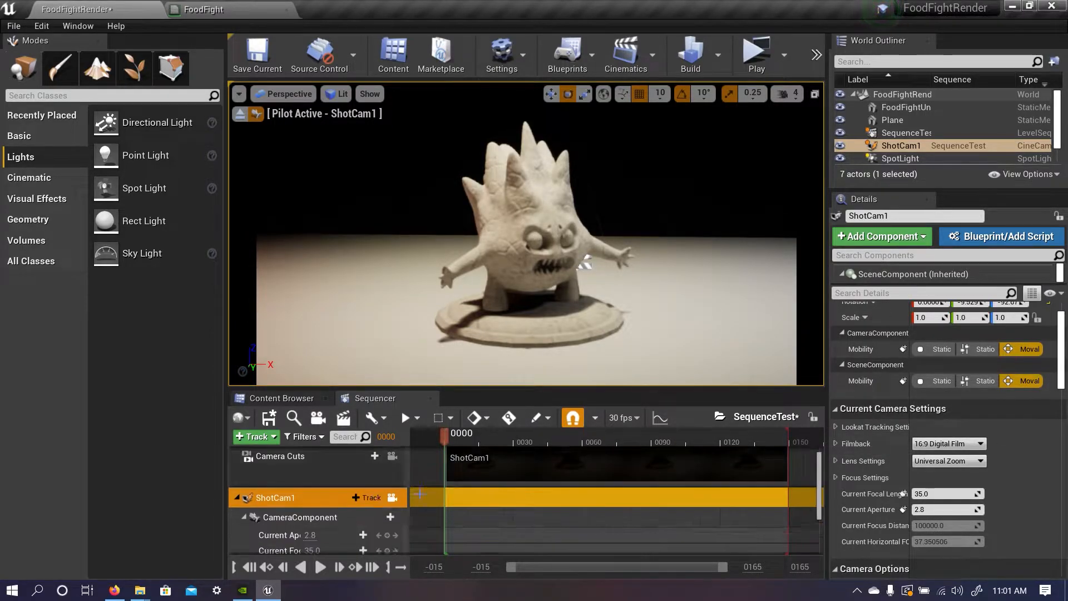
{"action": "scroll", "coordinate": [401, 482], "scroll_direction": "down", "scroll_amount": 1}
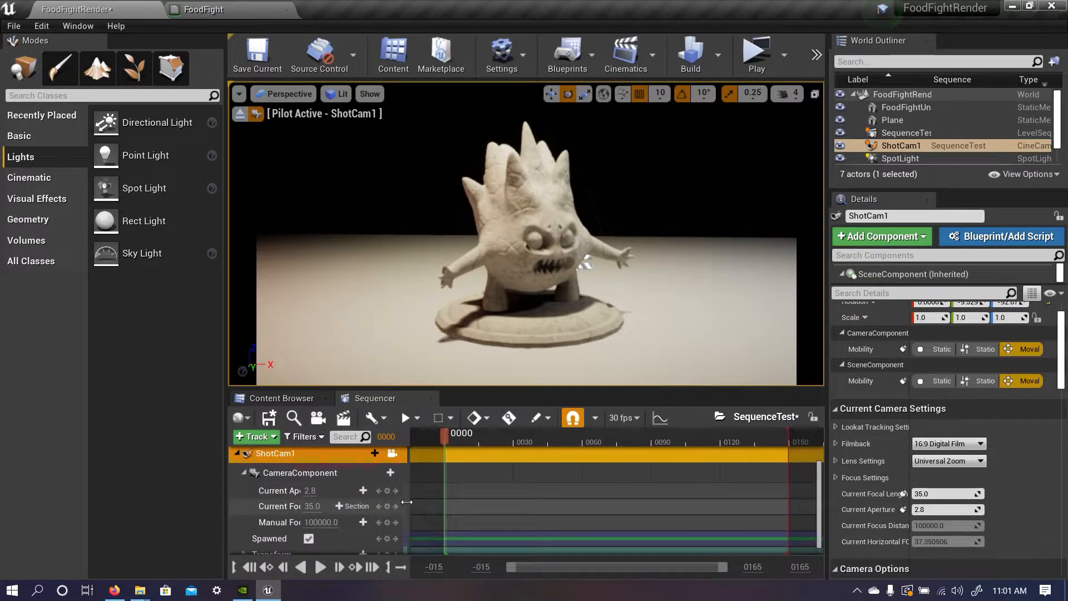
{"action": "left_click_drag", "start_coordinate": [407, 502], "coordinate": [471, 502]}
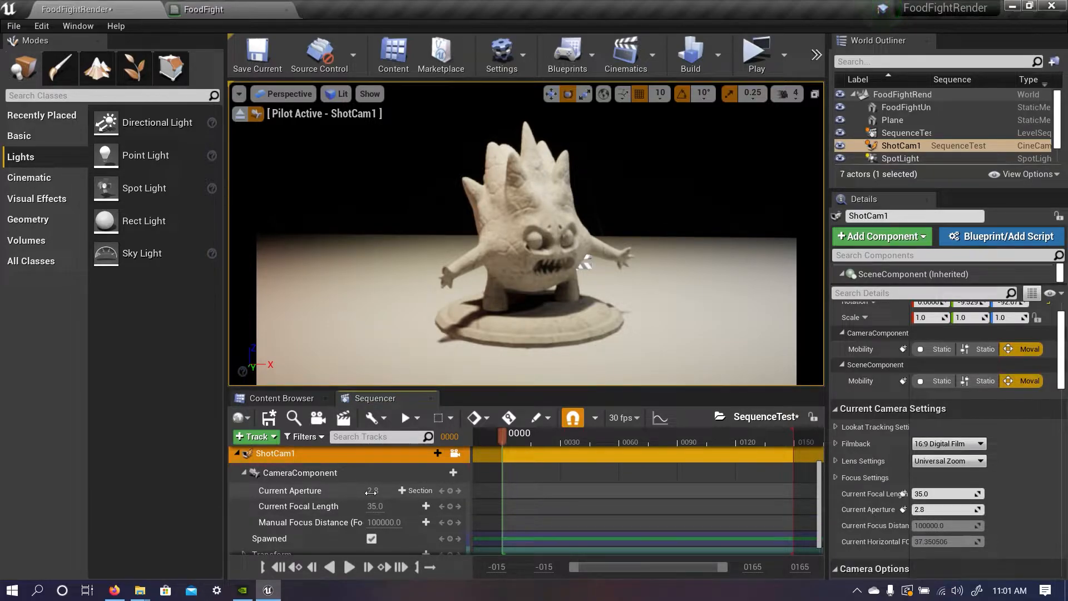
Raise ShotCam1's current aperture to 100 in the sequence's camera tracks.
{"action": "left_click_drag", "start_coordinate": [384, 490], "coordinate": [420, 491]}
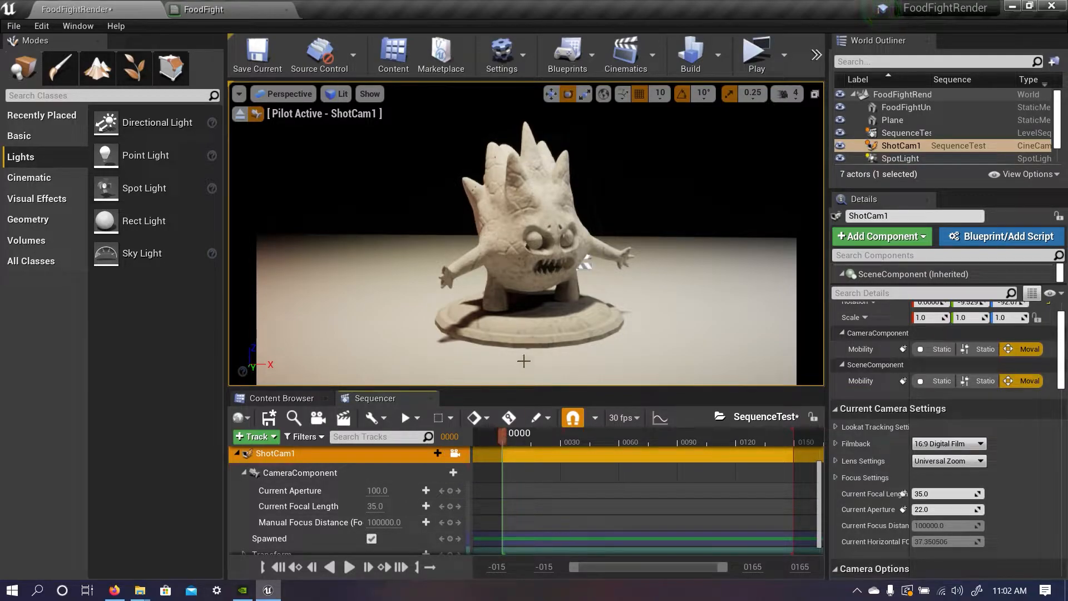
{"action": "scroll", "coordinate": [485, 491], "scroll_direction": "down", "scroll_amount": 1}
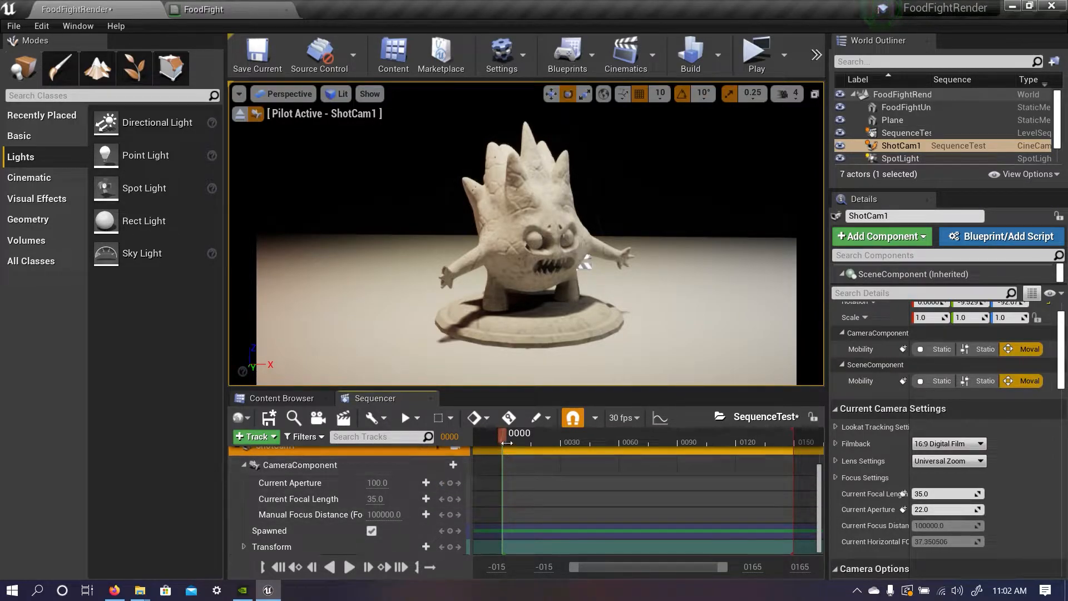
{"action": "scroll", "coordinate": [374, 489], "scroll_direction": "up", "scroll_amount": 1}
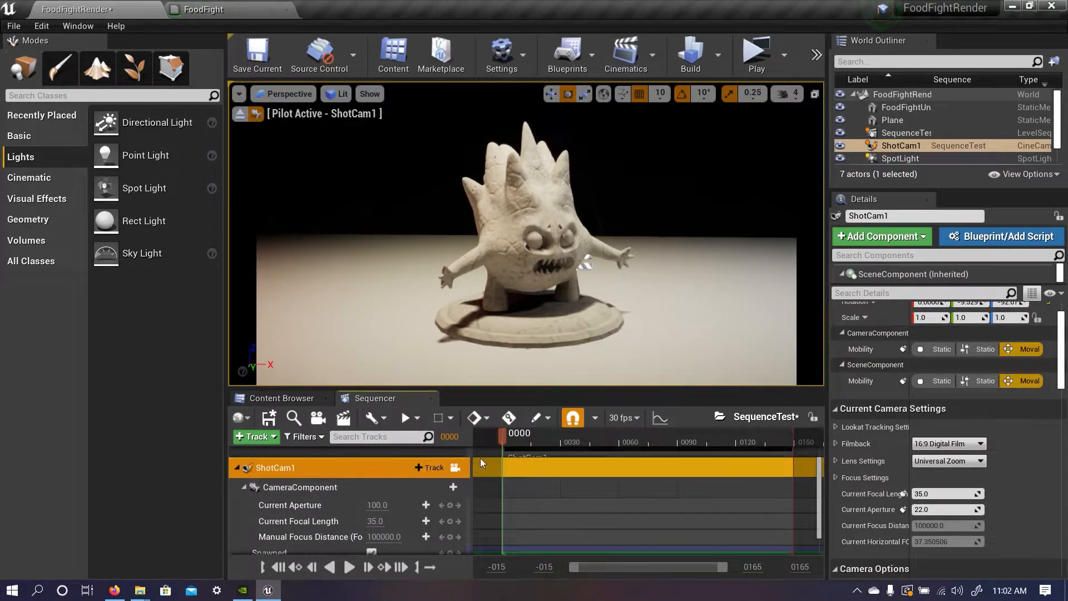
{"action": "scroll", "coordinate": [492, 503], "scroll_direction": "down", "scroll_amount": 1}
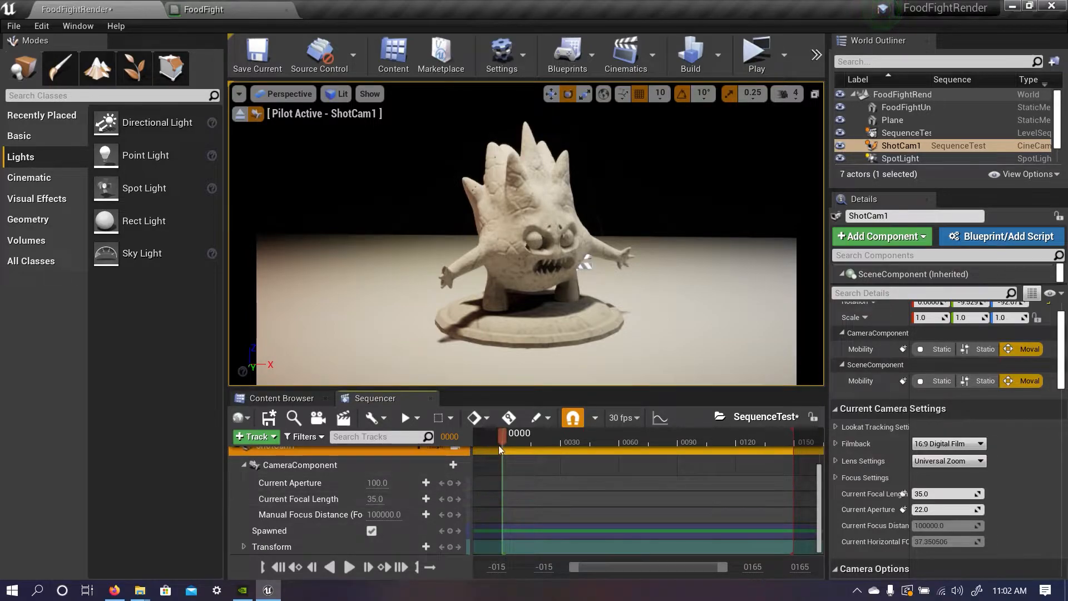
Pull ShotCam1 back from the statue and key its transform at frame 0.
{"action": "scroll", "coordinate": [530, 337], "scroll_direction": "down", "scroll_amount": 7}
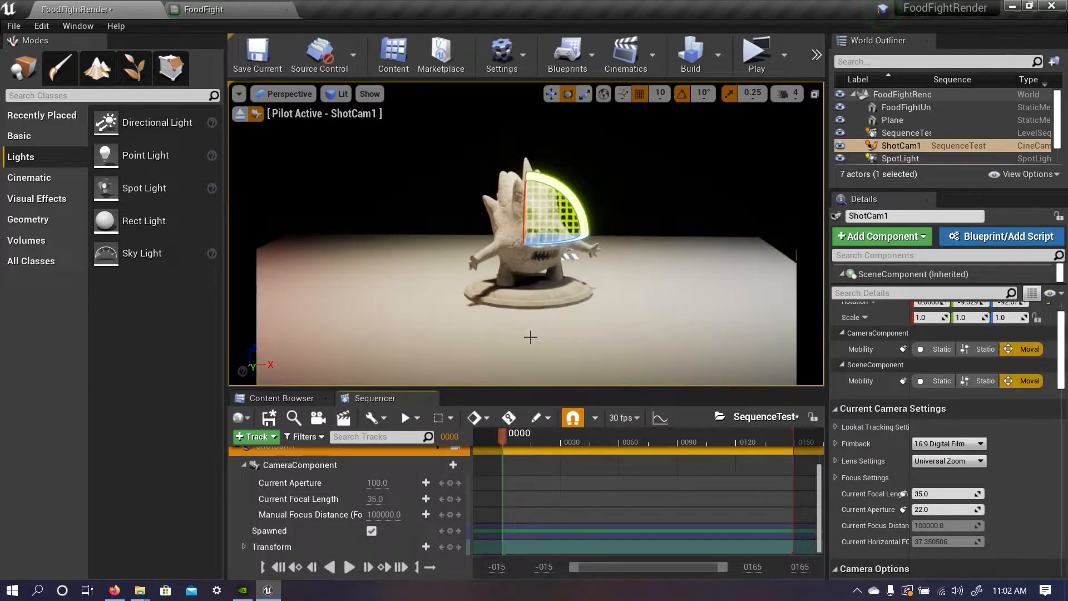
{"action": "scroll", "coordinate": [530, 337], "scroll_direction": "up", "scroll_amount": 2}
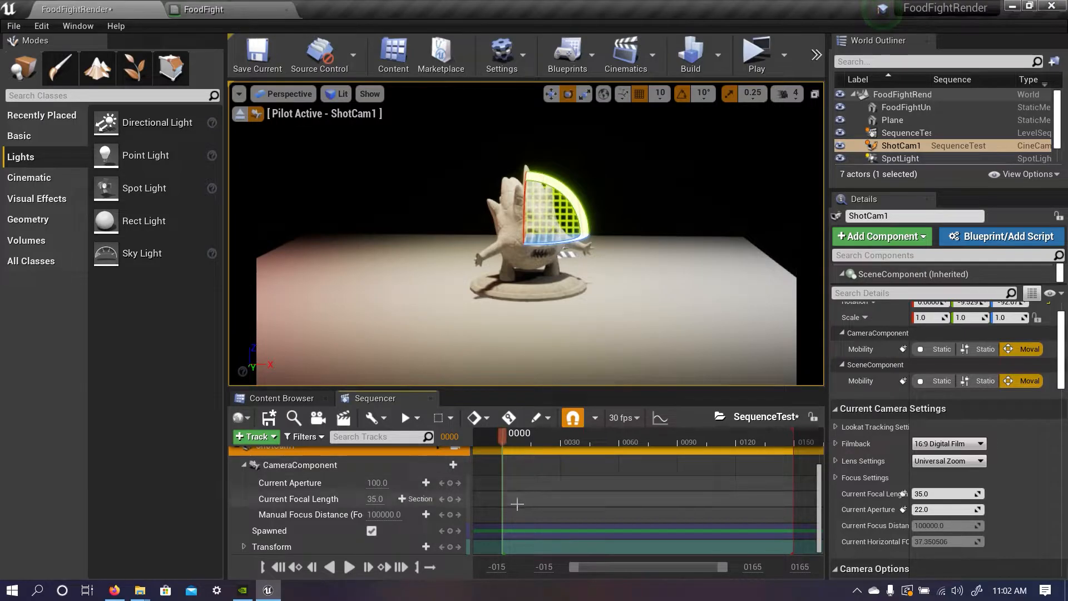
{"action": "key", "text": "s"}
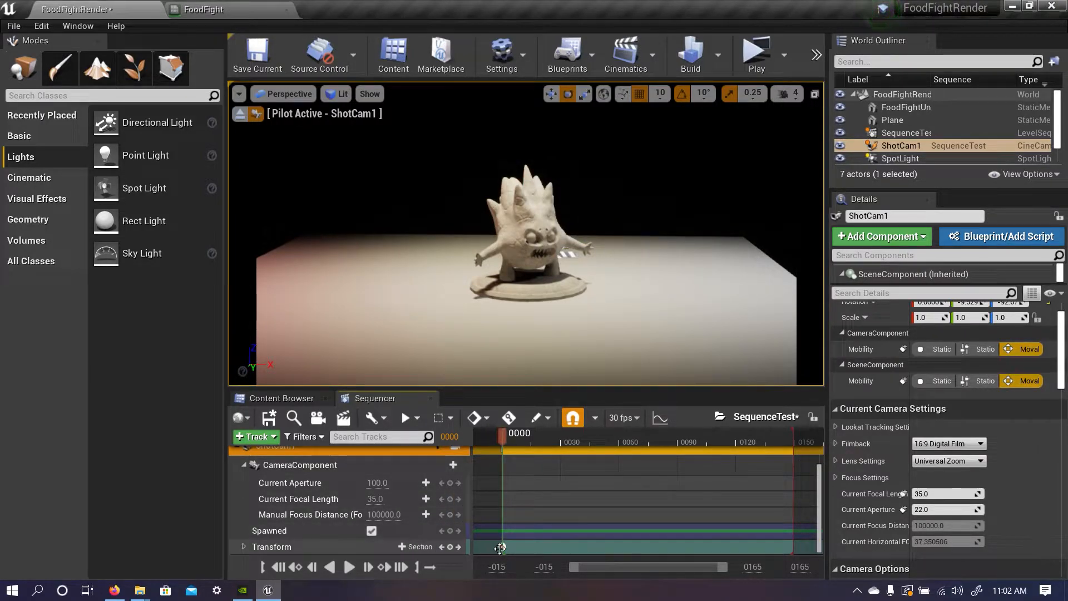
At frame 147, move ShotCam1 closer and around to the statue's side, and key its transform there.
{"action": "left_click_drag", "start_coordinate": [506, 436], "coordinate": [791, 481]}
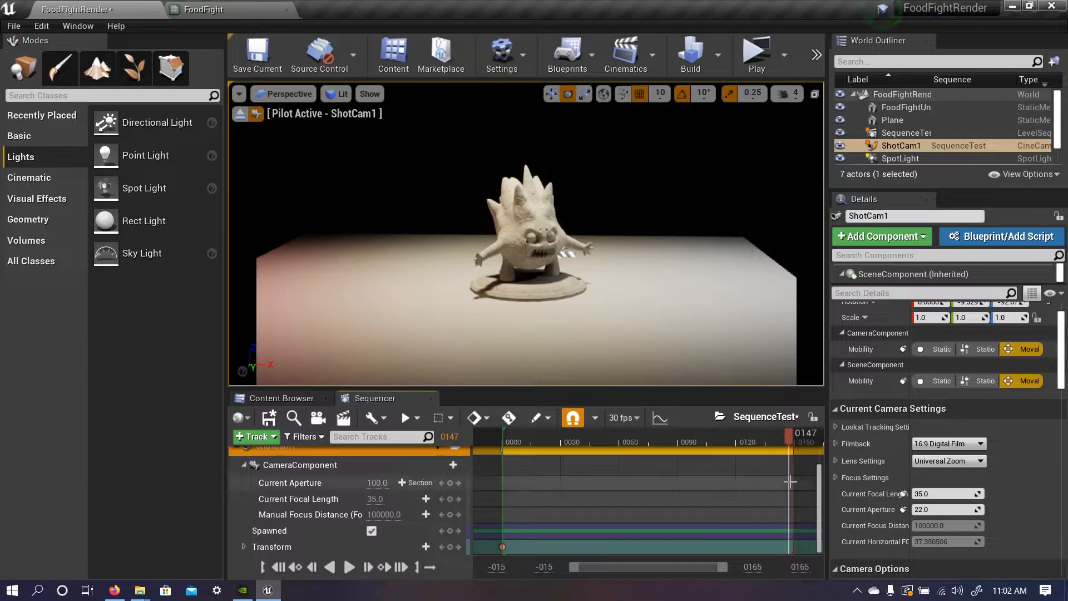
{"action": "key", "text": "w"}
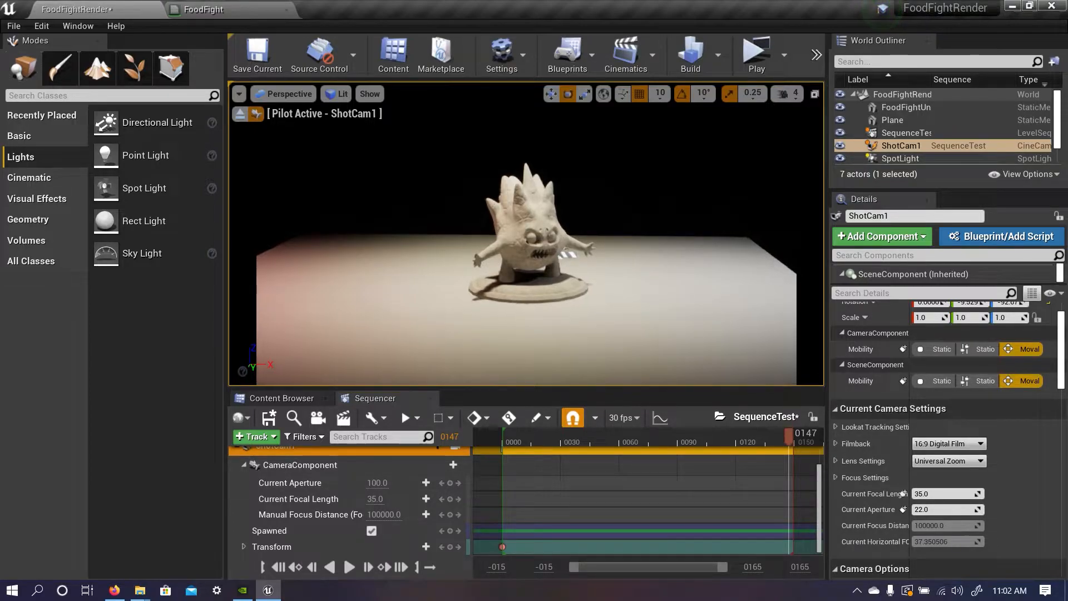
{"action": "key", "text": "a"}
{"action": "right_click_drag", "start_coordinate": [526, 233], "coordinate": [569, 232]}
{"action": "key", "text": "w"}
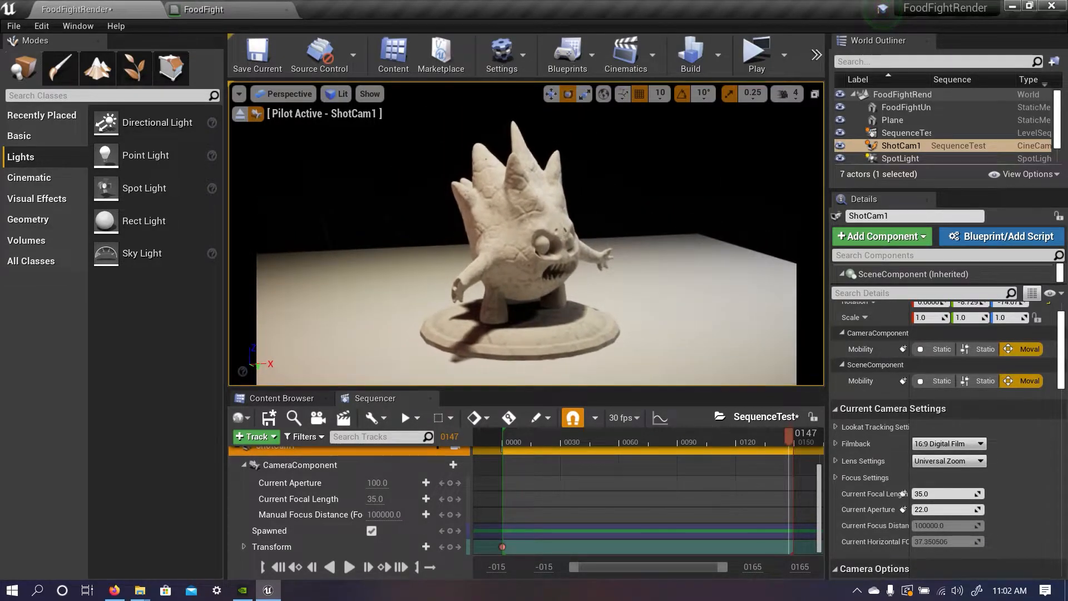
{"action": "key", "text": "s"}
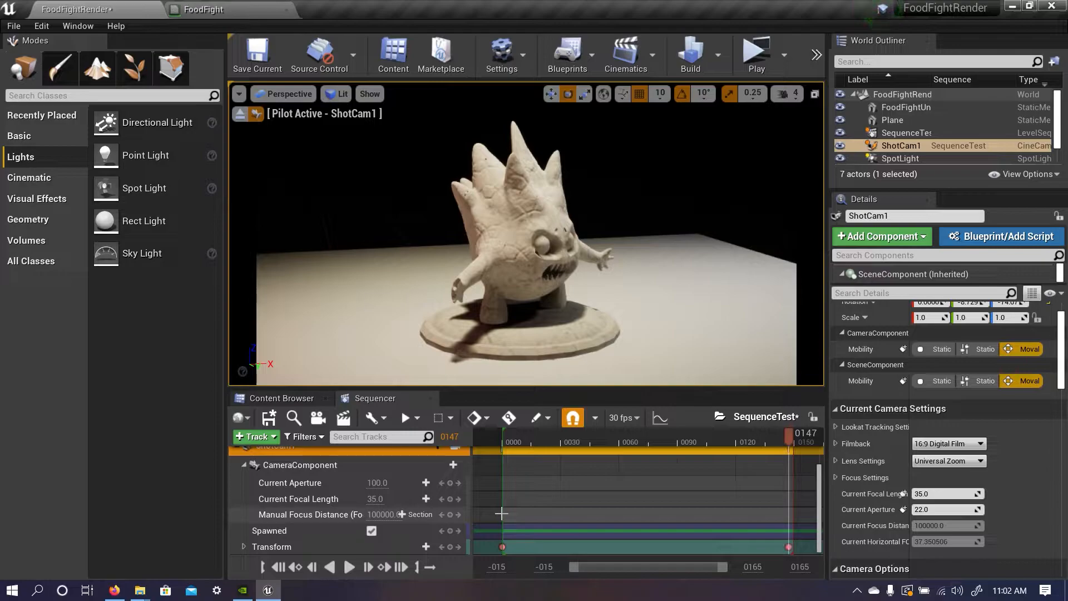
Scrub back to frame 69 to preview the camera move, and select the Camera Cuts track.
{"action": "left_click_drag", "start_coordinate": [789, 440], "coordinate": [637, 465]}
{"action": "scroll", "coordinate": [637, 473], "scroll_direction": "up", "scroll_amount": 3}
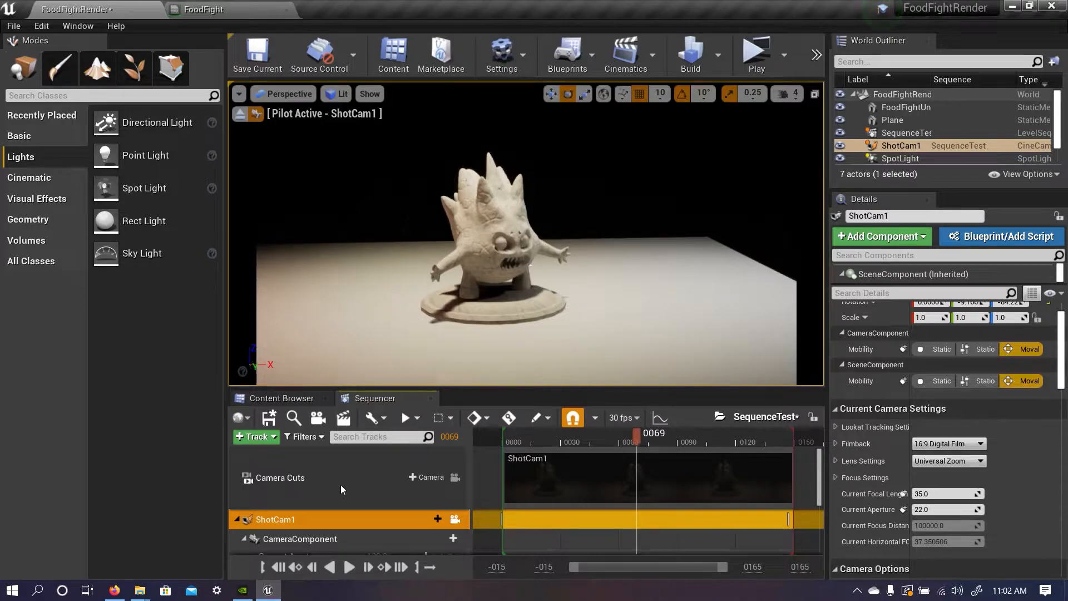
{"action": "left_click", "coordinate": [356, 480]}
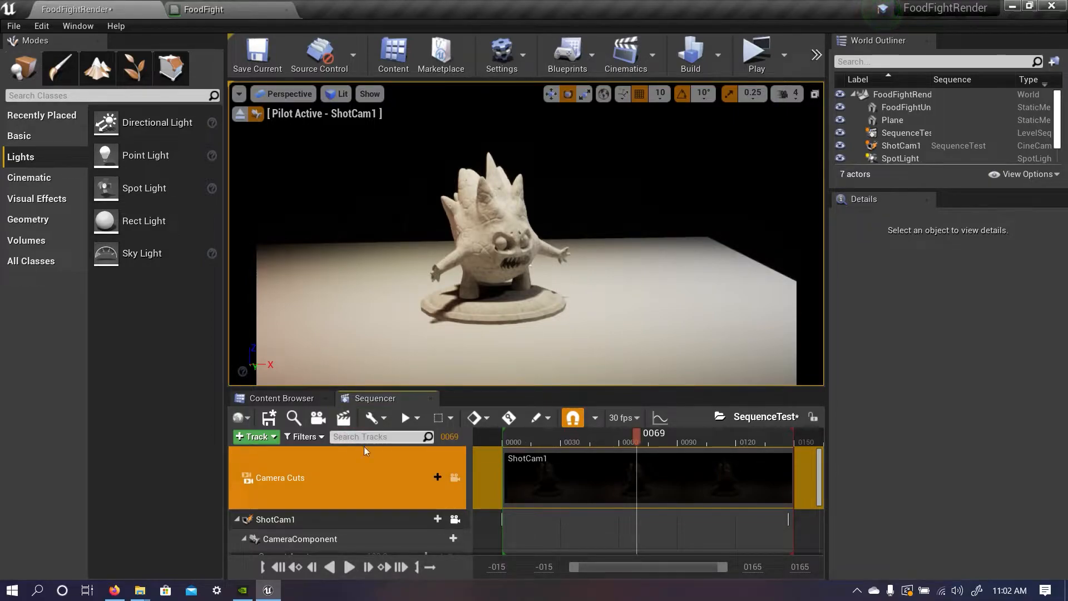
Open the movie render settings for the sequence and review the available image output formats.
{"action": "left_click", "coordinate": [342, 422]}
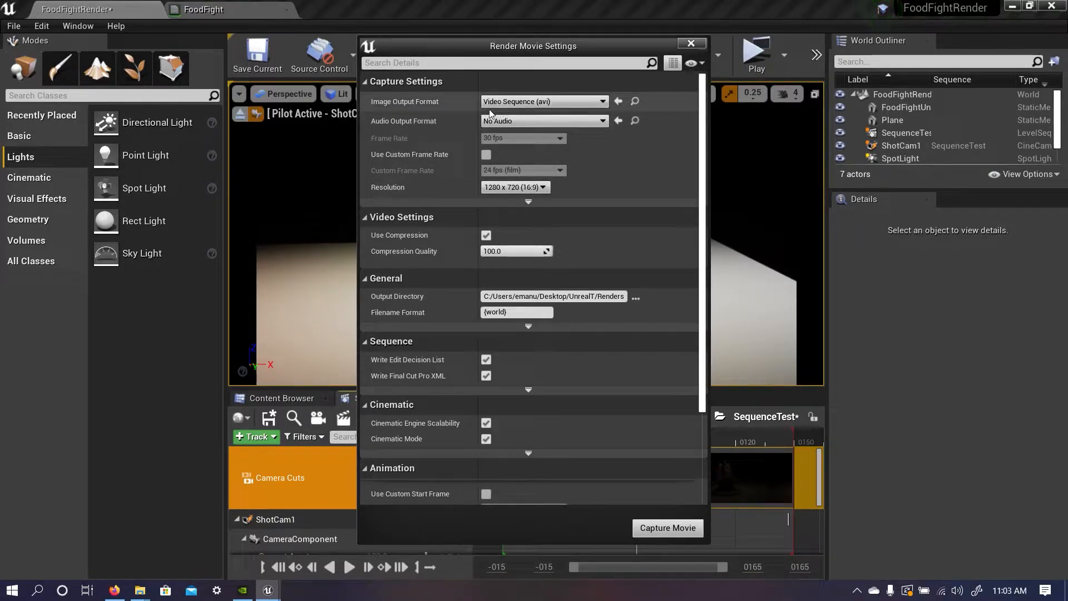
{"action": "left_click", "coordinate": [574, 102]}
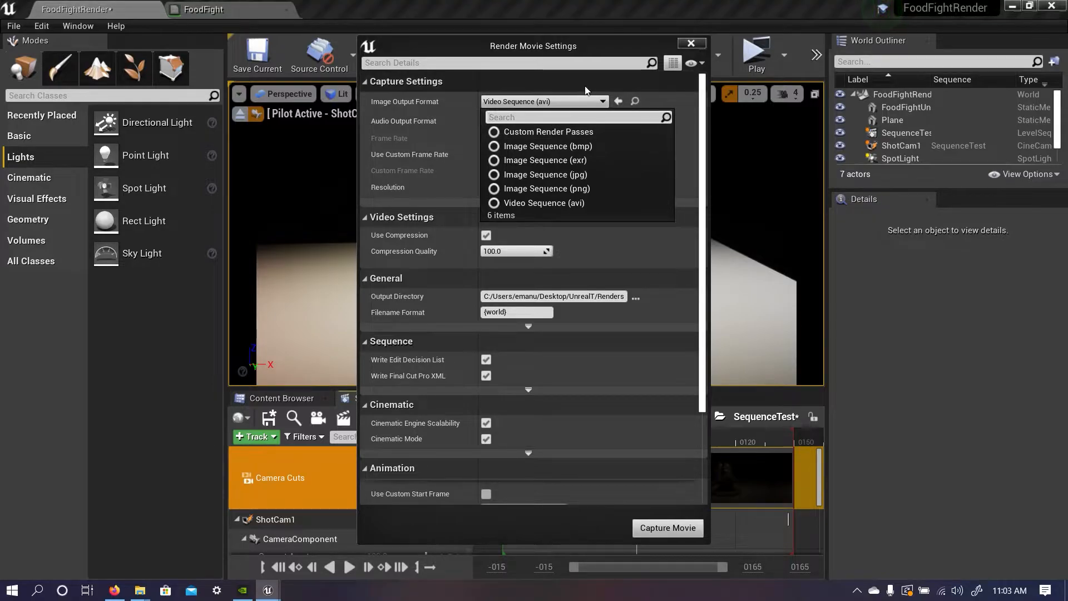
{"action": "left_click", "coordinate": [466, 81]}
{"action": "left_click", "coordinate": [363, 83]}
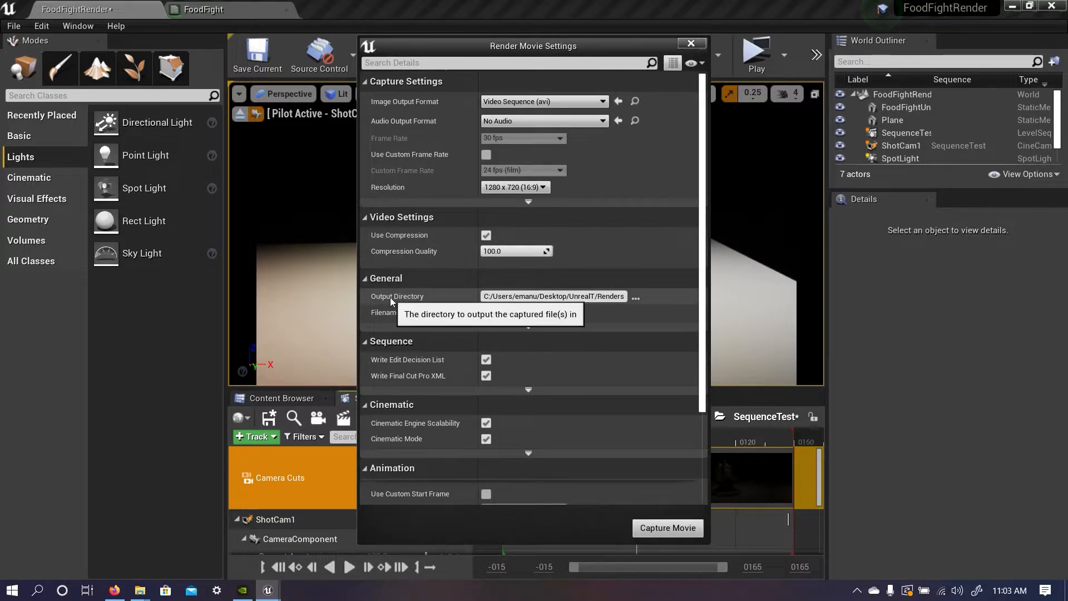
Choose the UnrealT/Renders folder as the output directory and capture the movie, saving the level, built data and SequenceTest.
{"action": "left_click", "coordinate": [635, 298]}
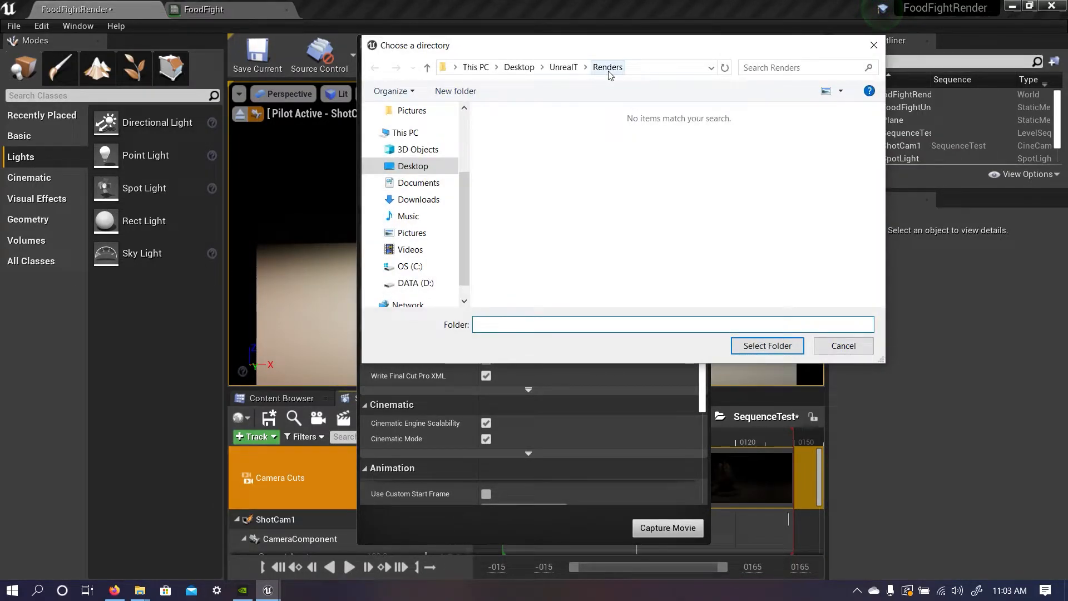
{"action": "left_click", "coordinate": [767, 346]}
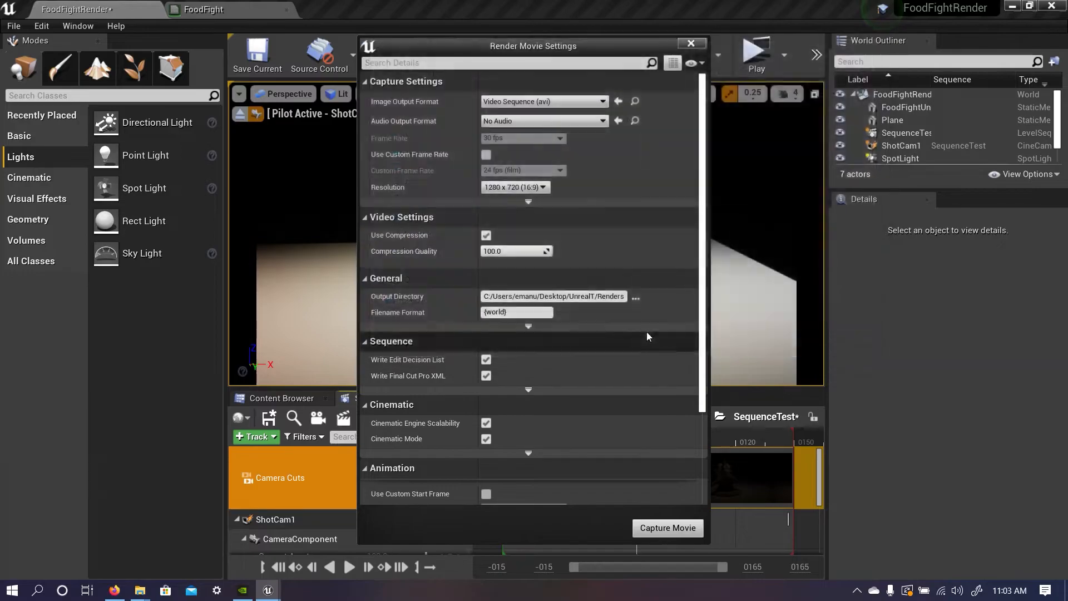
{"action": "scroll", "coordinate": [573, 366], "scroll_direction": "down", "scroll_amount": 2}
{"action": "scroll", "coordinate": [572, 368], "scroll_direction": "down", "scroll_amount": 4}
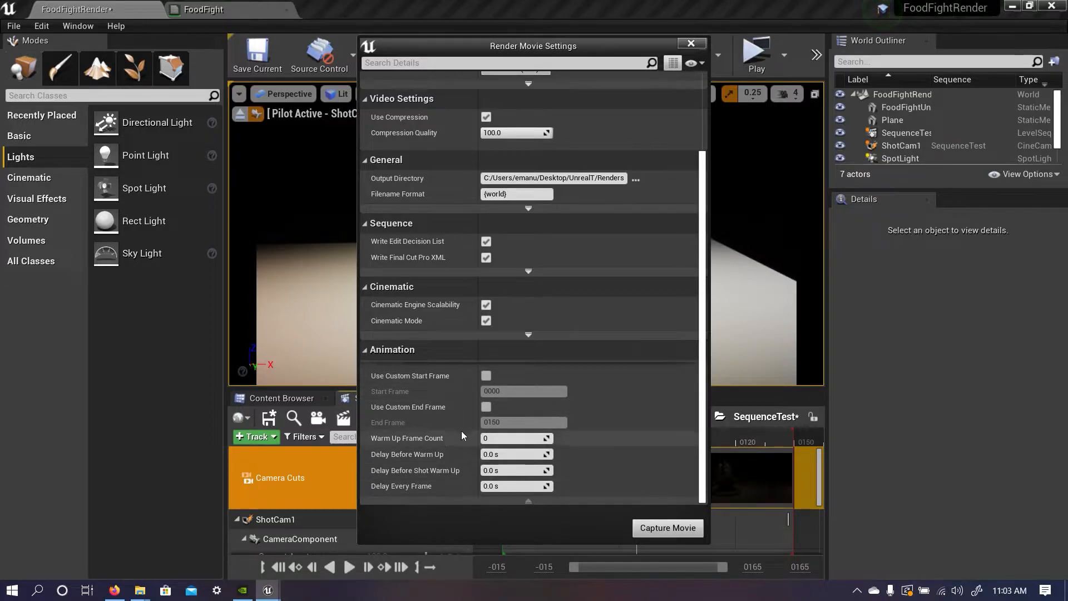
{"action": "left_click", "coordinate": [663, 532]}
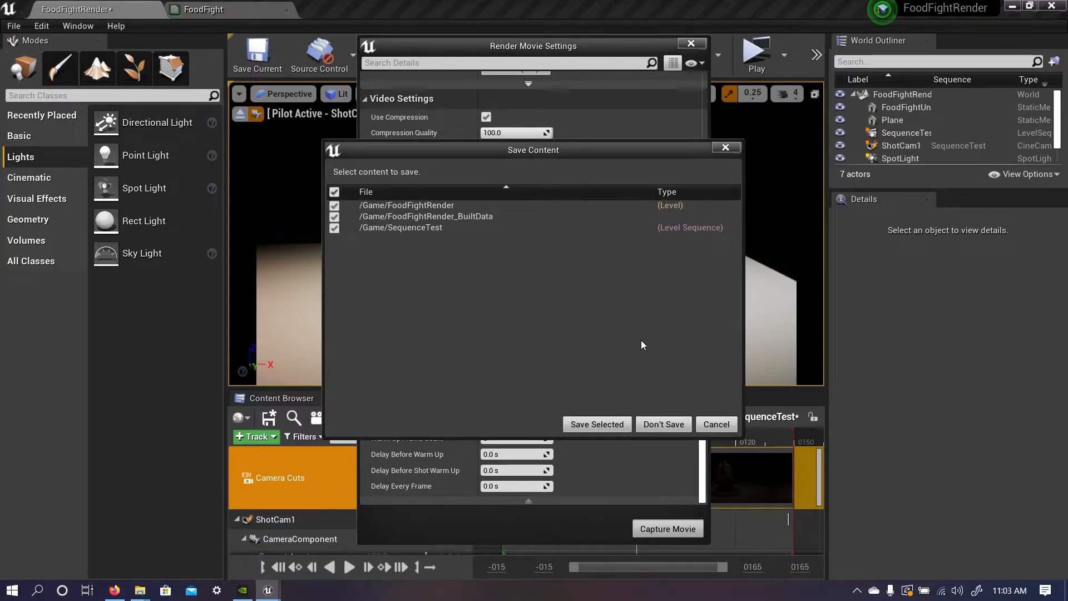
{"action": "left_click", "coordinate": [609, 424]}
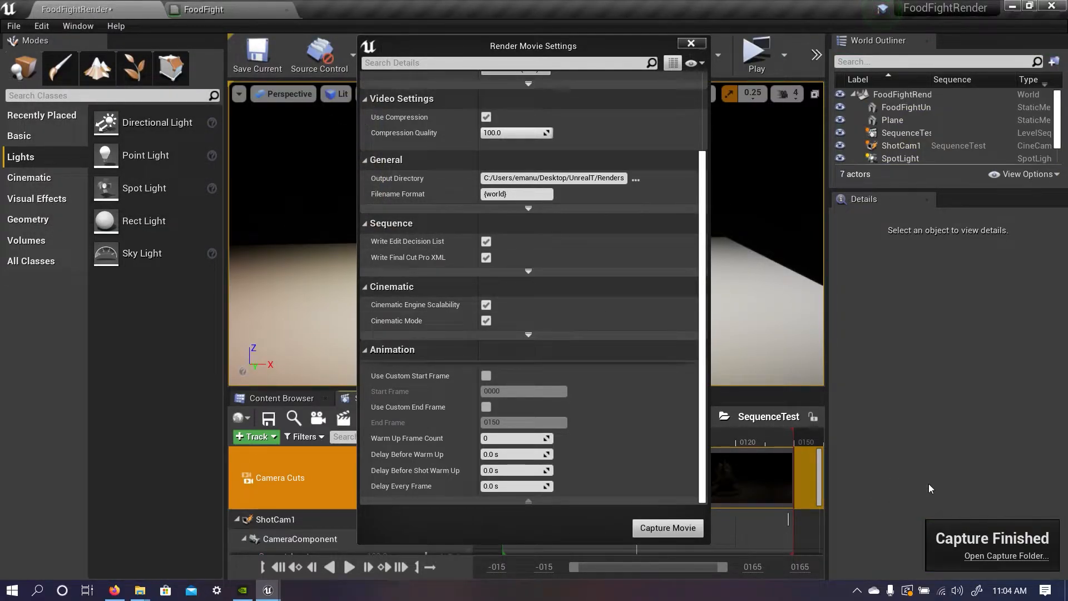
Play the captured FoodFightRender video from the capture folder, and close the player, folder and render settings.
{"action": "left_click", "coordinate": [996, 557]}
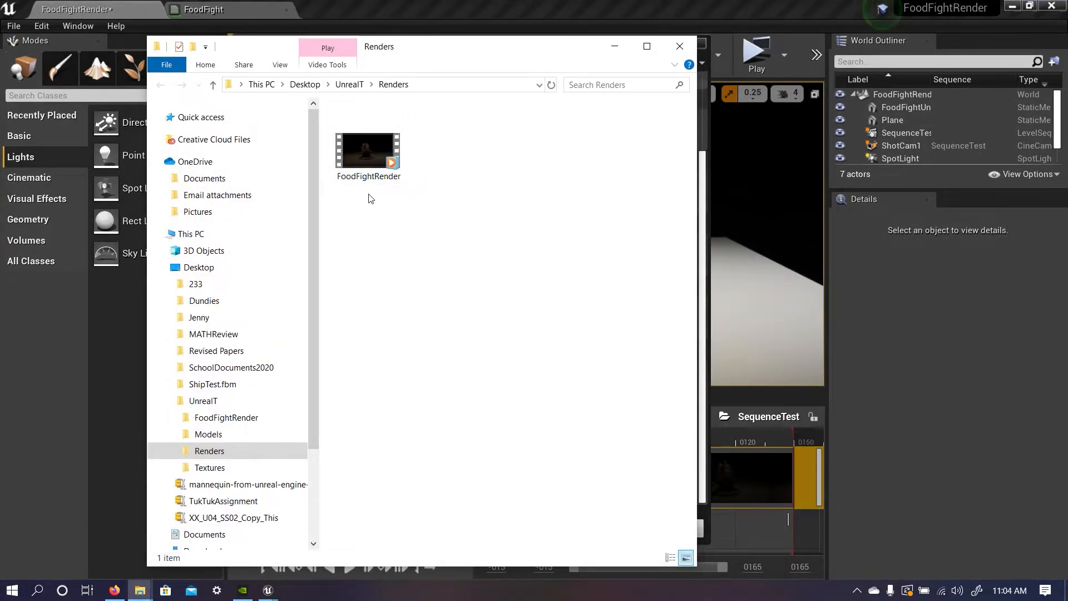
{"action": "double_click", "coordinate": [368, 151]}
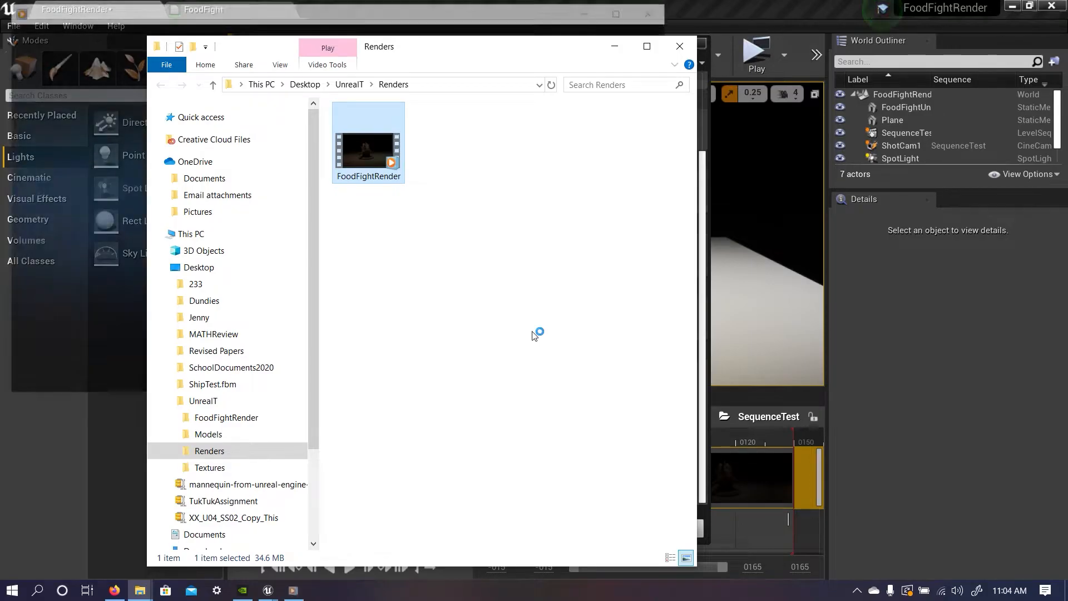
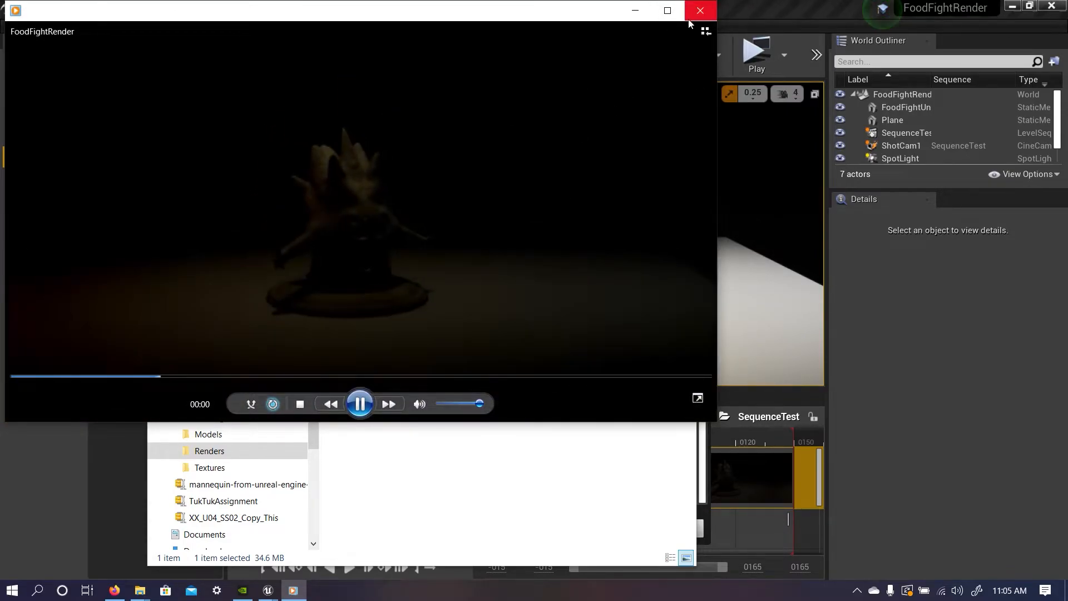
{"action": "left_click", "coordinate": [701, 10]}
{"action": "left_click", "coordinate": [679, 47]}
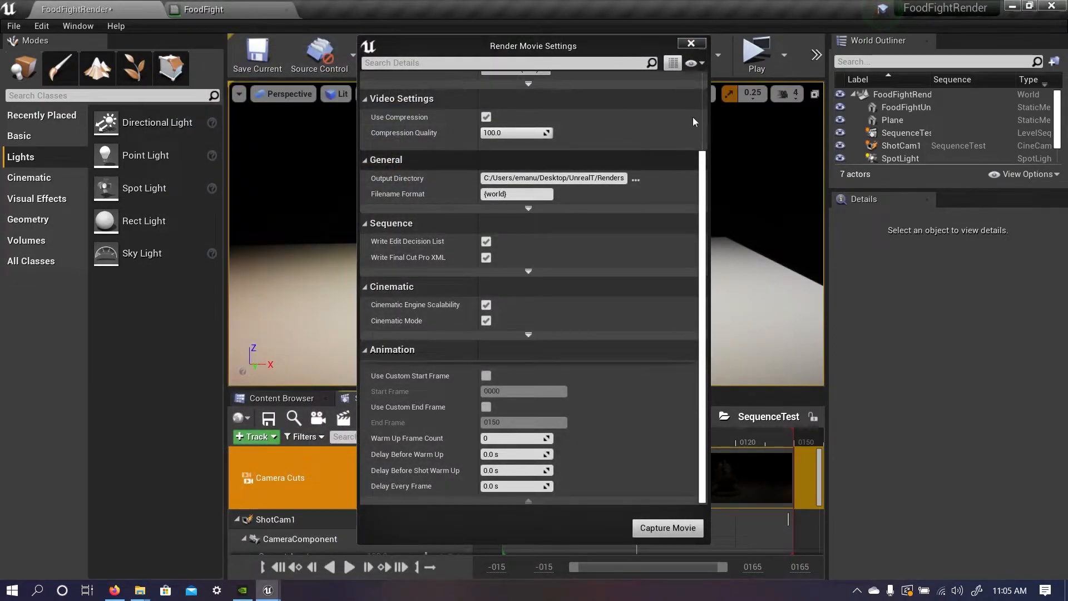
{"action": "left_click", "coordinate": [701, 44]}
{"action": "right_click_drag", "start_coordinate": [600, 272], "coordinate": [577, 272]}
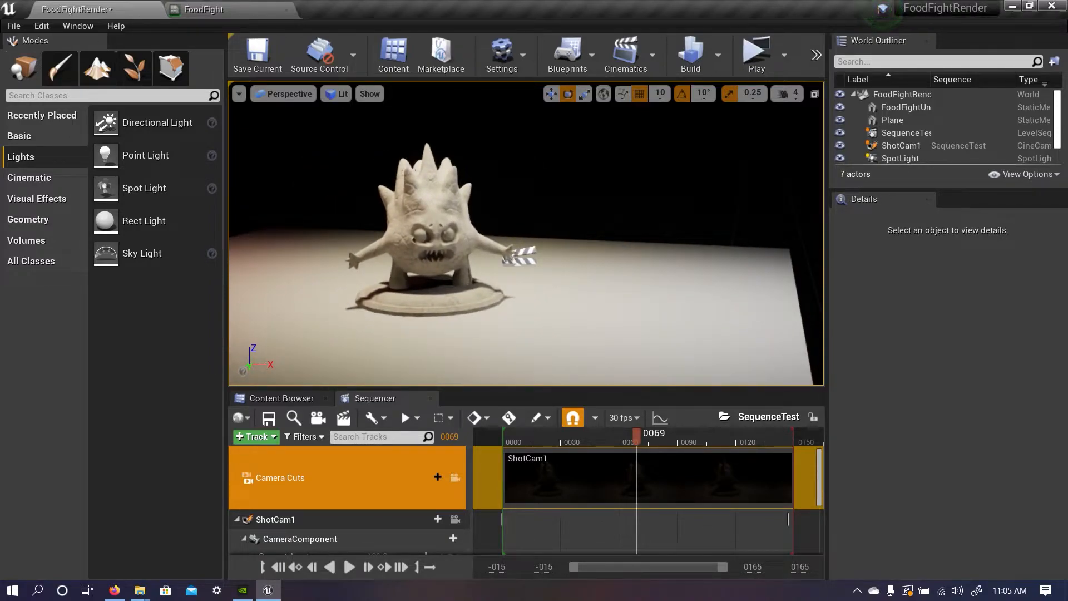
{"action": "right_click_drag", "start_coordinate": [577, 272], "coordinate": [599, 283]}
{"action": "key", "text": "w"}
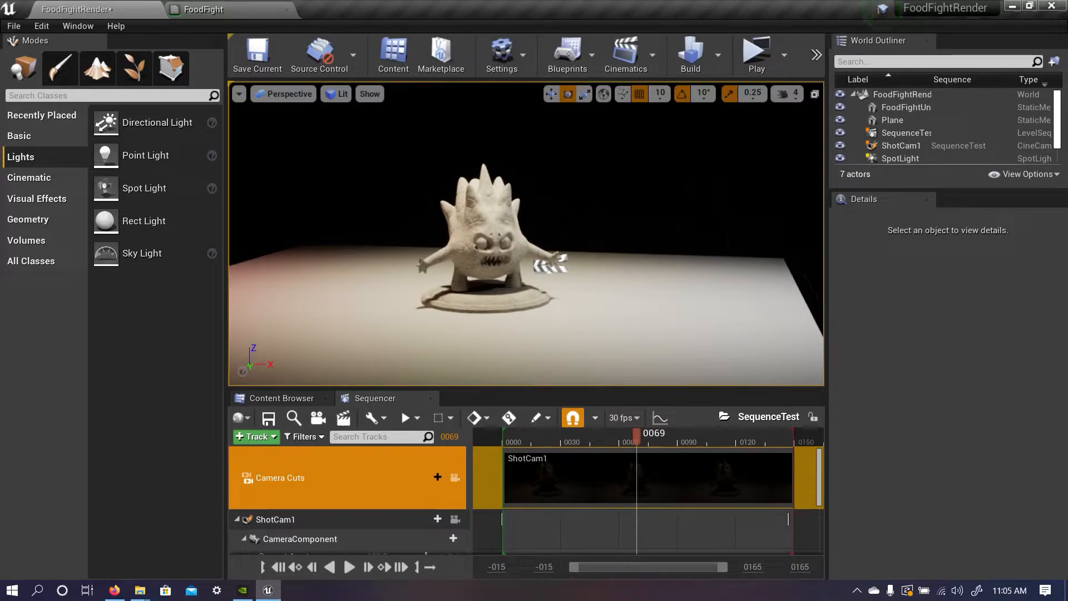
{"action": "right_click_drag", "start_coordinate": [598, 283], "coordinate": [591, 280]}
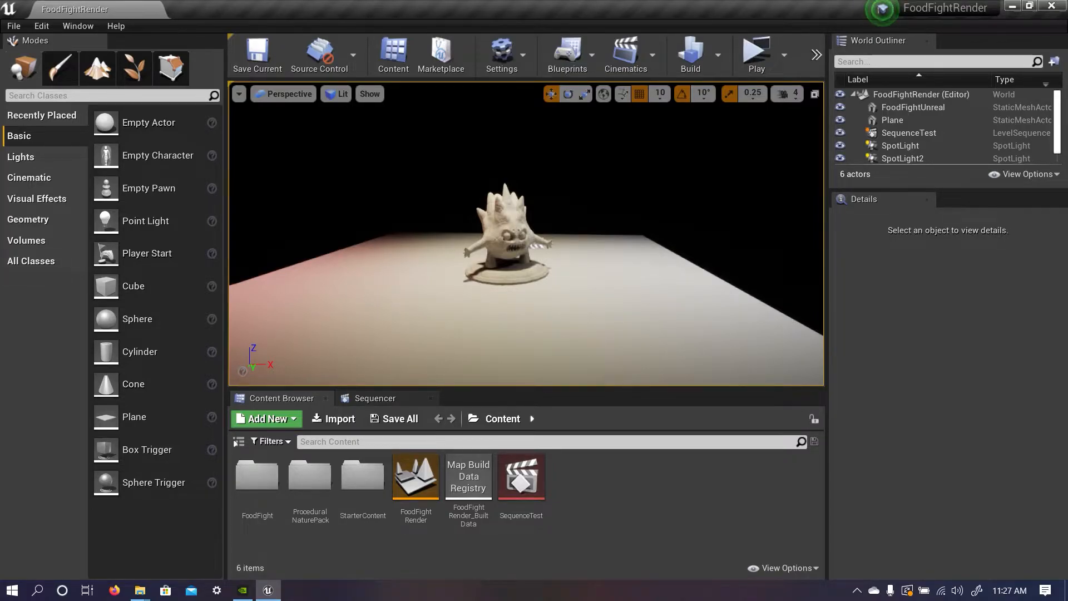
{"action": "key", "text": "w"}
{"action": "key", "text": "s"}
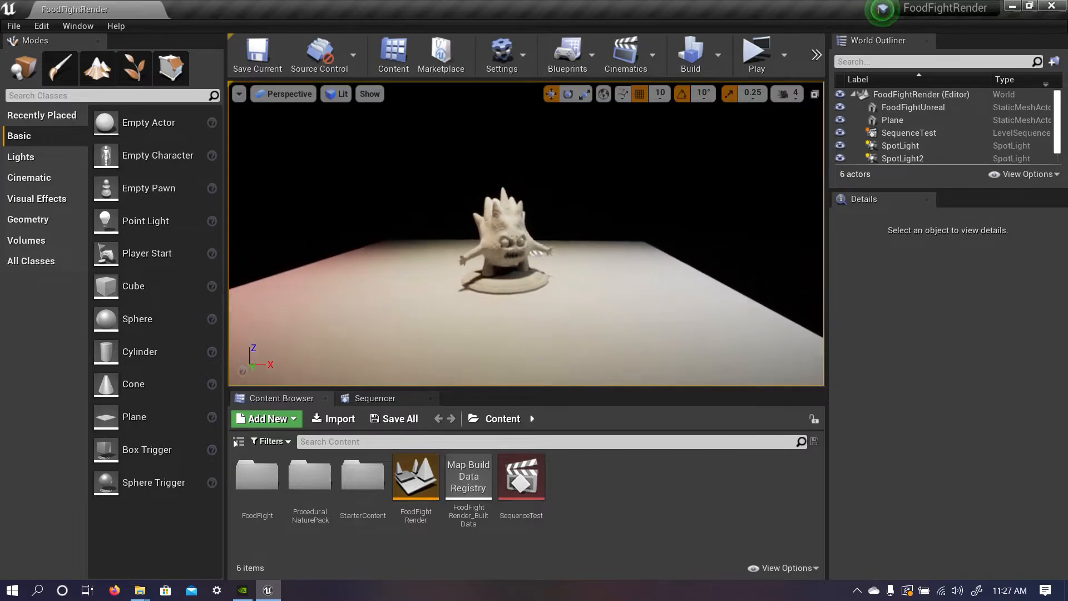
{"action": "key", "text": "s"}
{"action": "key", "text": "w"}
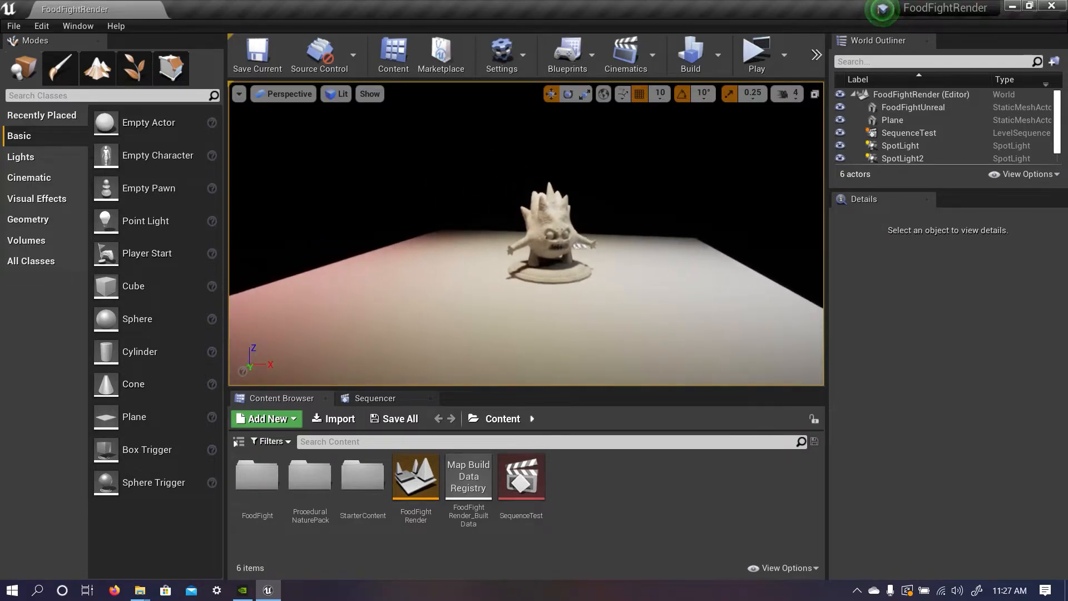
{"action": "right_click_drag", "start_coordinate": [586, 347], "coordinate": [595, 328]}
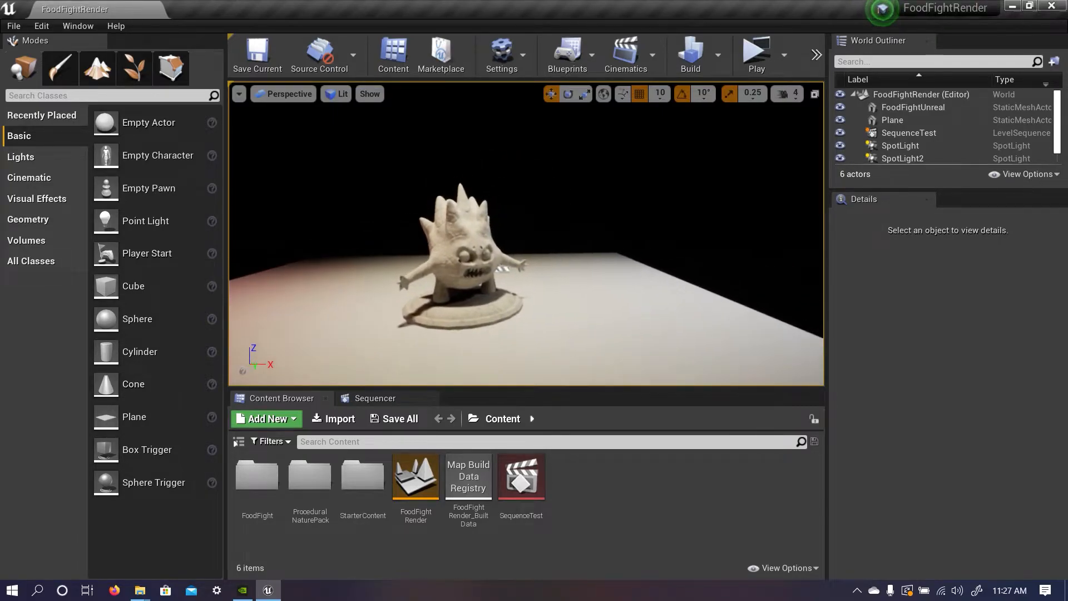
{"action": "key", "text": "s"}
{"action": "key", "text": "w"}
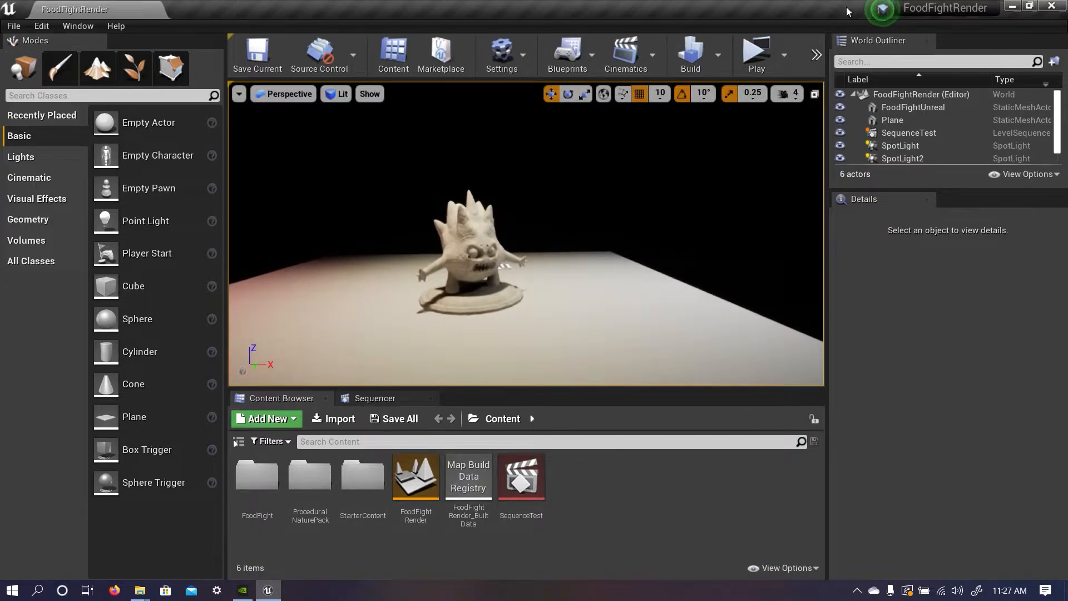
Minimize the Unreal editor, launch the Epic Games Launcher from the desktop and show its Home page.
{"action": "left_click", "coordinate": [1011, 5]}
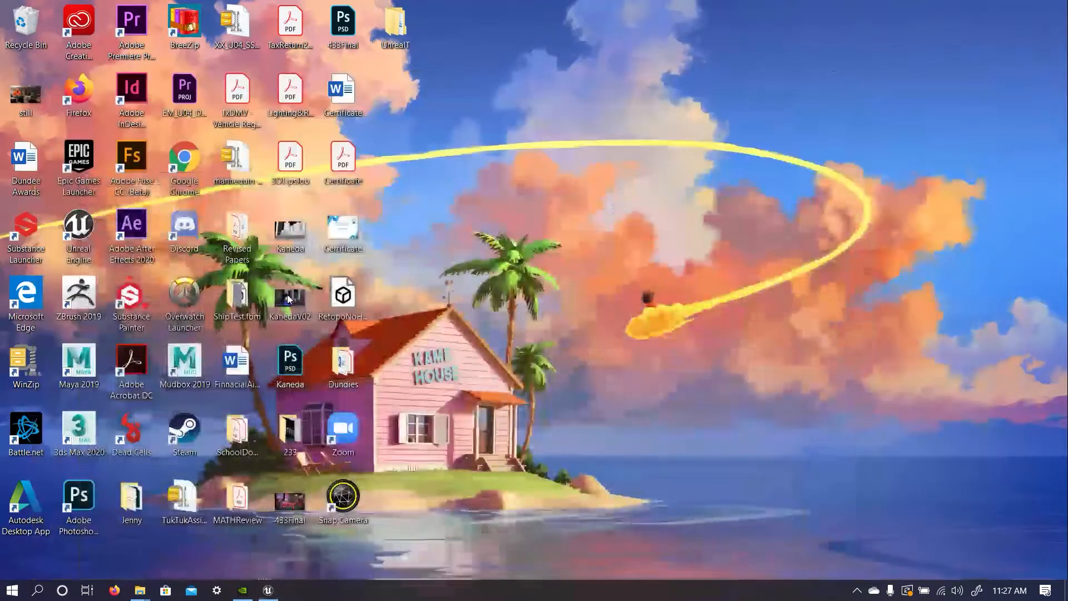
{"action": "double_click", "coordinate": [92, 166]}
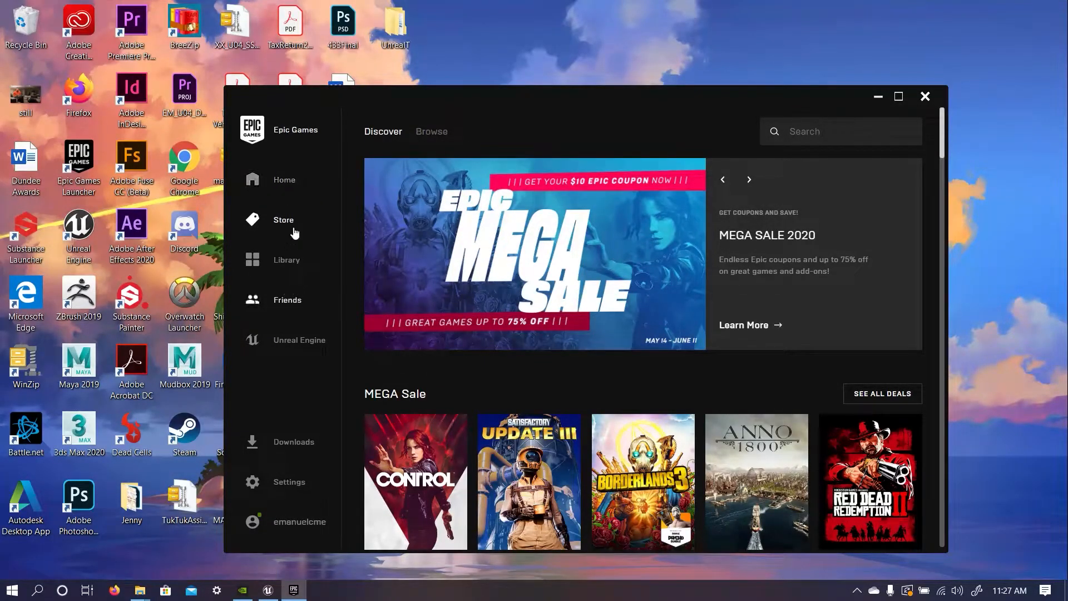
{"action": "left_click", "coordinate": [296, 190]}
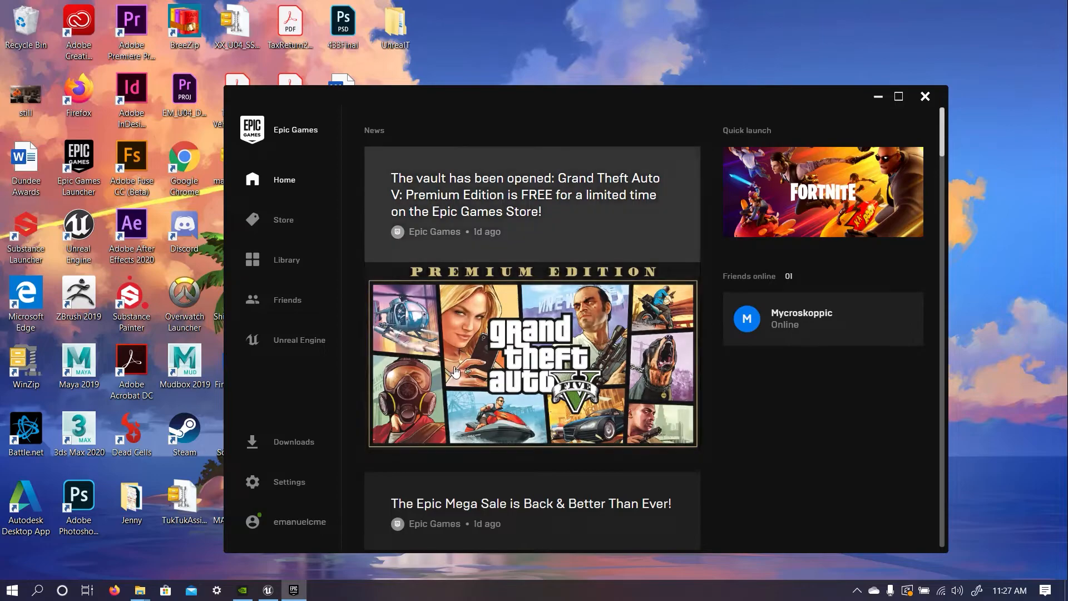
Look through the launcher's Home news and the Store's sale and free games, and return to the Home page.
{"action": "scroll", "coordinate": [326, 402], "scroll_direction": "down", "scroll_amount": 4}
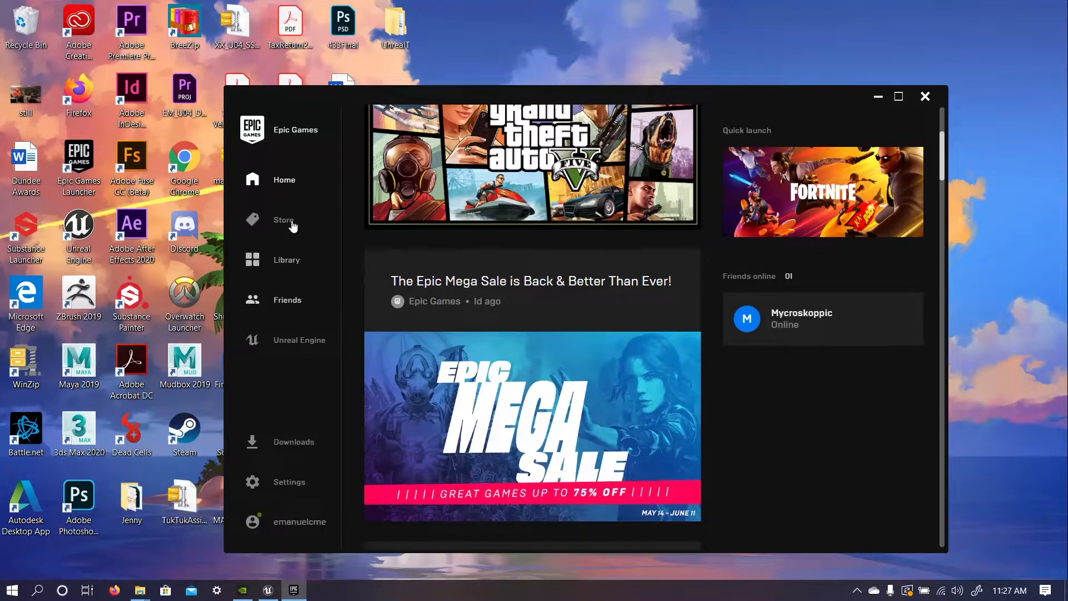
{"action": "left_click", "coordinate": [500, 271]}
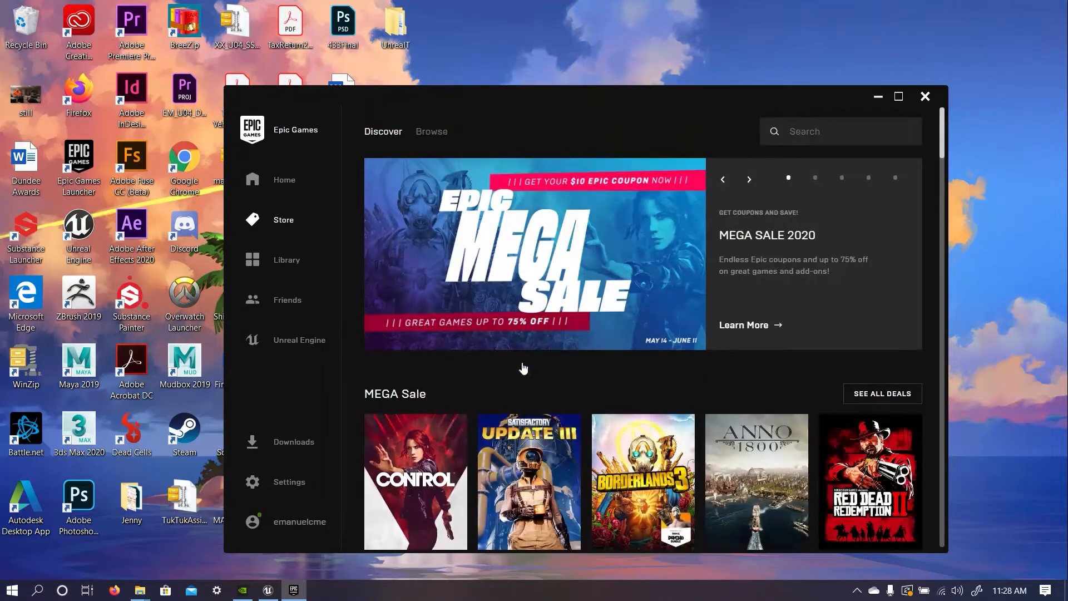
{"action": "scroll", "coordinate": [611, 390], "scroll_direction": "down", "scroll_amount": 3}
{"action": "scroll", "coordinate": [685, 430], "scroll_direction": "down", "scroll_amount": 3}
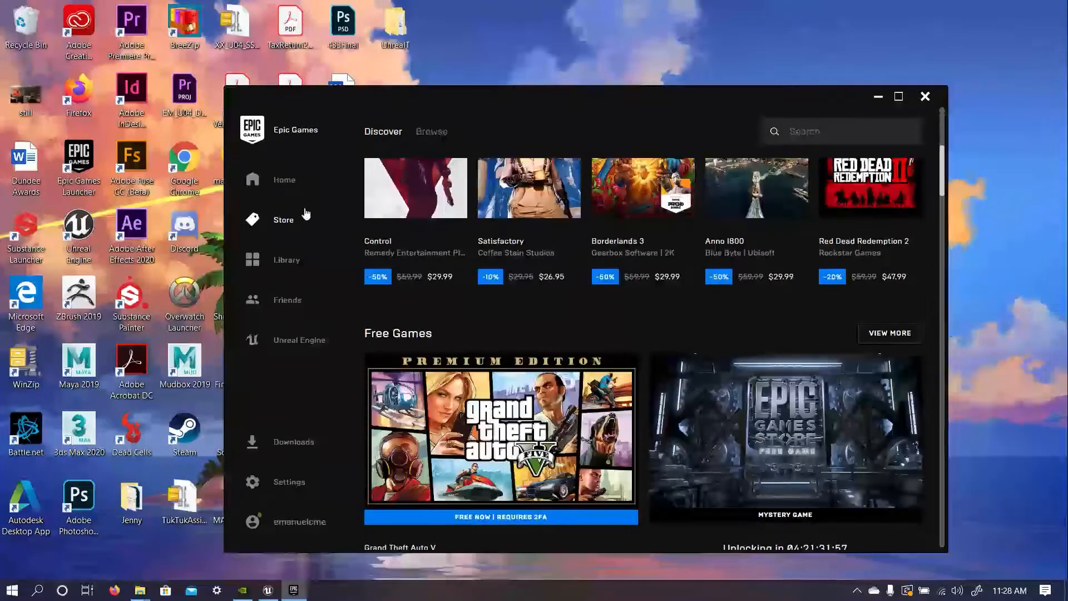
{"action": "left_click", "coordinate": [297, 138]}
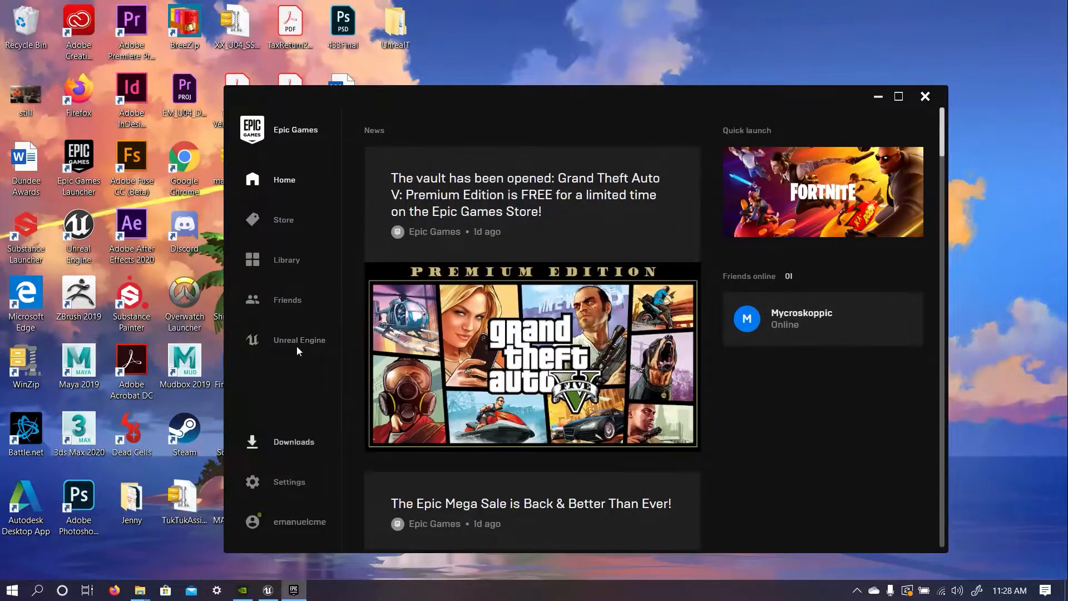
Open the launcher's Unreal Engine section and look through its community links and featured content.
{"action": "left_click", "coordinate": [298, 341]}
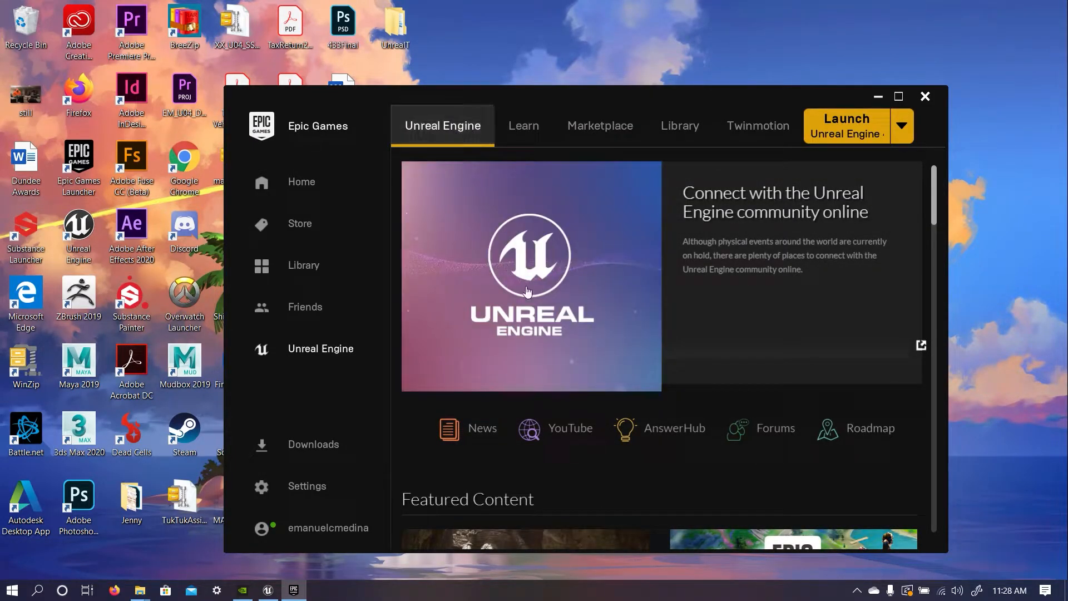
{"action": "scroll", "coordinate": [479, 375], "scroll_direction": "down", "scroll_amount": 2}
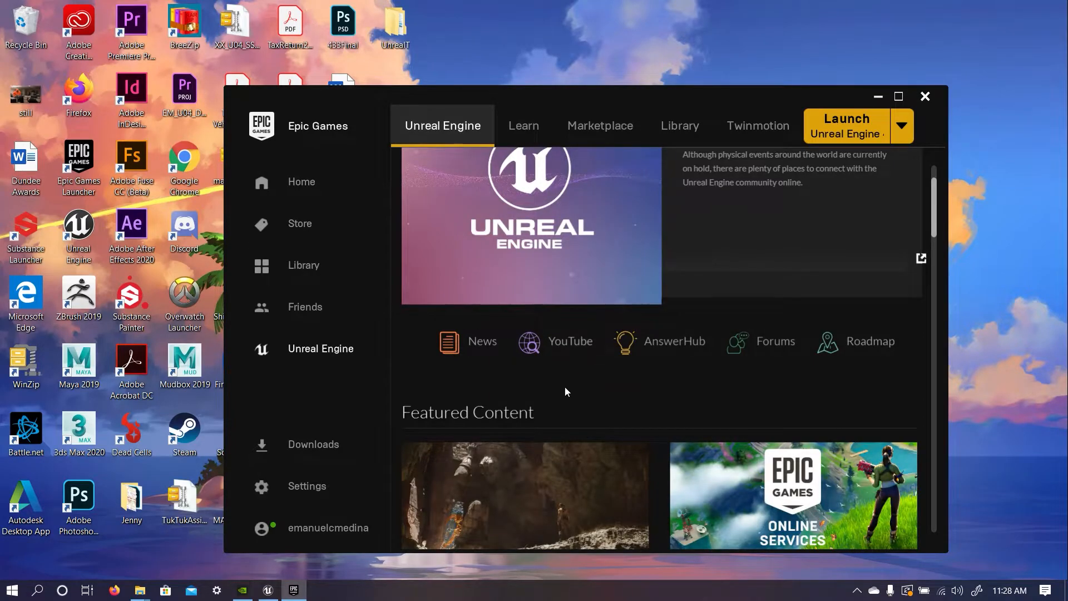
{"action": "scroll", "coordinate": [566, 391], "scroll_direction": "down", "scroll_amount": 4}
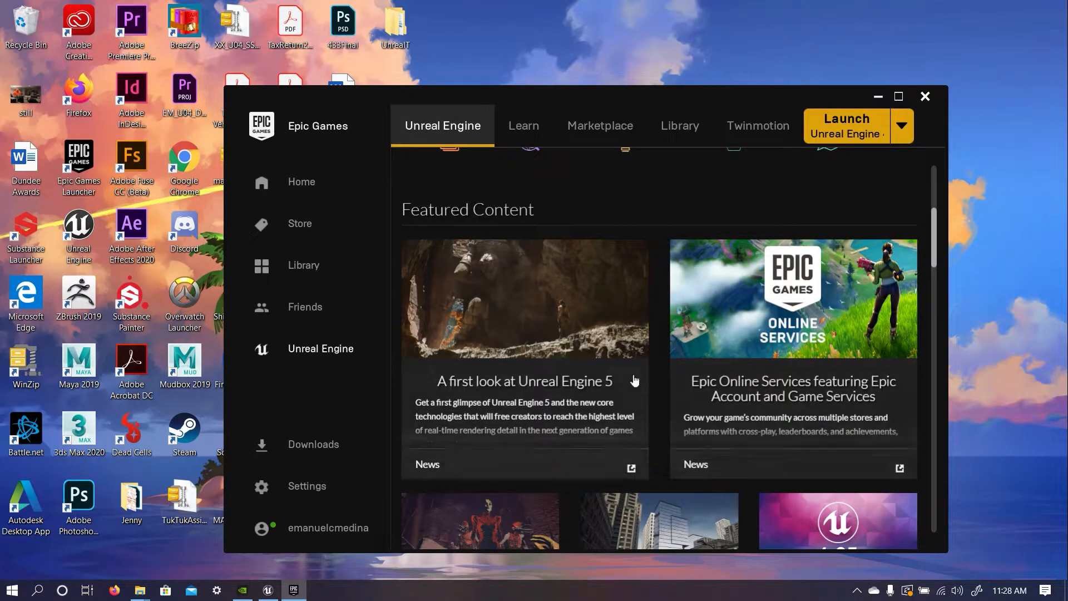
{"action": "scroll", "coordinate": [647, 399], "scroll_direction": "down", "scroll_amount": 2}
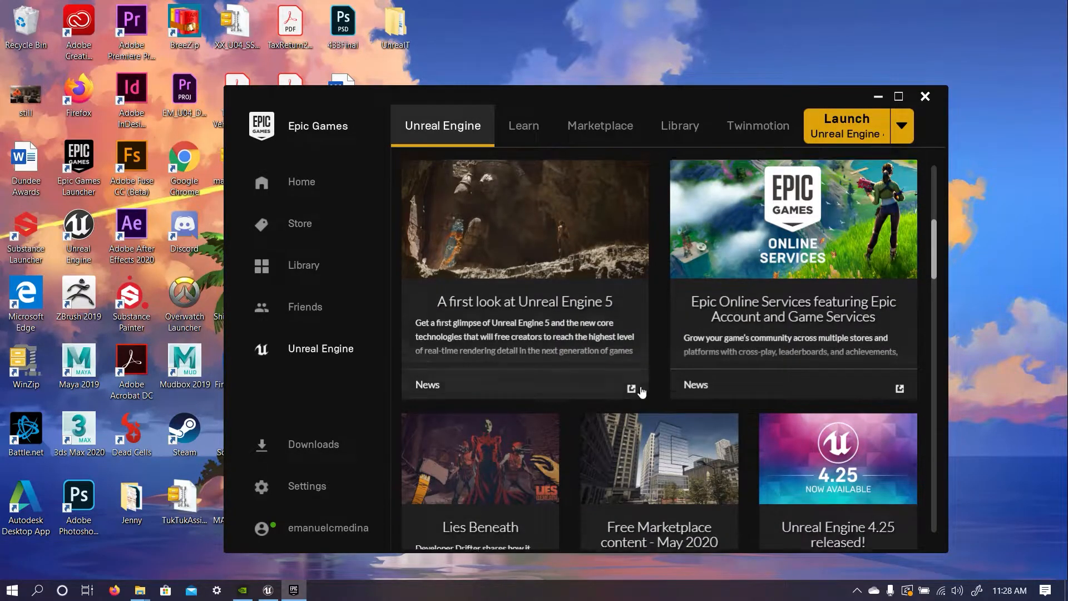
{"action": "scroll", "coordinate": [642, 409], "scroll_direction": "up", "scroll_amount": 5}
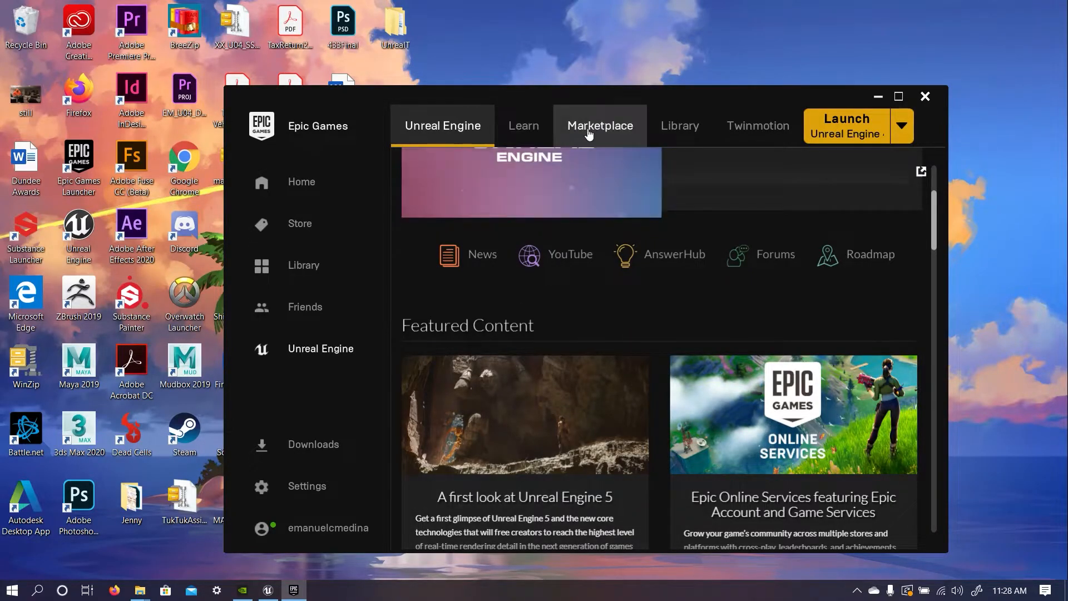
Open the Unreal Engine Marketplace and look through the showcased products and the free content categories.
{"action": "left_click", "coordinate": [607, 132]}
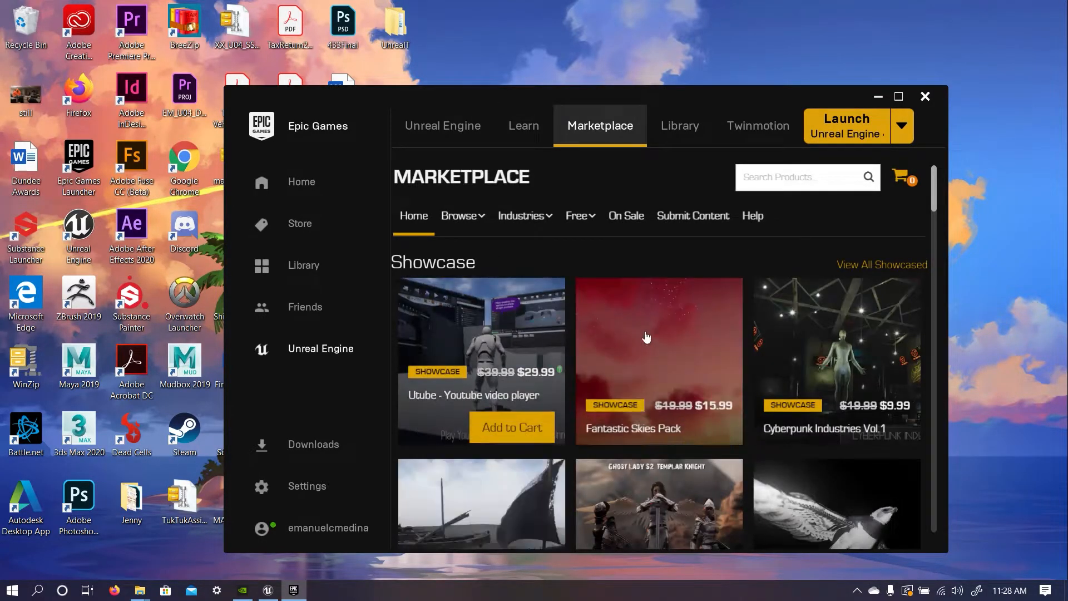
{"action": "scroll", "coordinate": [577, 364], "scroll_direction": "down", "scroll_amount": 2}
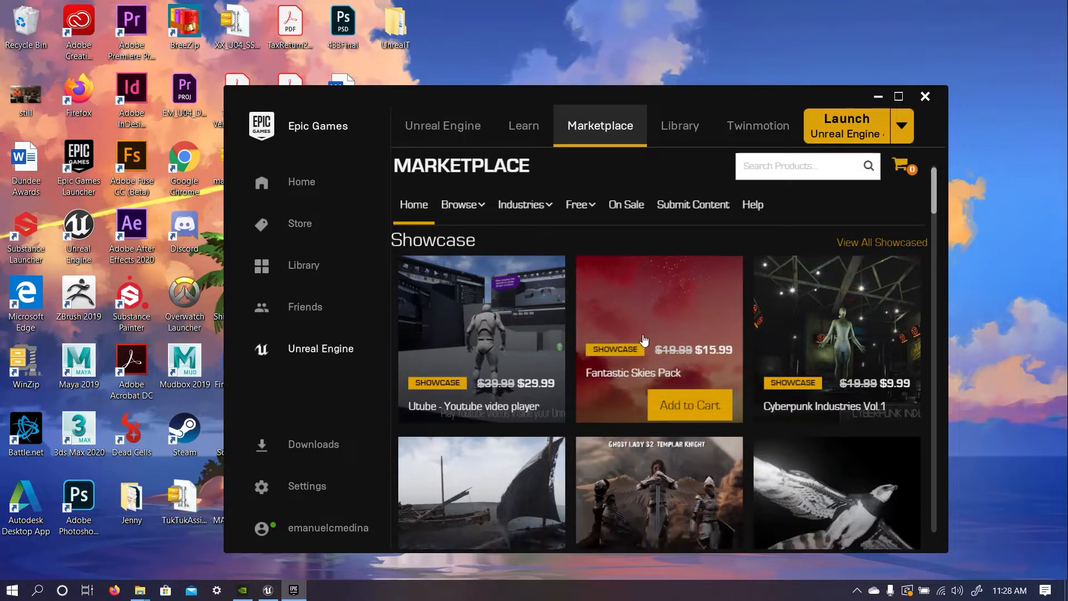
{"action": "scroll", "coordinate": [677, 362], "scroll_direction": "down", "scroll_amount": 2}
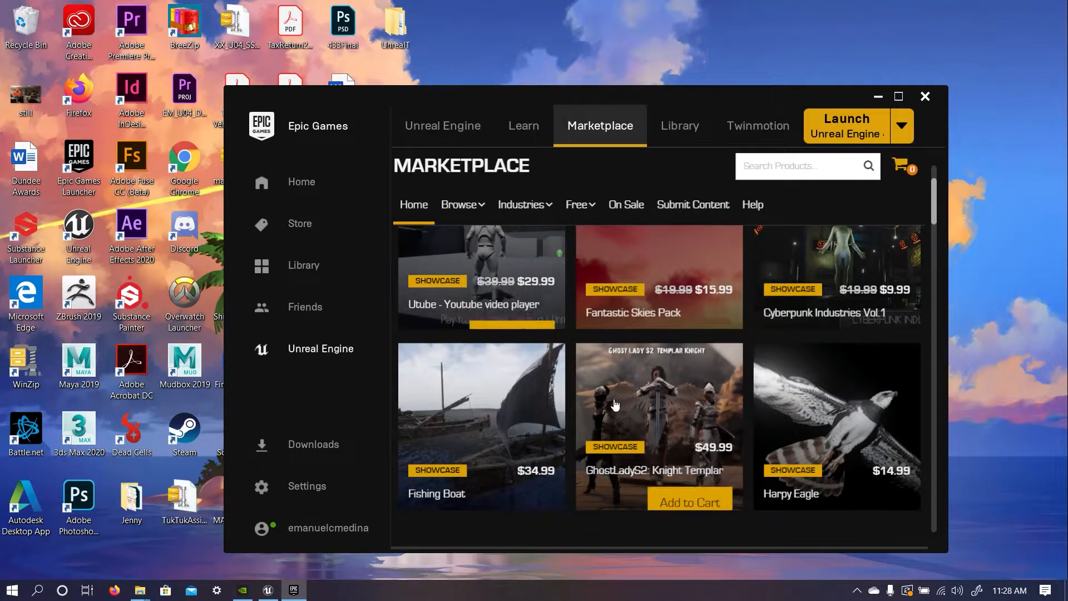
{"action": "scroll", "coordinate": [660, 383], "scroll_direction": "down", "scroll_amount": 1}
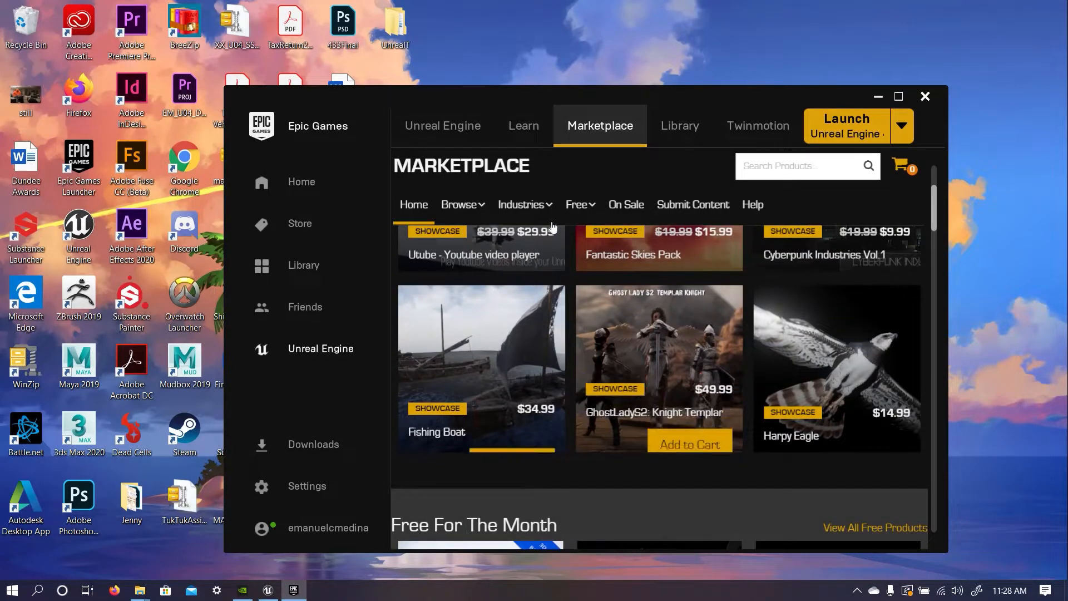
{"action": "mouse_move", "coordinate": [582, 209]}
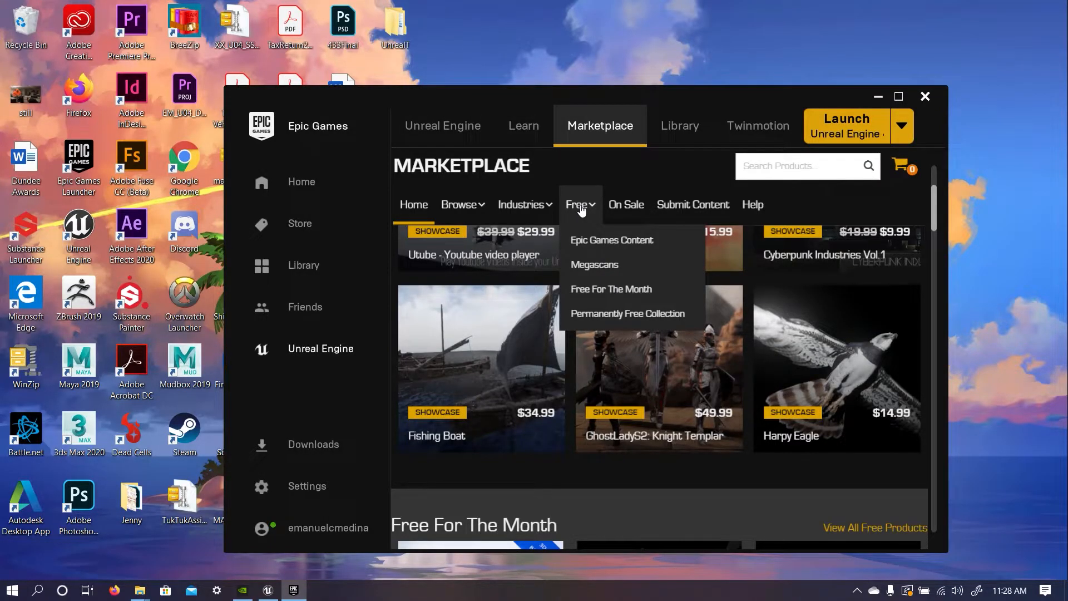
Show the Marketplace's Environments category and filter its products to a max price of Free.
{"action": "mouse_move", "coordinate": [468, 213]}
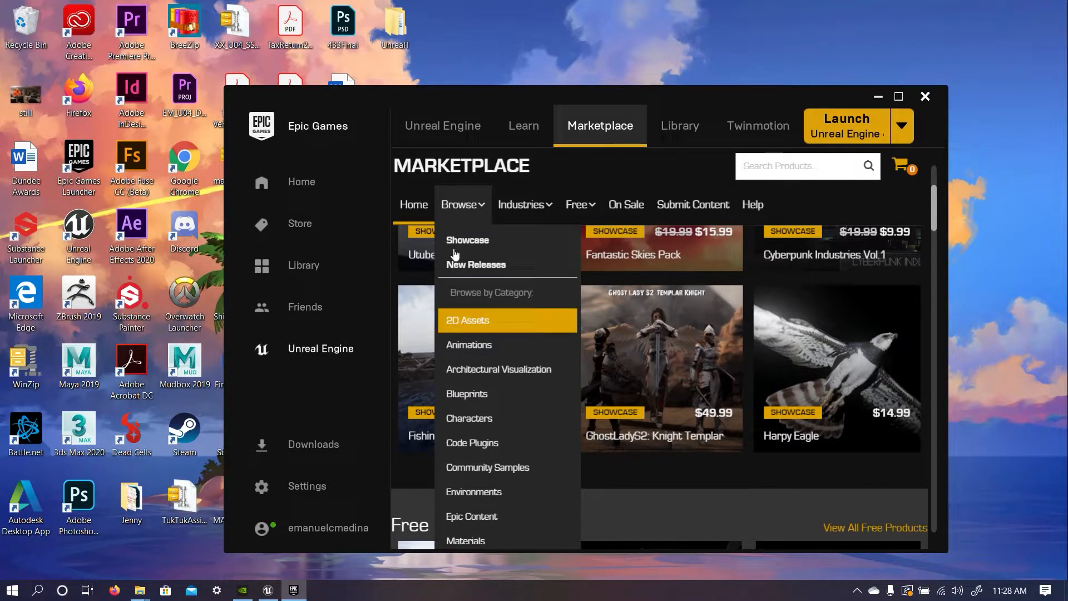
{"action": "left_click", "coordinate": [475, 495]}
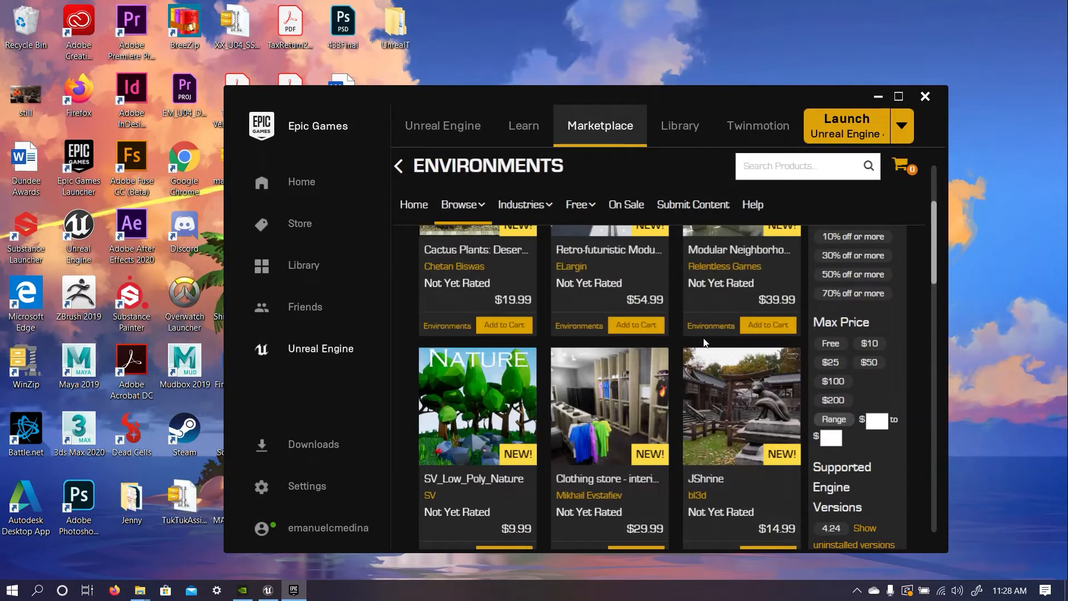
{"action": "scroll", "coordinate": [699, 383], "scroll_direction": "up", "scroll_amount": 1}
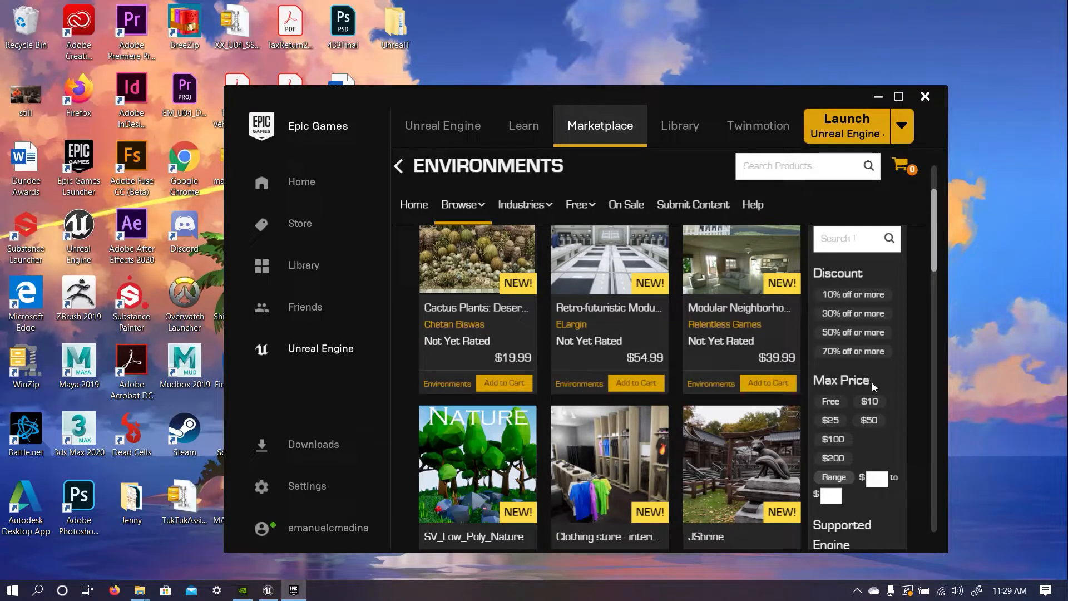
{"action": "left_click", "coordinate": [832, 403]}
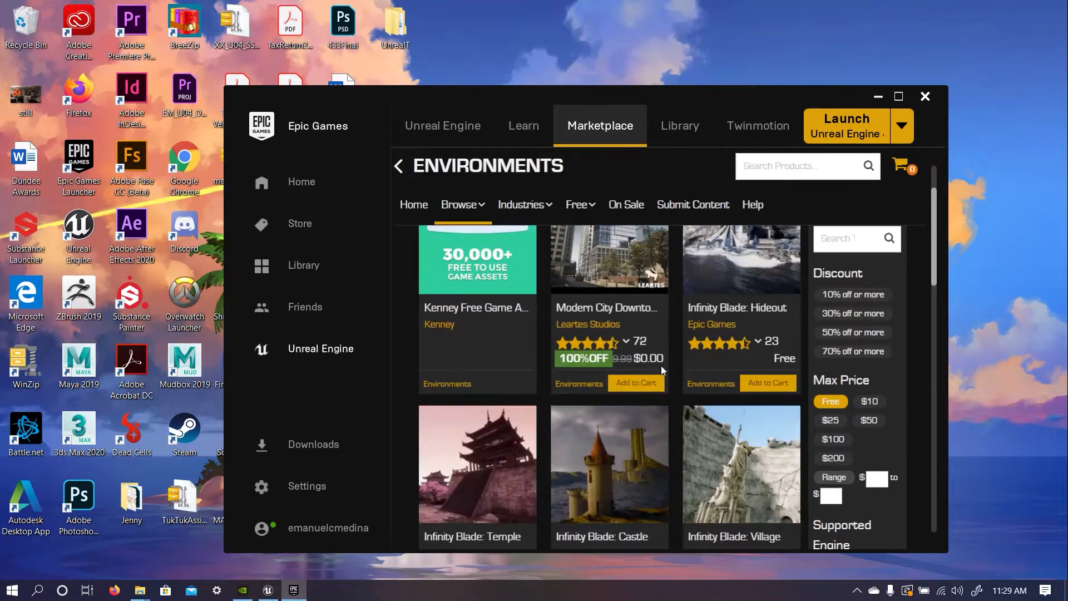
Look through the free environment packs and check the rating breakdowns of a few of them.
{"action": "scroll", "coordinate": [661, 365], "scroll_direction": "down", "scroll_amount": 2}
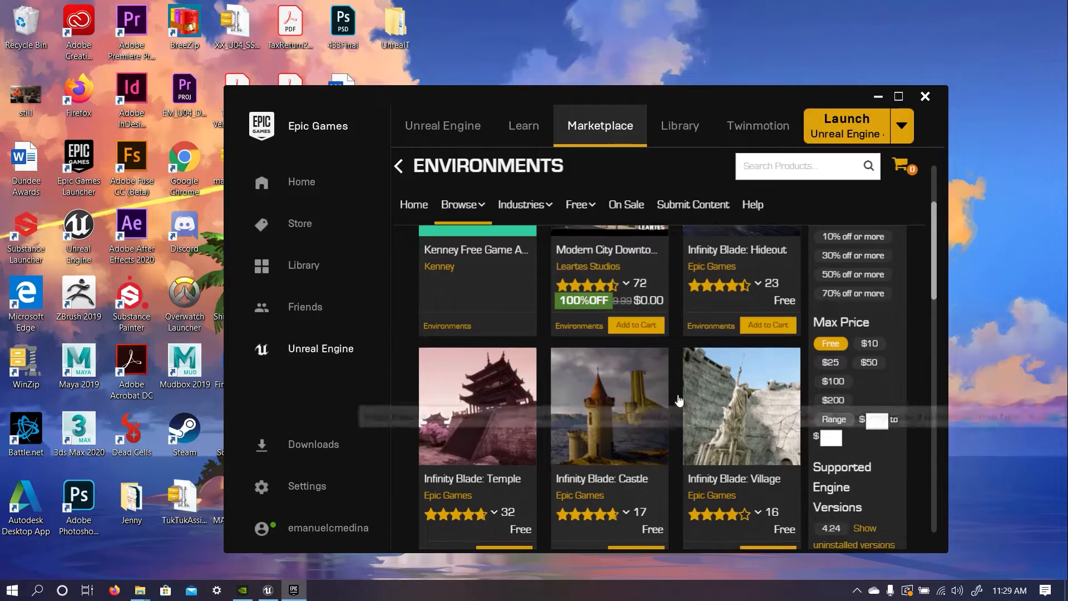
{"action": "scroll", "coordinate": [672, 389], "scroll_direction": "down", "scroll_amount": 1}
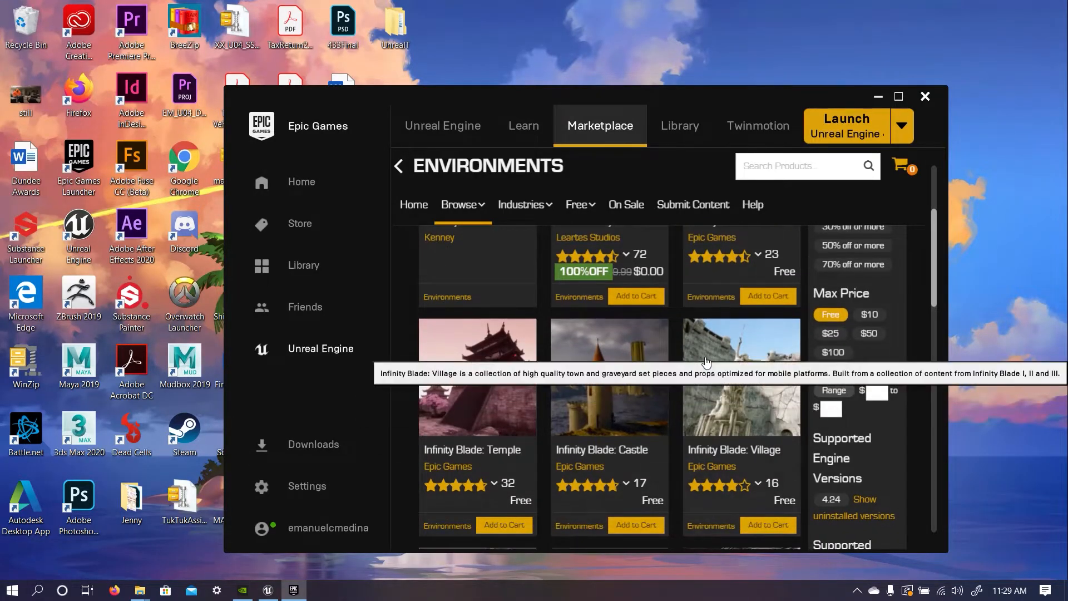
{"action": "scroll", "coordinate": [705, 361], "scroll_direction": "down", "scroll_amount": 5}
{"action": "mouse_move", "coordinate": [625, 338]}
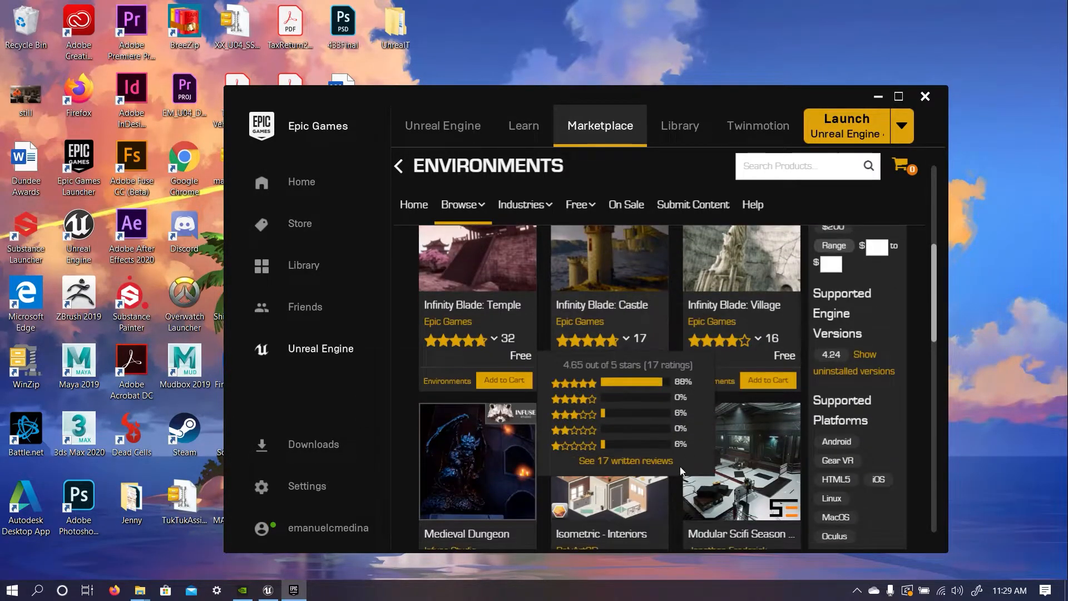
{"action": "scroll", "coordinate": [602, 426], "scroll_direction": "down", "scroll_amount": 5}
{"action": "mouse_move", "coordinate": [599, 425]}
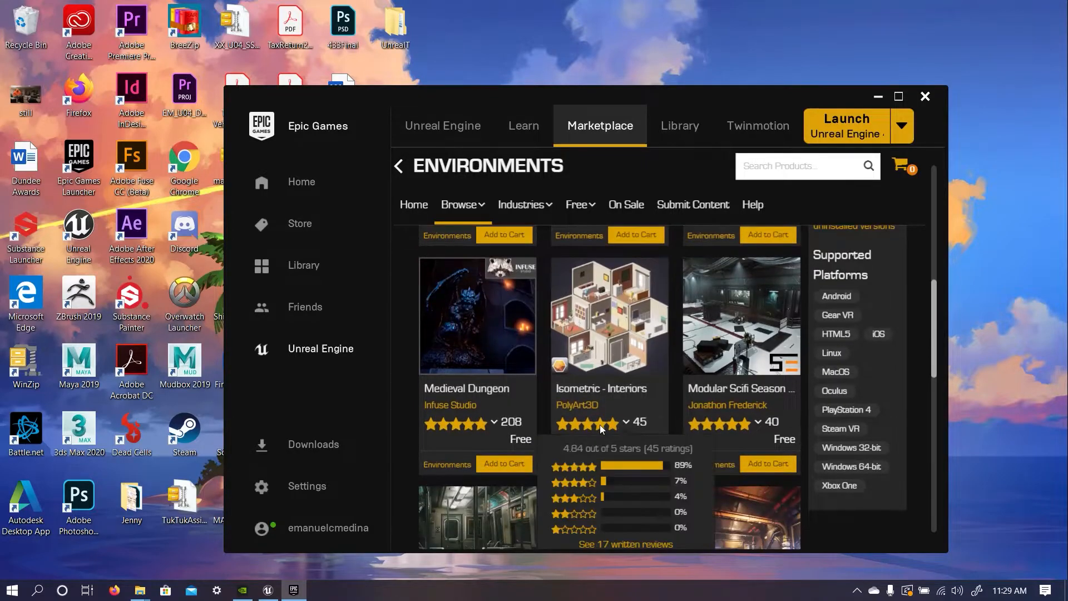
{"action": "scroll", "coordinate": [668, 426], "scroll_direction": "down", "scroll_amount": 10}
{"action": "scroll", "coordinate": [667, 434], "scroll_direction": "down", "scroll_amount": 7}
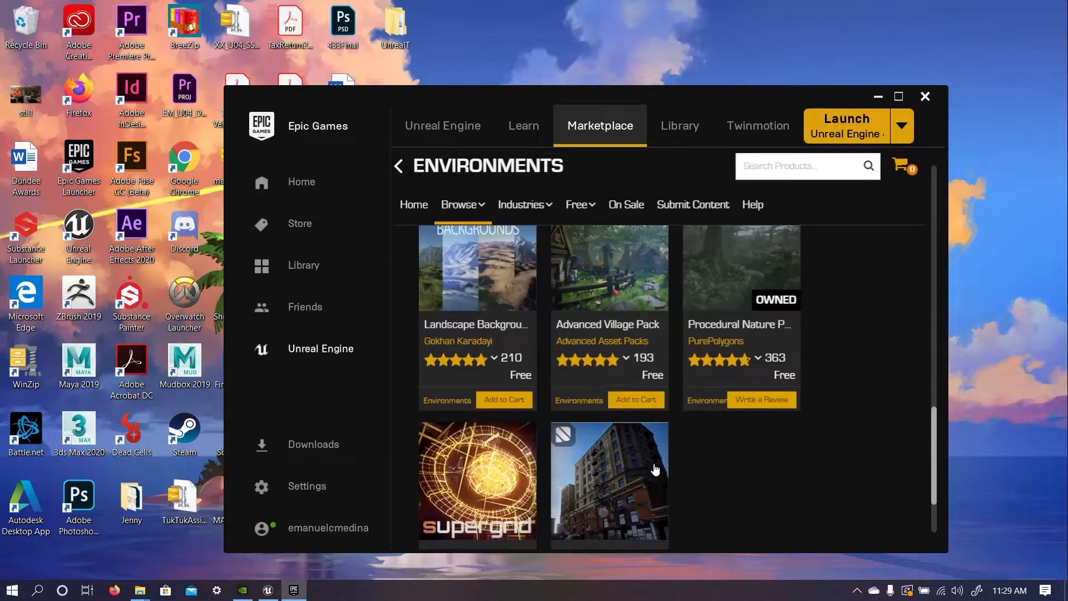
{"action": "scroll", "coordinate": [646, 461], "scroll_direction": "down", "scroll_amount": 3}
{"action": "scroll", "coordinate": [671, 424], "scroll_direction": "up", "scroll_amount": 7}
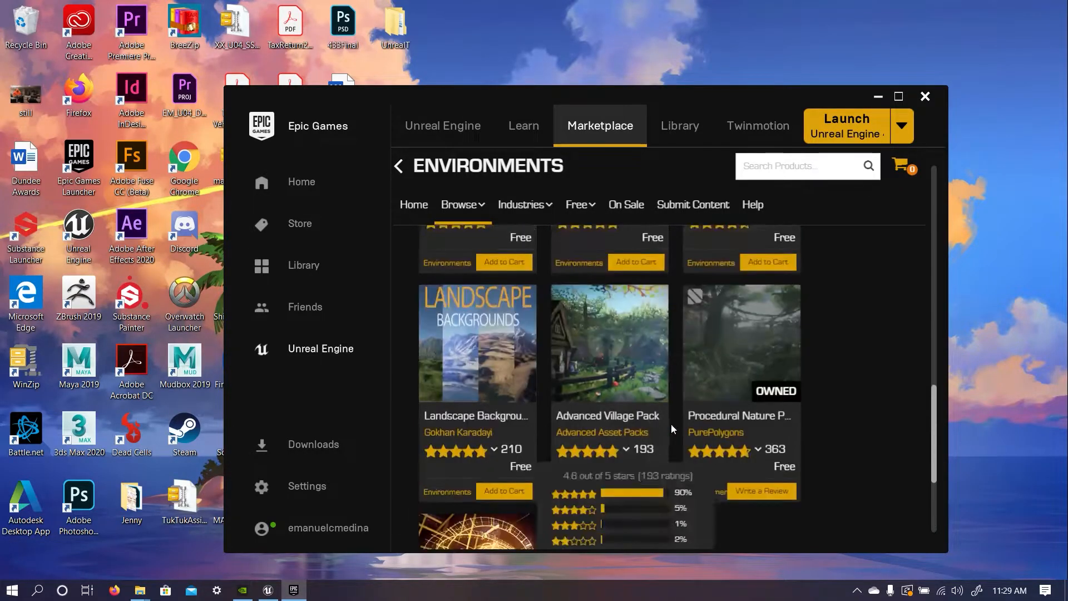
{"action": "scroll", "coordinate": [670, 424], "scroll_direction": "up", "scroll_amount": 15}
{"action": "scroll", "coordinate": [658, 421], "scroll_direction": "up", "scroll_amount": 5}
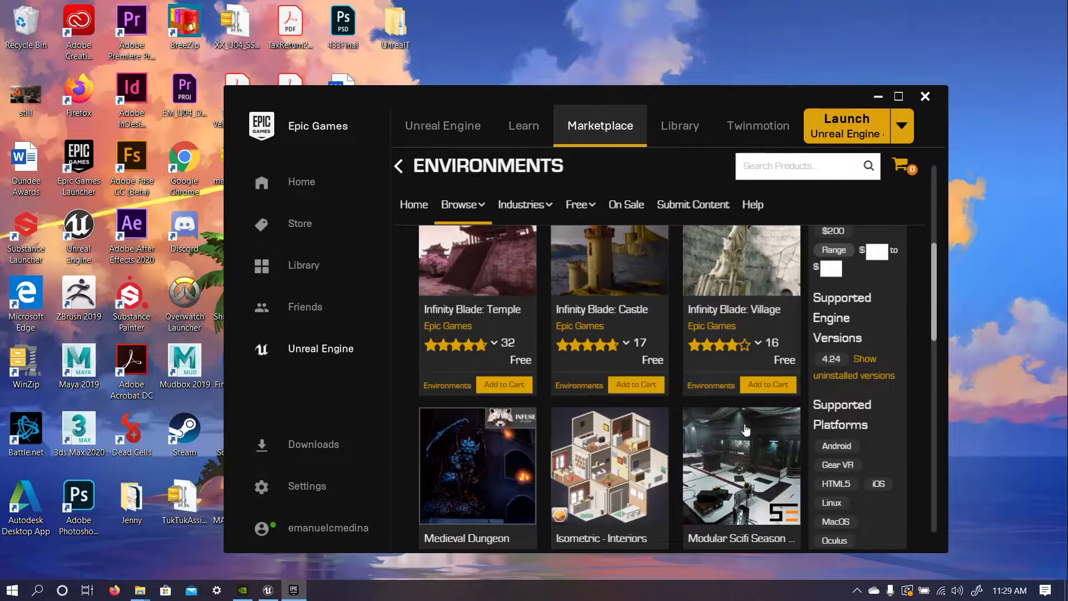
{"action": "scroll", "coordinate": [734, 315], "scroll_direction": "up", "scroll_amount": 3}
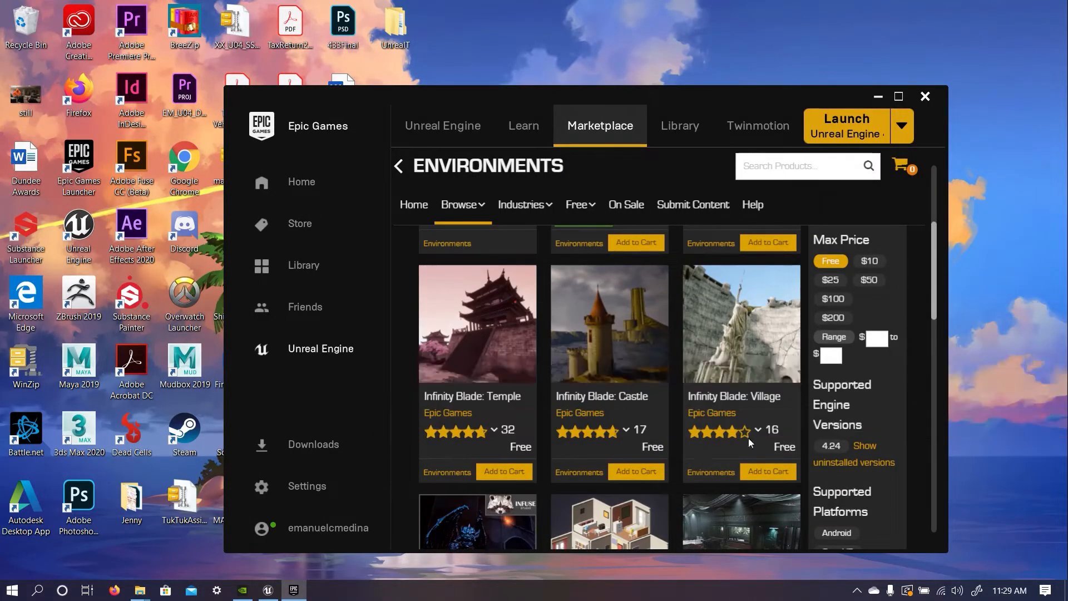
Get the free Infinity Blade: Village asset pack and add it to the FoodFightRender project.
{"action": "left_click", "coordinate": [742, 336]}
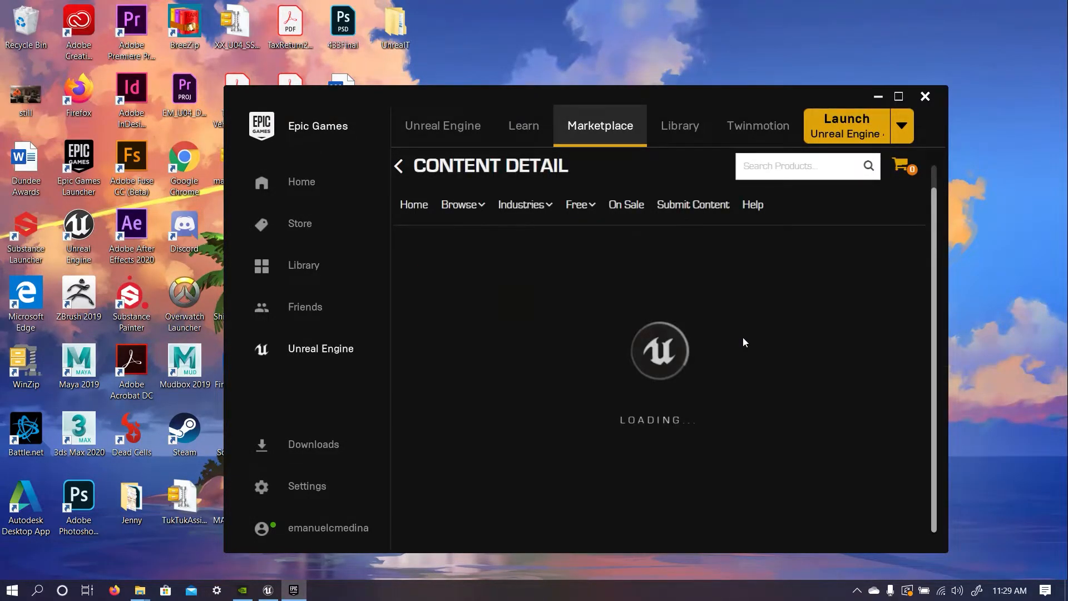
{"action": "scroll", "coordinate": [645, 387], "scroll_direction": "down", "scroll_amount": 1}
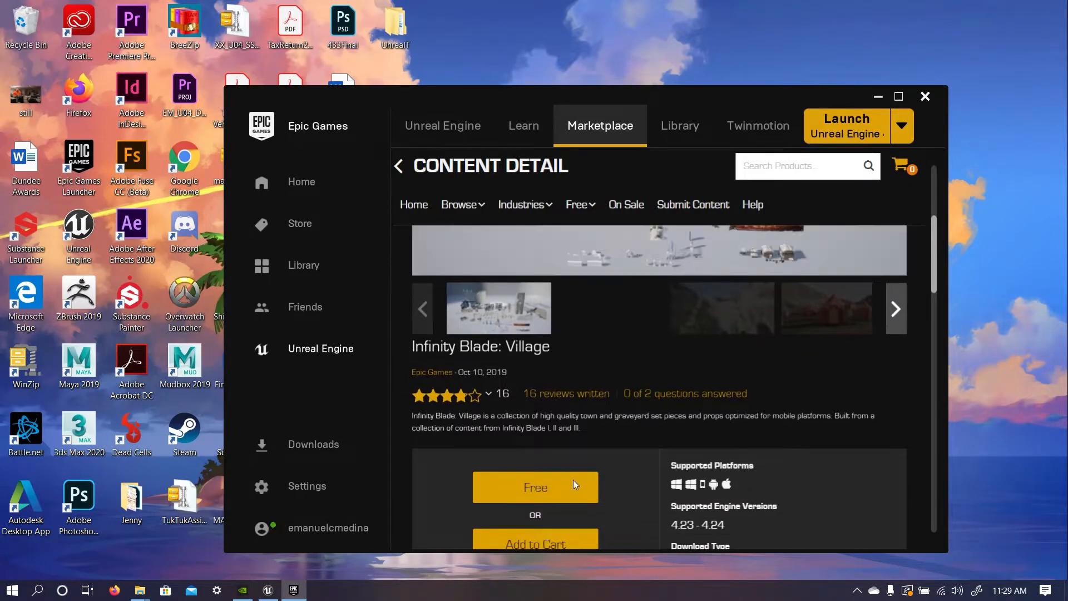
{"action": "scroll", "coordinate": [570, 482], "scroll_direction": "down", "scroll_amount": 1}
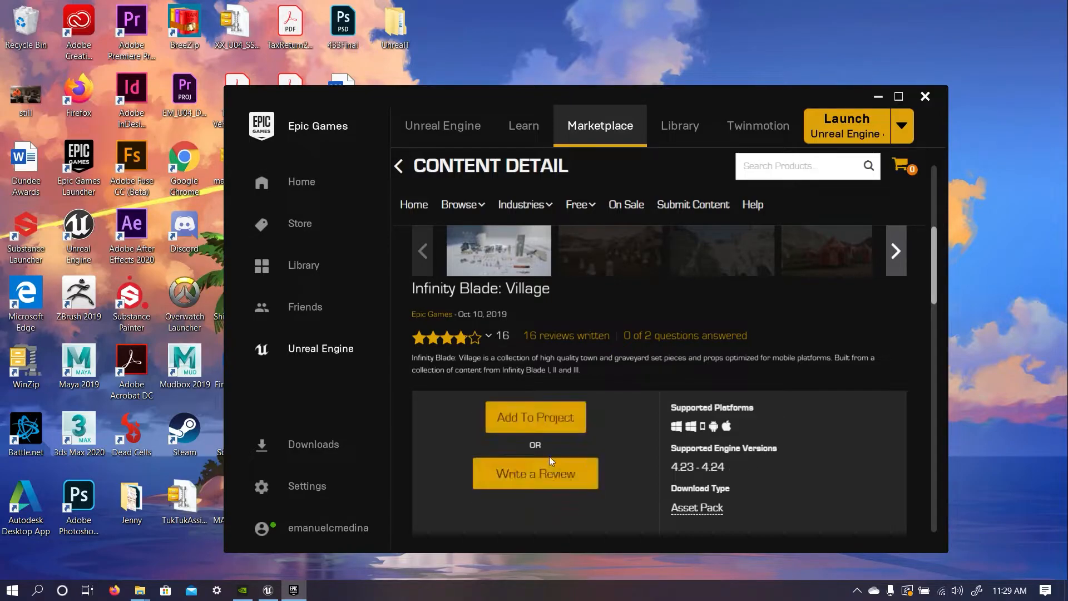
{"action": "left_click", "coordinate": [539, 420]}
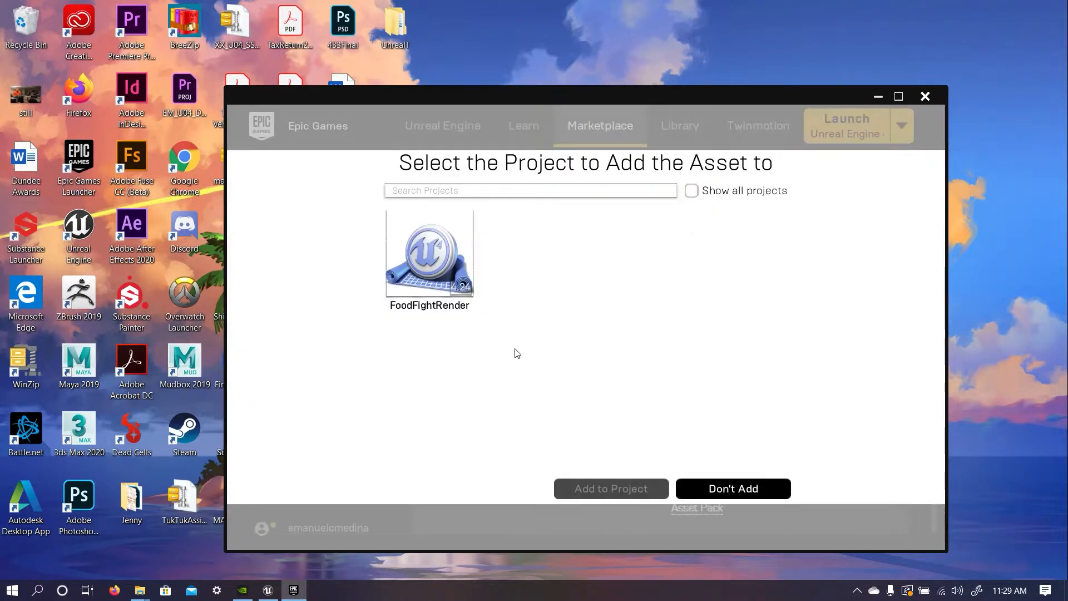
{"action": "left_click", "coordinate": [441, 271]}
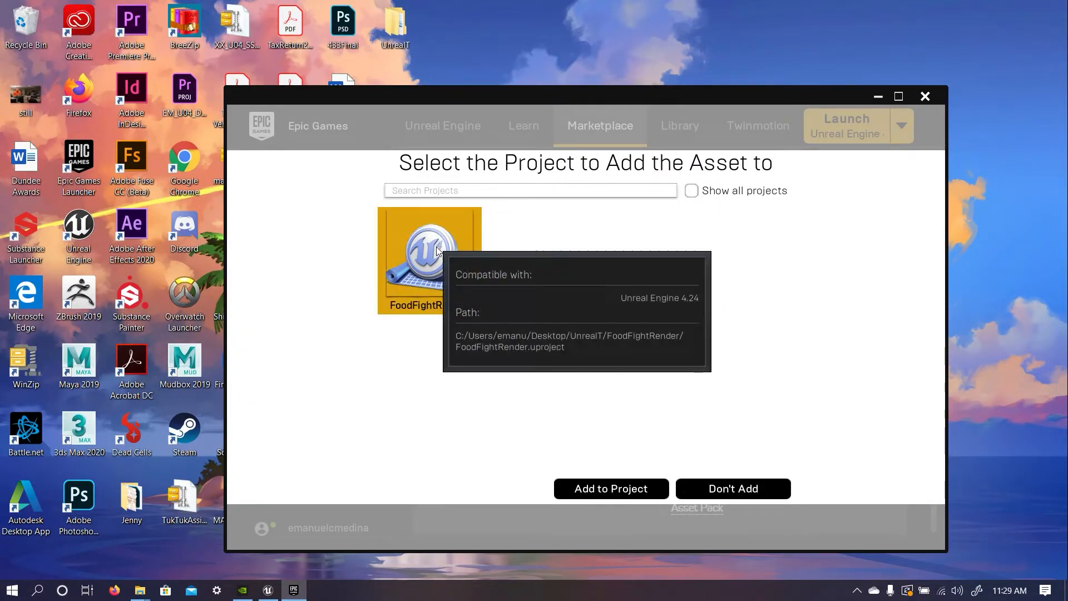
{"action": "left_click", "coordinate": [600, 489]}
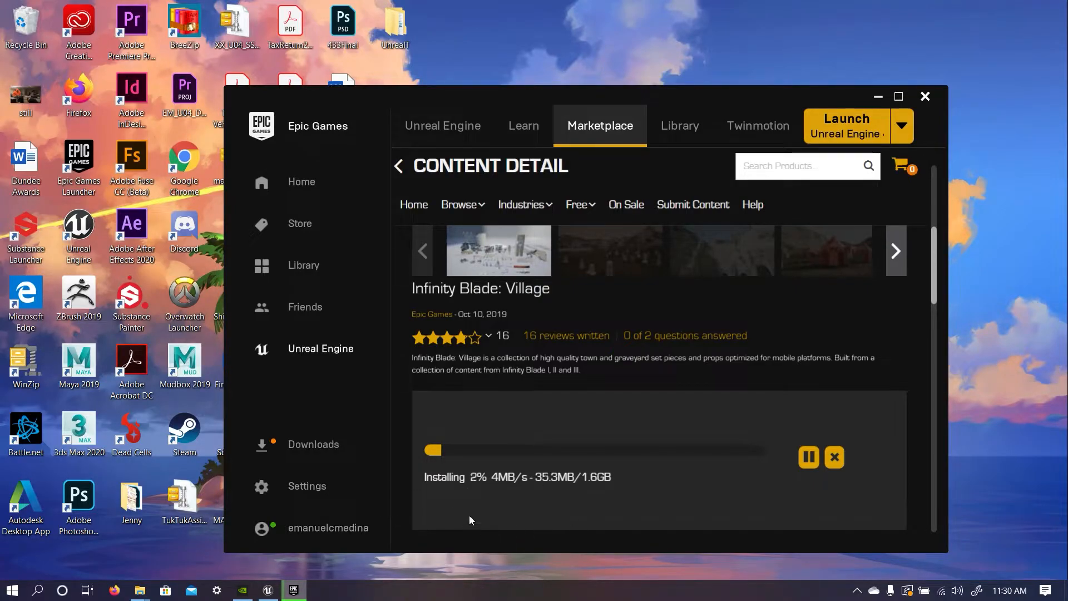
Switch to File Explorer and open the Content folder of the FoodFightRender project inside UnrealT.
{"action": "scroll", "coordinate": [543, 402], "scroll_direction": "up", "scroll_amount": 2}
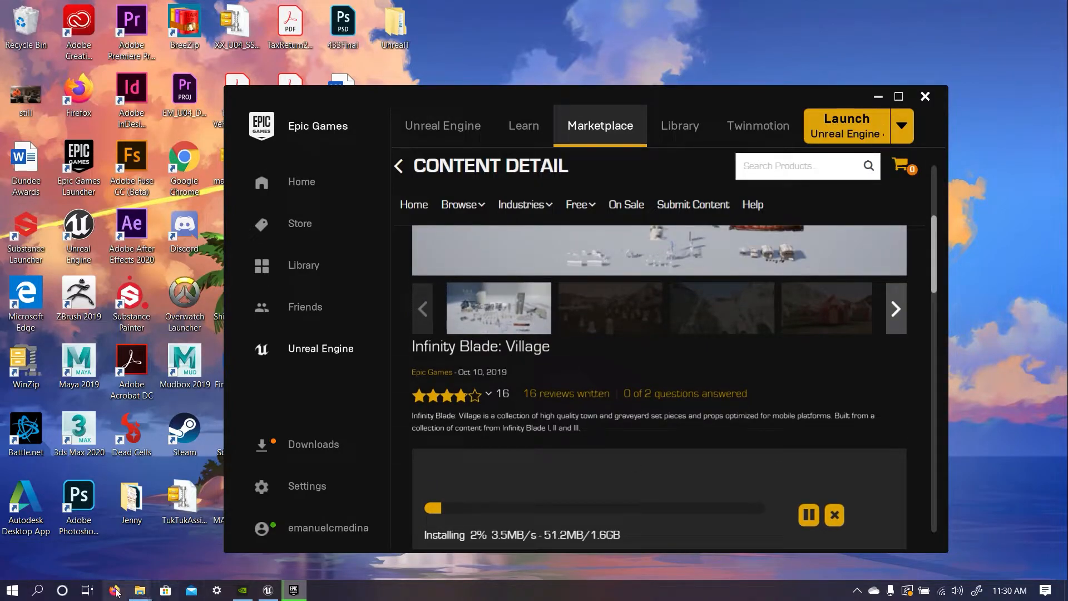
{"action": "mouse_move", "coordinate": [139, 590]}
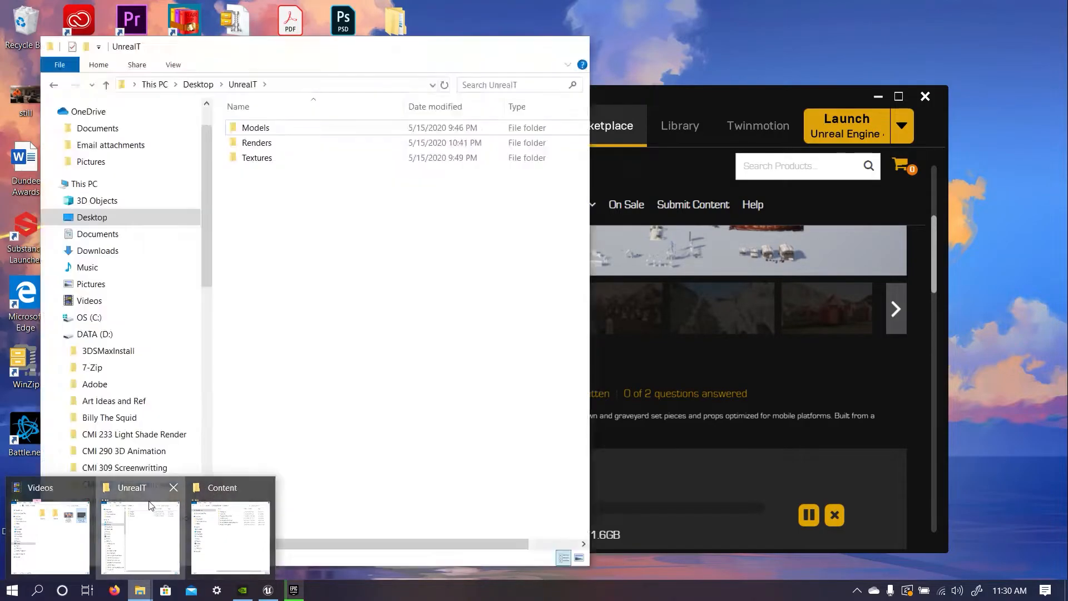
{"action": "left_click", "coordinate": [140, 531]}
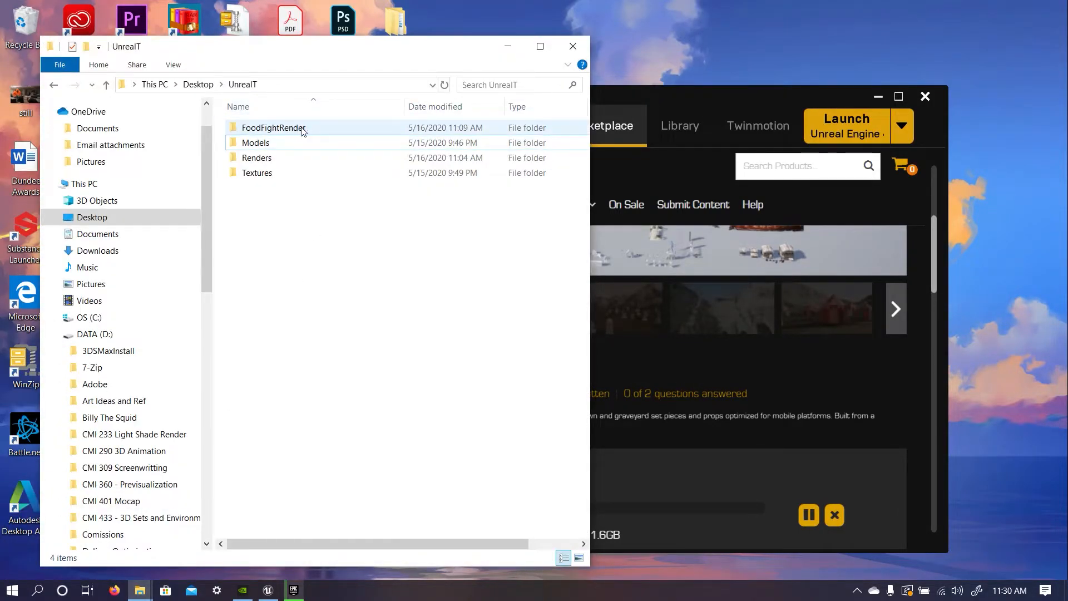
{"action": "double_click", "coordinate": [303, 128]}
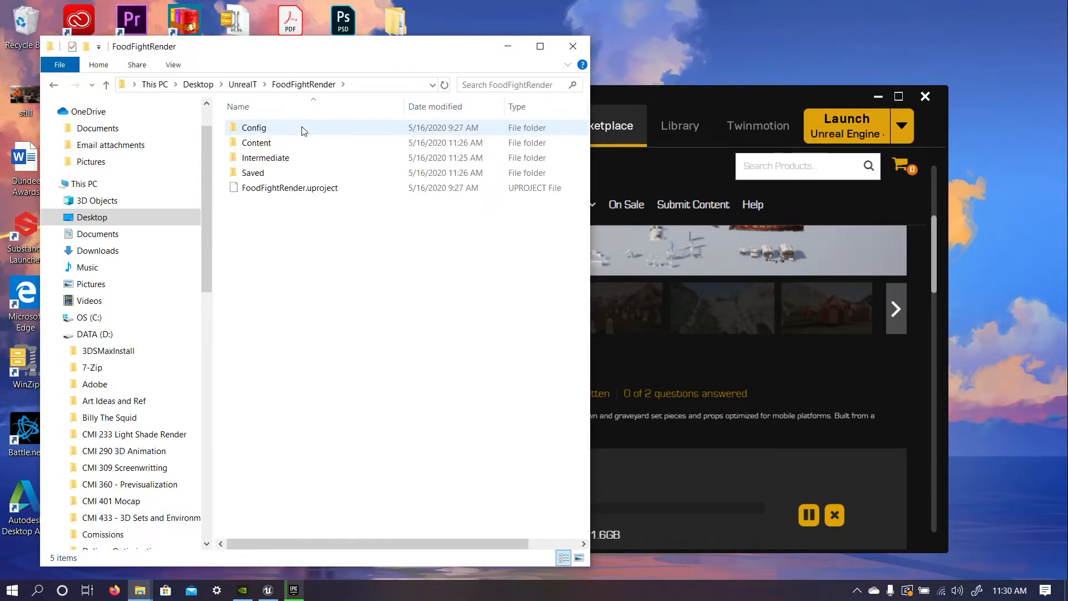
{"action": "left_click", "coordinate": [298, 145]}
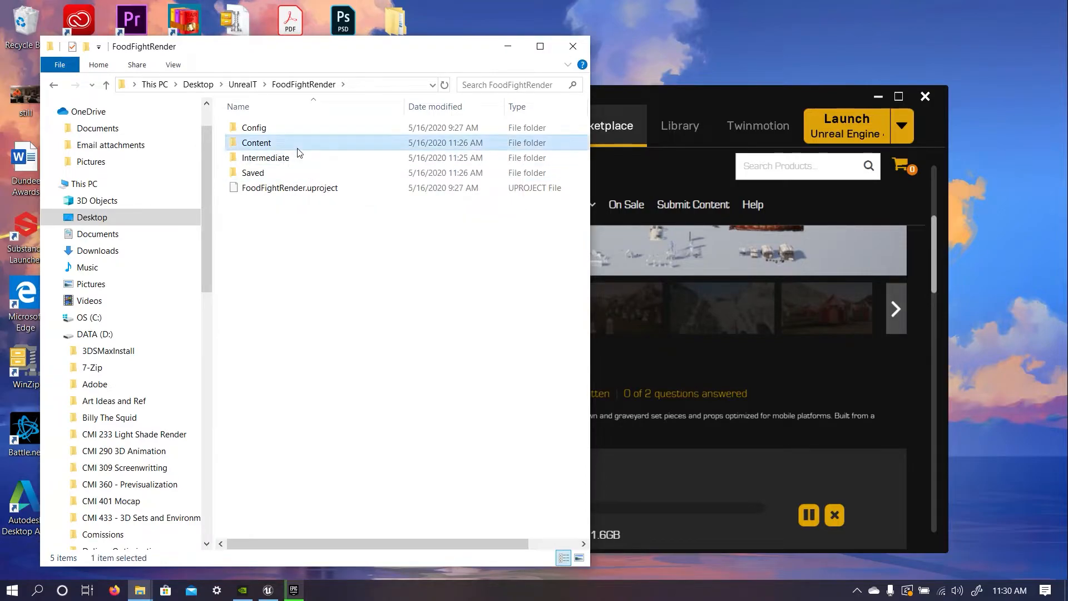
{"action": "double_click", "coordinate": [297, 146]}
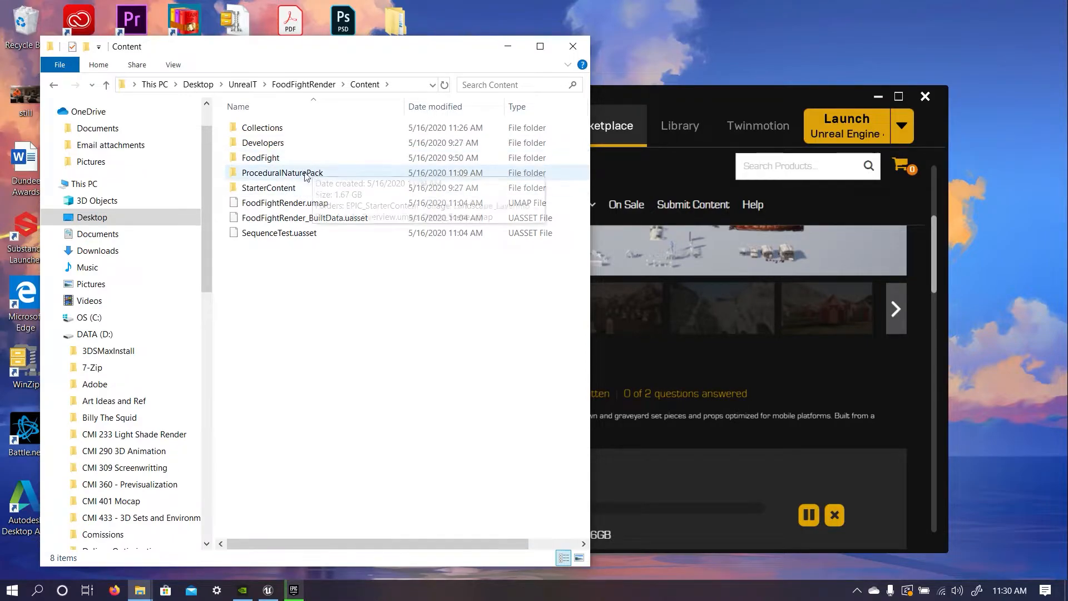
Look inside the Collections, Developers, FoodFight, ProceduralNaturePack and StarterContent folders, then minimize File Explorer.
{"action": "double_click", "coordinate": [267, 132]}
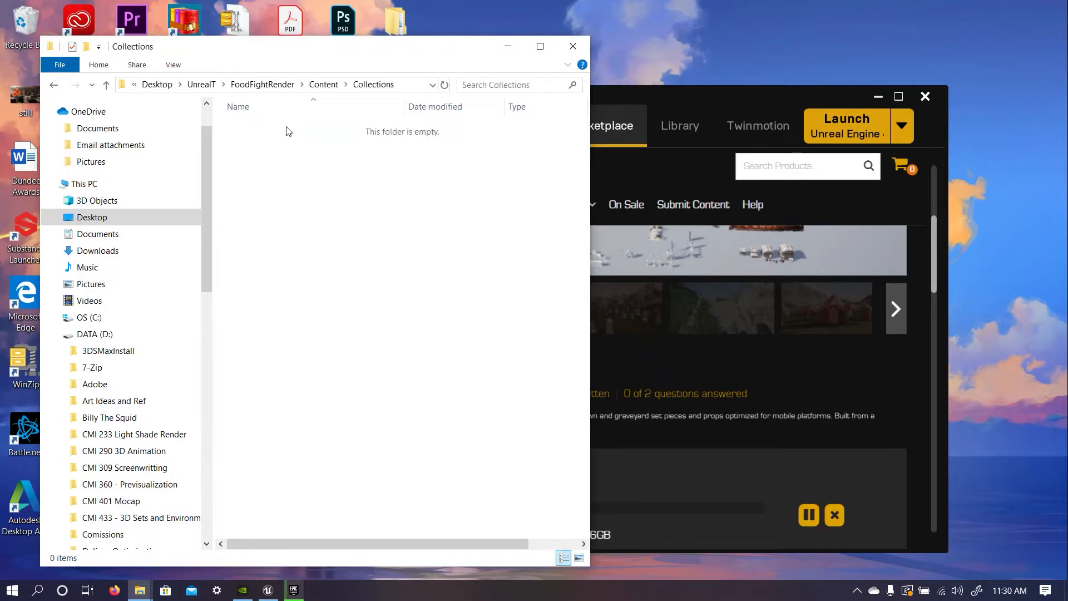
{"action": "left_click", "coordinate": [54, 86]}
{"action": "double_click", "coordinate": [256, 143]}
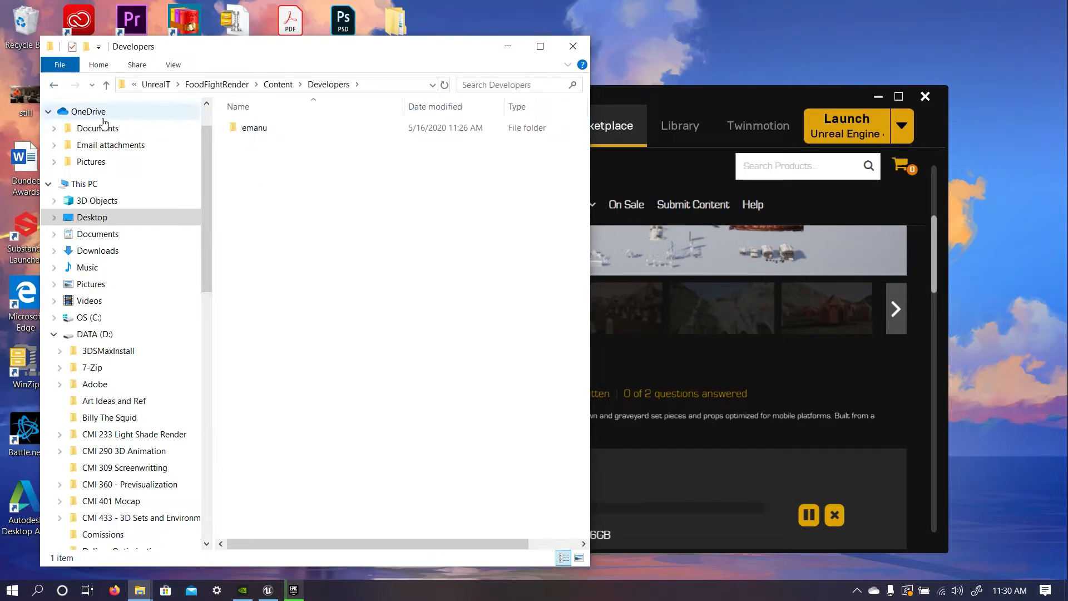
{"action": "left_click", "coordinate": [58, 86]}
{"action": "left_click", "coordinate": [258, 162]}
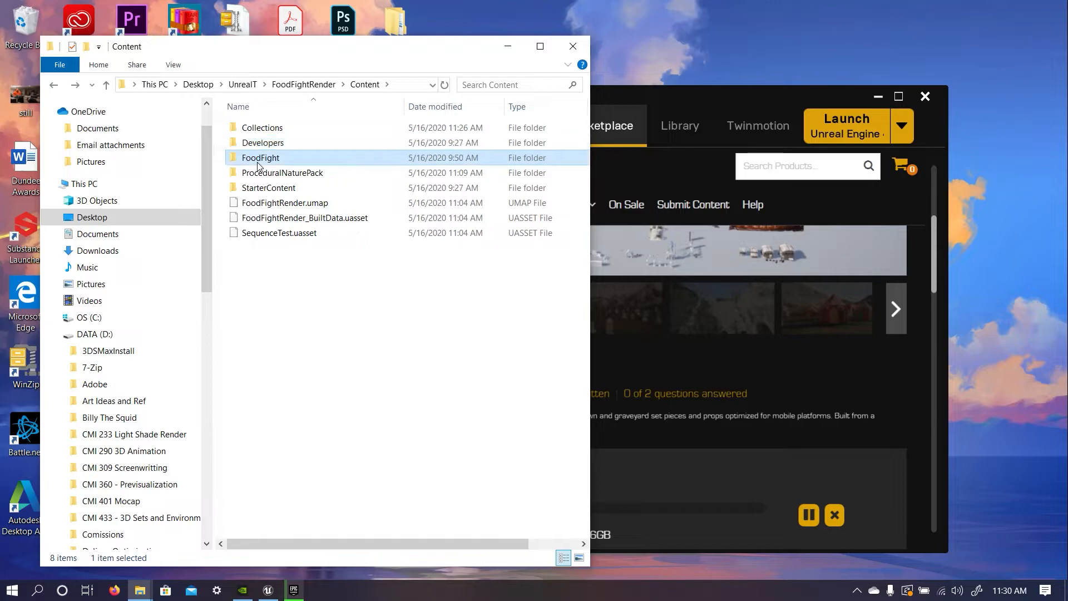
{"action": "double_click", "coordinate": [259, 161]}
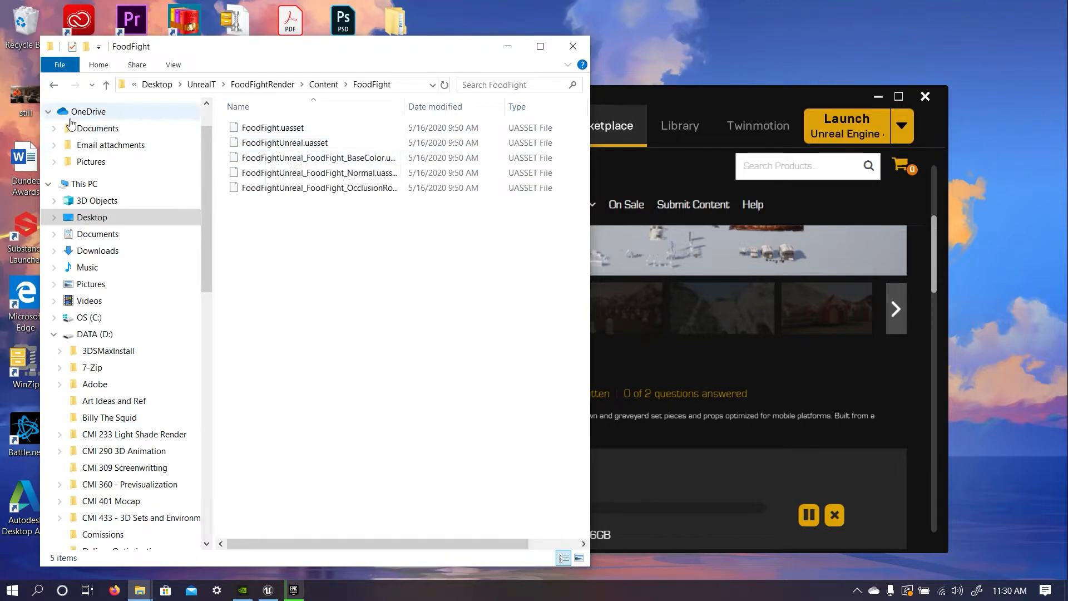
{"action": "left_click", "coordinate": [54, 85]}
{"action": "double_click", "coordinate": [267, 175]}
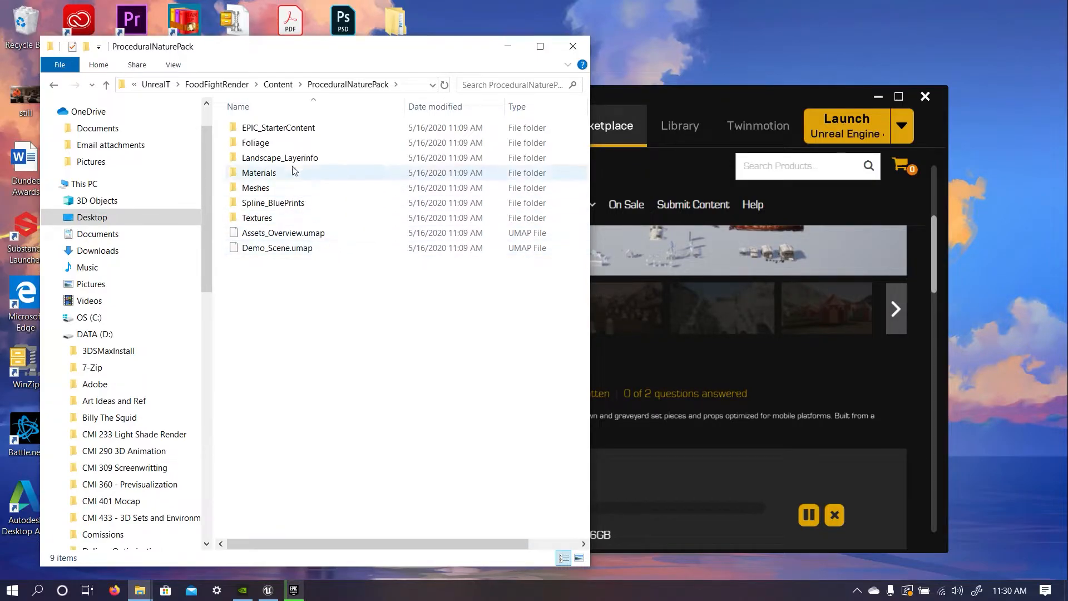
{"action": "left_click", "coordinate": [54, 86]}
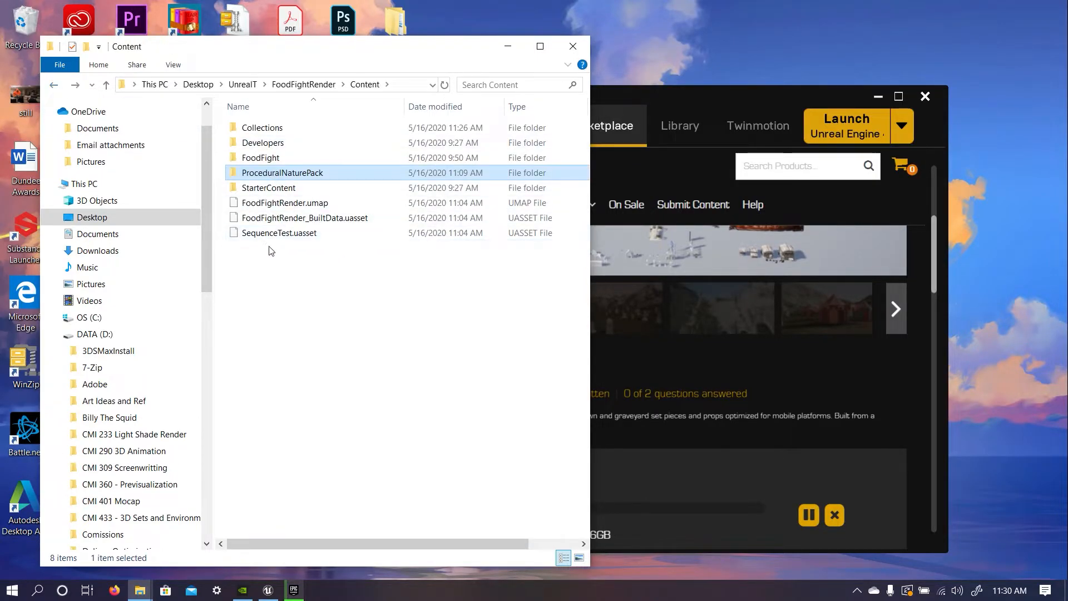
{"action": "double_click", "coordinate": [319, 186]}
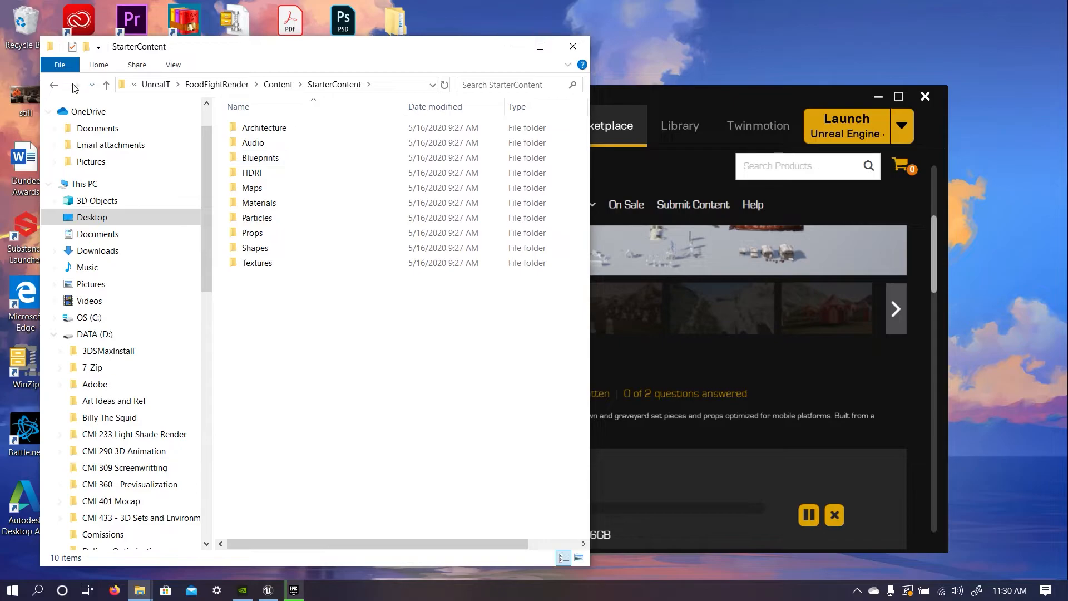
{"action": "left_click", "coordinate": [54, 86]}
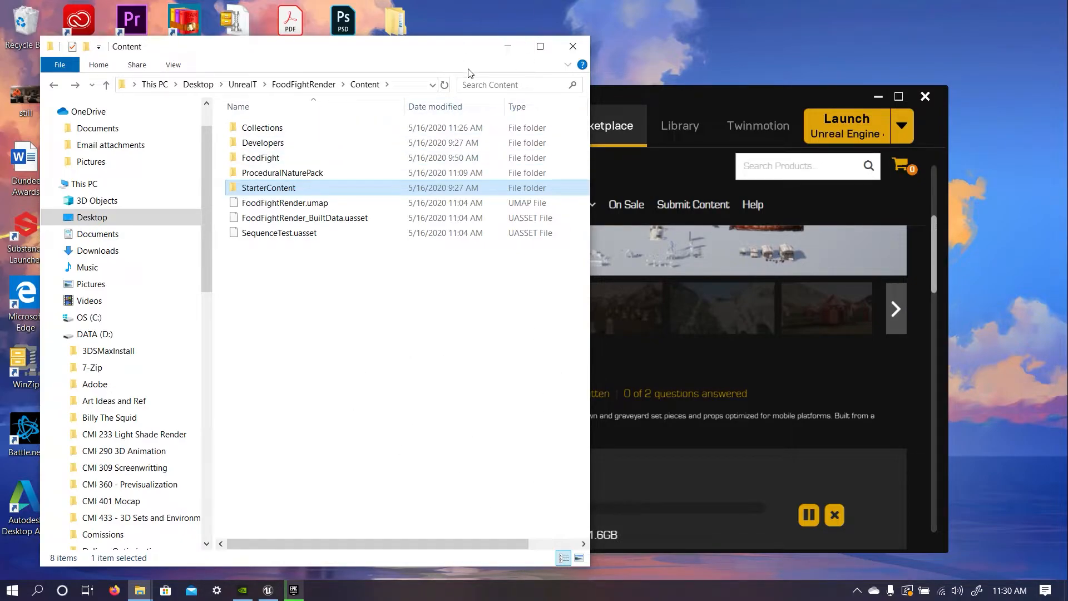
{"action": "left_click", "coordinate": [507, 47]}
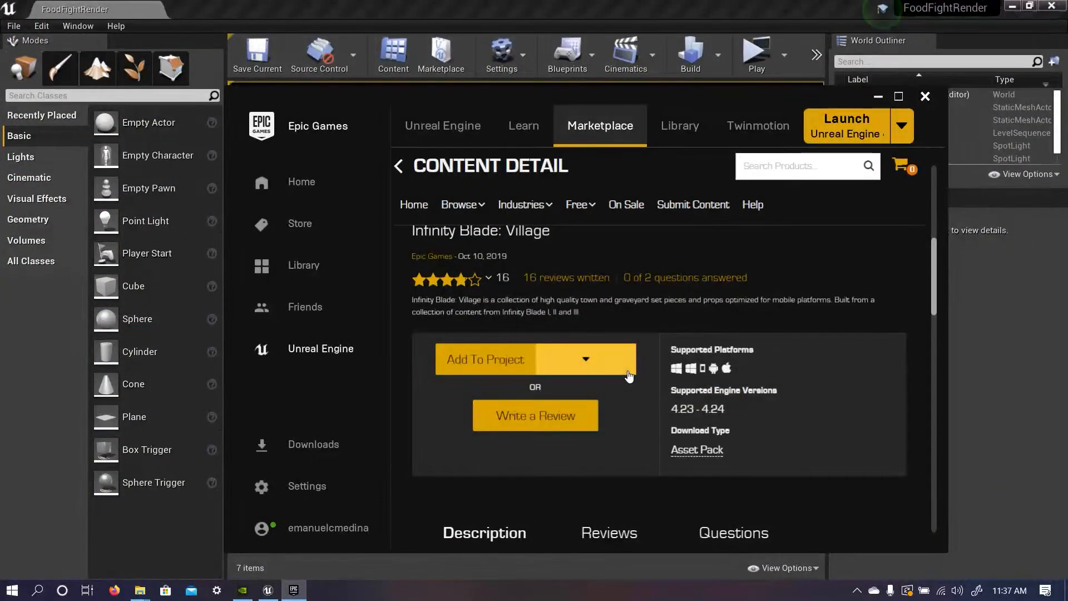
Return to the Unreal editor and open the EnvrionmentPack4 > Meshes > EnvironmentPack_4 folder among the project content.
{"action": "scroll", "coordinate": [621, 372], "scroll_direction": "down", "scroll_amount": 1}
{"action": "scroll", "coordinate": [633, 361], "scroll_direction": "up", "scroll_amount": 2}
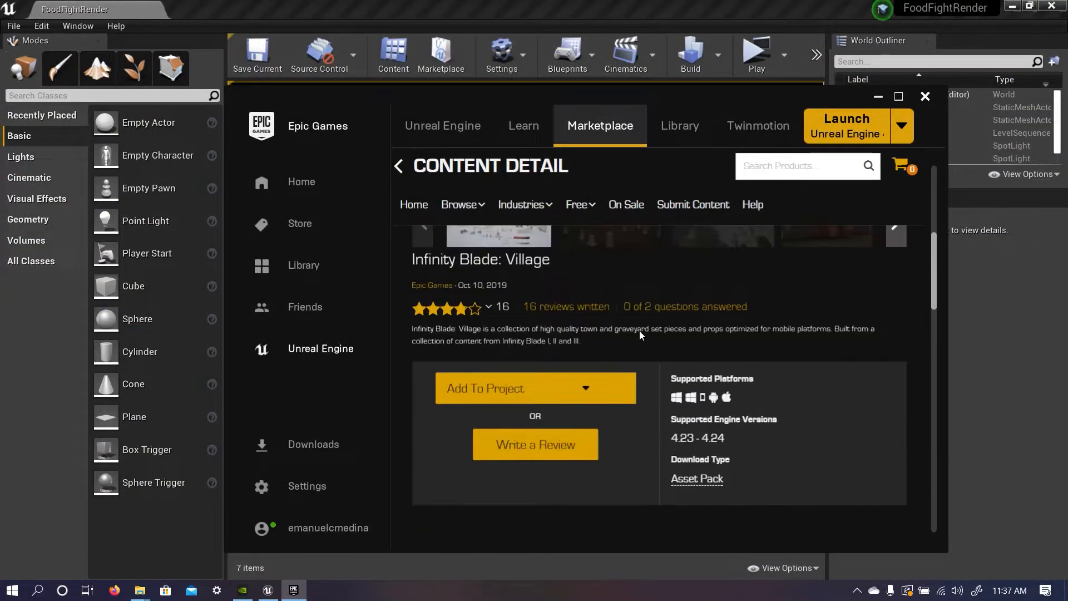
{"action": "left_click", "coordinate": [884, 98]}
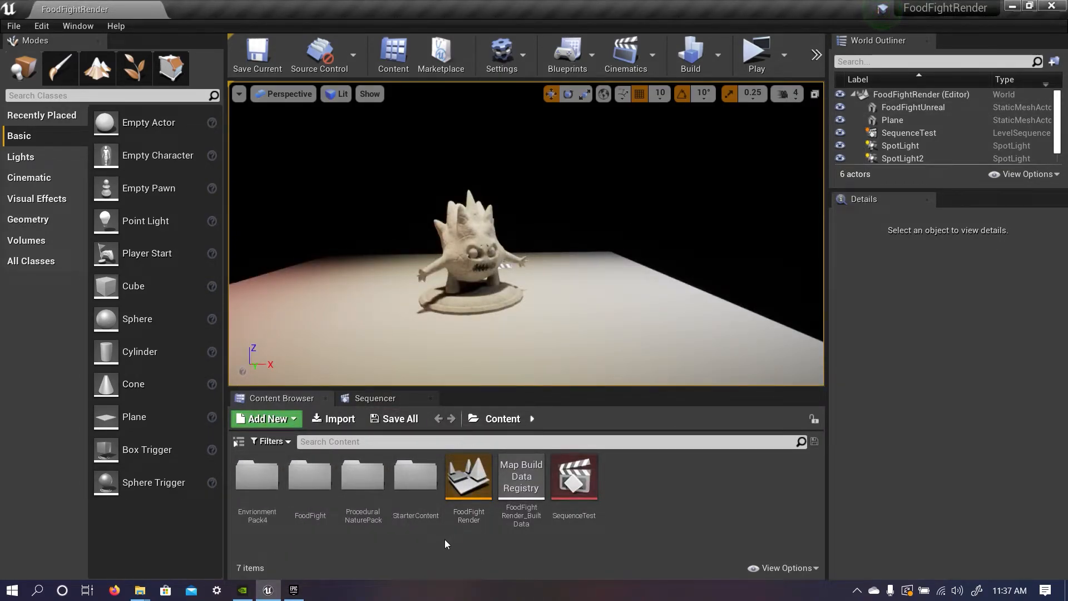
{"action": "left_click", "coordinate": [244, 490]}
{"action": "double_click", "coordinate": [245, 491]}
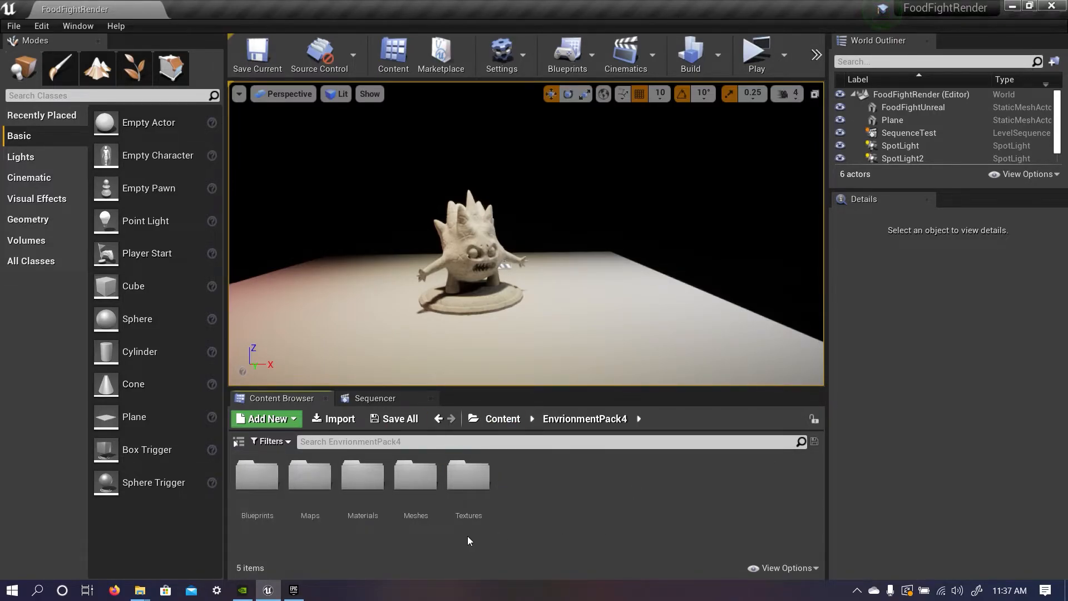
{"action": "left_click", "coordinate": [415, 478]}
{"action": "double_click", "coordinate": [415, 478]}
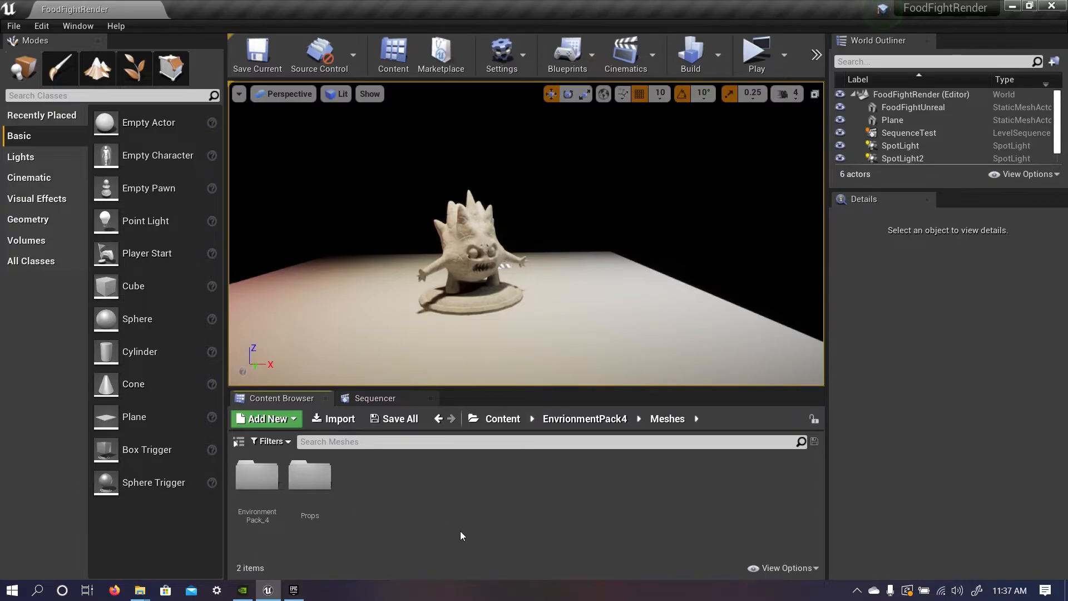
{"action": "double_click", "coordinate": [268, 523]}
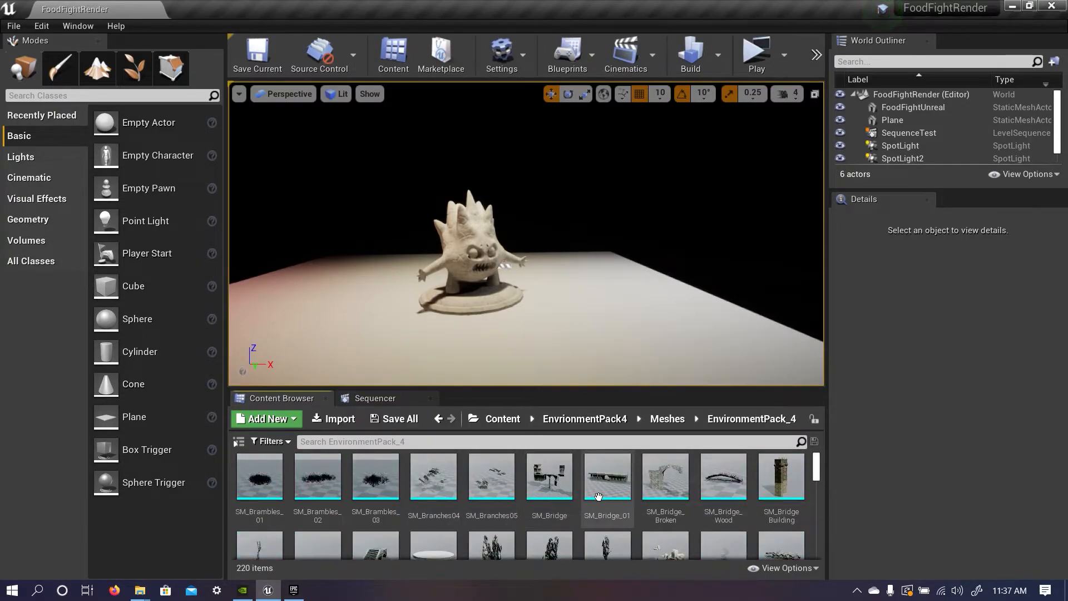
Find the SM_CaveBridge stair mesh in the environment pack and place it on the plane at the statue.
{"action": "scroll", "coordinate": [814, 502], "scroll_direction": "down", "scroll_amount": 1}
{"action": "scroll", "coordinate": [747, 489], "scroll_direction": "up", "scroll_amount": 2}
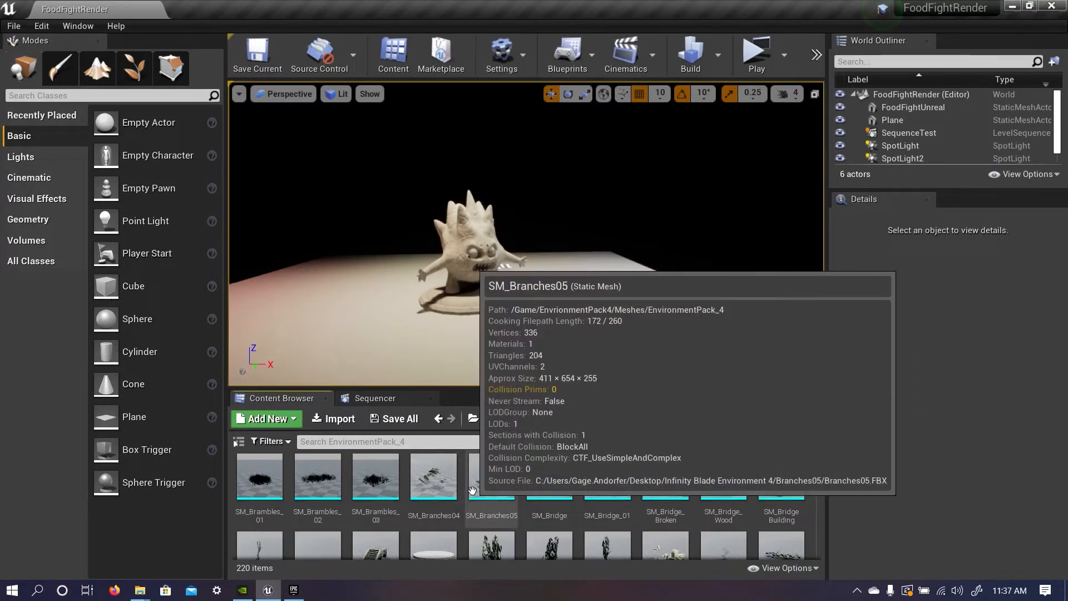
{"action": "scroll", "coordinate": [465, 502], "scroll_direction": "down", "scroll_amount": 1}
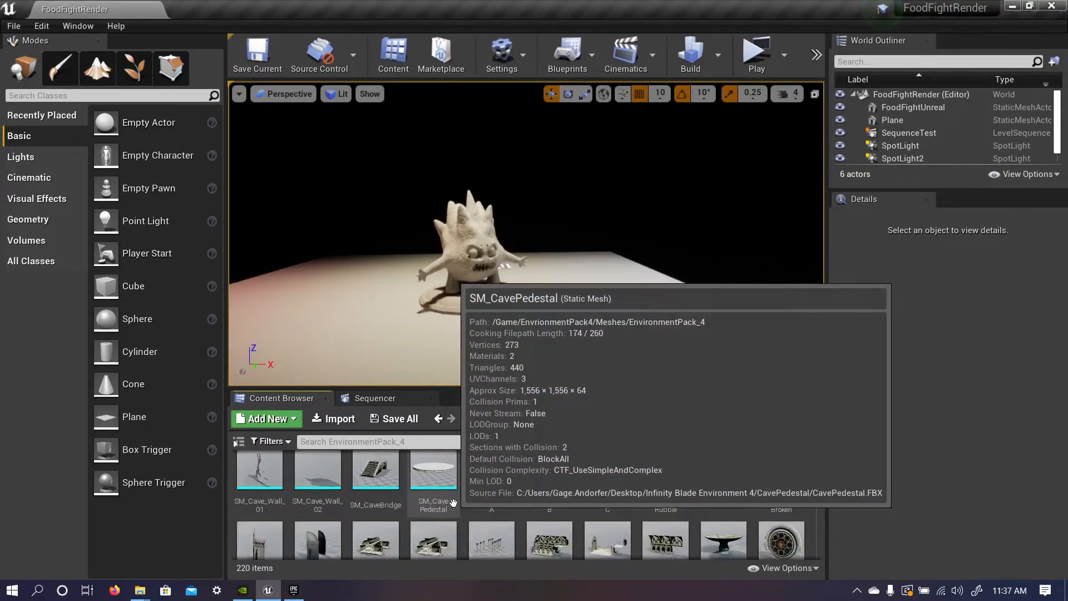
{"action": "scroll", "coordinate": [453, 503], "scroll_direction": "down", "scroll_amount": 1}
{"action": "scroll", "coordinate": [677, 494], "scroll_direction": "down", "scroll_amount": 1}
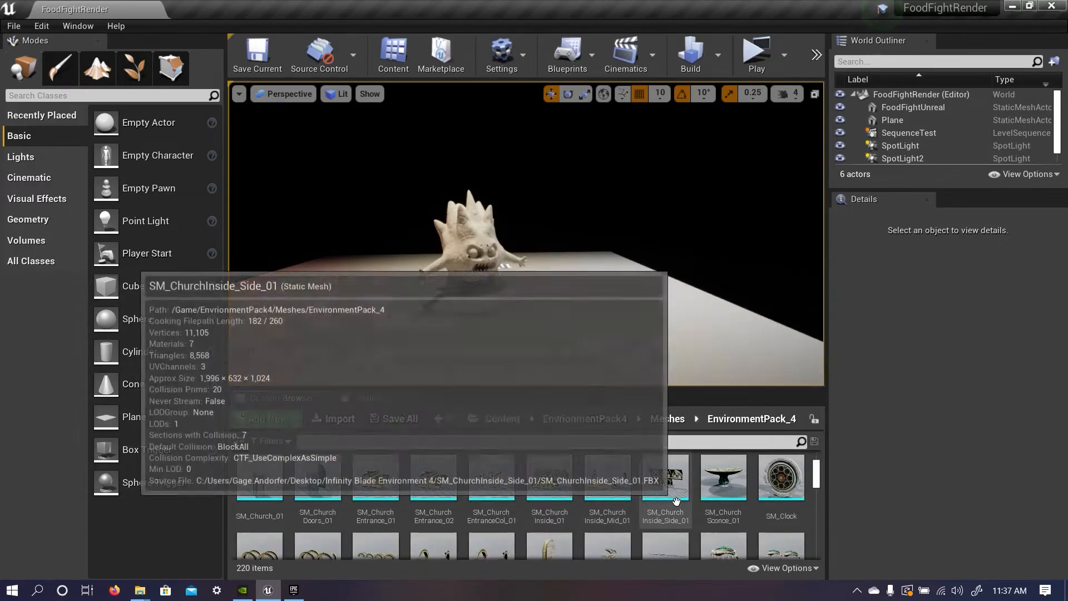
{"action": "scroll", "coordinate": [457, 530], "scroll_direction": "down", "scroll_amount": 2}
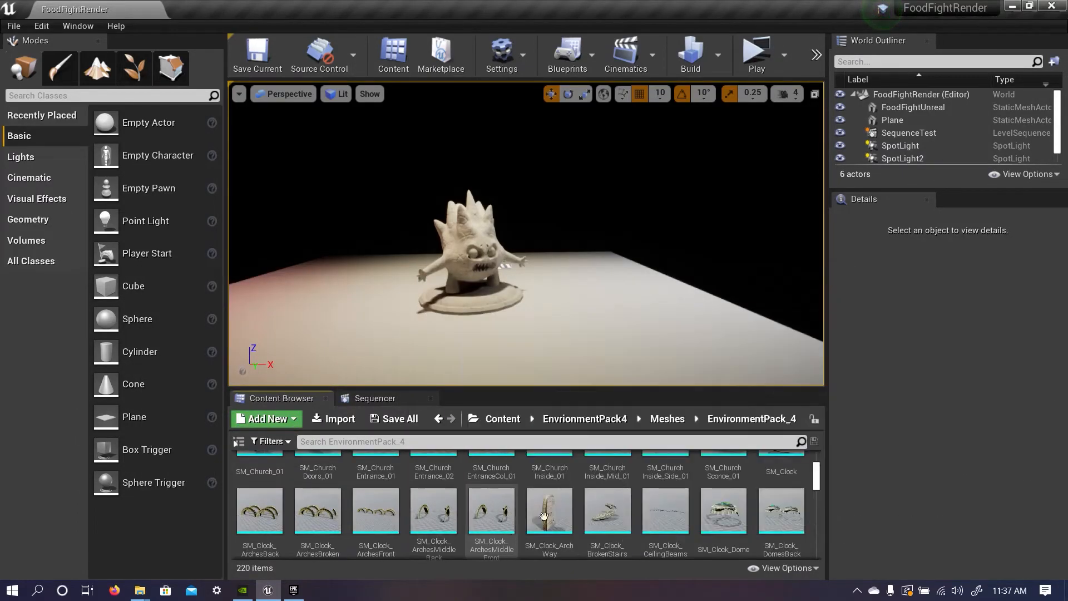
{"action": "scroll", "coordinate": [662, 518], "scroll_direction": "down", "scroll_amount": 1}
{"action": "scroll", "coordinate": [723, 493], "scroll_direction": "up", "scroll_amount": 4}
{"action": "scroll", "coordinate": [484, 501], "scroll_direction": "up", "scroll_amount": 1}
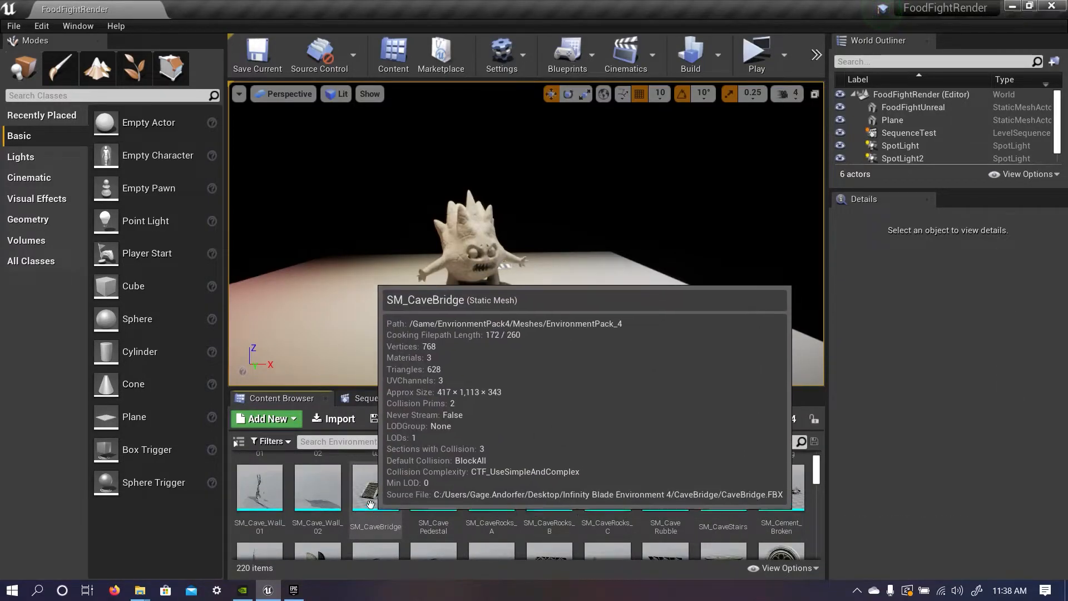
{"action": "left_click", "coordinate": [387, 478]}
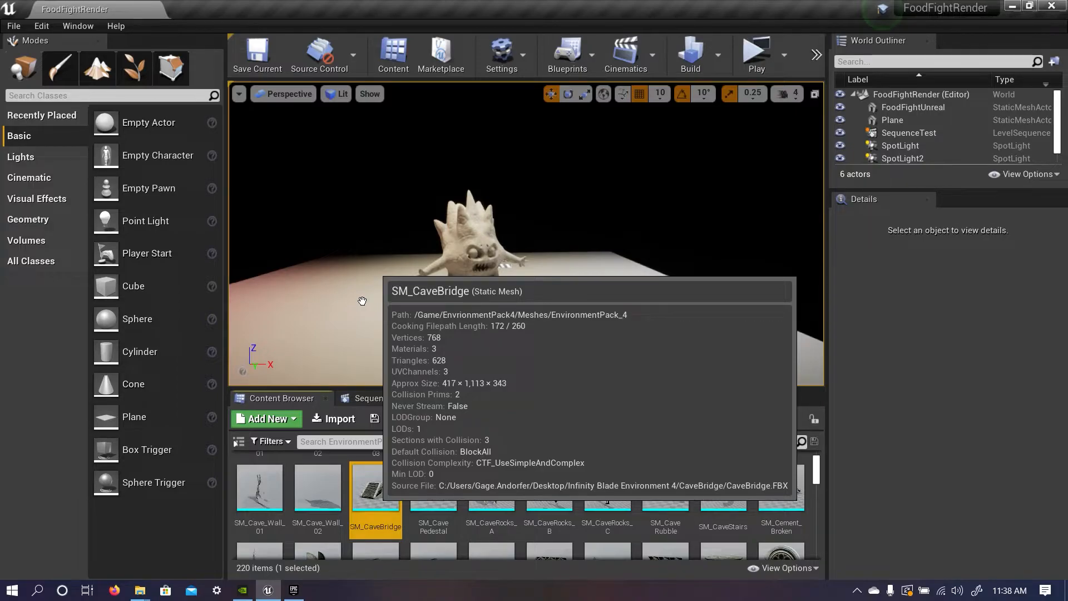
{"action": "left_click_drag", "start_coordinate": [362, 301], "coordinate": [426, 345]}
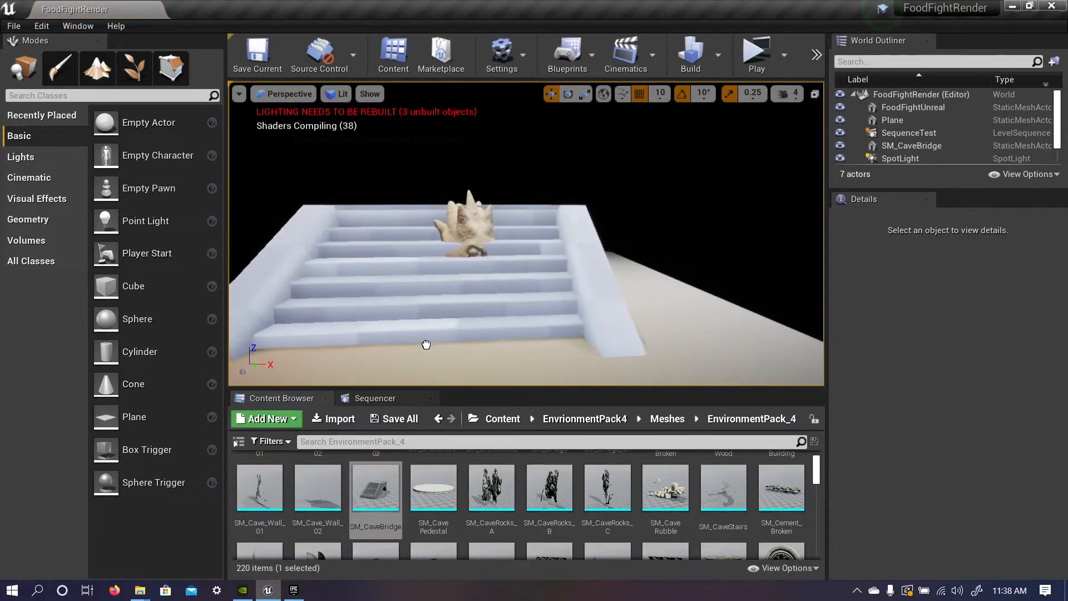
Raise the FoodFightUnreal statue above the cave bridge stairs to a Z location of 180.
{"action": "left_click_drag", "start_coordinate": [513, 343], "coordinate": [507, 343]}
{"action": "mouse_move", "coordinate": [505, 350]}
{"action": "right_mouse_down"}
{"action": "mouse_move", "coordinate": [504, 336]}
{"action": "mouse_move", "coordinate": [502, 352]}
{"action": "right_mouse_up"}
{"action": "key", "text": "s"}
{"action": "left_click", "coordinate": [487, 267]}
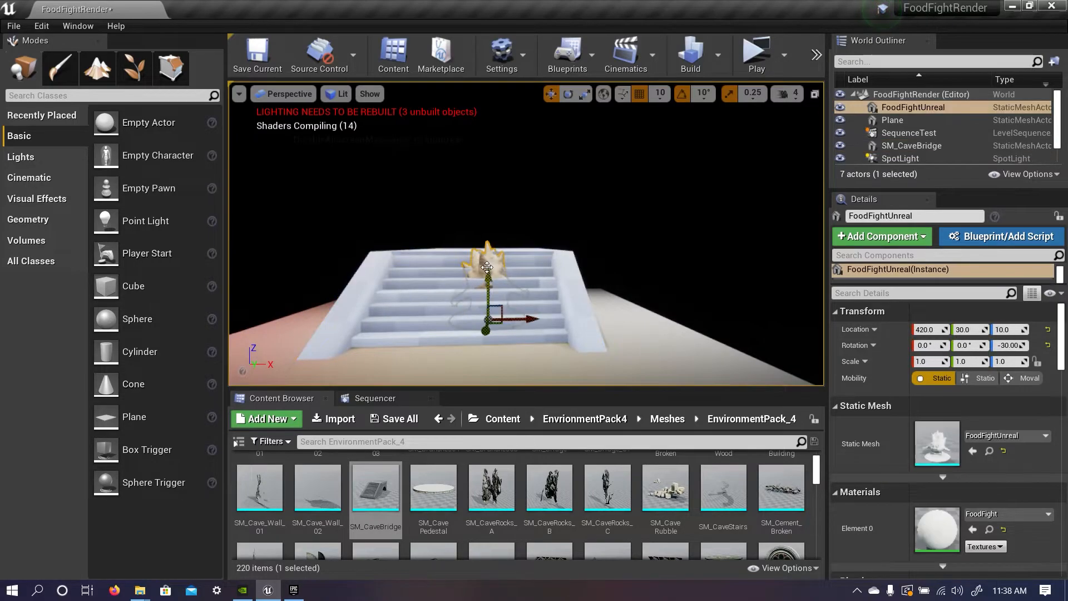
{"action": "left_click_drag", "start_coordinate": [488, 275], "coordinate": [496, 191]}
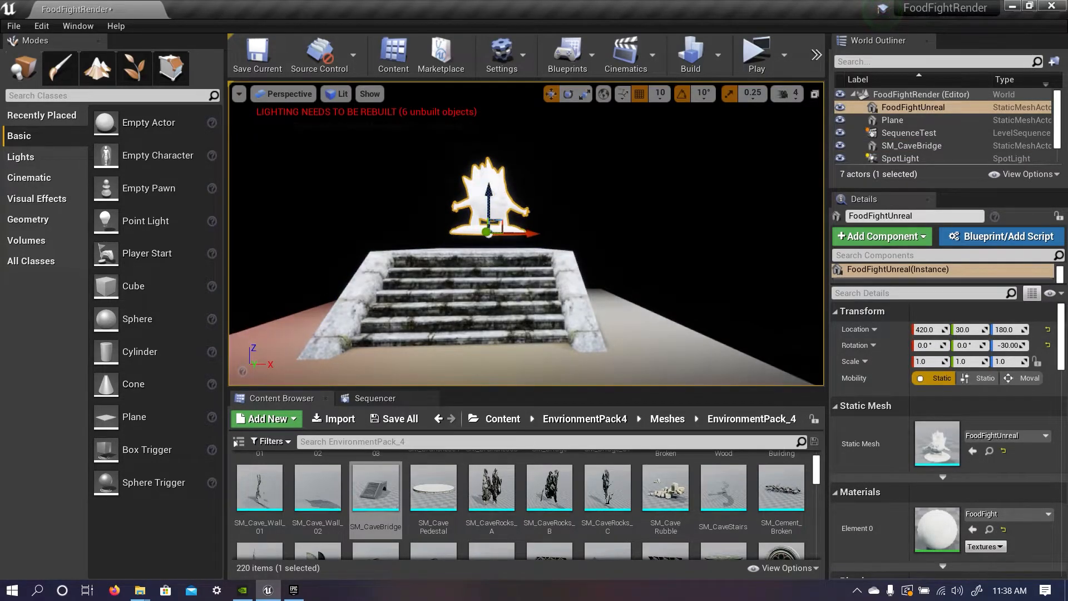
Move the statue over the bridge's stone platform to location Y -190 and Z 230.
{"action": "key", "text": "f"}
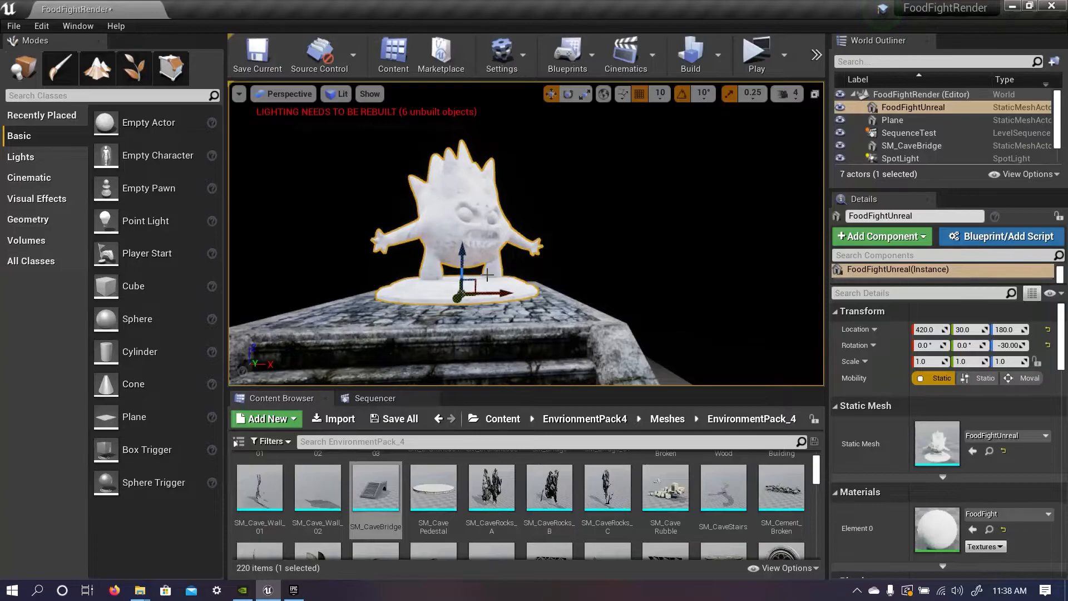
{"action": "scroll", "coordinate": [548, 315], "scroll_direction": "down", "scroll_amount": 3}
{"action": "scroll", "coordinate": [547, 314], "scroll_direction": "up", "scroll_amount": 5}
{"action": "scroll", "coordinate": [548, 314], "scroll_direction": "down", "scroll_amount": 5}
{"action": "left_click_drag", "start_coordinate": [480, 247], "coordinate": [487, 208]}
{"action": "right_click_drag", "start_coordinate": [487, 208], "coordinate": [614, 239]}
{"action": "key", "text": "a"}
{"action": "left_click_drag", "start_coordinate": [617, 249], "coordinate": [516, 249]}
{"action": "right_click_drag", "start_coordinate": [520, 272], "coordinate": [334, 284]}
{"action": "key", "text": "d"}
{"action": "right_click_drag", "start_coordinate": [521, 301], "coordinate": [521, 300]}
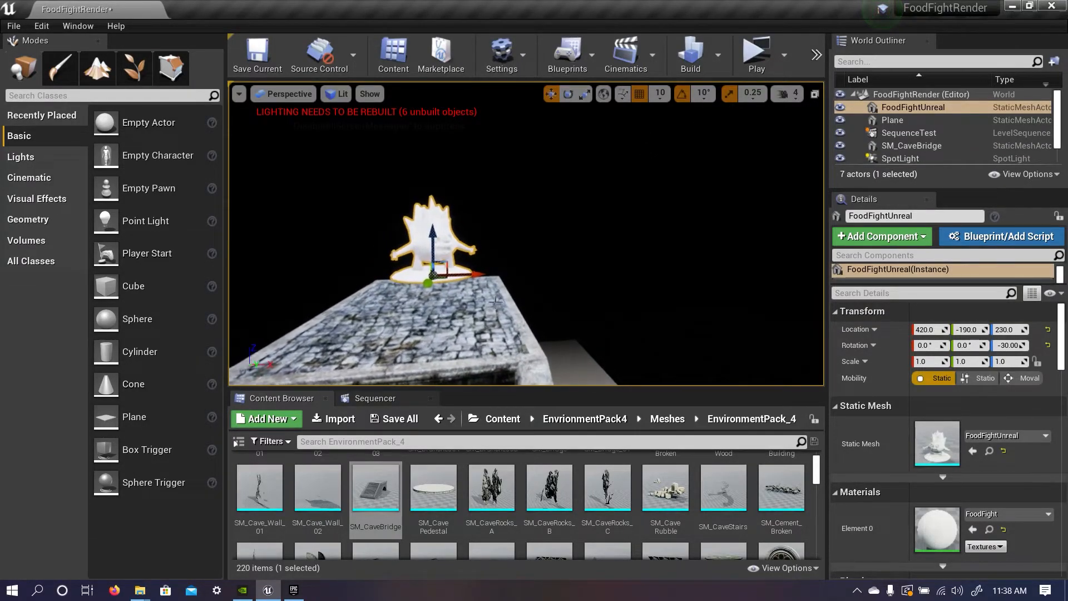
Snap the statue down onto the bridge's stone surface and rotate it to 0° about Z.
{"action": "key", "text": "End"}
{"action": "mouse_move", "coordinate": [539, 302]}
{"action": "right_mouse_down"}
{"action": "mouse_move", "coordinate": [508, 305]}
{"action": "mouse_move", "coordinate": [515, 312]}
{"action": "mouse_move", "coordinate": [514, 297]}
{"action": "mouse_move", "coordinate": [525, 325]}
{"action": "mouse_move", "coordinate": [484, 325]}
{"action": "mouse_move", "coordinate": [503, 339]}
{"action": "mouse_move", "coordinate": [529, 317]}
{"action": "right_mouse_up"}
{"action": "key", "text": "w"}
{"action": "key", "text": "s"}
{"action": "key", "text": "w"}
{"action": "key", "text": "e"}
{"action": "left_click_drag", "start_coordinate": [531, 287], "coordinate": [573, 289]}
{"action": "right_click_drag", "start_coordinate": [536, 300], "coordinate": [531, 287]}
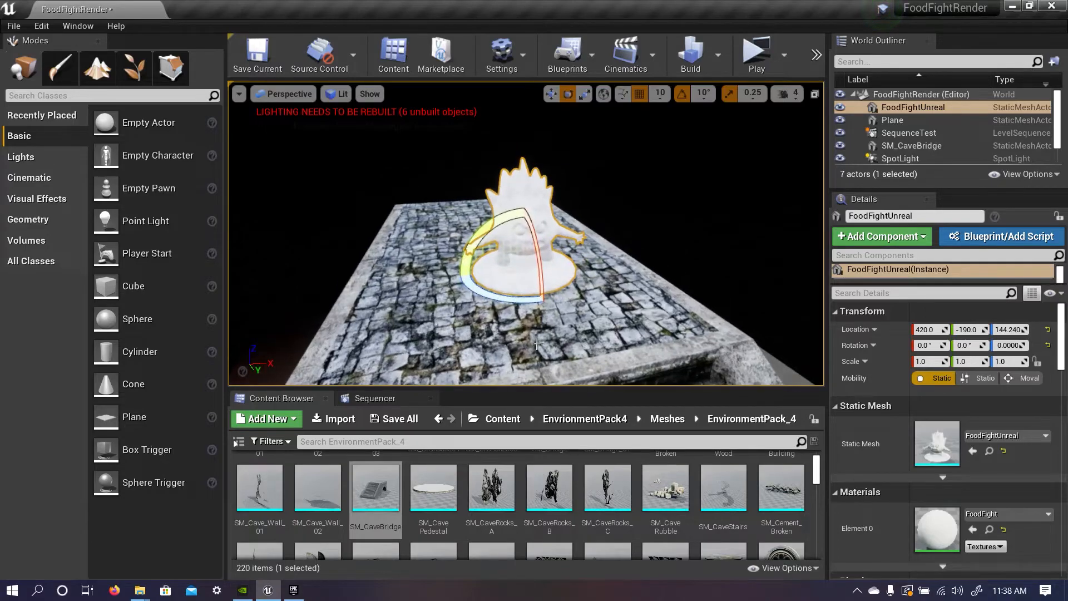
Reposition the statue on the stone platform so it stands centred behind the top of the stairs, and deselect it.
{"action": "key", "text": "w"}
{"action": "left_click_drag", "start_coordinate": [538, 295], "coordinate": [505, 220]}
{"action": "scroll", "coordinate": [505, 220], "scroll_direction": "down", "scroll_amount": 10}
{"action": "mouse_move", "coordinate": [505, 220]}
{"action": "right_mouse_down"}
{"action": "mouse_move", "coordinate": [499, 231]}
{"action": "mouse_move", "coordinate": [511, 223]}
{"action": "mouse_move", "coordinate": [523, 236]}
{"action": "mouse_move", "coordinate": [508, 233]}
{"action": "mouse_move", "coordinate": [507, 220]}
{"action": "right_mouse_up"}
{"action": "right_click_drag", "start_coordinate": [356, 128], "coordinate": [361, 104]}
{"action": "left_click", "coordinate": [573, 195]}
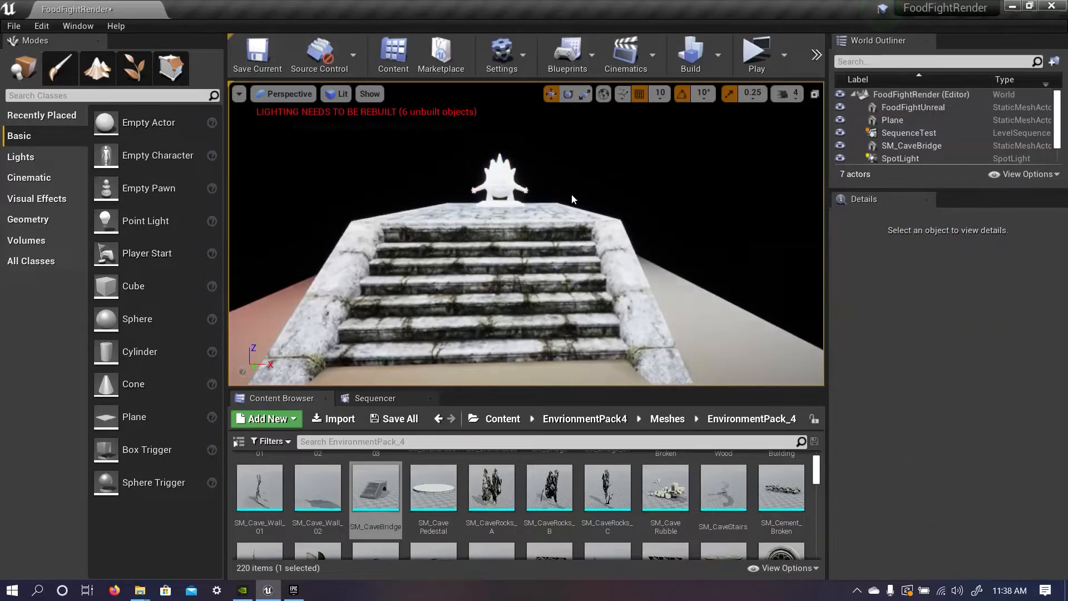
Place the SM_Brambles_03 mesh from EnvironmentPack_4 at the top of the bridge stairs, at location 460, 20, 140.
{"action": "scroll", "coordinate": [517, 507], "scroll_direction": "down", "scroll_amount": 4}
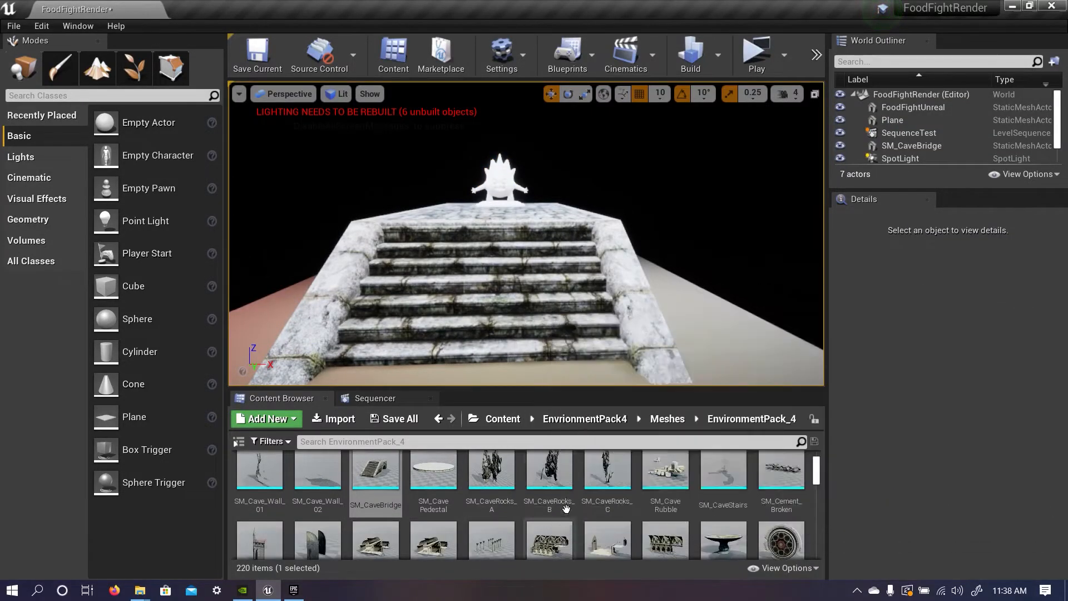
{"action": "scroll", "coordinate": [556, 500], "scroll_direction": "down", "scroll_amount": 5}
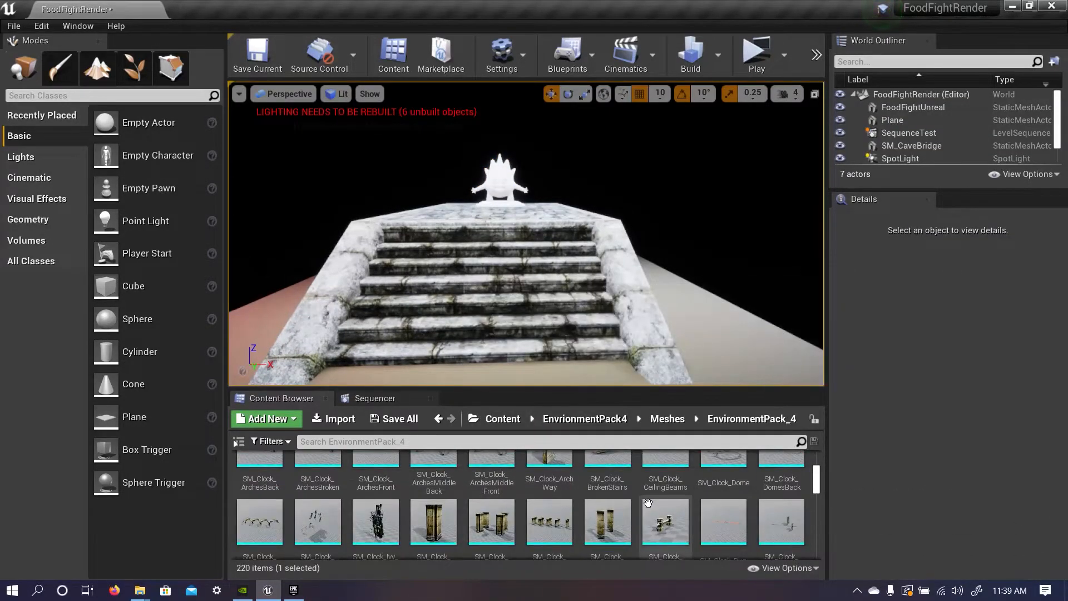
{"action": "scroll", "coordinate": [575, 502], "scroll_direction": "up", "scroll_amount": 4}
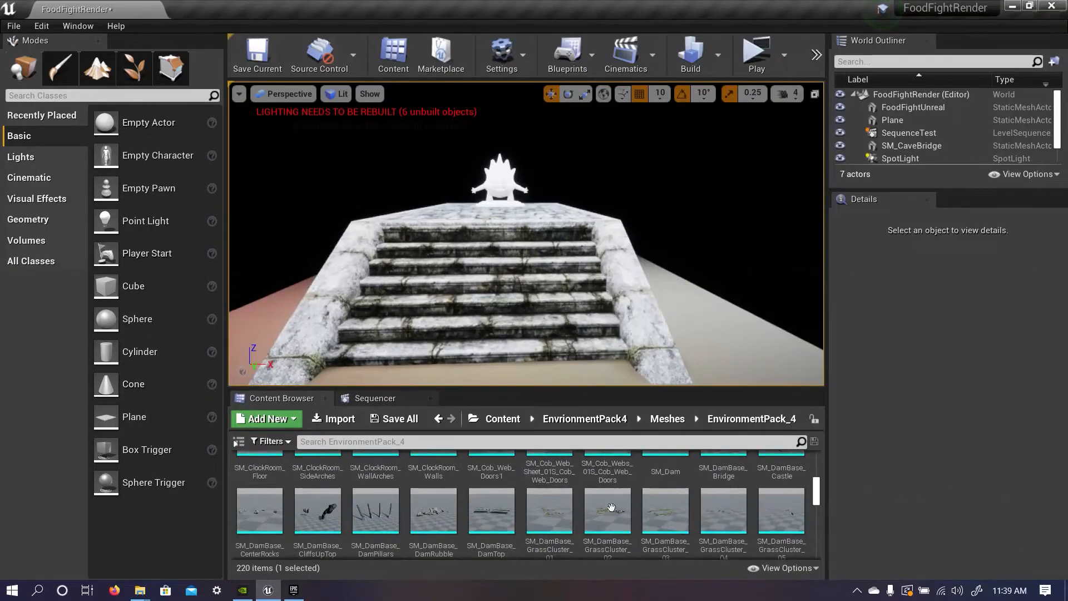
{"action": "scroll", "coordinate": [519, 519], "scroll_direction": "up", "scroll_amount": 3}
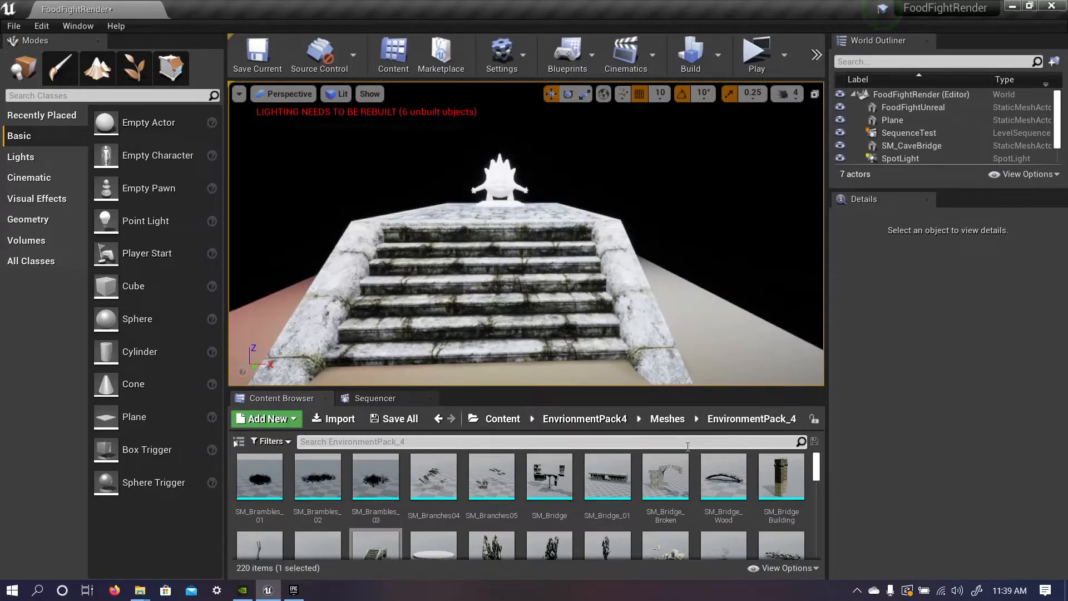
{"action": "left_click_drag", "start_coordinate": [376, 477], "coordinate": [531, 221]}
{"action": "right_click_drag", "start_coordinate": [529, 222], "coordinate": [556, 293]}
{"action": "key", "text": "w"}
{"action": "key", "text": "w"}
{"action": "key", "text": "s"}
{"action": "key", "text": "w"}
{"action": "key", "text": "s"}
{"action": "key", "text": "w"}
{"action": "key", "text": "w"}
{"action": "key", "text": "s"}
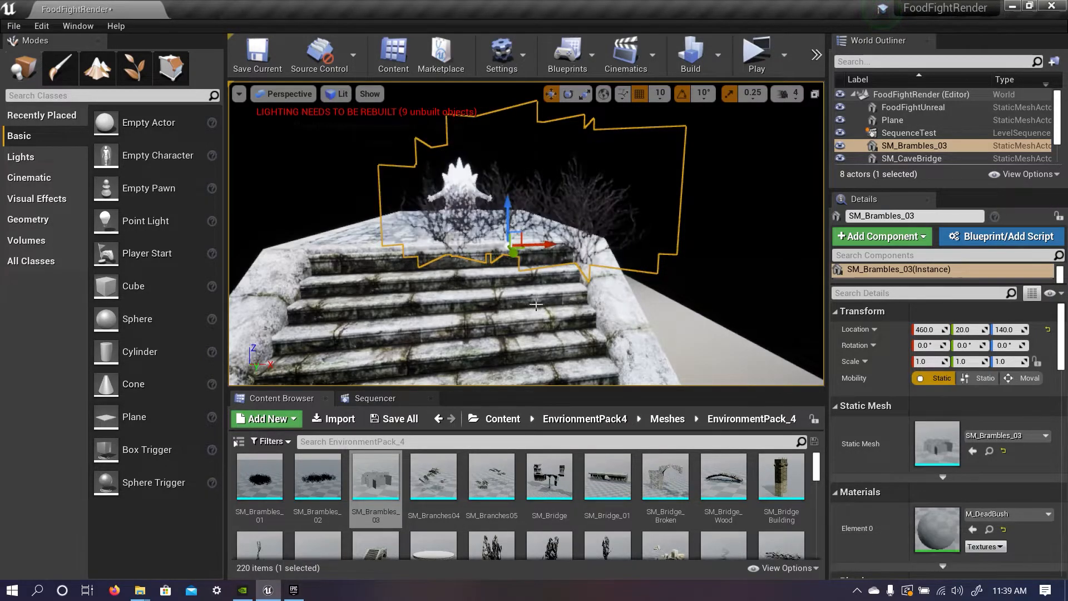
Move the brambles back around the statue to location X 400, Y -290 and Z 70.
{"action": "left_click_drag", "start_coordinate": [512, 254], "coordinate": [528, 210]}
{"action": "mouse_move", "coordinate": [528, 210]}
{"action": "right_mouse_down"}
{"action": "mouse_move", "coordinate": [540, 184]}
{"action": "mouse_move", "coordinate": [539, 193]}
{"action": "right_mouse_up"}
{"action": "key", "text": "w"}
{"action": "key", "text": "s"}
{"action": "left_click_drag", "start_coordinate": [518, 312], "coordinate": [374, 305]}
{"action": "left_click_drag", "start_coordinate": [366, 345], "coordinate": [347, 374]}
{"action": "key", "text": "w"}
{"action": "right_click_drag", "start_coordinate": [347, 373], "coordinate": [355, 368]}
{"action": "key", "text": "s"}
{"action": "key", "text": "a"}
{"action": "key", "text": "s"}
{"action": "key", "text": "d"}
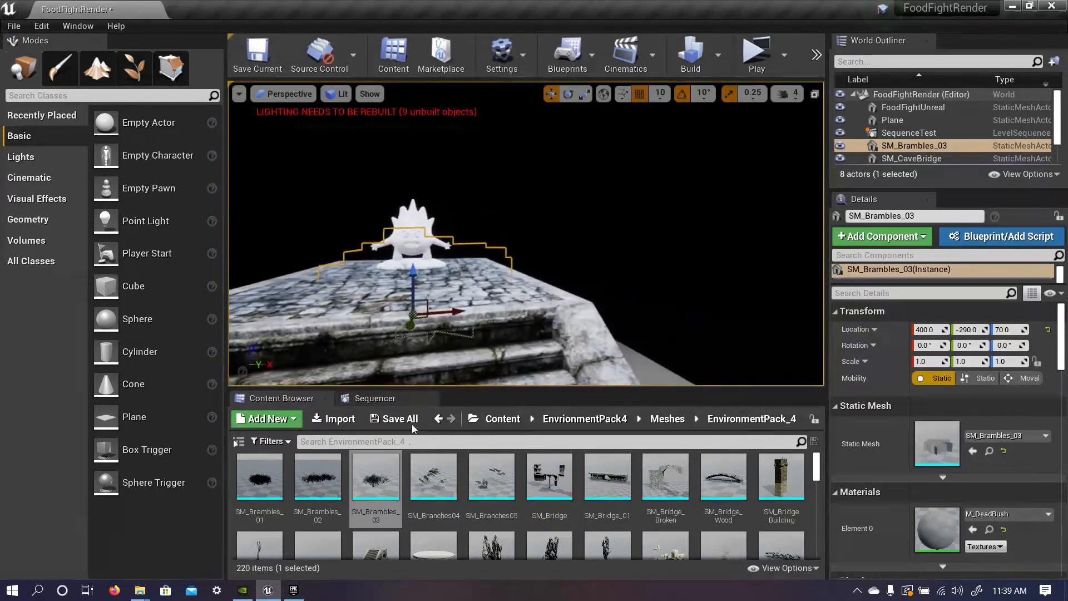
Place the SM_DamBase_Marshland mesh from EnvironmentPack_4 on the stone platform at location 370, -90, 180.
{"action": "left_click", "coordinate": [494, 422]}
{"action": "double_click", "coordinate": [257, 474]}
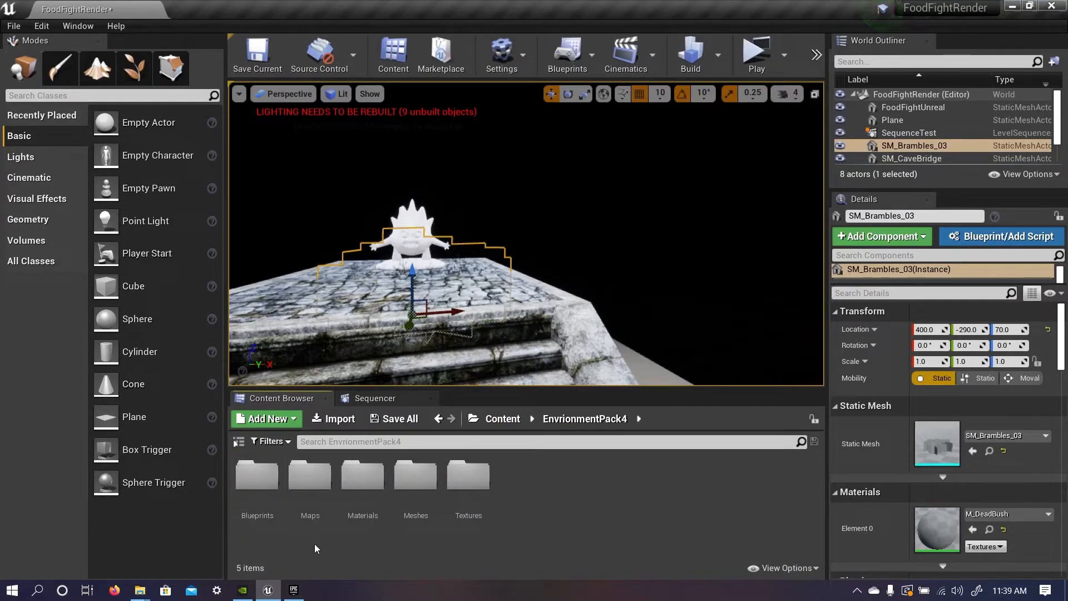
{"action": "double_click", "coordinate": [422, 497]}
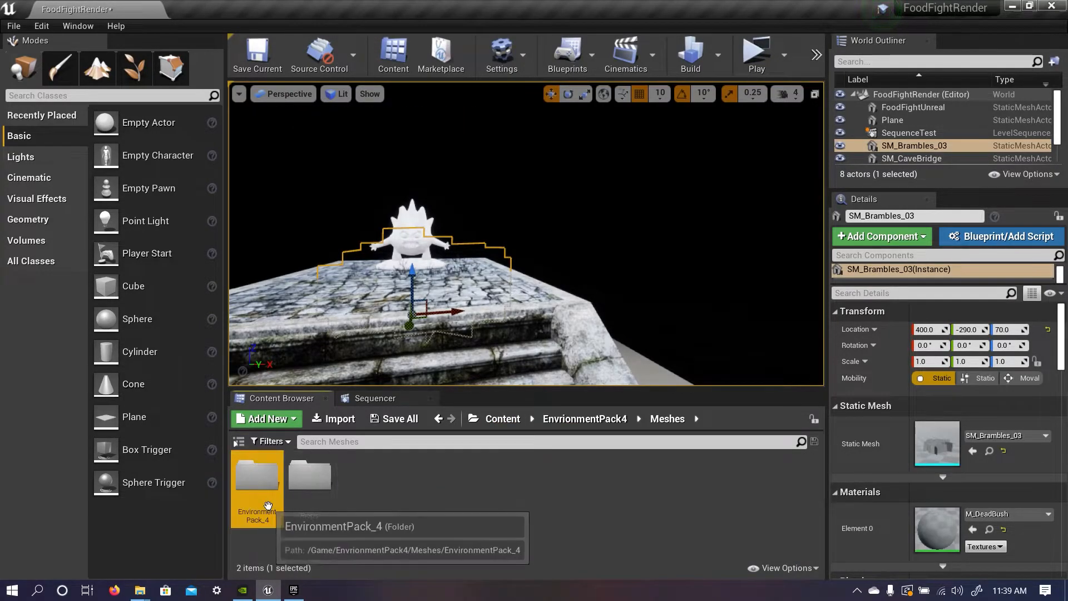
{"action": "double_click", "coordinate": [258, 479]}
{"action": "scroll", "coordinate": [390, 501], "scroll_direction": "down", "scroll_amount": 5}
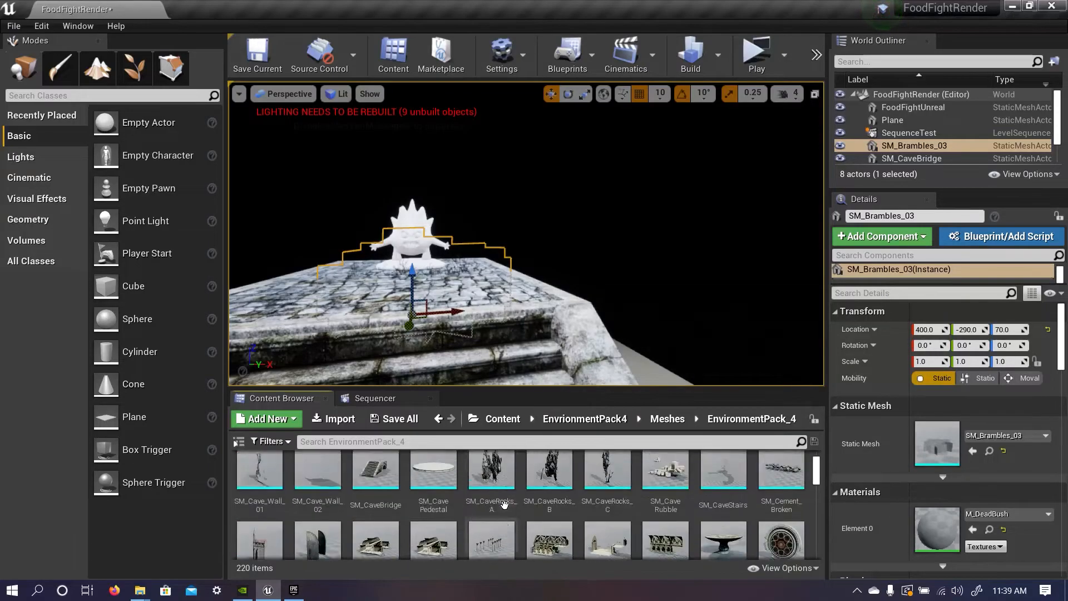
{"action": "scroll", "coordinate": [503, 505], "scroll_direction": "down", "scroll_amount": 5}
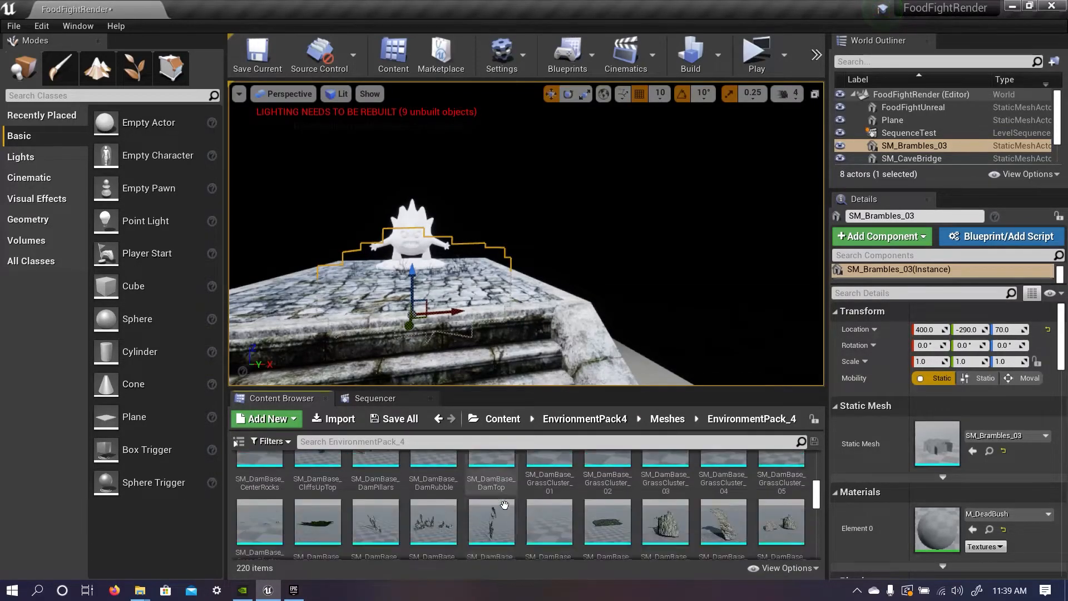
{"action": "scroll", "coordinate": [514, 511], "scroll_direction": "down", "scroll_amount": 2}
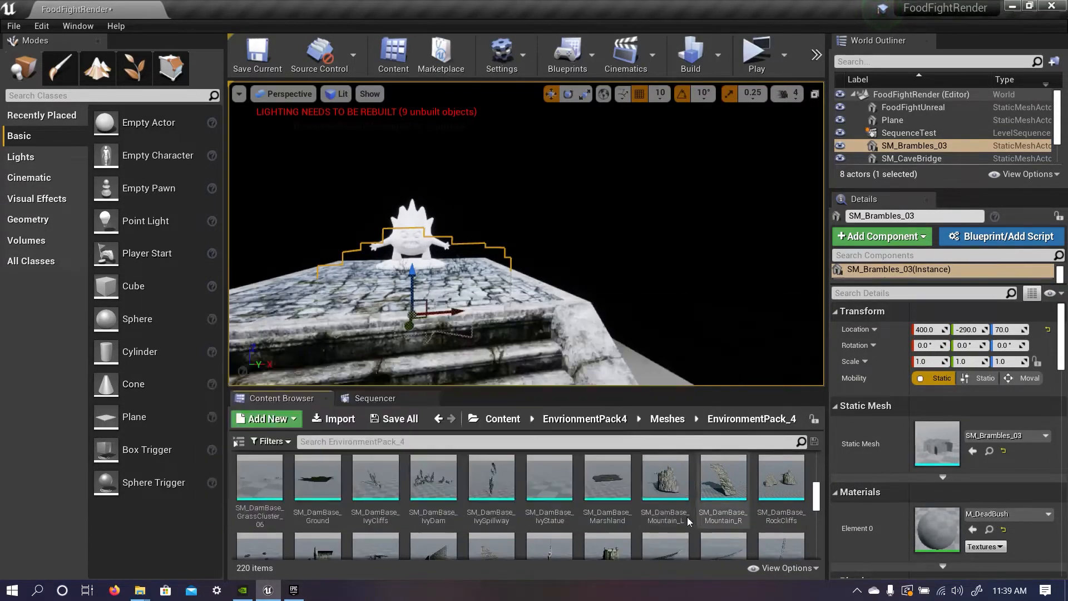
{"action": "scroll", "coordinate": [688, 503], "scroll_direction": "down", "scroll_amount": 1}
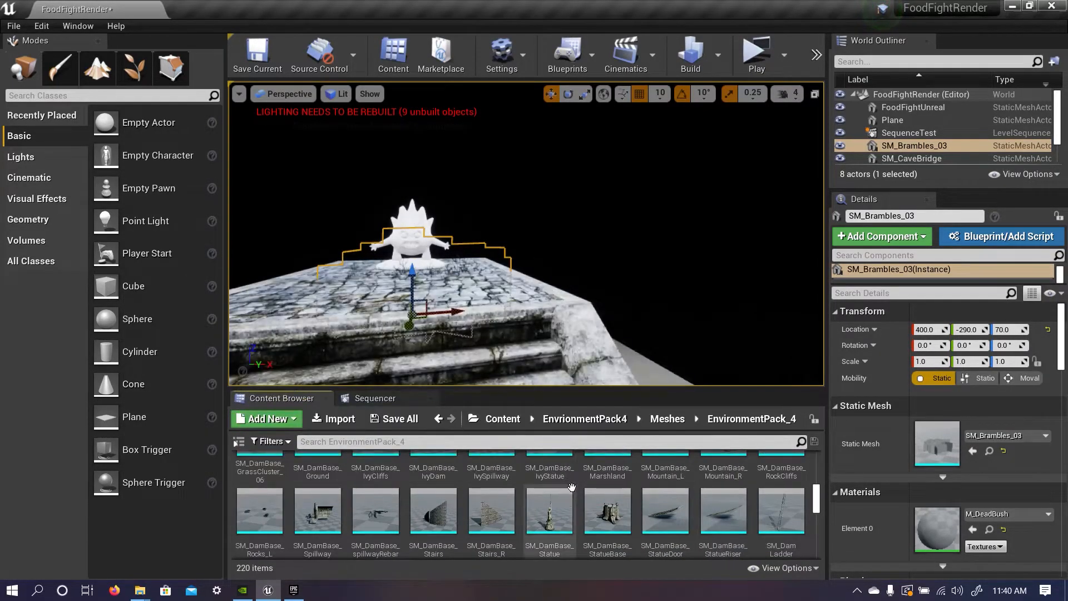
{"action": "scroll", "coordinate": [607, 481], "scroll_direction": "up", "scroll_amount": 1}
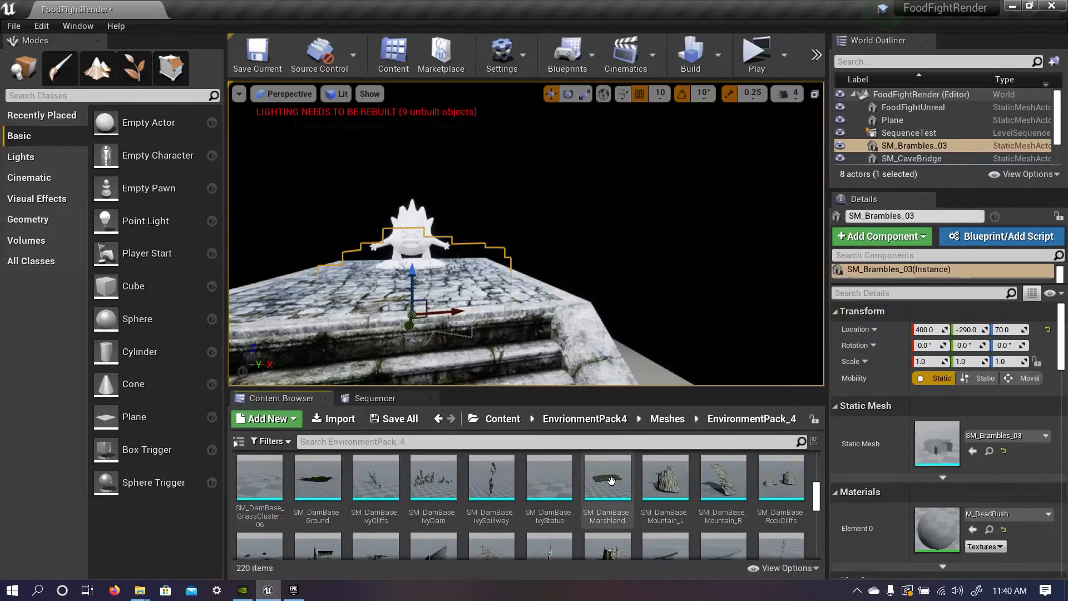
{"action": "left_click", "coordinate": [607, 482]}
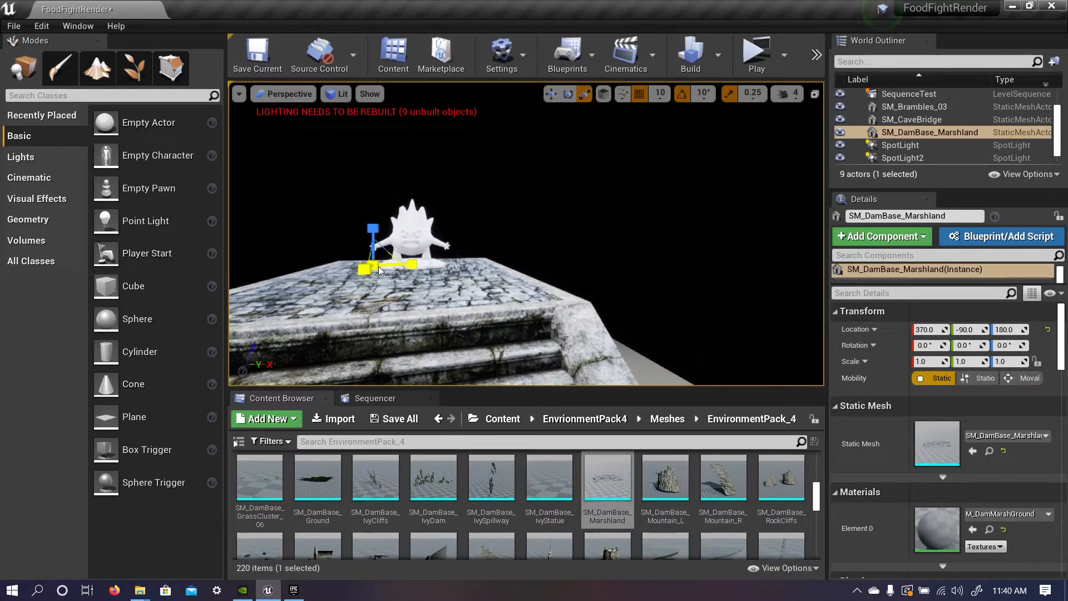
Undo the last scaling of the marshland mesh, inspect it on the platform and delete it.
{"action": "key", "text": "ctrl+z"}
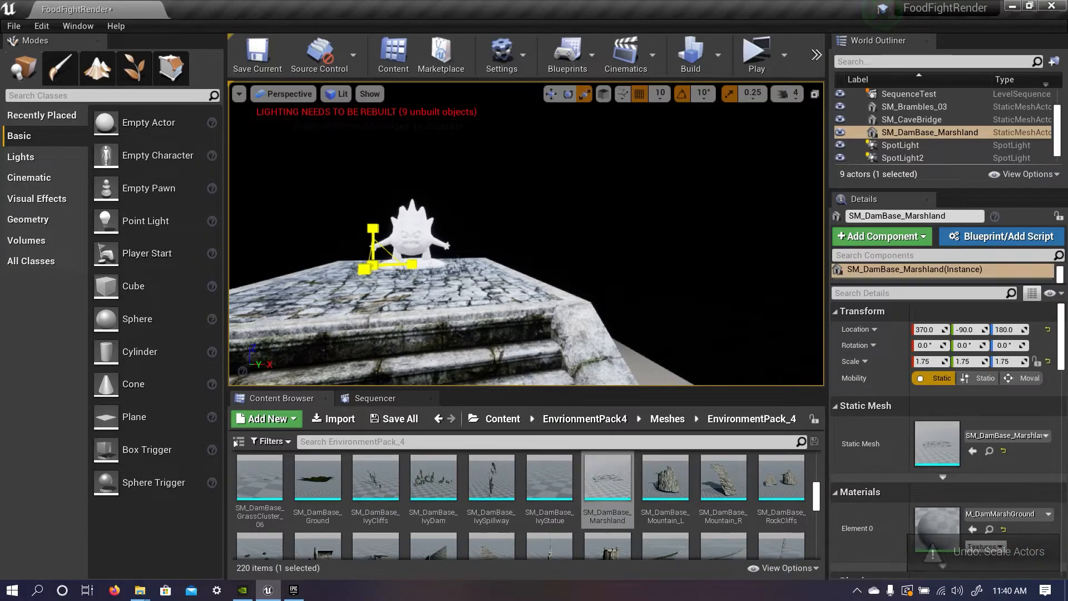
{"action": "key", "text": "e"}
{"action": "right_click_drag", "start_coordinate": [373, 265], "coordinate": [320, 311]}
{"action": "key", "text": "w"}
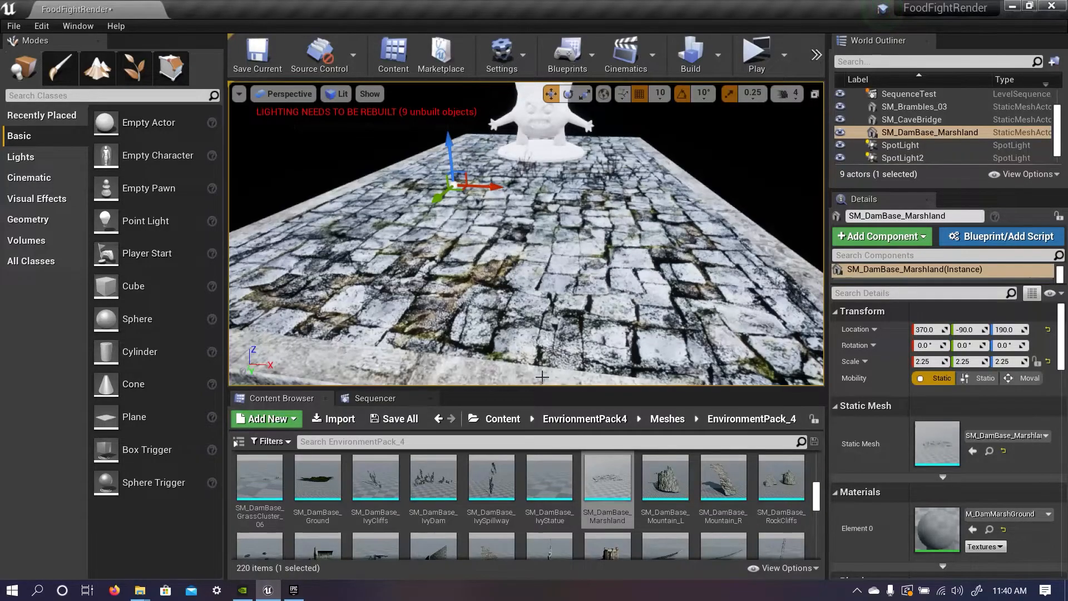
{"action": "key", "text": "Delete"}
Look through the EnvironmentPack_4 meshes and the StarterContent Architecture and Props folders for more set pieces.
{"action": "scroll", "coordinate": [578, 499], "scroll_direction": "up", "scroll_amount": 1}
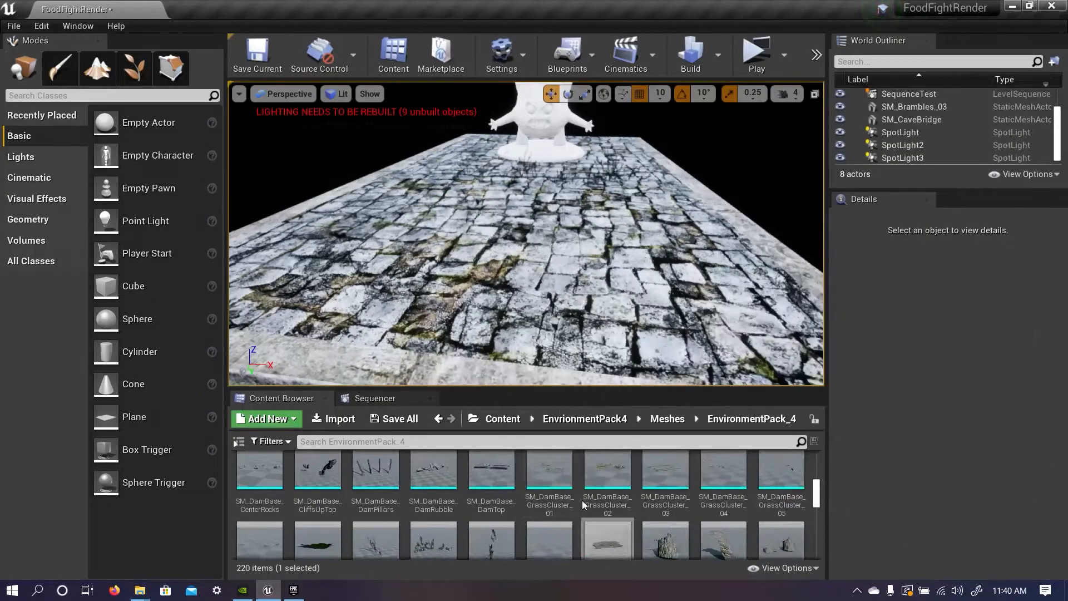
{"action": "scroll", "coordinate": [636, 506], "scroll_direction": "up", "scroll_amount": 5}
{"action": "scroll", "coordinate": [714, 516], "scroll_direction": "up", "scroll_amount": 4}
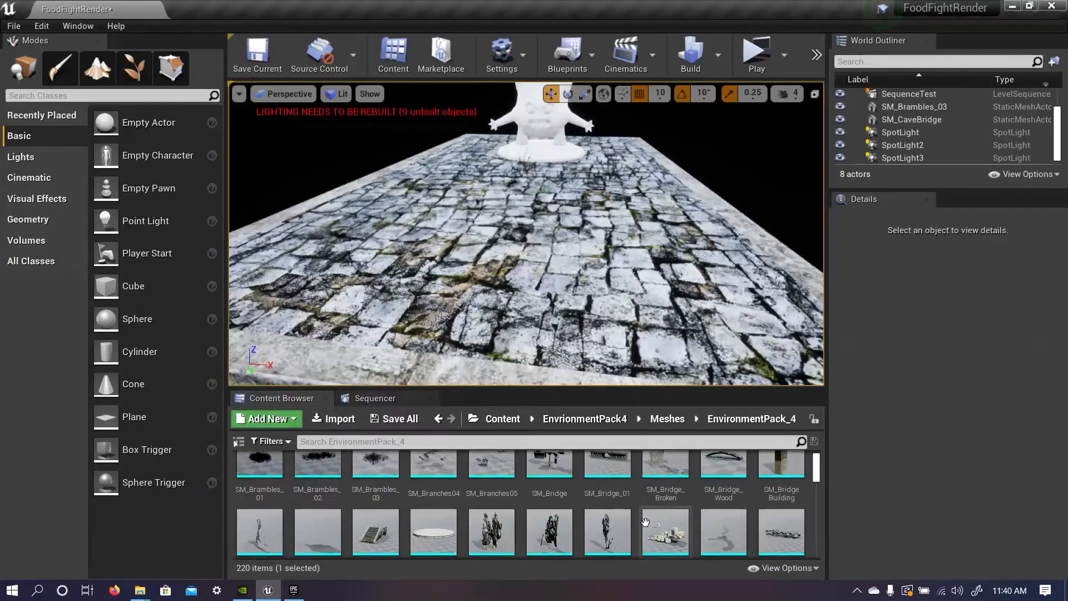
{"action": "scroll", "coordinate": [634, 512], "scroll_direction": "up", "scroll_amount": 1}
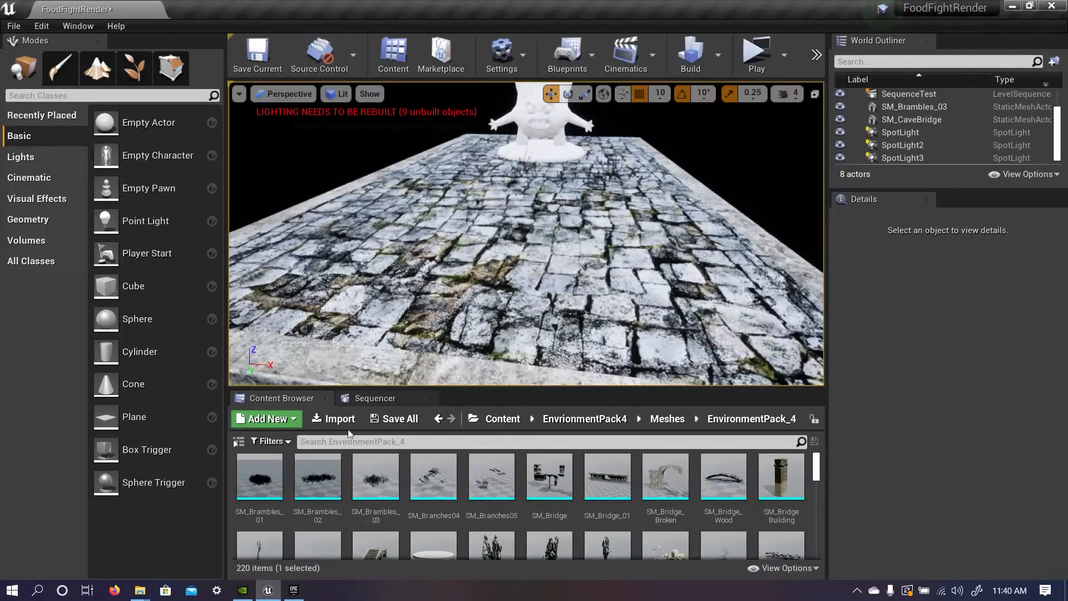
{"action": "left_click", "coordinate": [502, 419]}
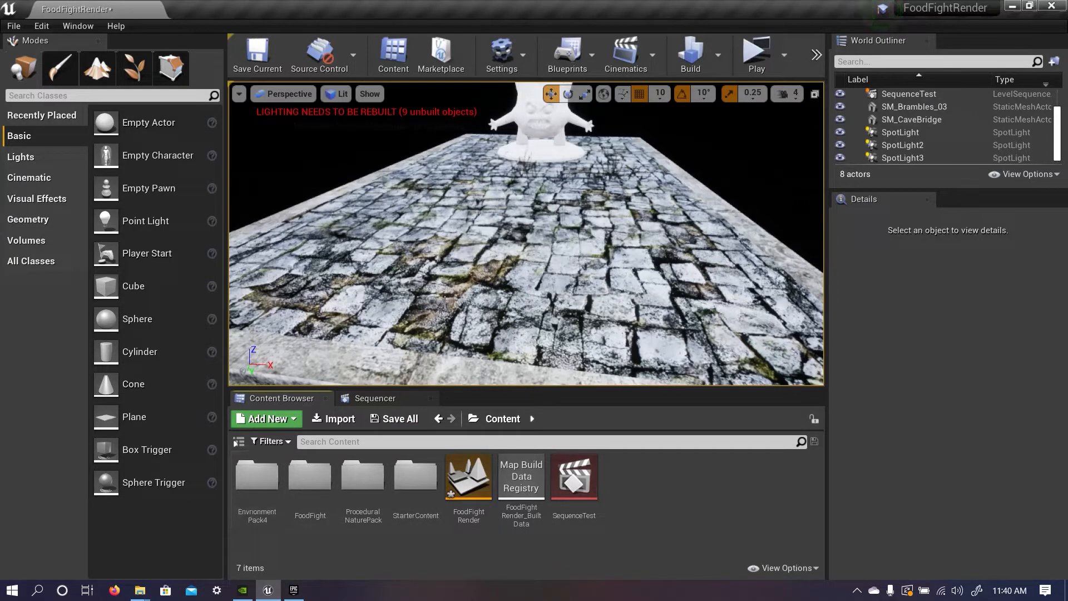
{"action": "double_click", "coordinate": [419, 477]}
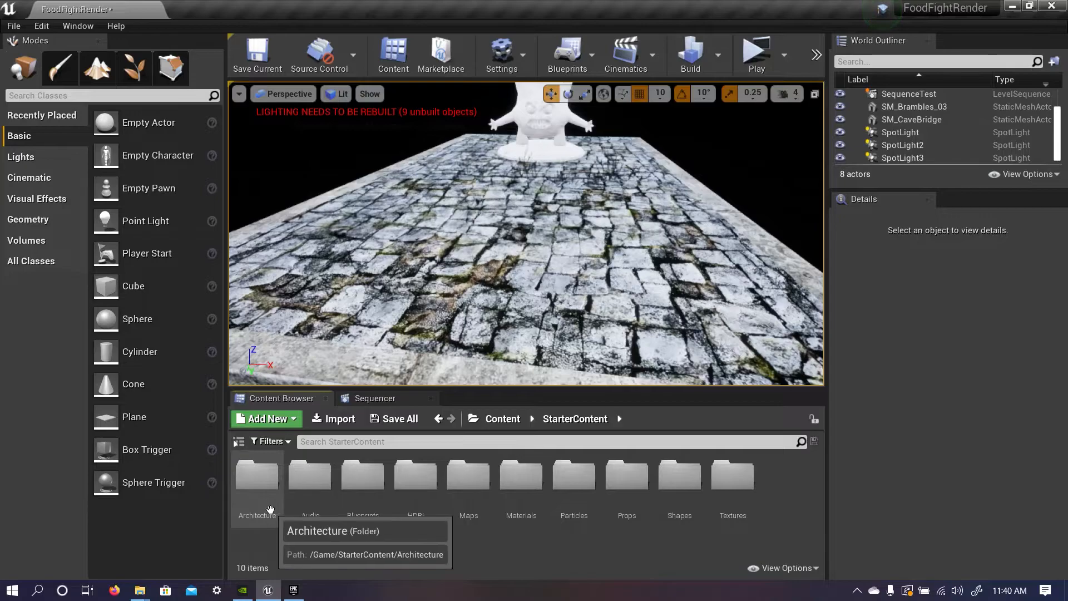
{"action": "left_click", "coordinate": [235, 508]}
{"action": "double_click", "coordinate": [235, 507]}
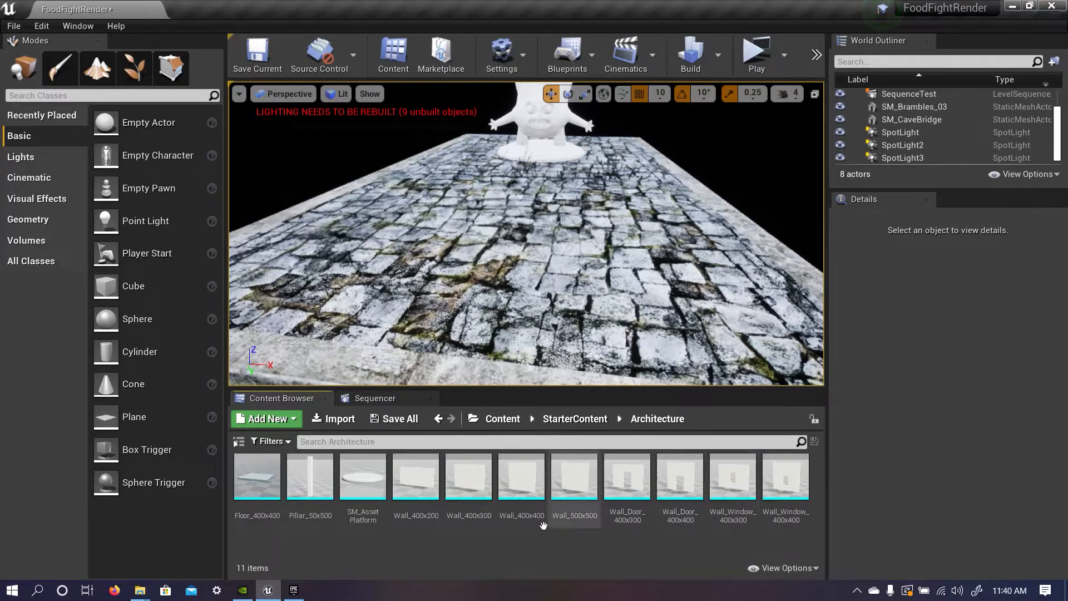
{"action": "left_click", "coordinate": [583, 419]}
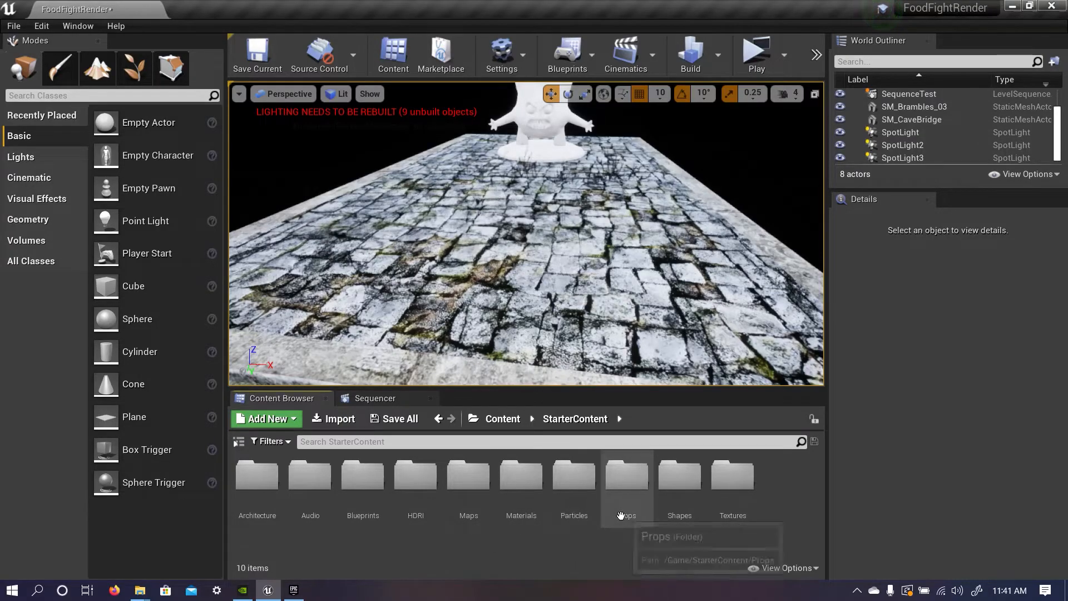
{"action": "double_click", "coordinate": [627, 490]}
{"action": "scroll", "coordinate": [598, 542], "scroll_direction": "down", "scroll_amount": 2}
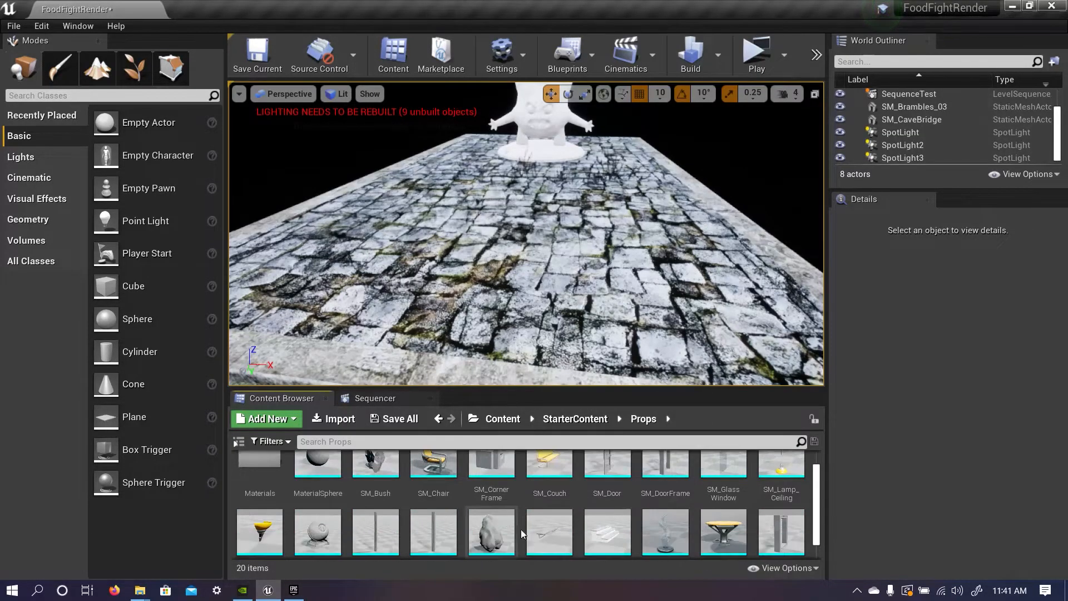
{"action": "scroll", "coordinate": [439, 506], "scroll_direction": "up", "scroll_amount": 2}
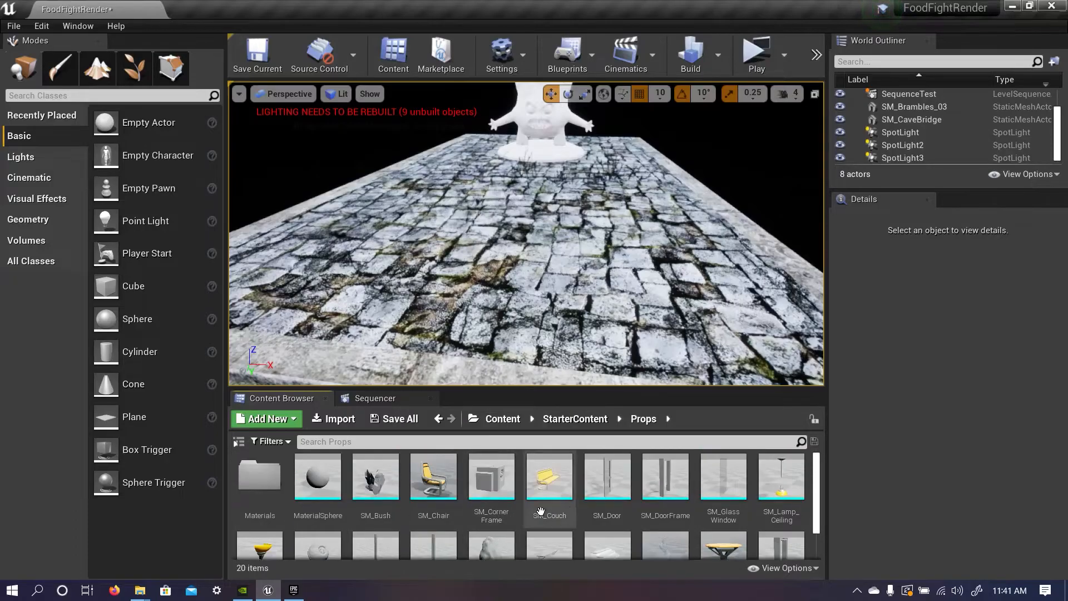
{"action": "left_click", "coordinate": [573, 419]}
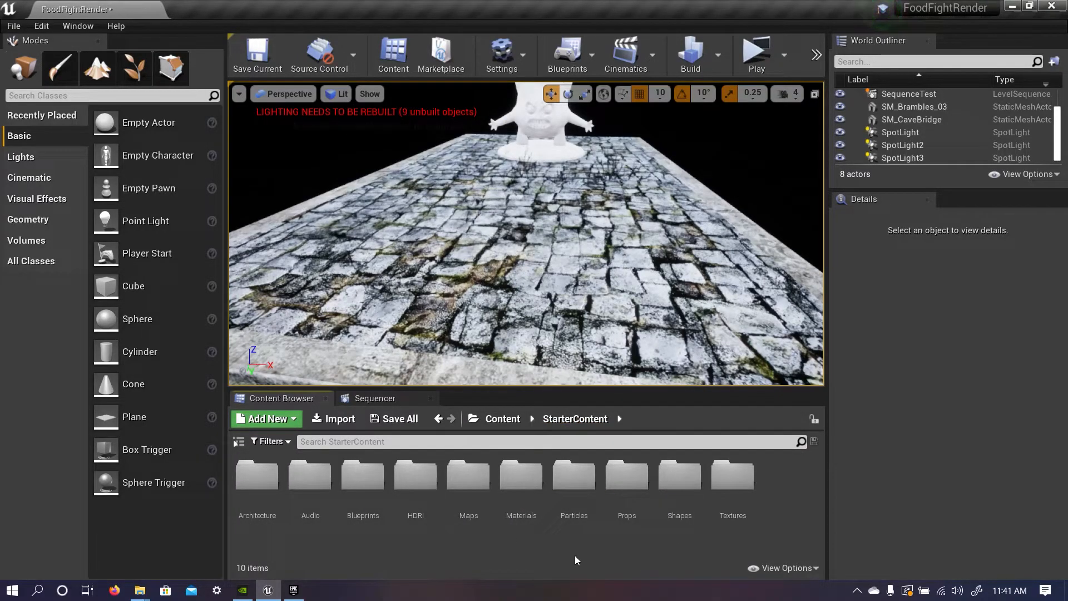
Add the P_Smoke particle system from the StarterContent Particles folder to the platform and move it to location 380, -180, 60.
{"action": "double_click", "coordinate": [576, 479]}
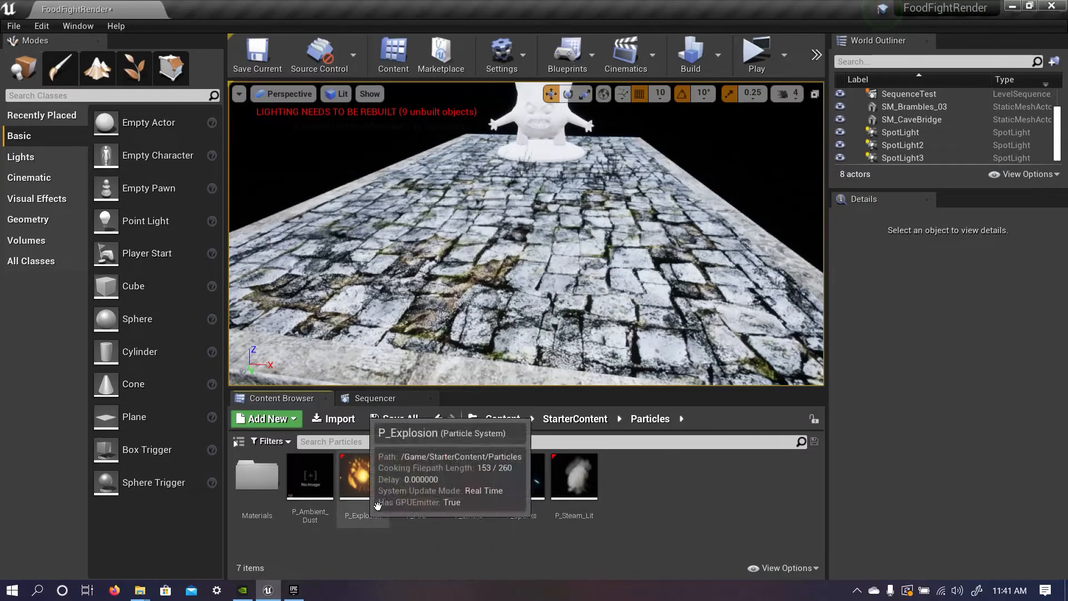
{"action": "left_click_drag", "start_coordinate": [468, 476], "coordinate": [527, 191]}
{"action": "right_click_drag", "start_coordinate": [528, 192], "coordinate": [543, 150]}
{"action": "left_click_drag", "start_coordinate": [506, 229], "coordinate": [506, 337]}
{"action": "left_click_drag", "start_coordinate": [547, 377], "coordinate": [526, 377]}
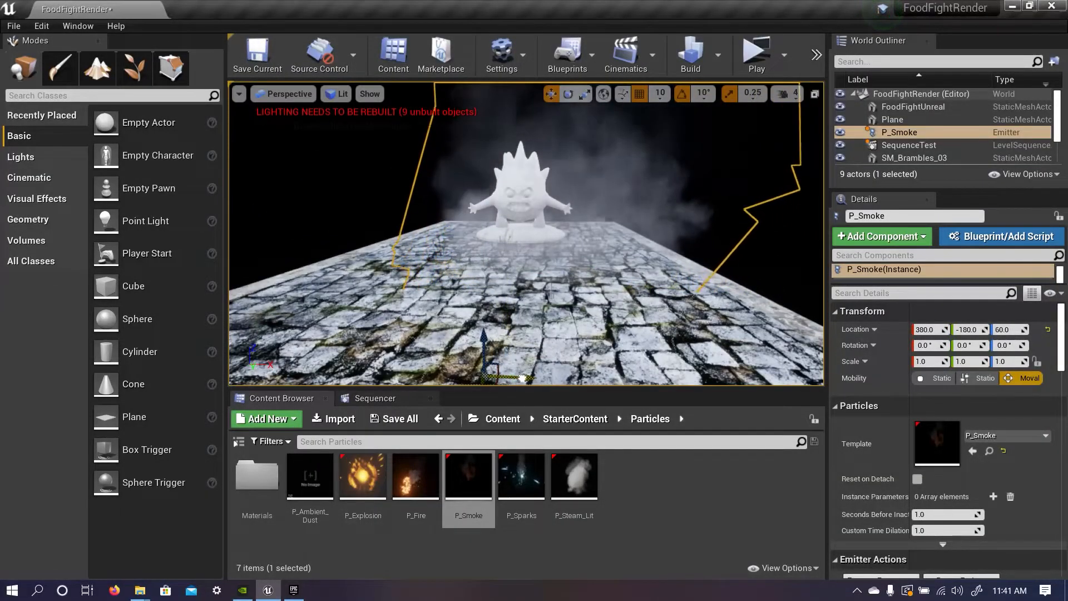
Move the P_Smoke emitter behind and below the statue to location Y -430 and Z -50.
{"action": "right_click_drag", "start_coordinate": [461, 361], "coordinate": [392, 340]}
{"action": "left_click_drag", "start_coordinate": [481, 296], "coordinate": [618, 288]}
{"action": "right_click_drag", "start_coordinate": [619, 288], "coordinate": [727, 290]}
{"action": "key", "text": "w"}
{"action": "key", "text": "s"}
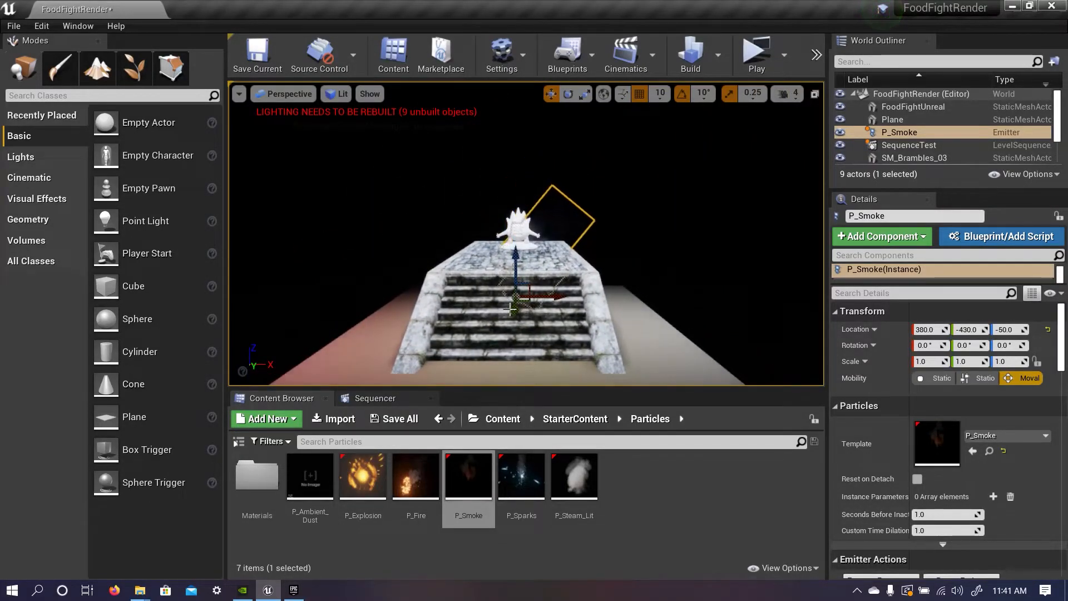
Build the level's lighting and close the Message Log.
{"action": "left_click", "coordinate": [680, 58]}
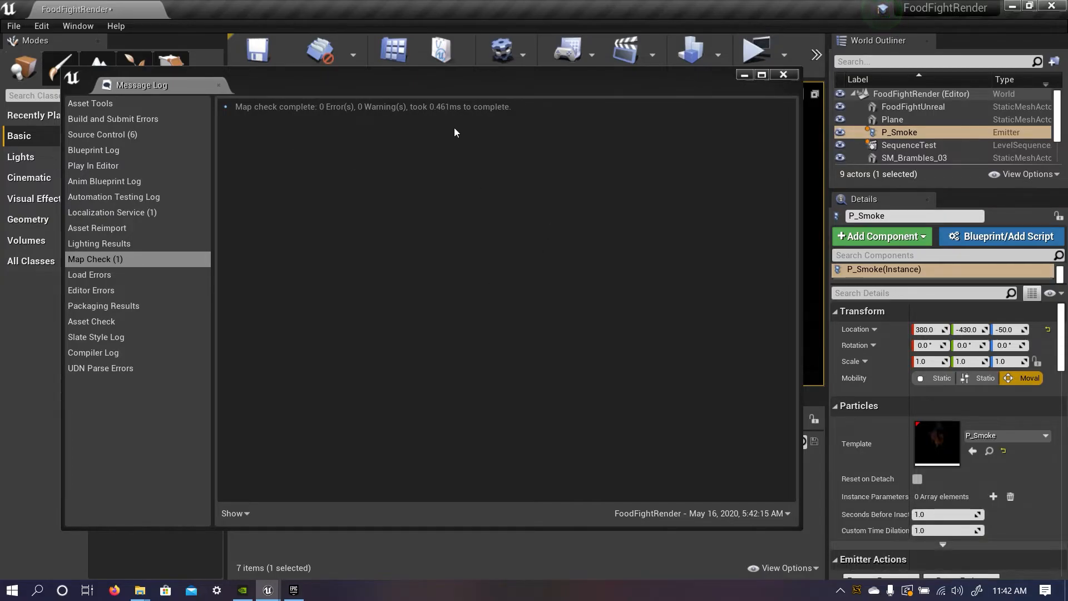
{"action": "left_click", "coordinate": [784, 75]}
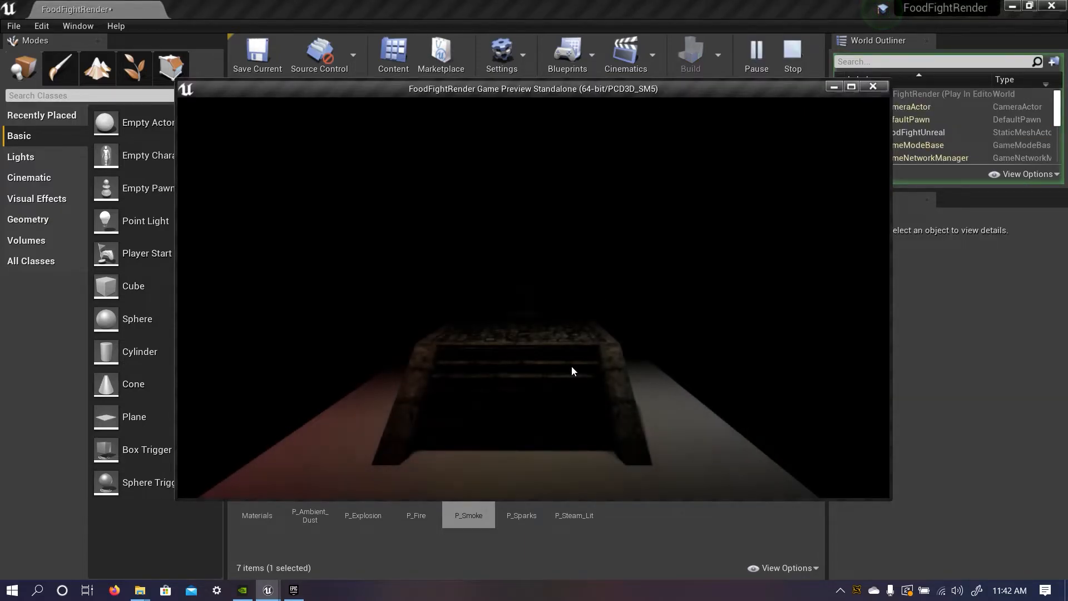
Play the level in the preview, approach the statue over the stairs, back away and stop the preview.
{"action": "left_click", "coordinate": [572, 365]}
{"action": "key", "text": "w"}
{"action": "key", "text": "w"}
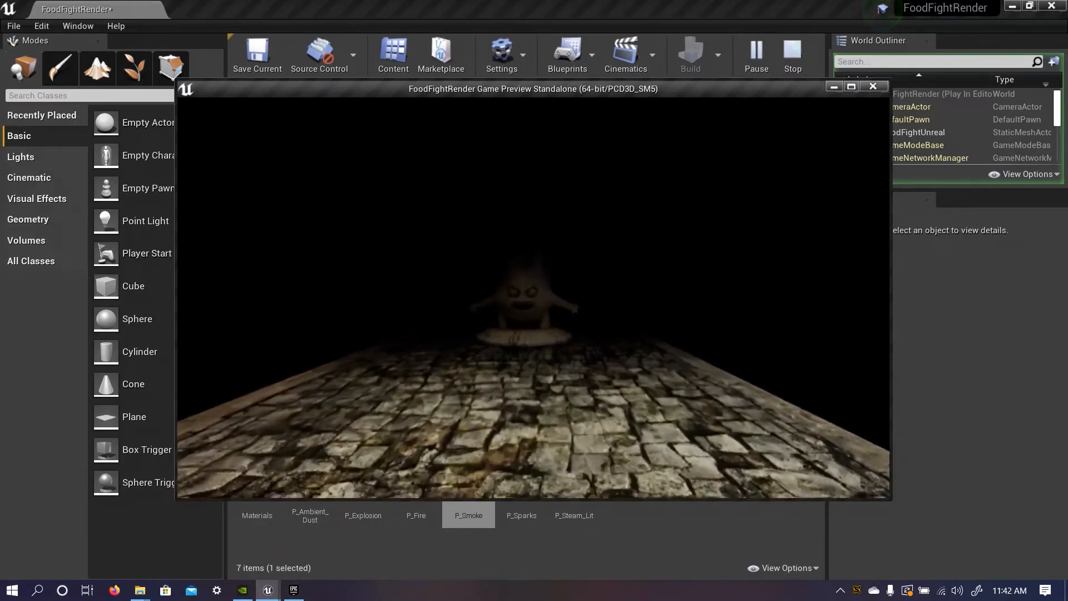
{"action": "key", "text": "w"}
{"action": "key", "text": "s"}
{"action": "key", "text": "s"}
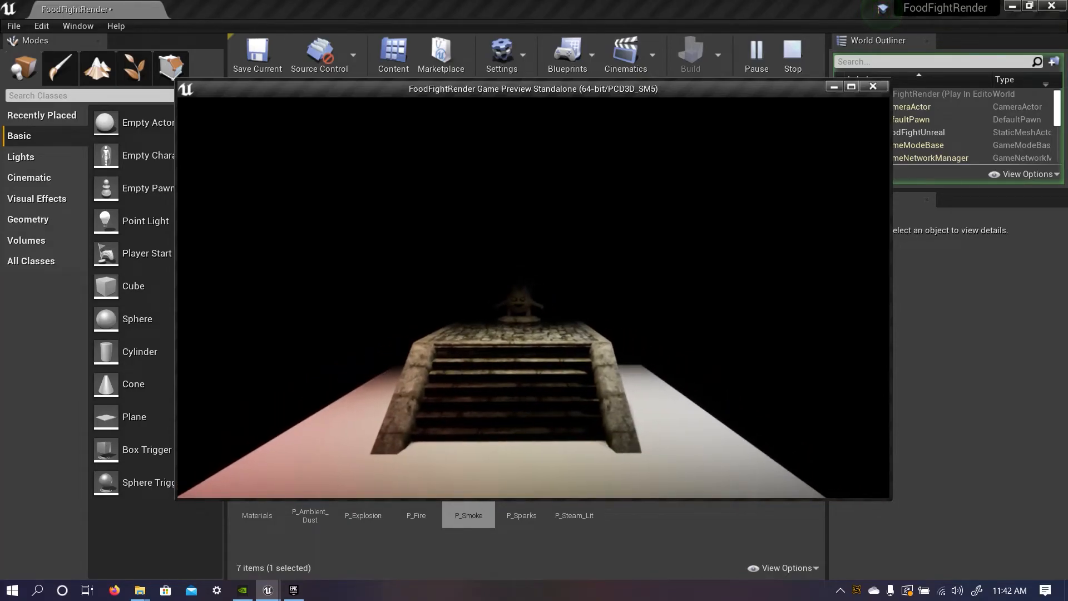
{"action": "key", "text": "Escape"}
Move the P_Smoke emitter, SM_Brambles_03 and SM_CaveBridge together along Y, placing the brambles at Y 10 and the bridge at Y 480.
{"action": "scroll", "coordinate": [564, 305], "scroll_direction": "down", "scroll_amount": 4}
{"action": "scroll", "coordinate": [564, 305], "scroll_direction": "up", "scroll_amount": 3}
{"action": "right_click_drag", "start_coordinate": [563, 305], "coordinate": [506, 305]}
{"action": "key", "text": "s"}
{"action": "key", "text": "d"}
{"action": "key", "text": "w"}
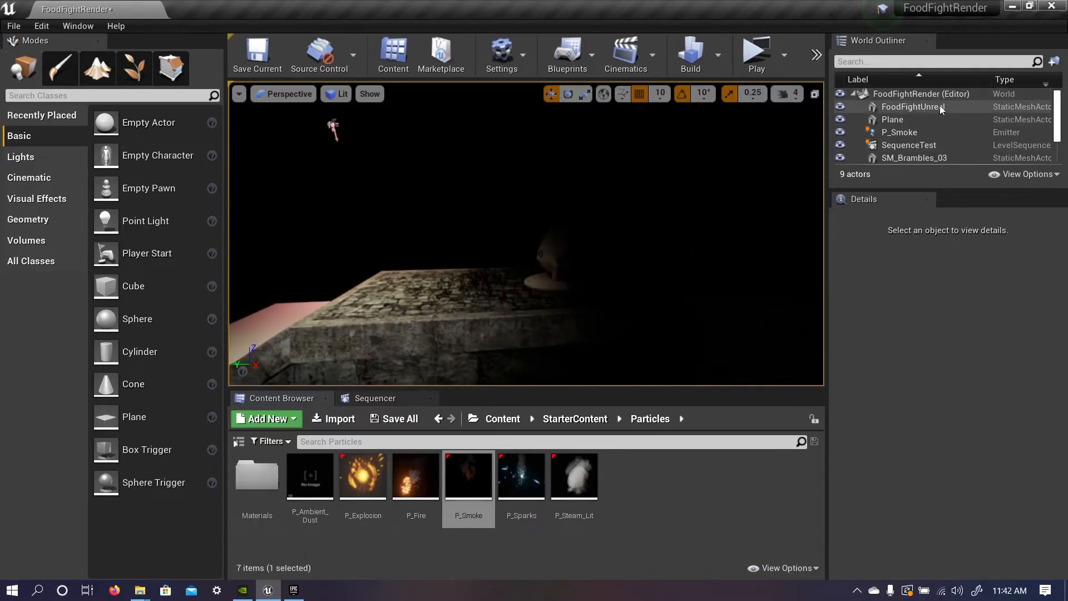
{"action": "left_click", "coordinate": [925, 133]}
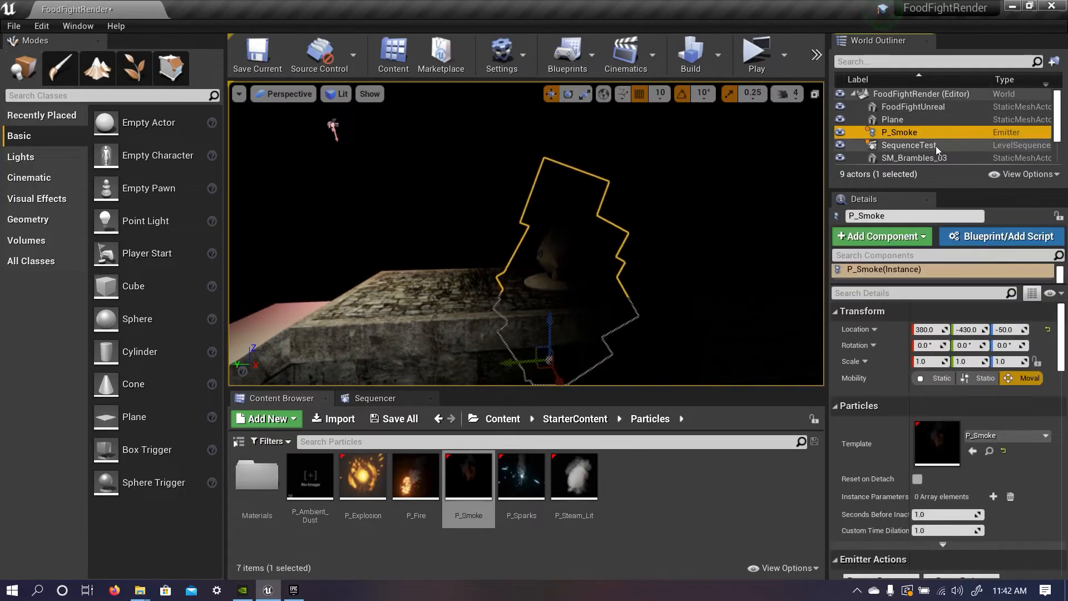
{"action": "scroll", "coordinate": [938, 156], "scroll_direction": "down", "scroll_amount": 1}
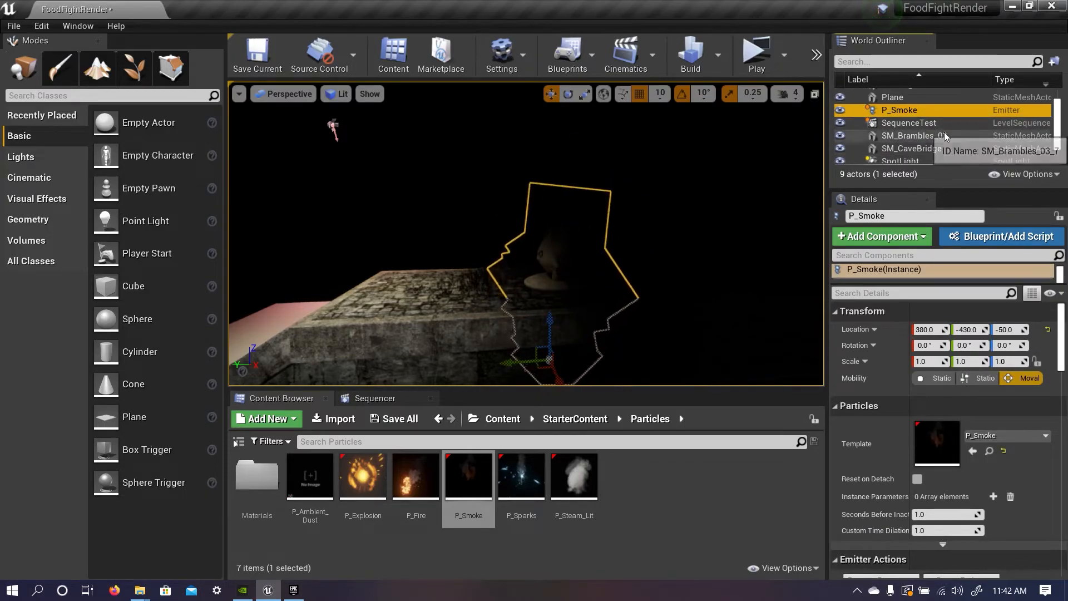
{"action": "left_click", "coordinate": [943, 133], "text": "ctrl"}
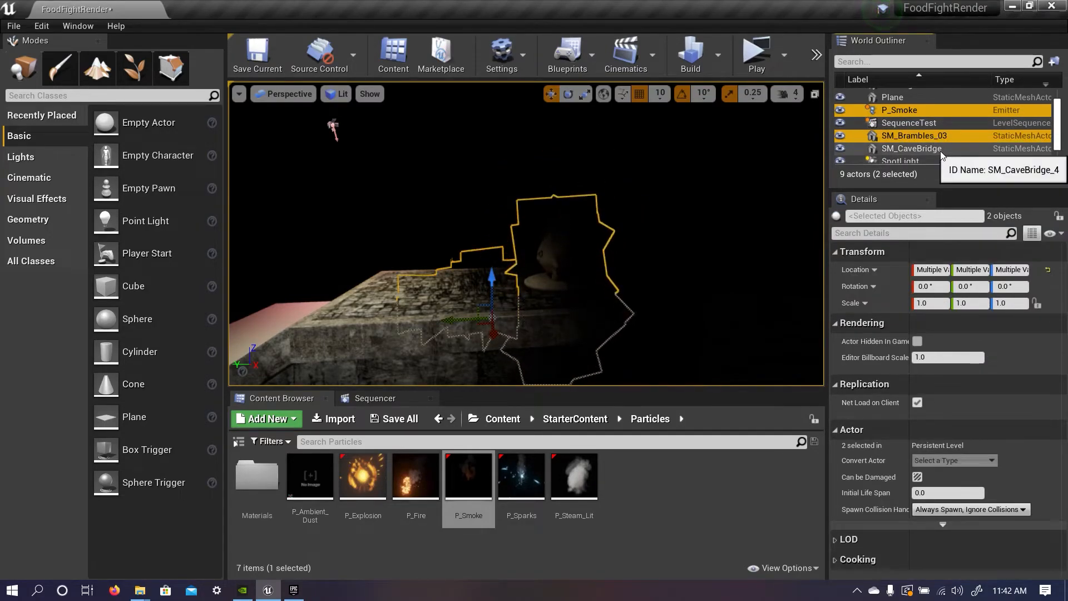
{"action": "left_click", "coordinate": [944, 150], "text": "ctrl"}
{"action": "scroll", "coordinate": [866, 159], "scroll_direction": "down", "scroll_amount": 1}
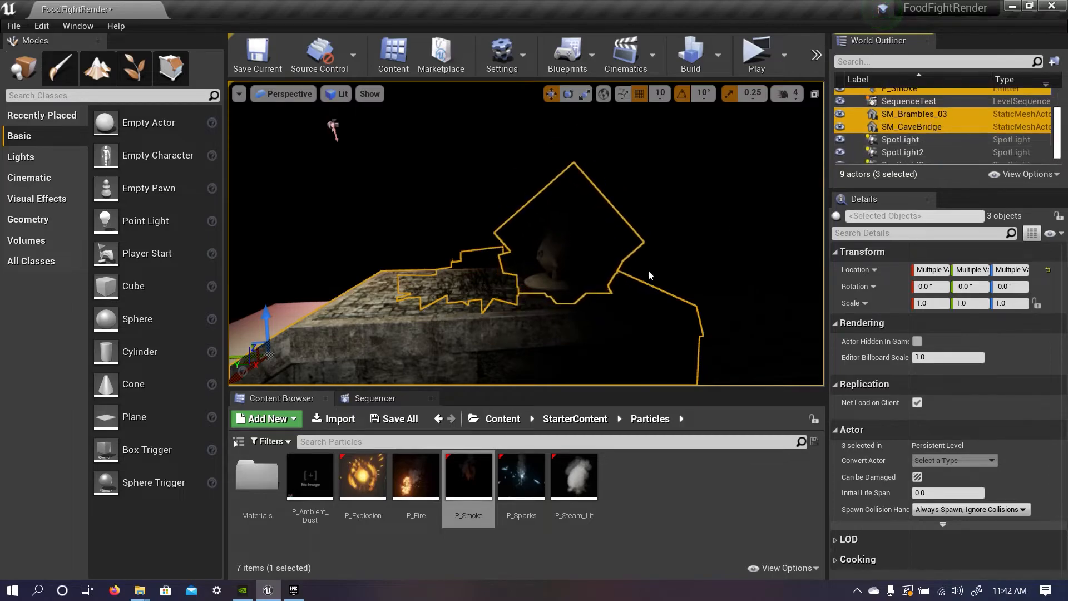
{"action": "scroll", "coordinate": [649, 272], "scroll_direction": "down", "scroll_amount": 2}
{"action": "left_click_drag", "start_coordinate": [300, 324], "coordinate": [211, 328]}
Move the FoodFightUnreal statue along Y to location 390, -40 and view it from the front.
{"action": "left_click", "coordinate": [544, 250]}
{"action": "left_click_drag", "start_coordinate": [512, 271], "coordinate": [369, 293]}
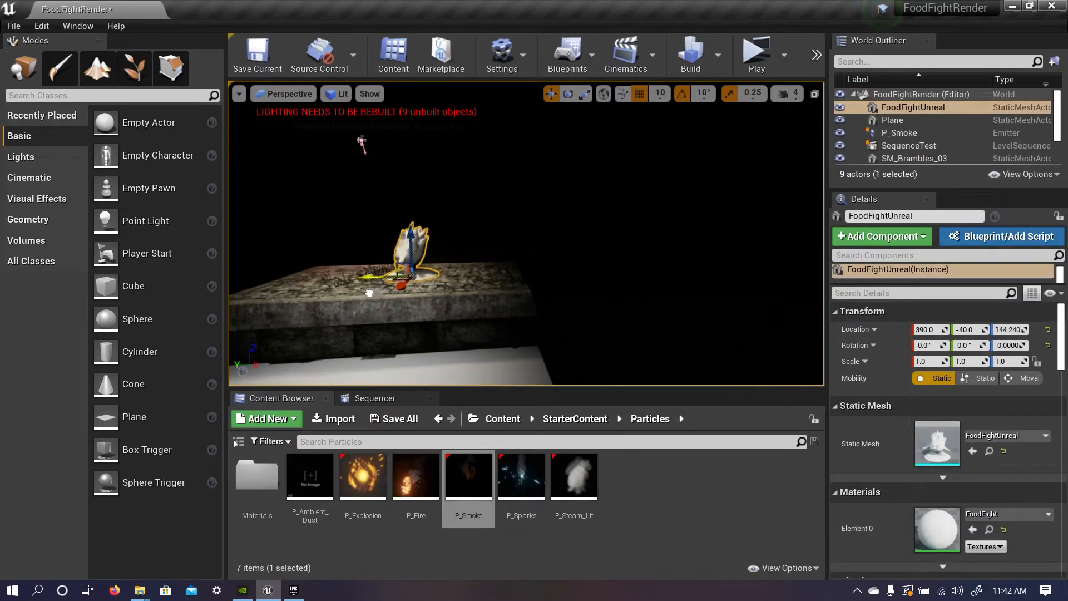
{"action": "key", "text": "a"}
{"action": "right_click_drag", "start_coordinate": [435, 356], "coordinate": [580, 358]}
{"action": "key", "text": "w"}
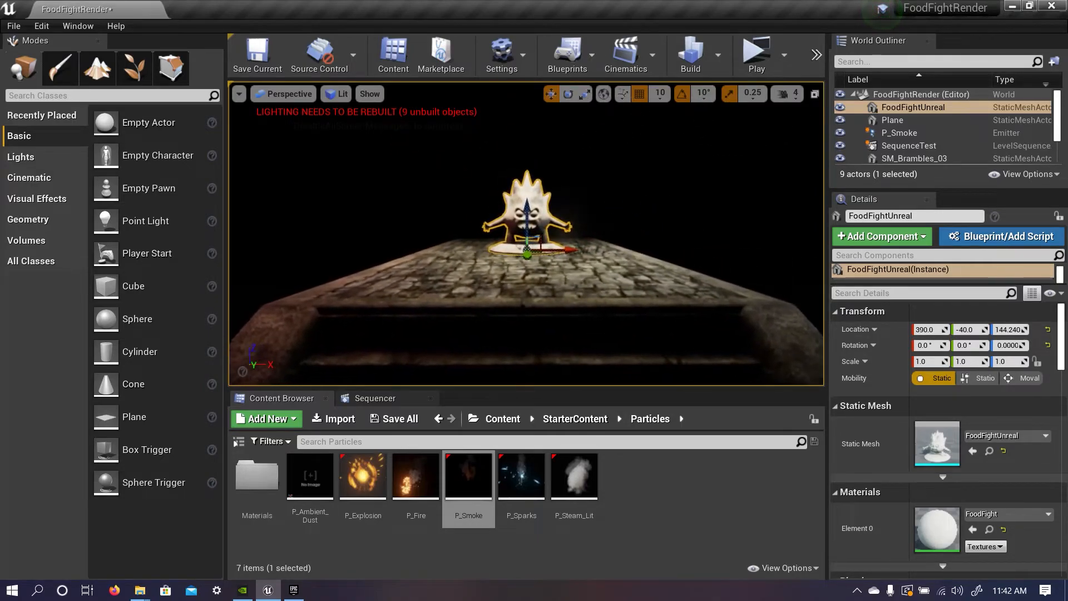
Build the level's lighting and play the level in the preview to check the statue on the bridge.
{"action": "left_click", "coordinate": [690, 53]}
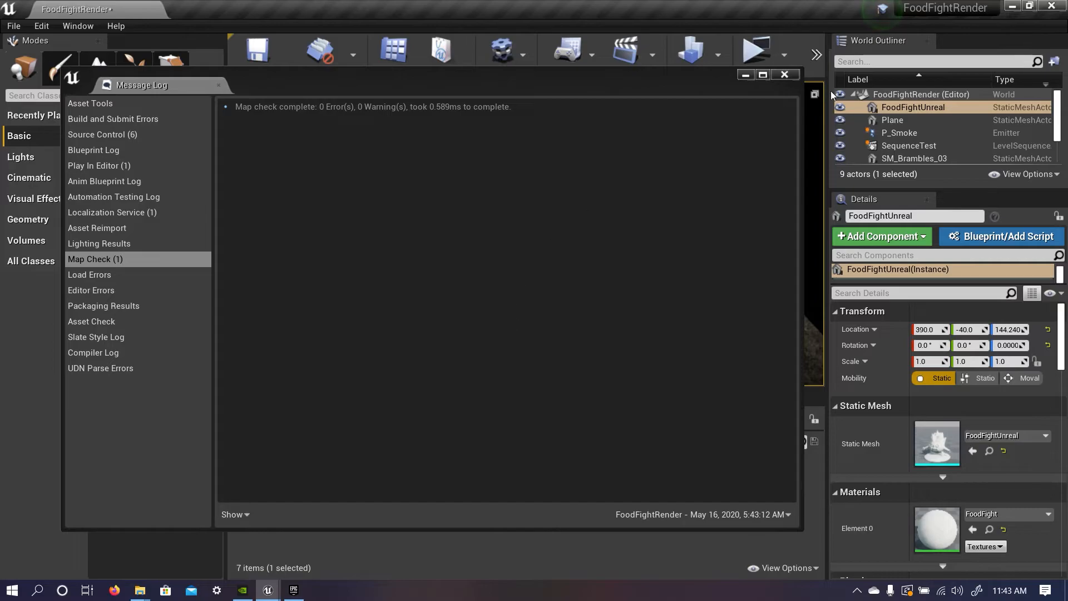
{"action": "left_click", "coordinate": [784, 74]}
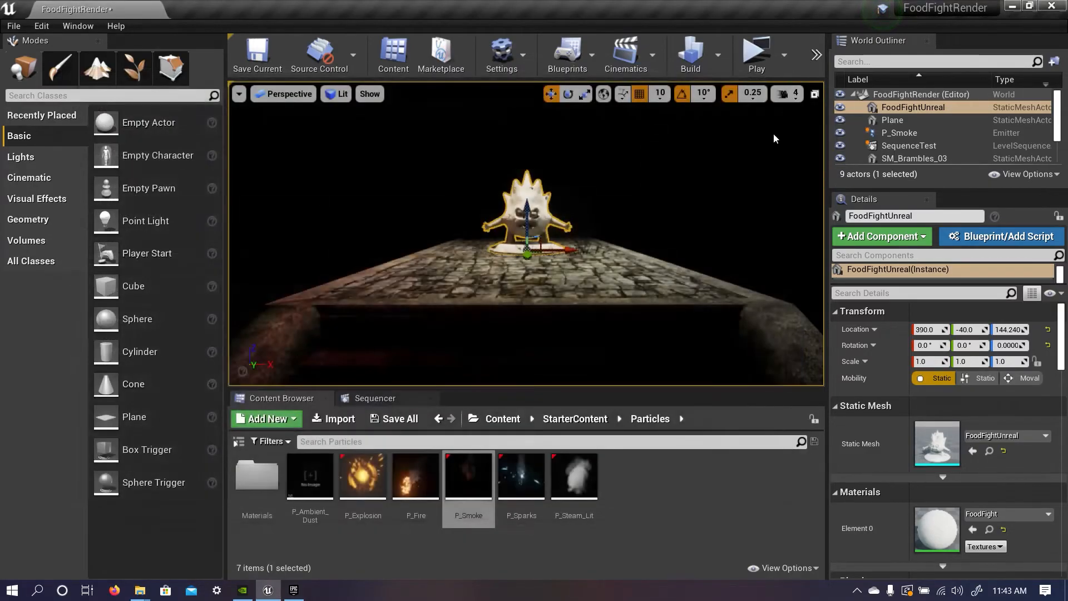
{"action": "left_click", "coordinate": [751, 50]}
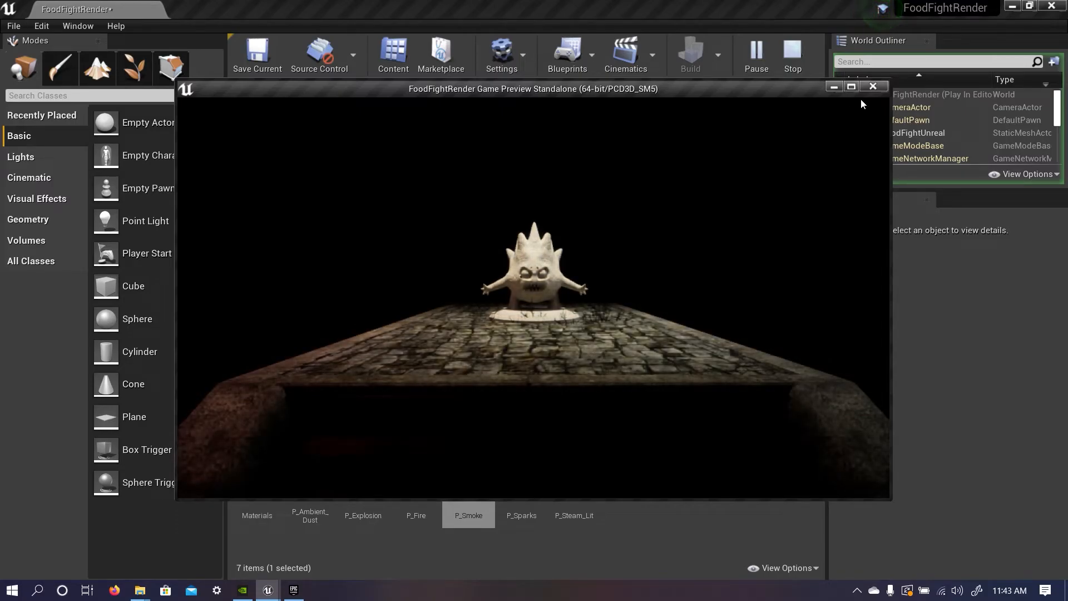
{"action": "left_click", "coordinate": [872, 87]}
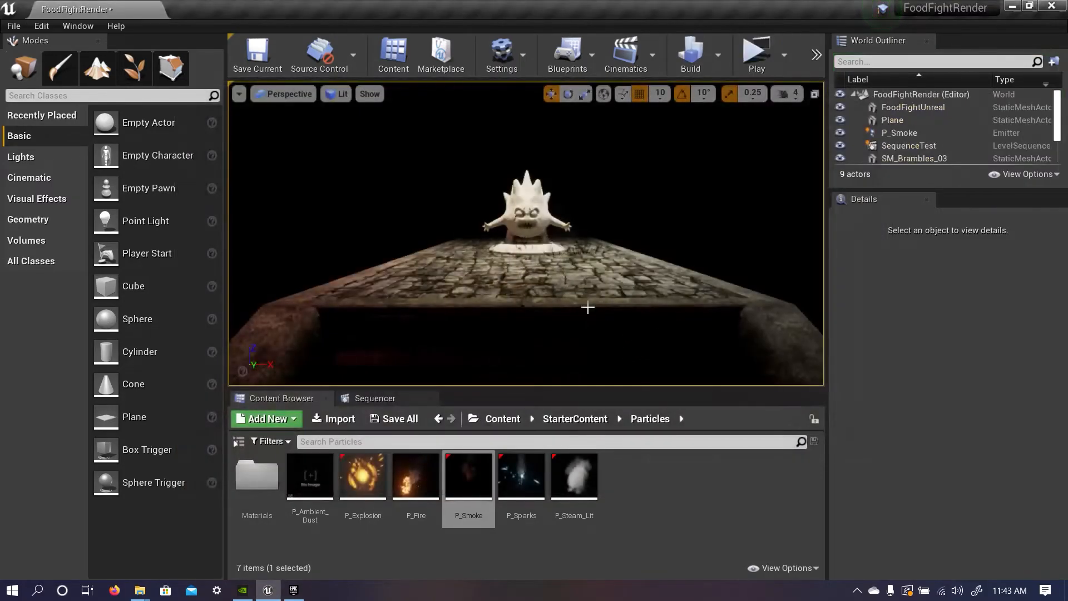
Reposition the P_Smoke emitter along Y behind the statue and check the level in the preview.
{"action": "left_click", "coordinate": [916, 133]}
{"action": "right_click_drag", "start_coordinate": [650, 315], "coordinate": [528, 311]}
{"action": "left_click_drag", "start_coordinate": [542, 338], "coordinate": [461, 353]}
{"action": "right_click_drag", "start_coordinate": [461, 353], "coordinate": [556, 349]}
{"action": "left_click", "coordinate": [751, 56]}
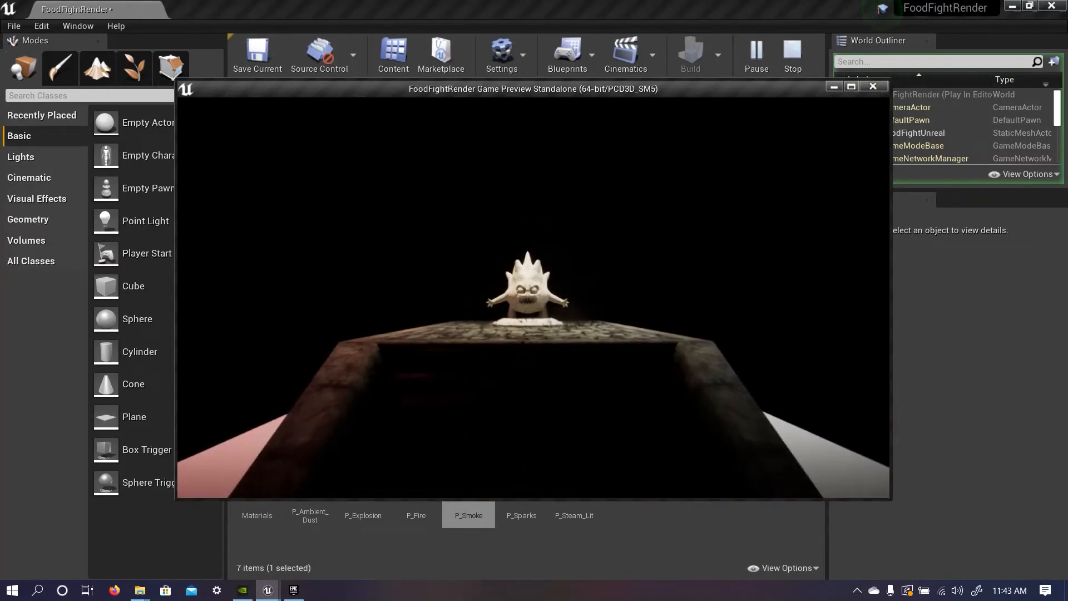
{"action": "key", "text": "Escape"}
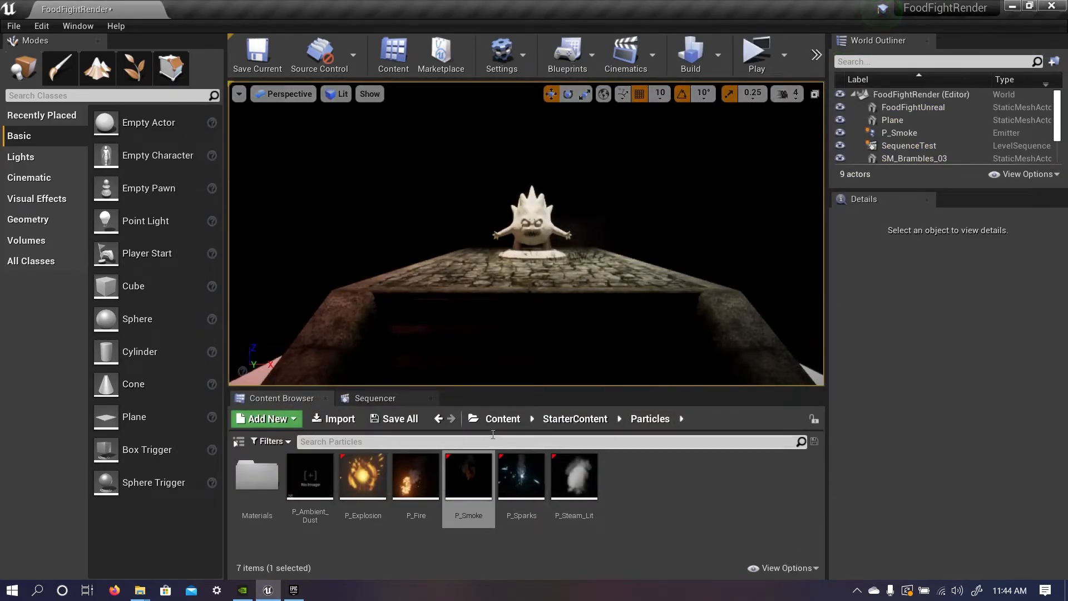
Add a level sequence to the scene and save it as NewSequence in the Content folder.
{"action": "left_click", "coordinate": [500, 417]}
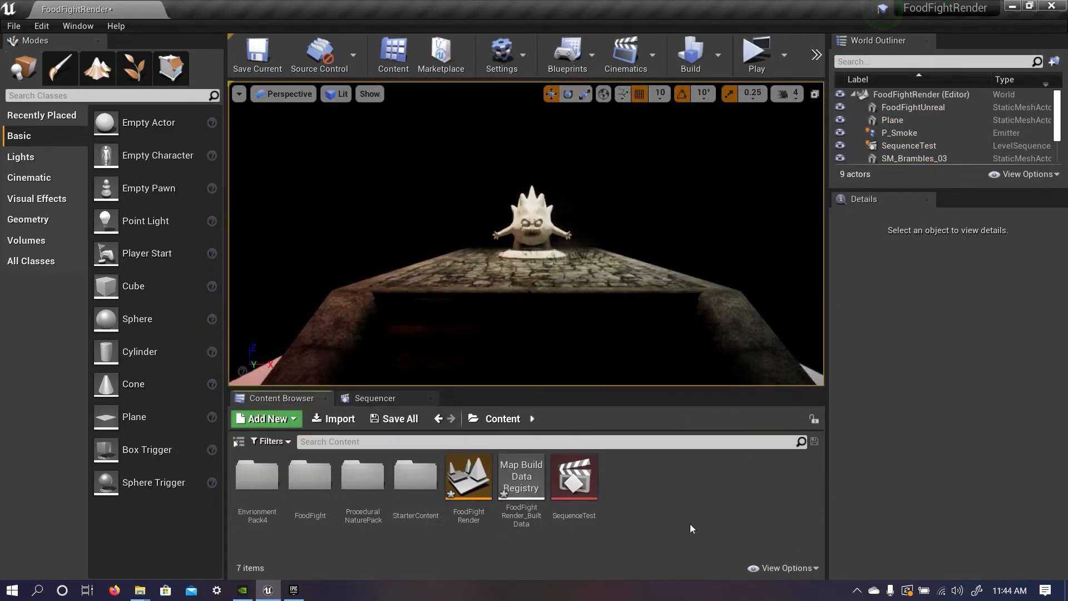
{"action": "left_click", "coordinate": [643, 51]}
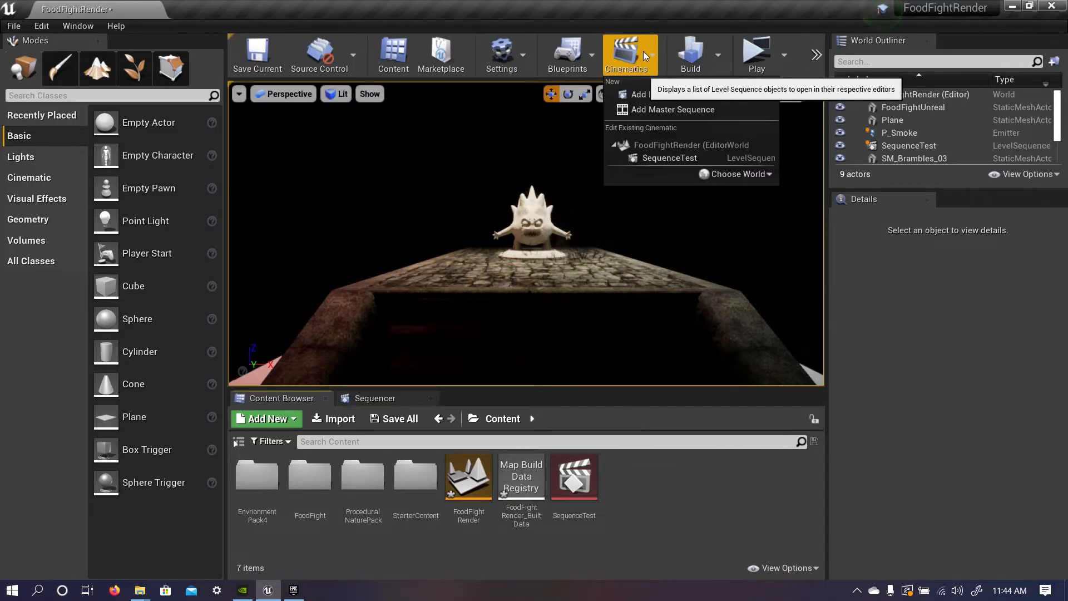
{"action": "left_click", "coordinate": [682, 95]}
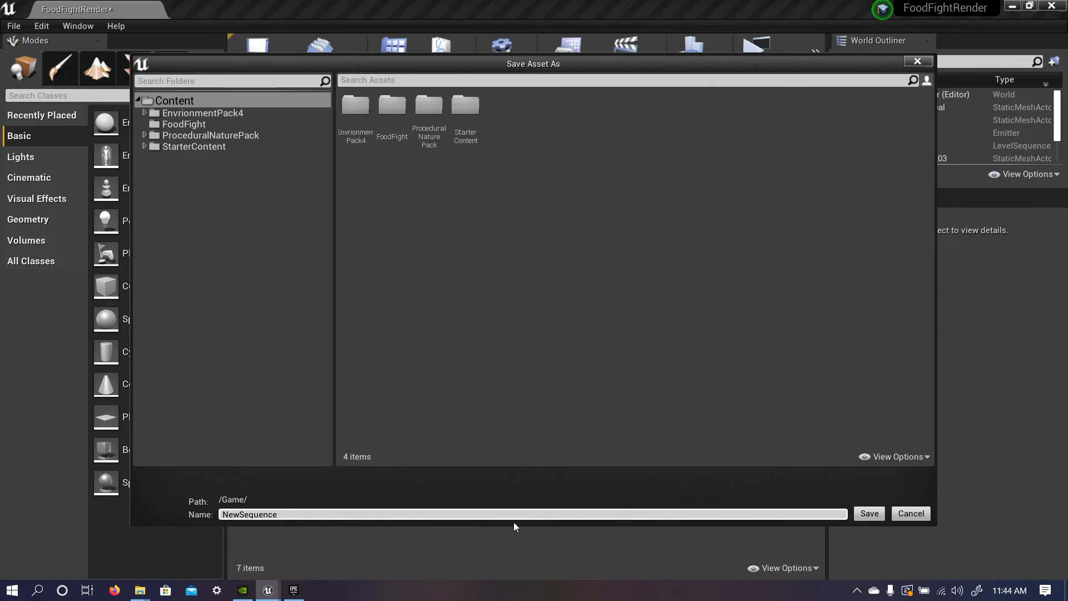
{"action": "left_click", "coordinate": [869, 513]}
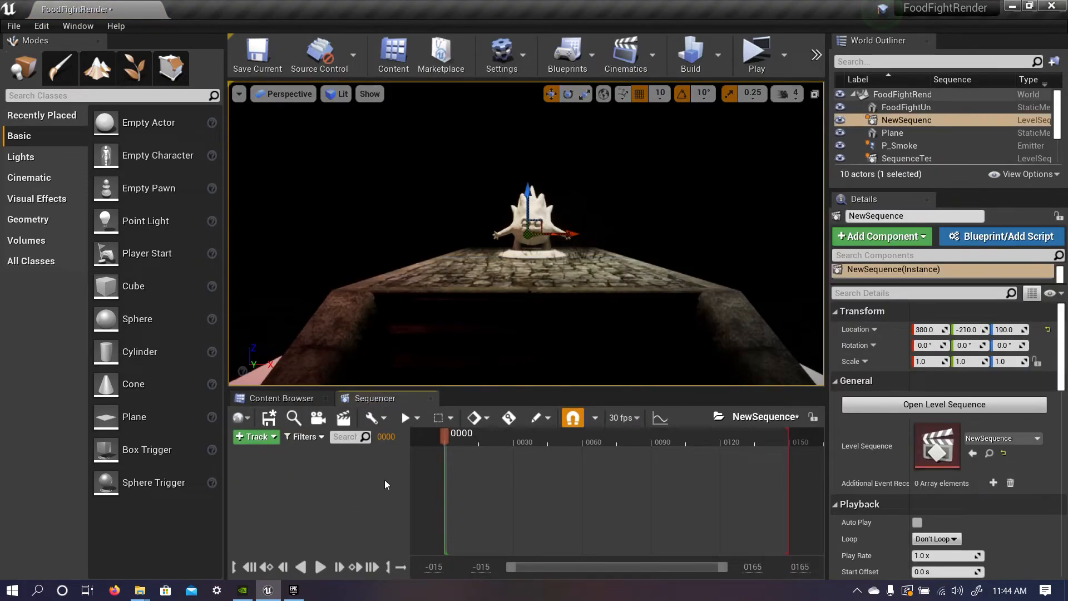
Add a cine camera to NewSequence and rename its track NewRender.
{"action": "left_click", "coordinate": [317, 418]}
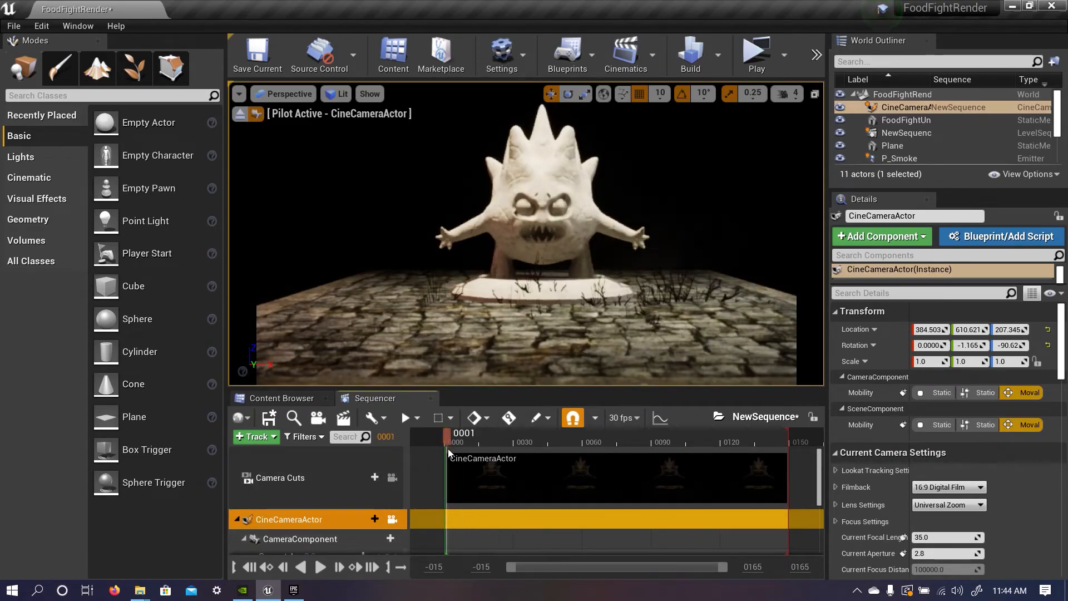
{"action": "left_click", "coordinate": [520, 484]}
{"action": "left_click", "coordinate": [322, 492]}
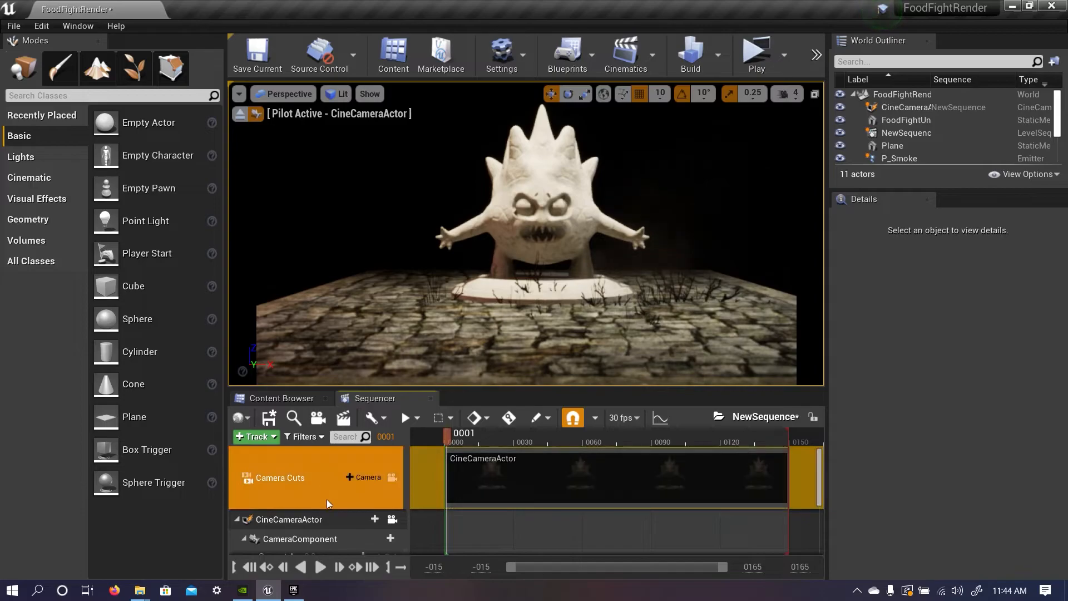
{"action": "scroll", "coordinate": [352, 486], "scroll_direction": "down", "scroll_amount": 2}
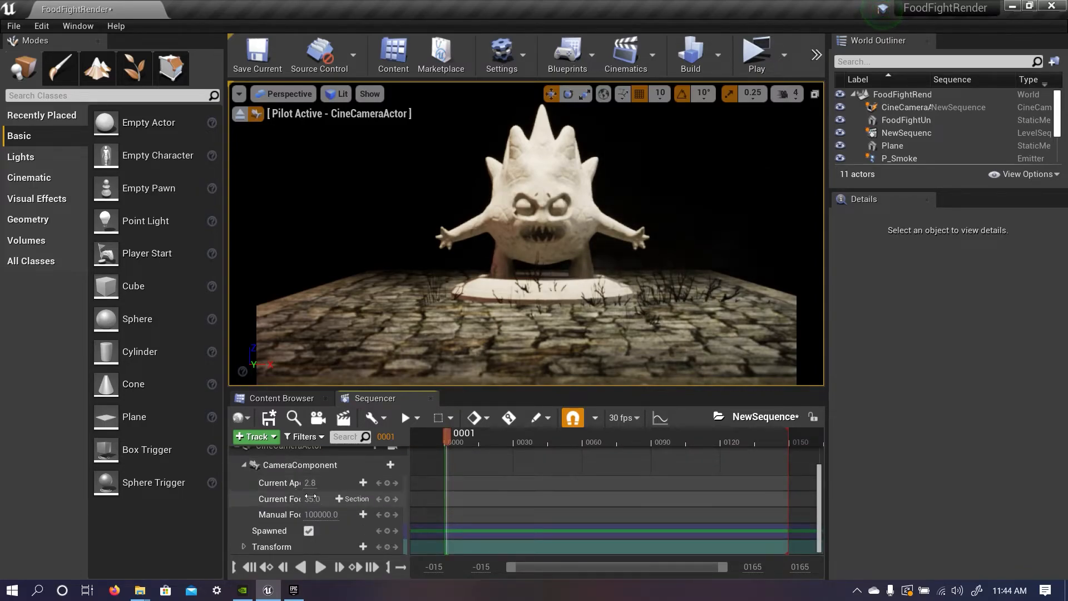
{"action": "left_click", "coordinate": [299, 519]}
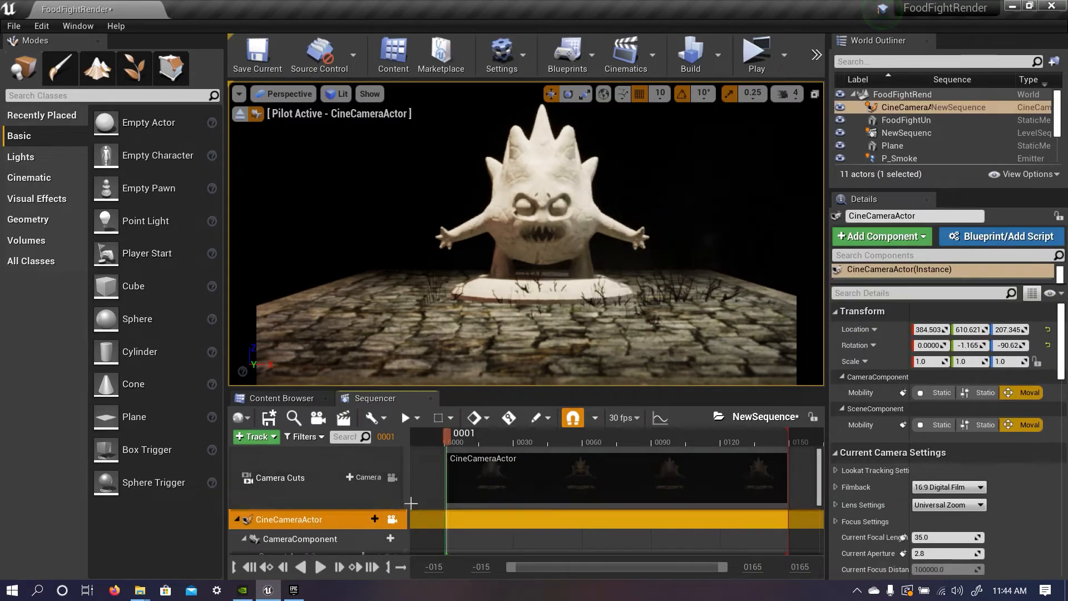
{"action": "double_click", "coordinate": [280, 518]}
{"action": "double_click", "coordinate": [287, 519]}
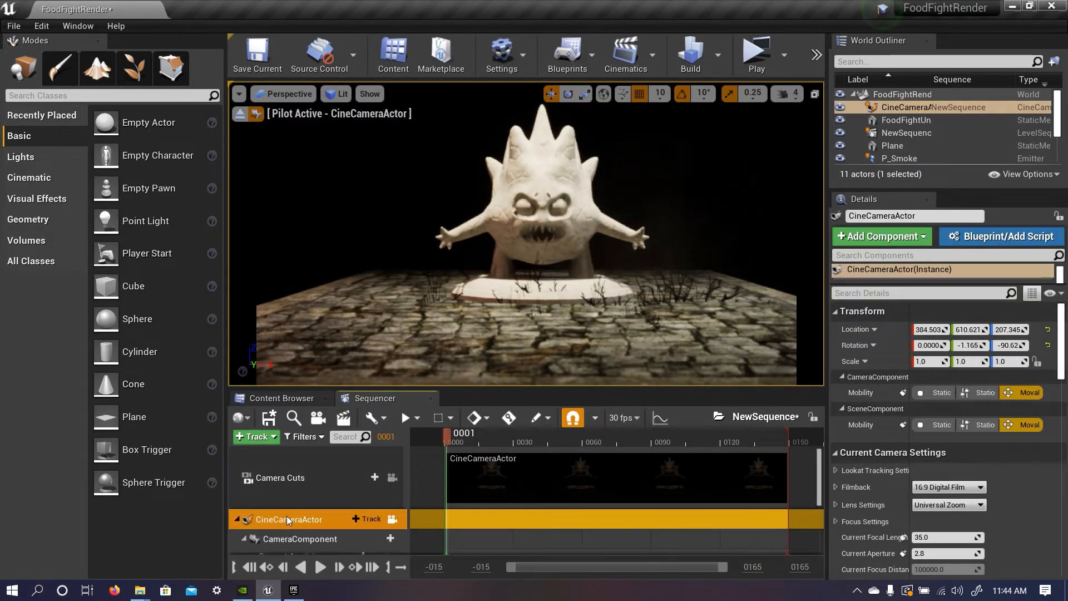
{"action": "double_click", "coordinate": [302, 519]}
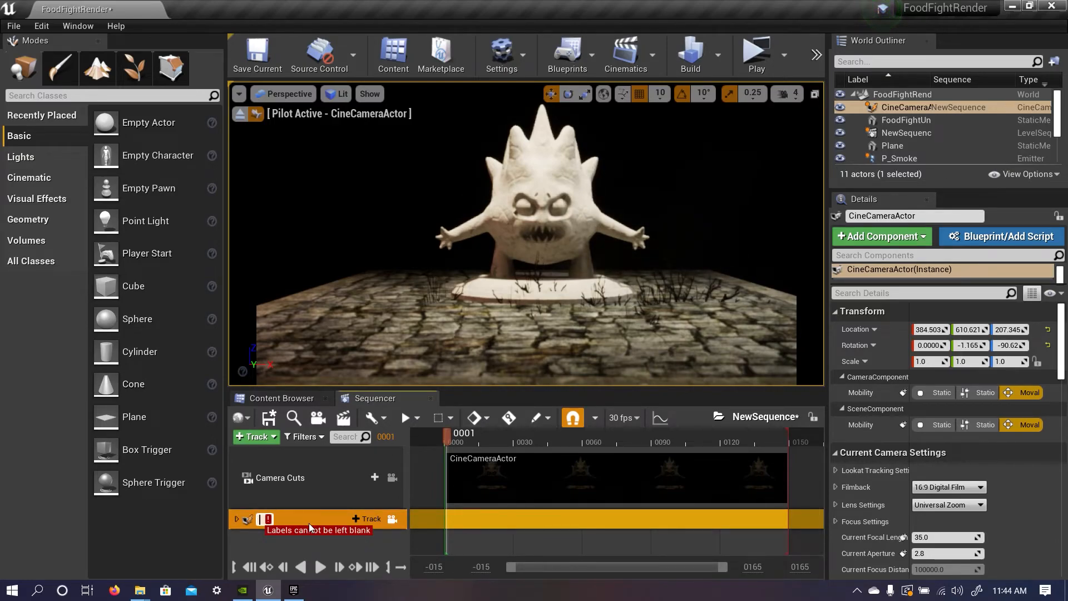
{"action": "type", "text": "NewR"}
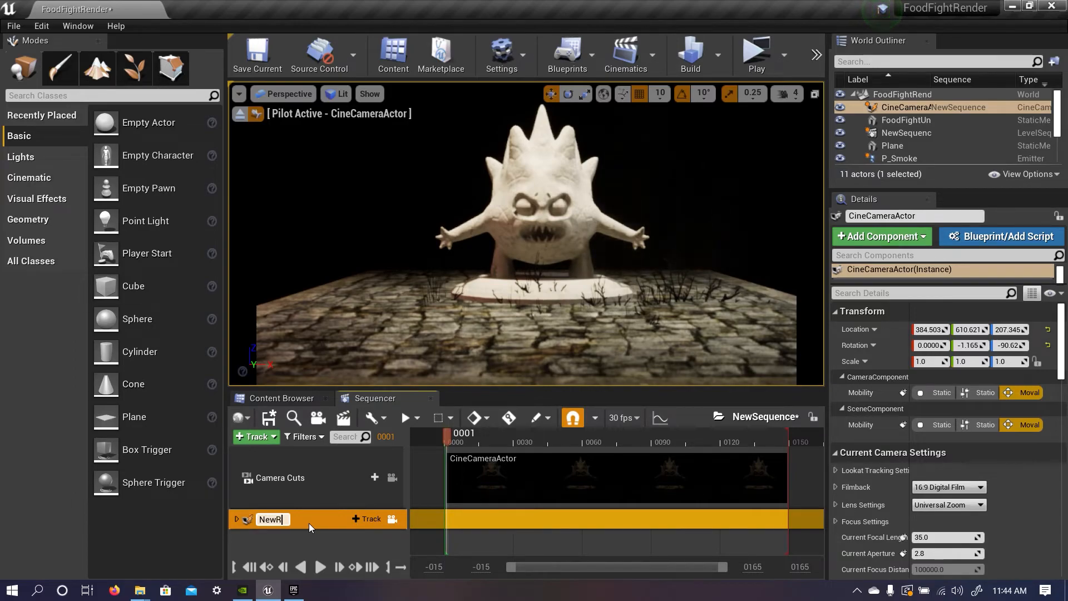
{"action": "type", "text": "ender"}
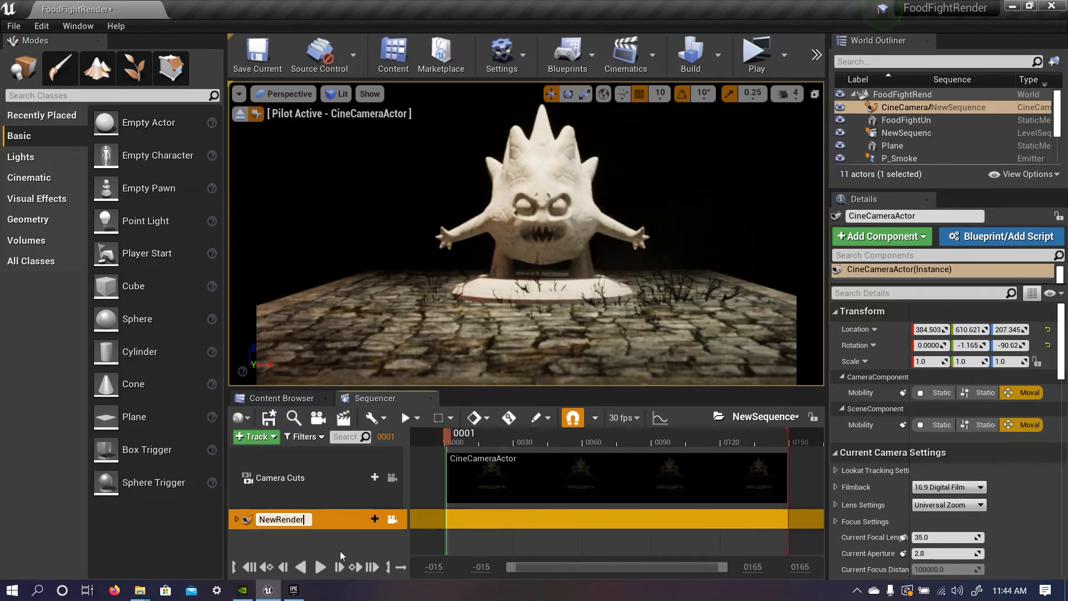
{"action": "left_click", "coordinate": [341, 551]}
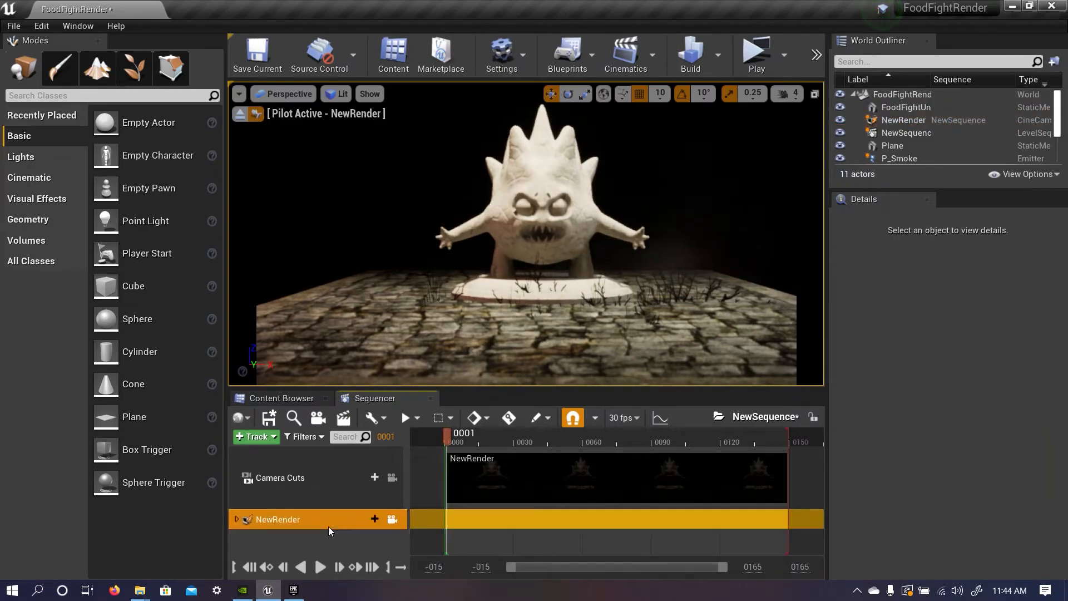
Expand the NewRender camera's properties in the sequence, undo the accidental camera move and set Current Aperture to 100.
{"action": "left_click", "coordinate": [329, 528]}
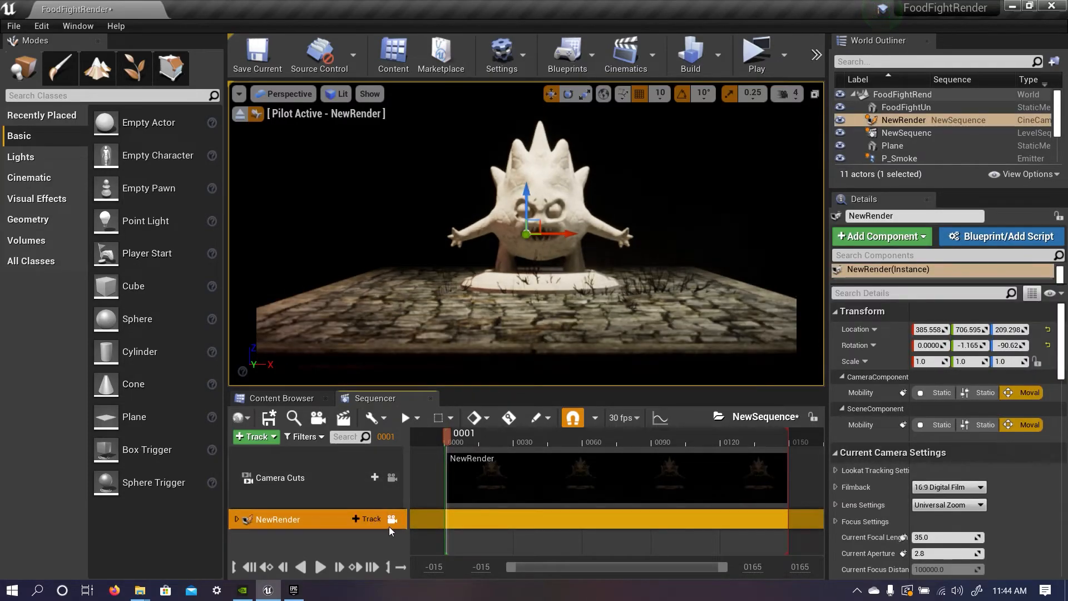
{"action": "left_click", "coordinate": [237, 520]}
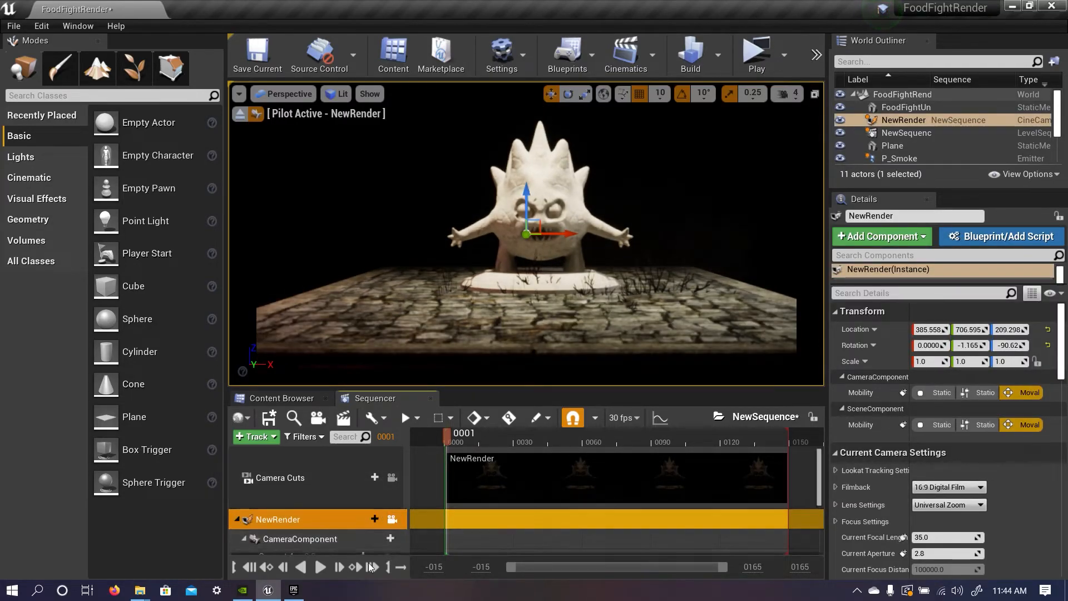
{"action": "scroll", "coordinate": [372, 544], "scroll_direction": "down", "scroll_amount": 2}
{"action": "left_click_drag", "start_coordinate": [409, 511], "coordinate": [455, 511]}
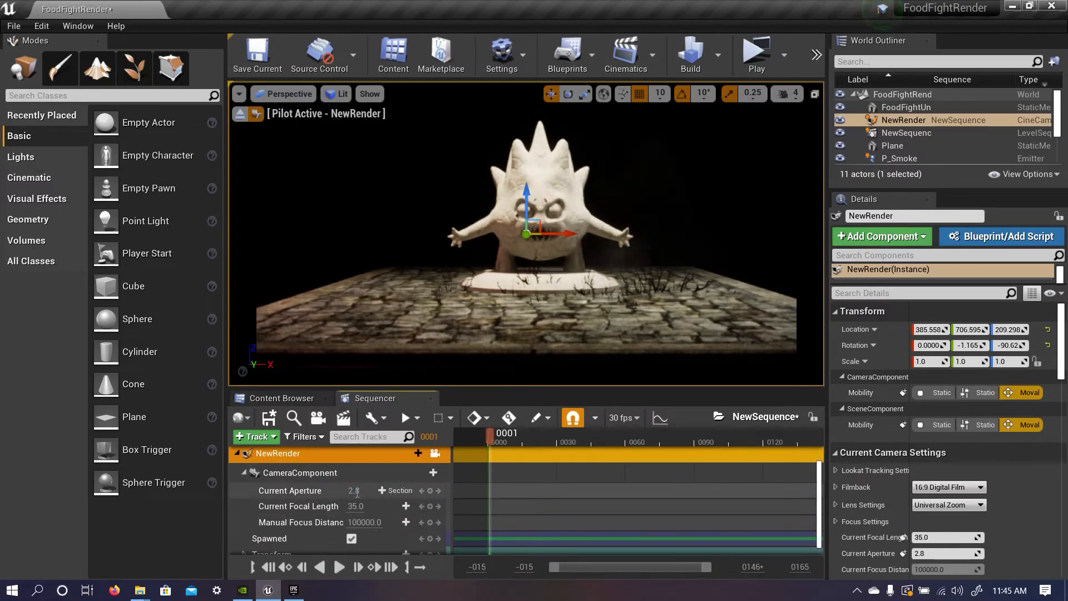
{"action": "key", "text": "ctrl+z"}
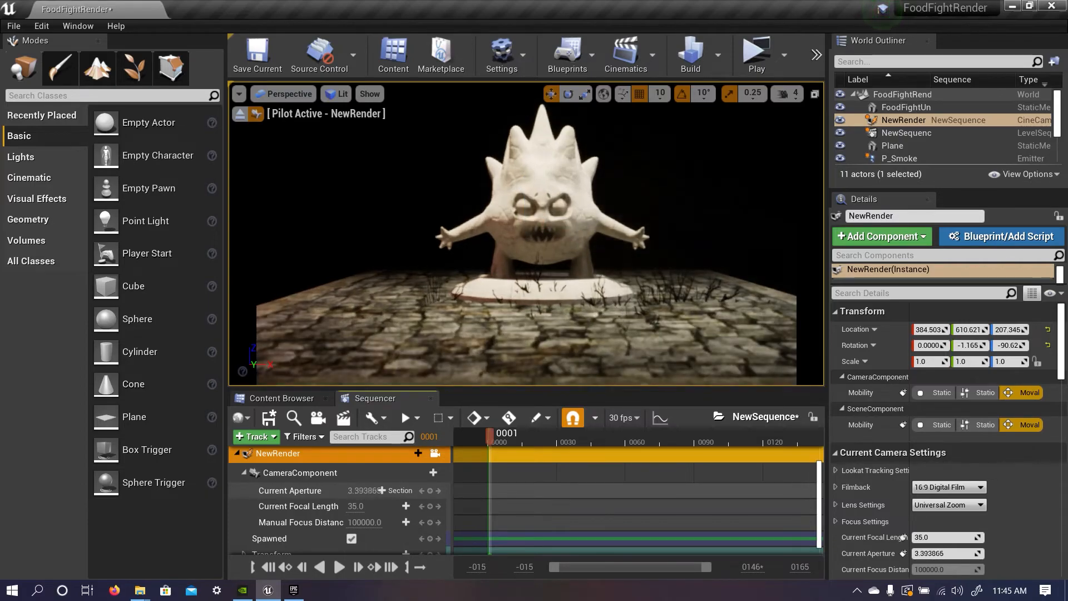
{"action": "left_click", "coordinate": [362, 489]}
{"action": "type", "text": "100"}
{"action": "key", "text": "Return"}
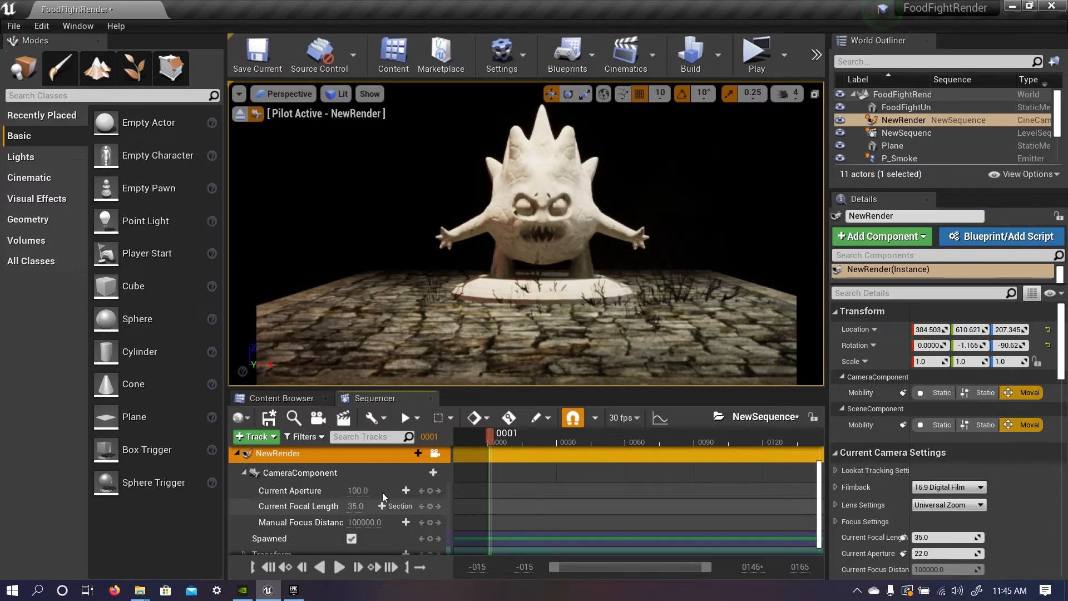
Pilot the NewRender camera back and down to the foot of the stairs, keeping the statue in view above the bridge.
{"action": "left_click", "coordinate": [484, 349]}
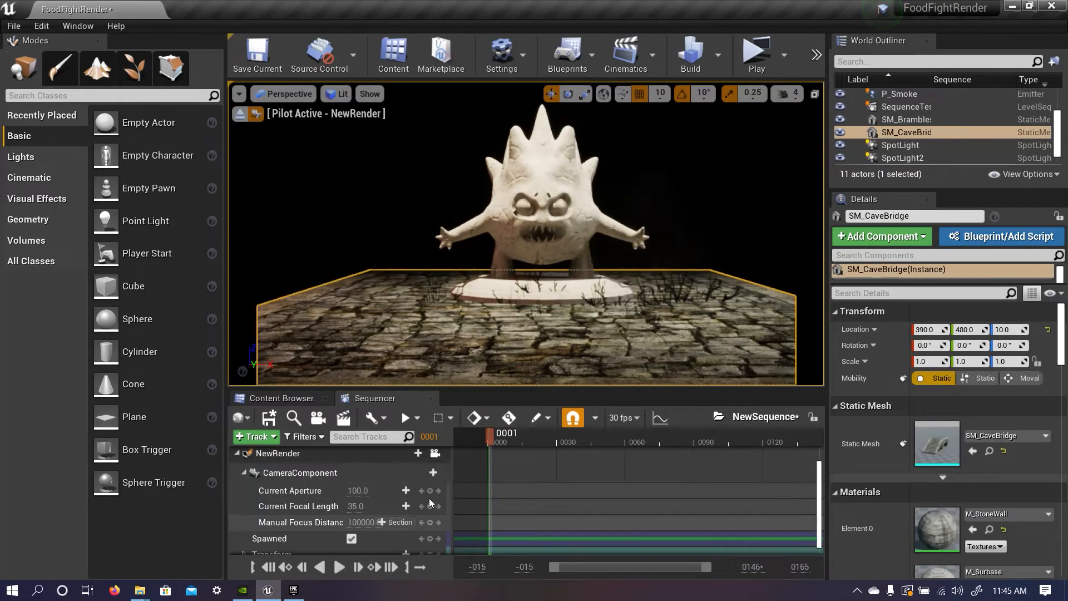
{"action": "right_click", "coordinate": [542, 350]}
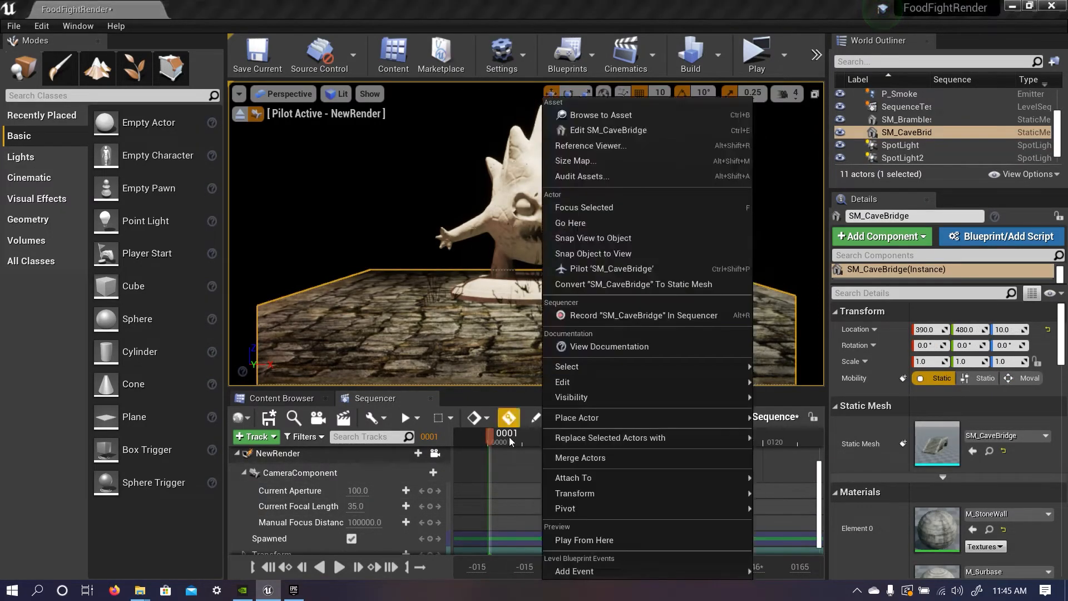
{"action": "left_click", "coordinate": [535, 319]}
{"action": "mouse_move", "coordinate": [536, 319]}
{"action": "right_mouse_down"}
{"action": "mouse_move", "coordinate": [533, 334]}
{"action": "mouse_move", "coordinate": [545, 334]}
{"action": "mouse_move", "coordinate": [537, 367]}
{"action": "mouse_move", "coordinate": [542, 317]}
{"action": "right_mouse_up"}
{"action": "key", "text": "s"}
{"action": "key", "text": "w"}
{"action": "key", "text": "q"}
{"action": "key", "text": "q"}
{"action": "key", "text": "s"}
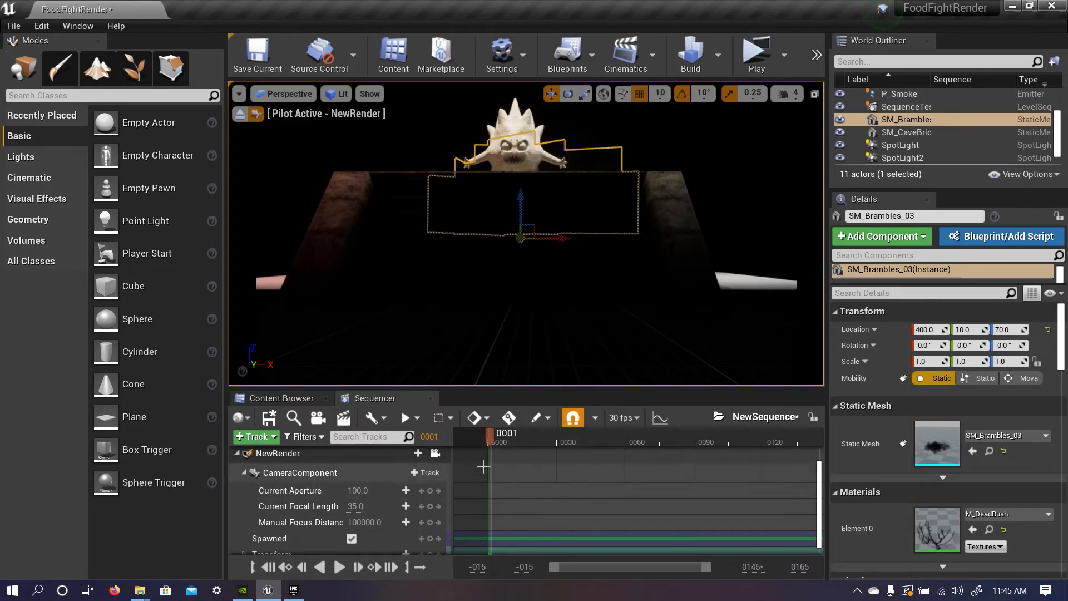
{"action": "scroll", "coordinate": [481, 501], "scroll_direction": "down", "scroll_amount": 1}
{"action": "scroll", "coordinate": [488, 456], "scroll_direction": "up", "scroll_amount": 4}
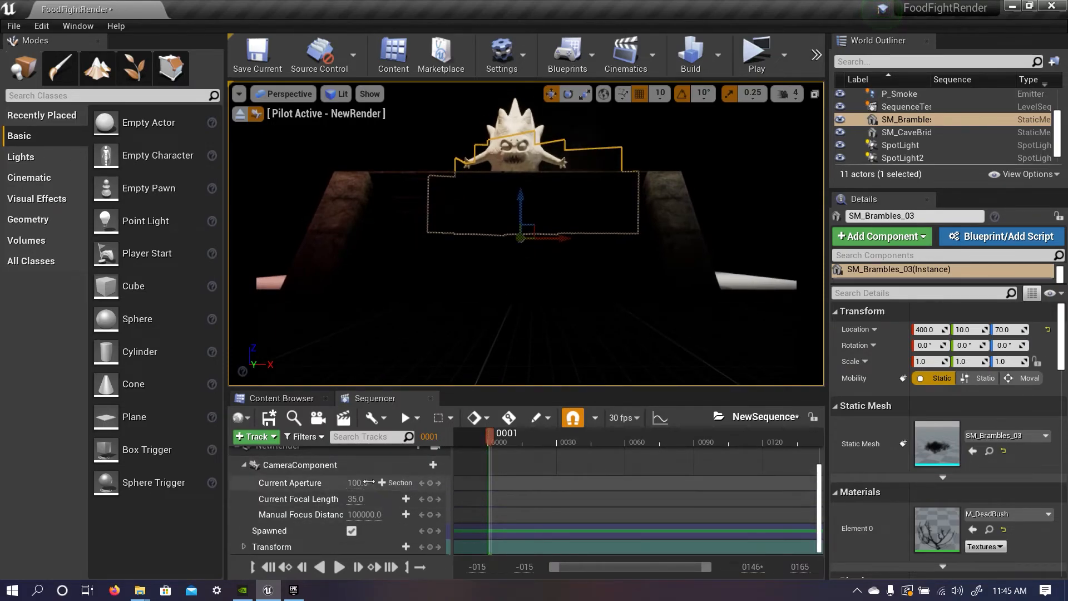
Select the NewRender camera in the sequence and keyframe its transform at frame 0001.
{"action": "left_click", "coordinate": [337, 515]}
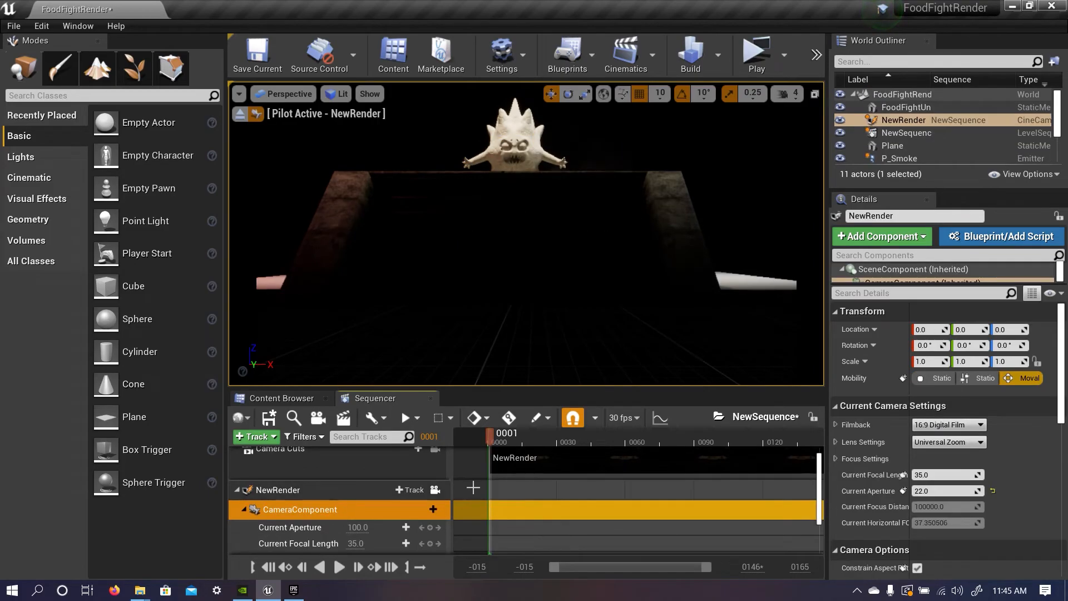
{"action": "left_click", "coordinate": [355, 490]}
{"action": "scroll", "coordinate": [473, 482], "scroll_direction": "down", "scroll_amount": 3}
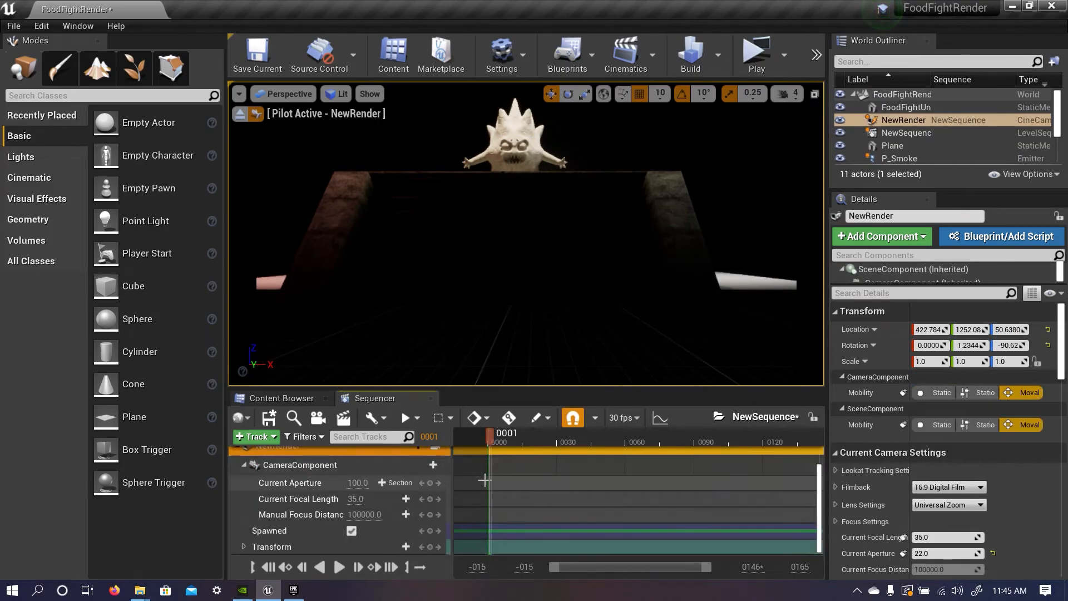
{"action": "key", "text": "s"}
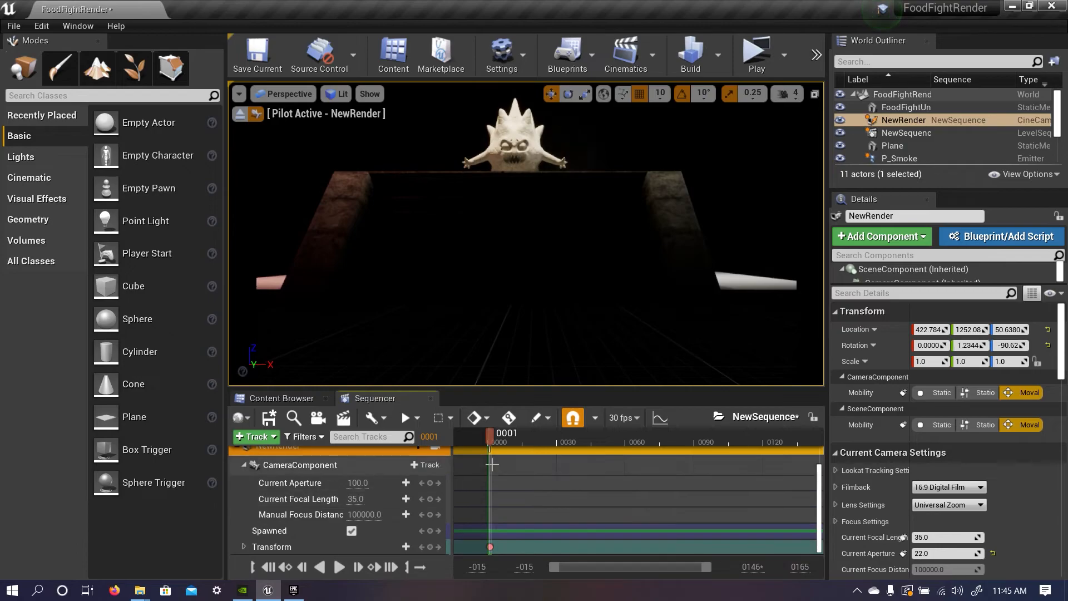
Key the NewRender camera at frame 0143, raised and moved in close to the statue, and scrub back to frame 0055 to check the motion.
{"action": "left_click_drag", "start_coordinate": [492, 436], "coordinate": [675, 443]}
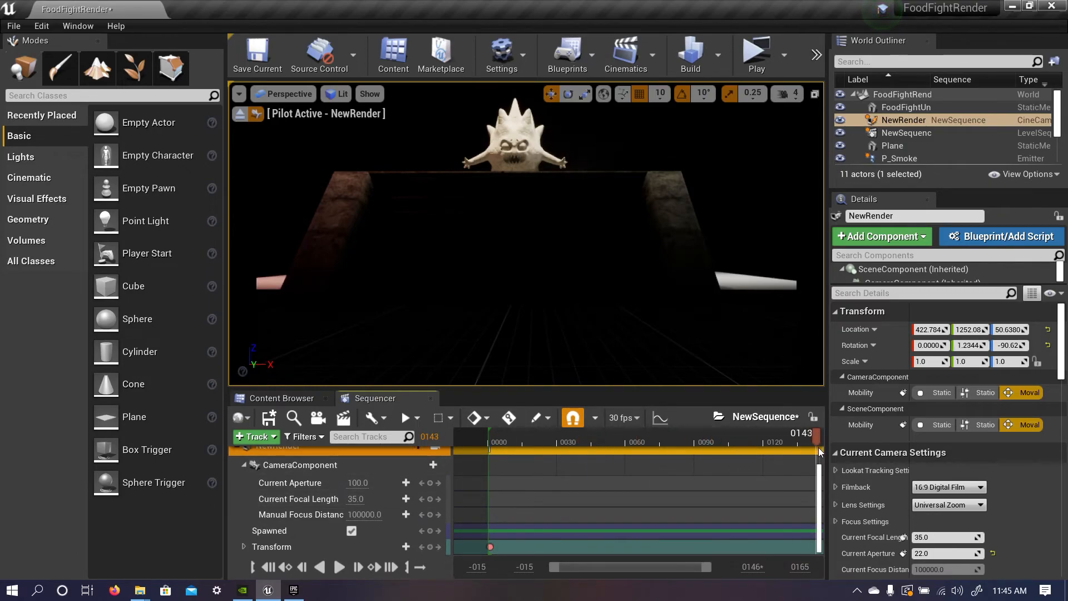
{"action": "right_click_drag", "start_coordinate": [526, 234], "coordinate": [522, 233]}
{"action": "key", "text": "e"}
{"action": "key", "text": "w"}
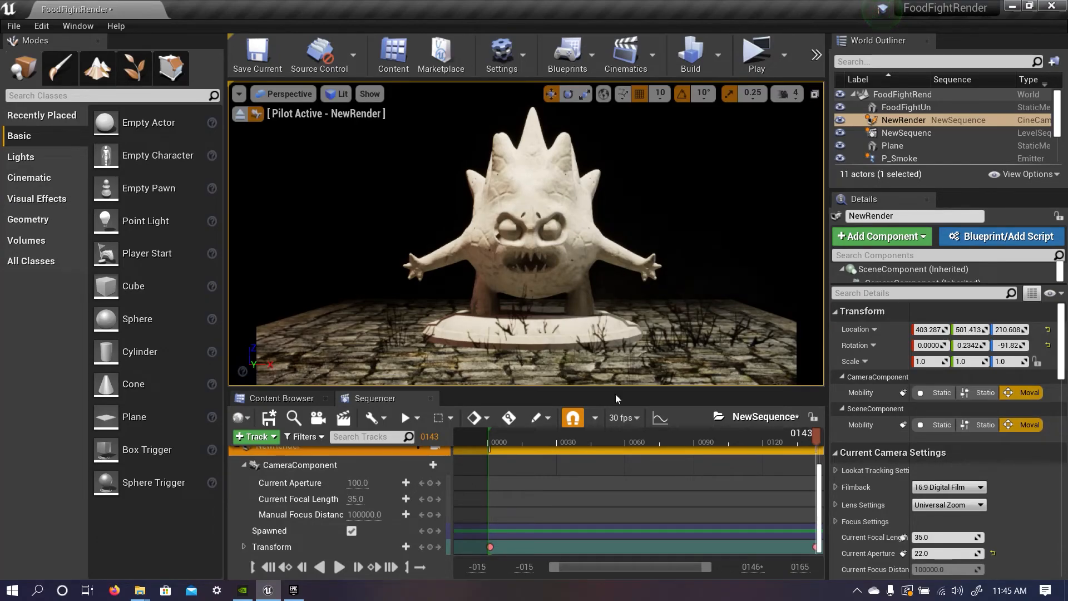
{"action": "left_click_drag", "start_coordinate": [816, 433], "coordinate": [613, 456]}
Render the Camera Cuts sequence as a 1280 x 720 AVI video into the Renders folder, saving all modified content first.
{"action": "scroll", "coordinate": [336, 522], "scroll_direction": "up", "scroll_amount": 3}
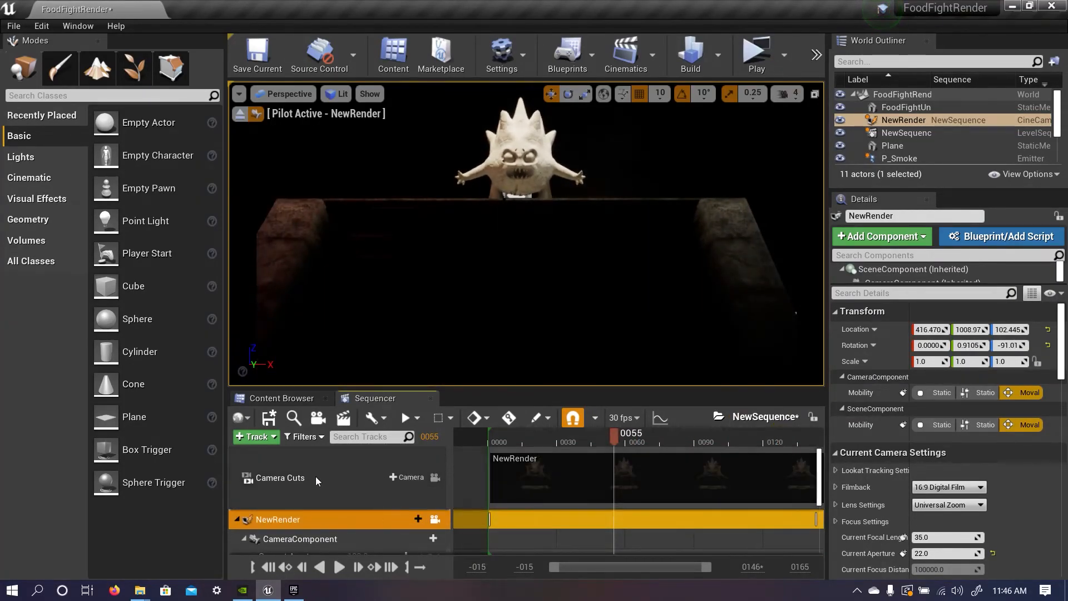
{"action": "left_click", "coordinate": [332, 482]}
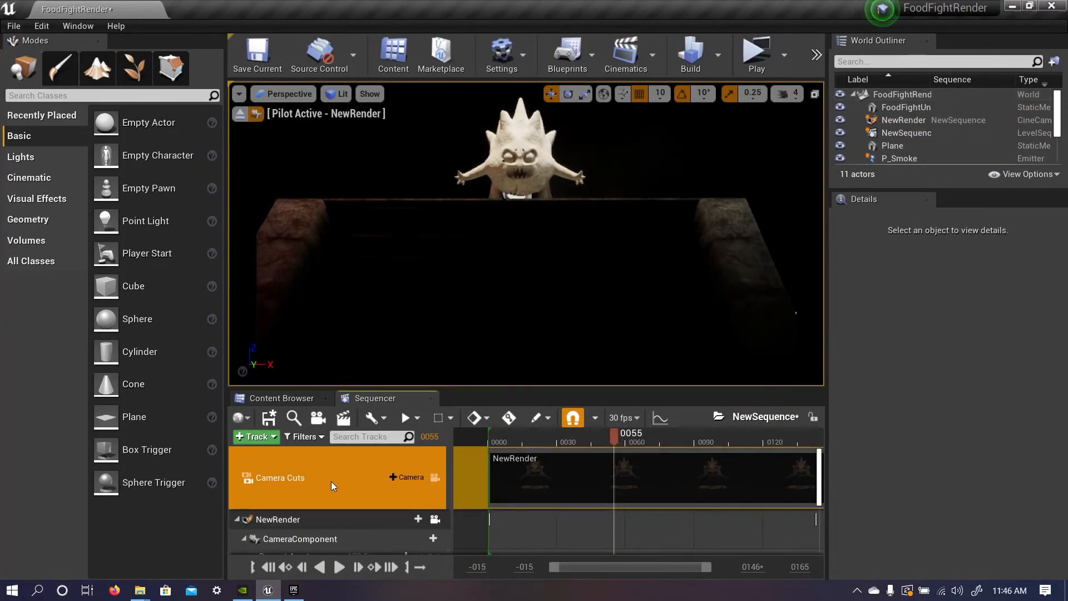
{"action": "left_click", "coordinate": [342, 420]}
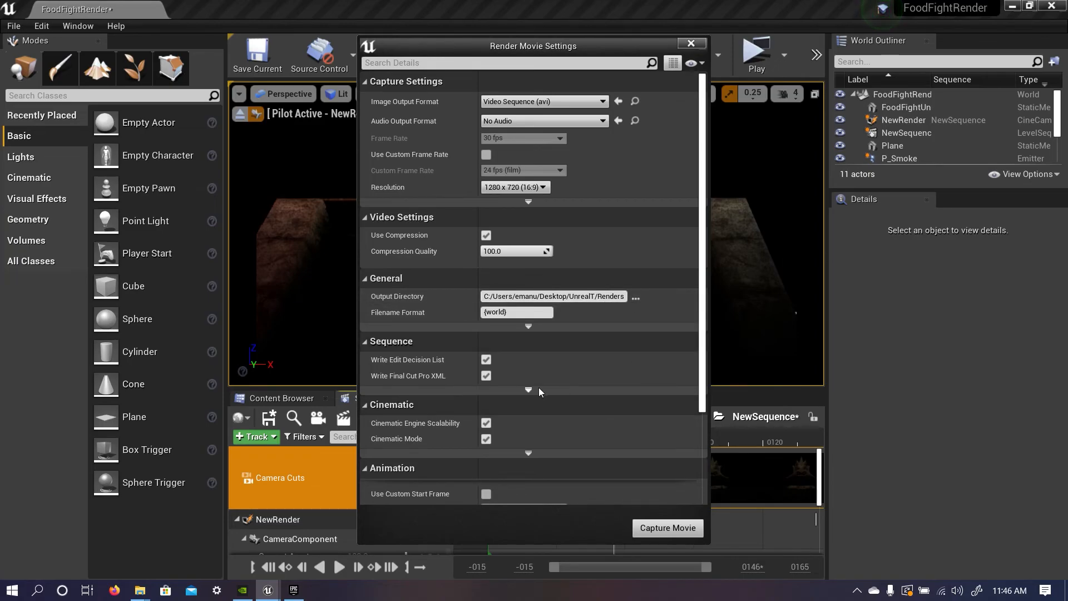
{"action": "scroll", "coordinate": [593, 384], "scroll_direction": "down", "scroll_amount": 2}
{"action": "scroll", "coordinate": [595, 389], "scroll_direction": "down", "scroll_amount": 1}
{"action": "left_click", "coordinate": [667, 527]}
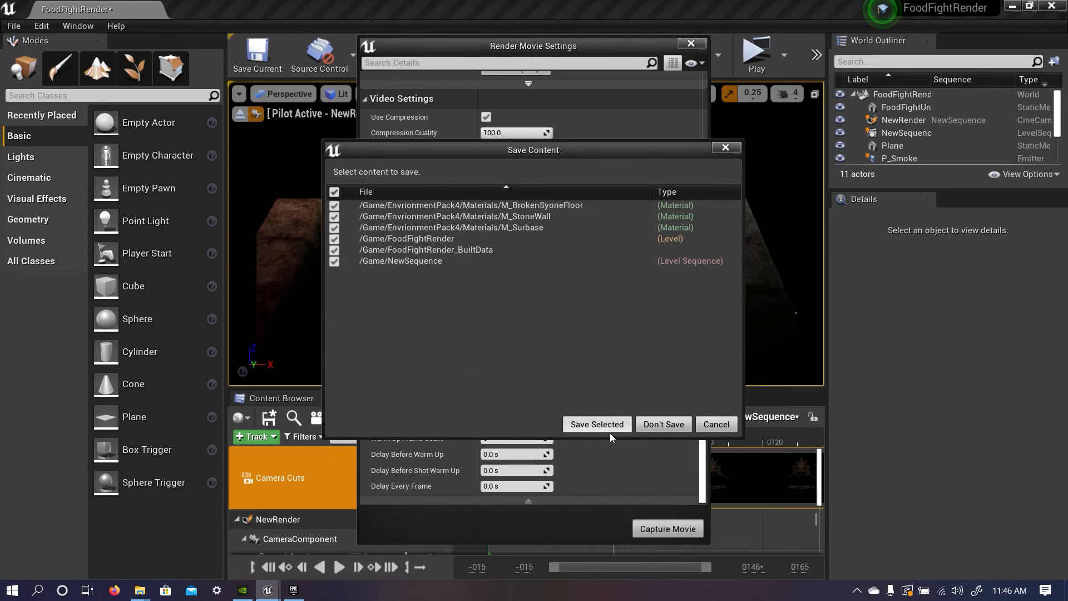
{"action": "left_click", "coordinate": [610, 427]}
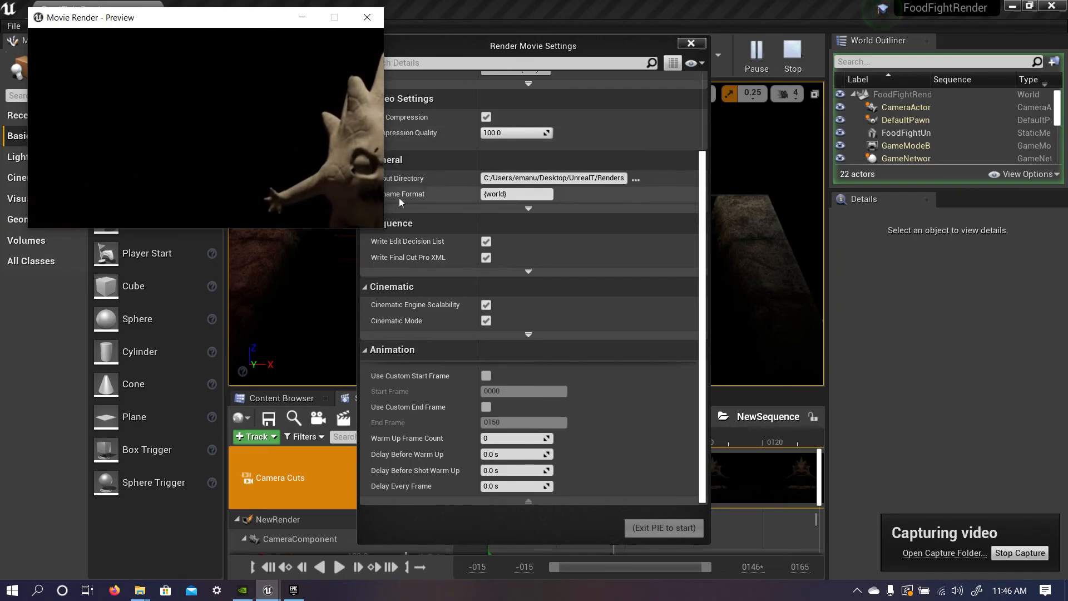
Open the capture folder once rendering ends and play the FoodFightRender_(2) video.
{"action": "mouse_move", "coordinate": [423, 194]}
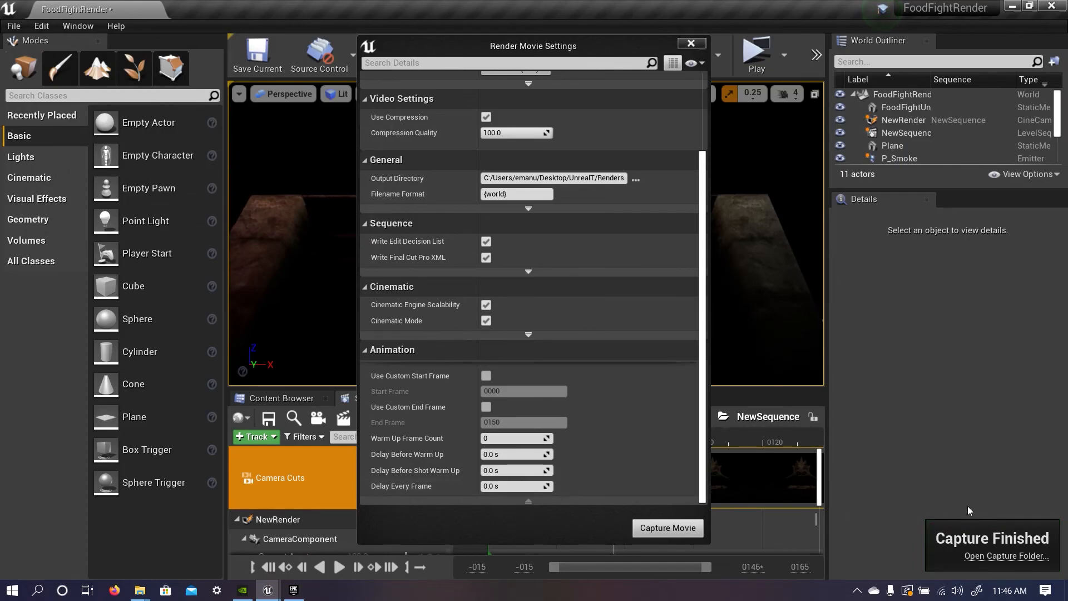
{"action": "left_click", "coordinate": [1007, 556]}
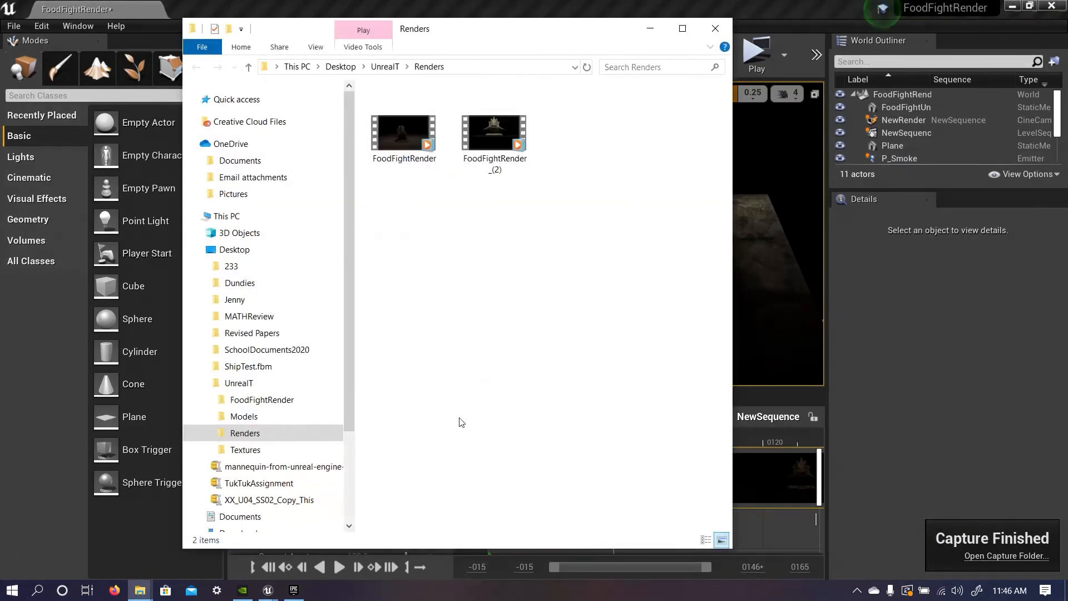
{"action": "left_click", "coordinate": [490, 134]}
{"action": "double_click", "coordinate": [490, 131]}
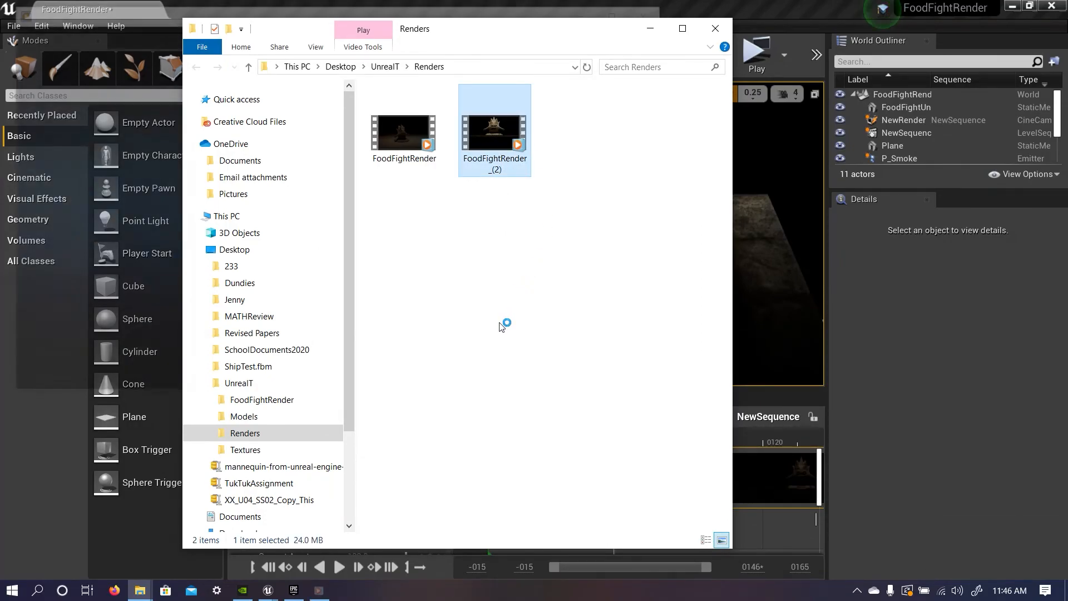